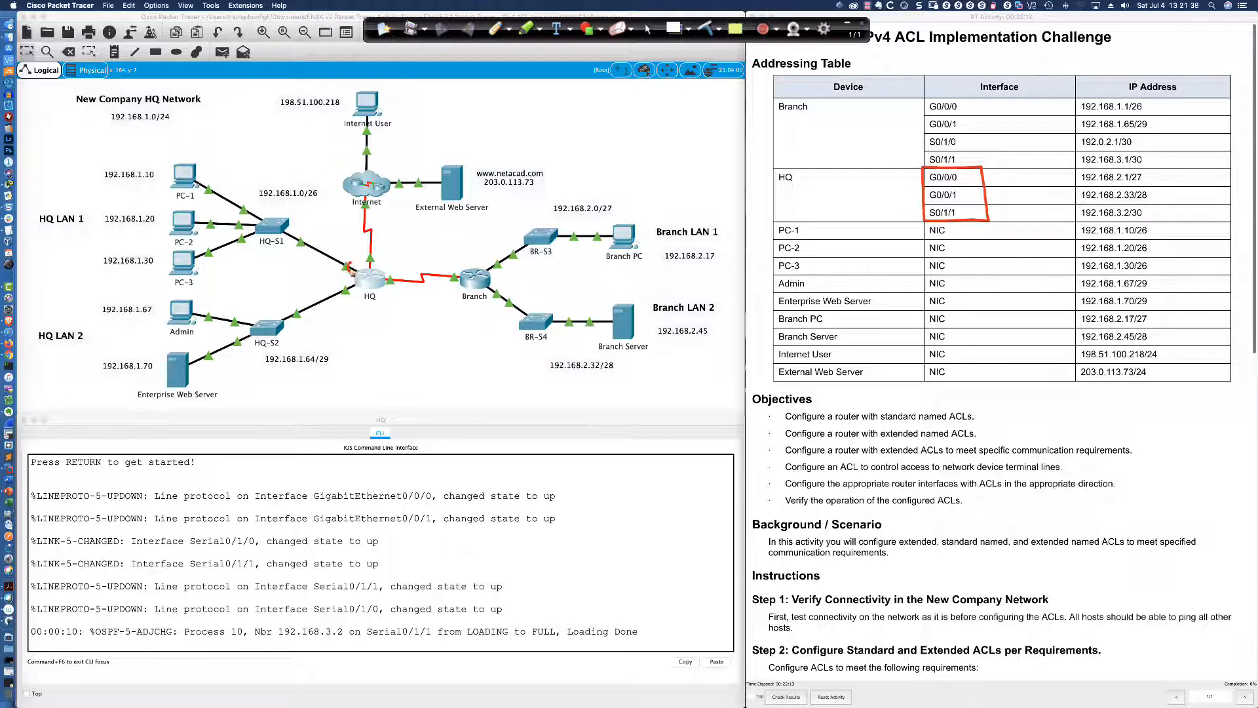
Circle the HQ router's interfaces, then erase the annotation marks and leave drawing mode
{"action": "mouse_move", "coordinate": [348, 265]}
{"action": "left_mouse_down"}
{"action": "mouse_move", "coordinate": [358, 281]}
{"action": "mouse_move", "coordinate": [385, 277]}
{"action": "mouse_move", "coordinate": [372, 257]}
{"action": "left_mouse_up"}
{"action": "left_click", "coordinate": [711, 30]}
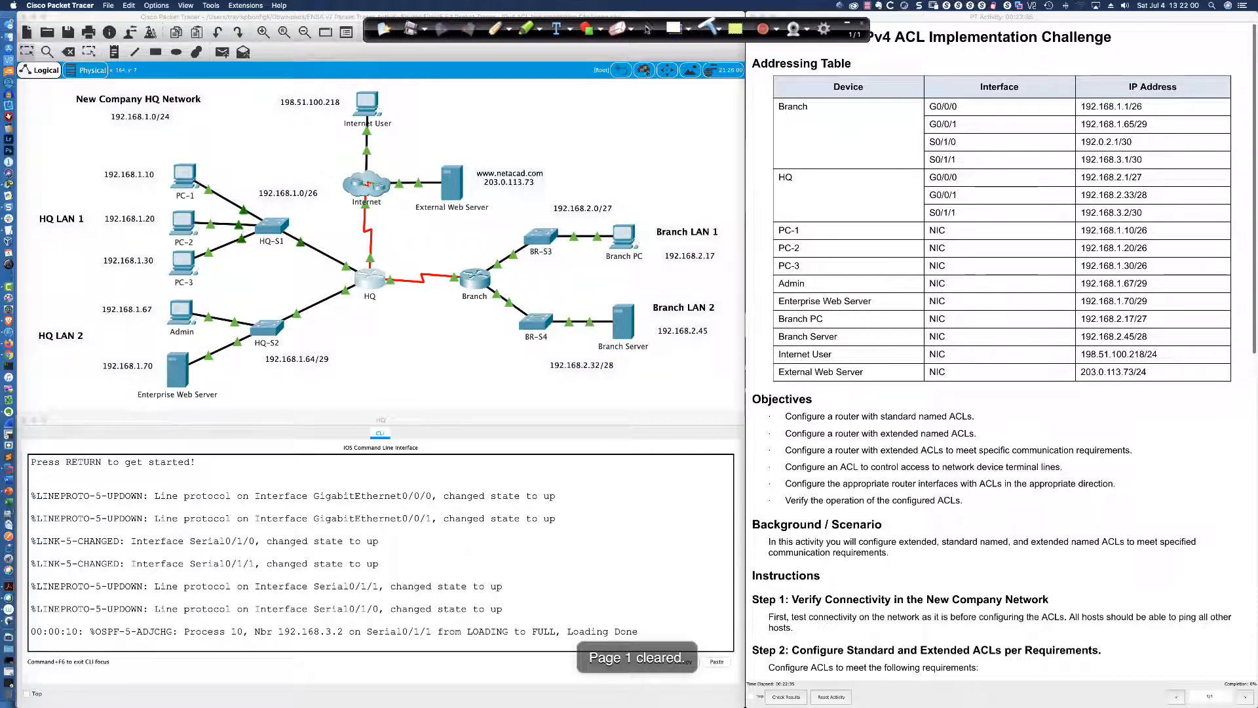
{"action": "left_click", "coordinate": [647, 28]}
Scroll the activity instructions down to the ACL requirements
{"action": "scroll", "coordinate": [813, 220], "scroll_direction": "down", "scroll_amount": 10}
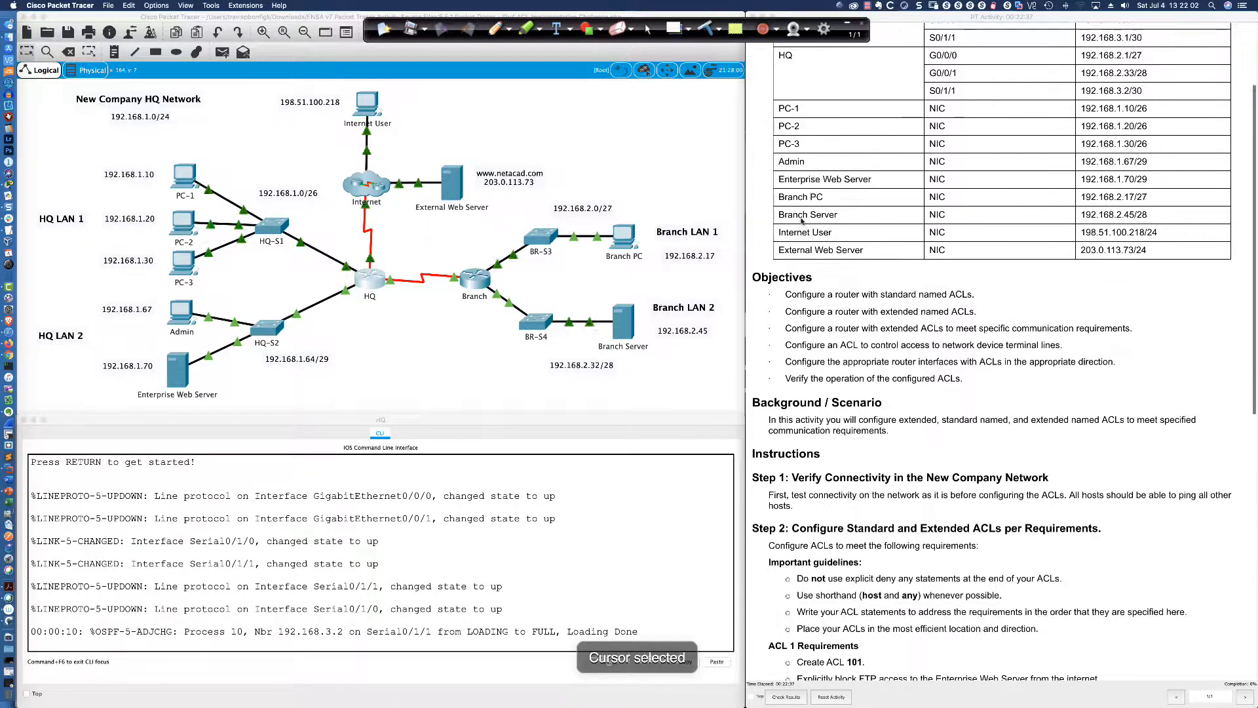
{"action": "scroll", "coordinate": [802, 221], "scroll_direction": "down", "scroll_amount": 4}
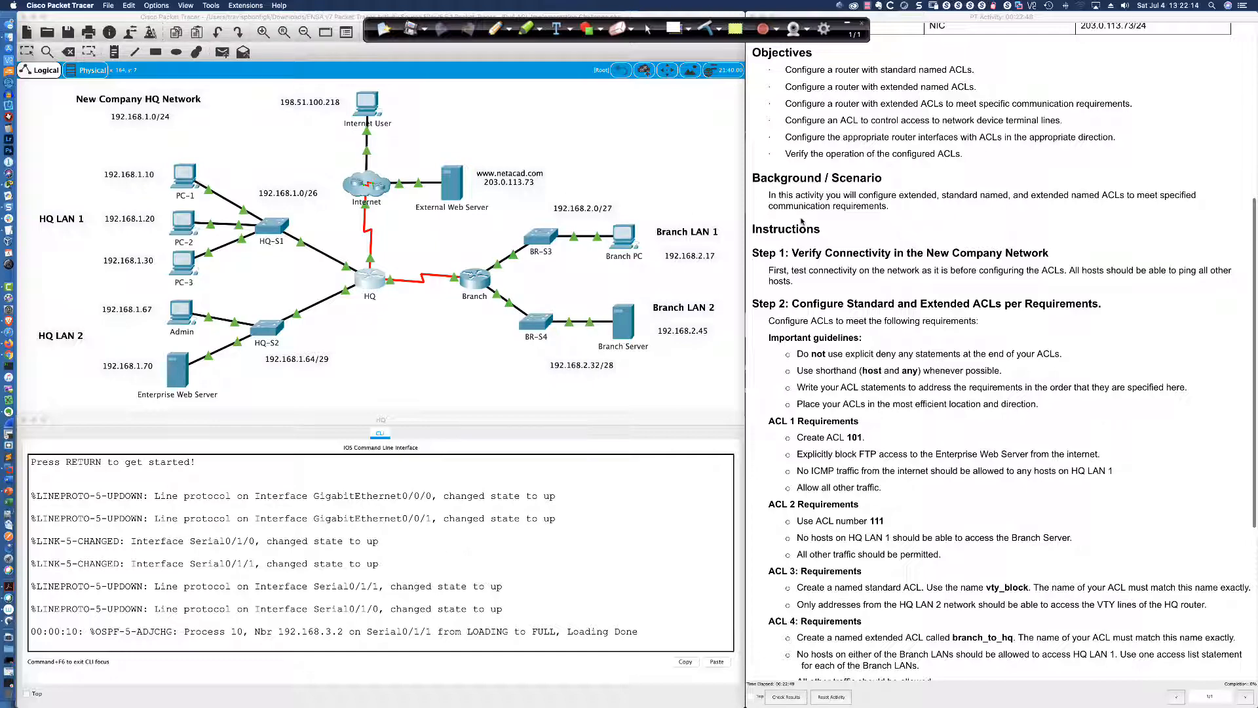
{"action": "scroll", "coordinate": [800, 222], "scroll_direction": "down", "scroll_amount": 2}
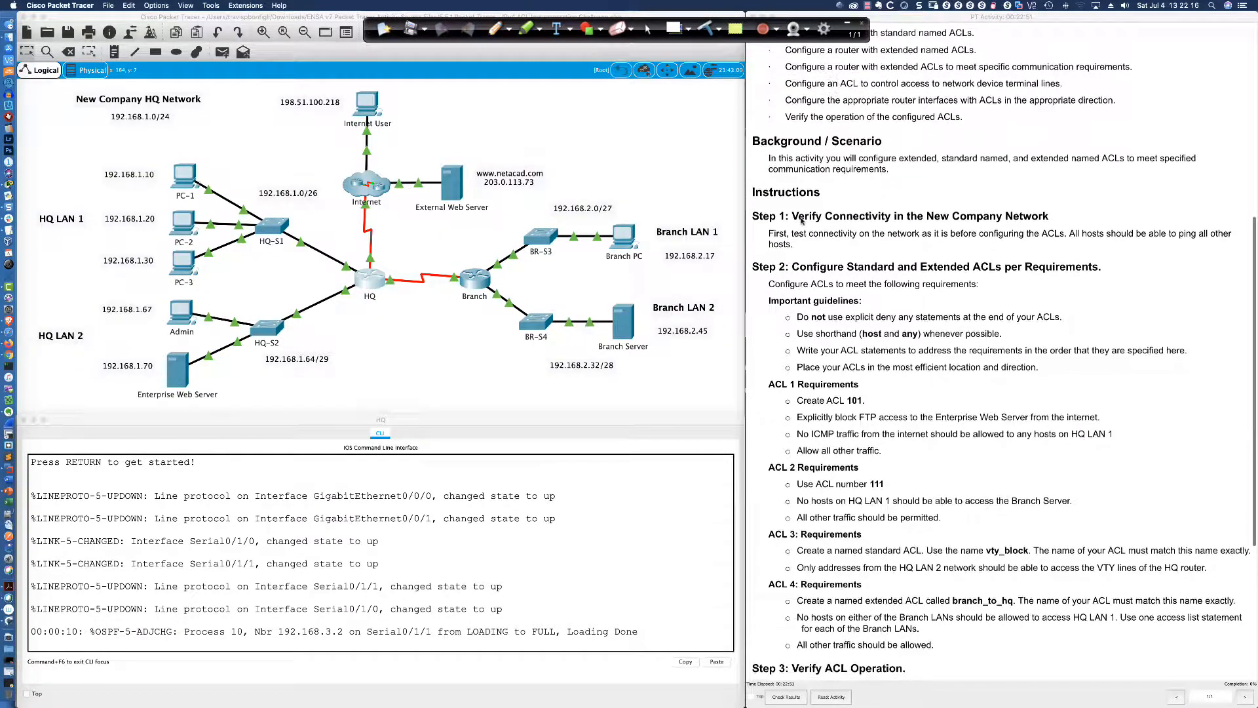
{"action": "scroll", "coordinate": [801, 221], "scroll_direction": "down", "scroll_amount": 5}
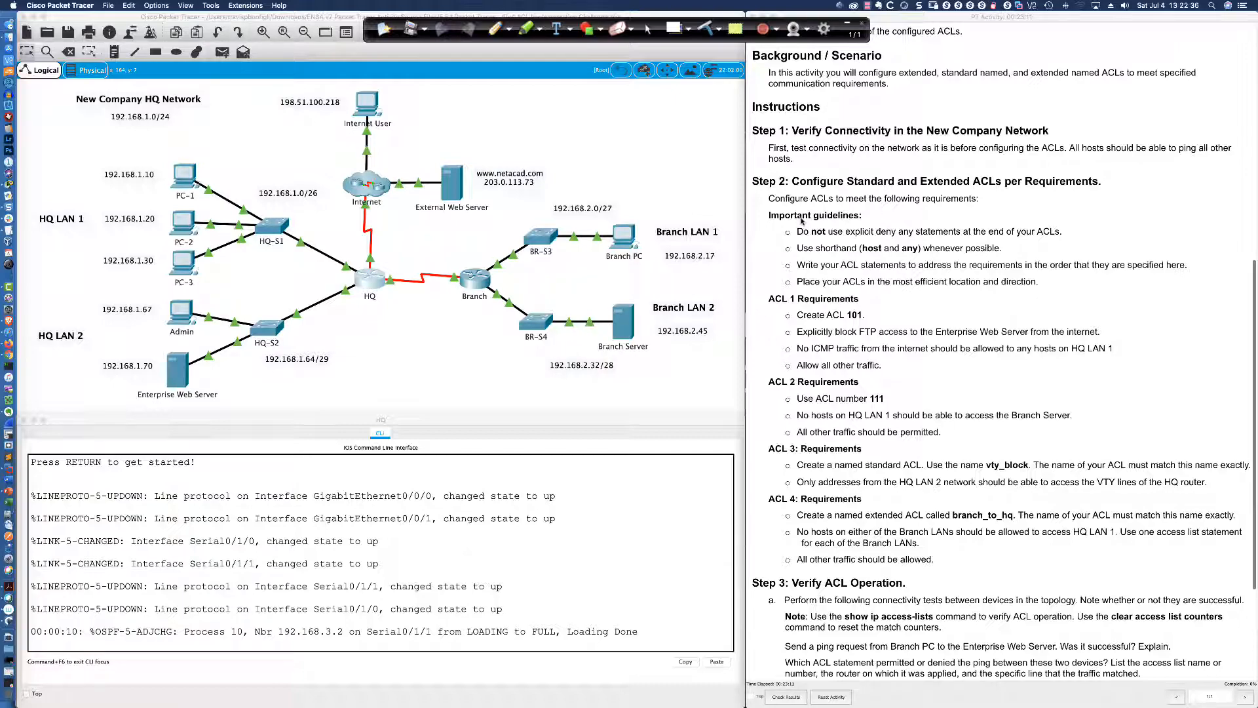
{"action": "scroll", "coordinate": [834, 147], "scroll_direction": "down", "scroll_amount": 3}
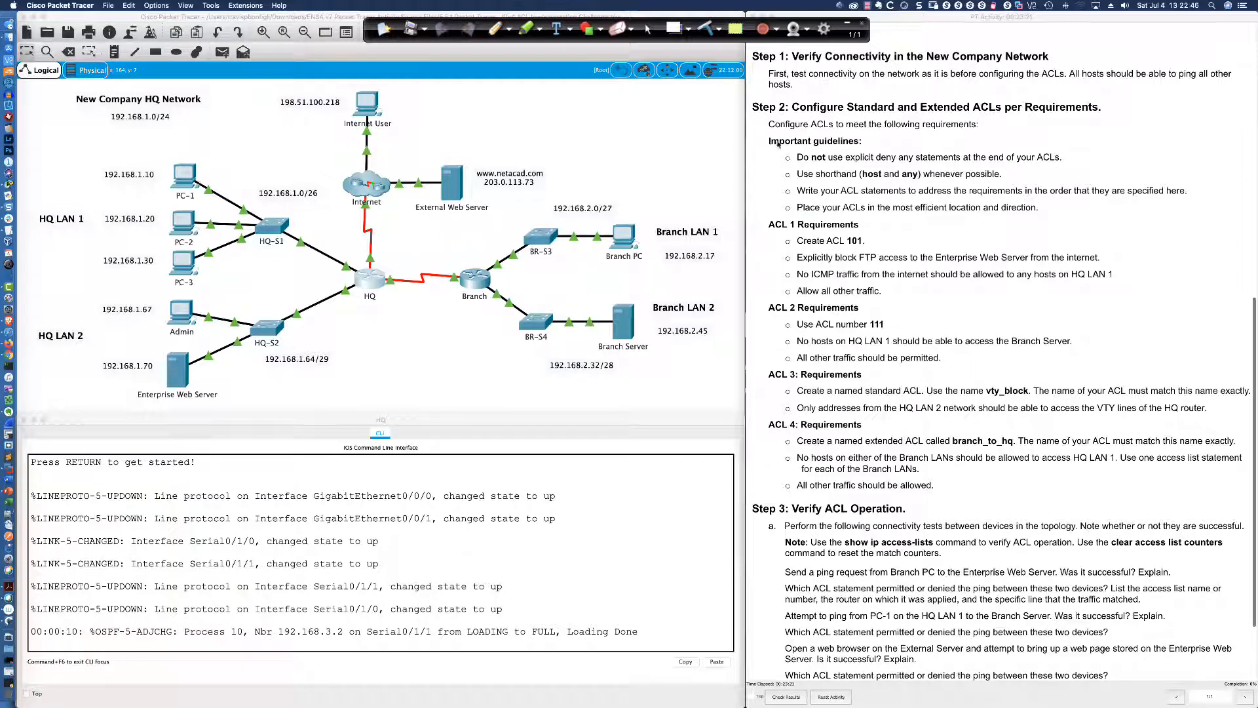
{"action": "scroll", "coordinate": [773, 144], "scroll_direction": "down", "scroll_amount": 3}
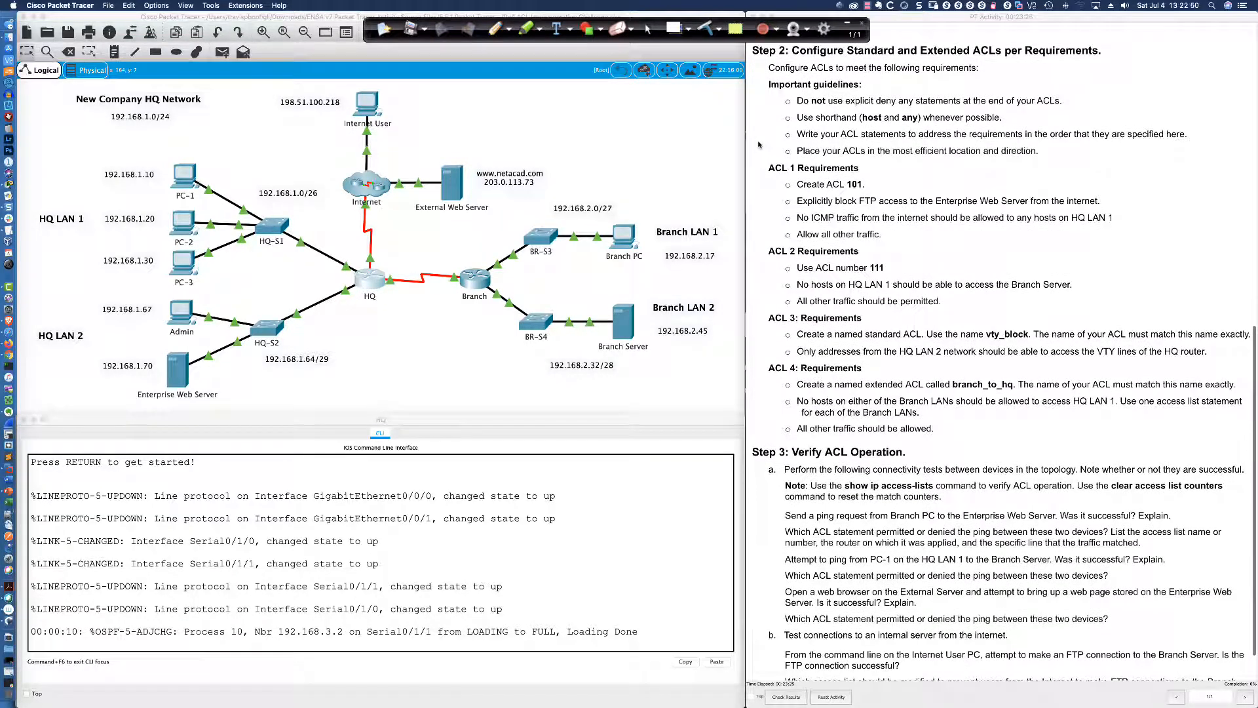
{"action": "scroll", "coordinate": [759, 144], "scroll_direction": "down", "scroll_amount": 1}
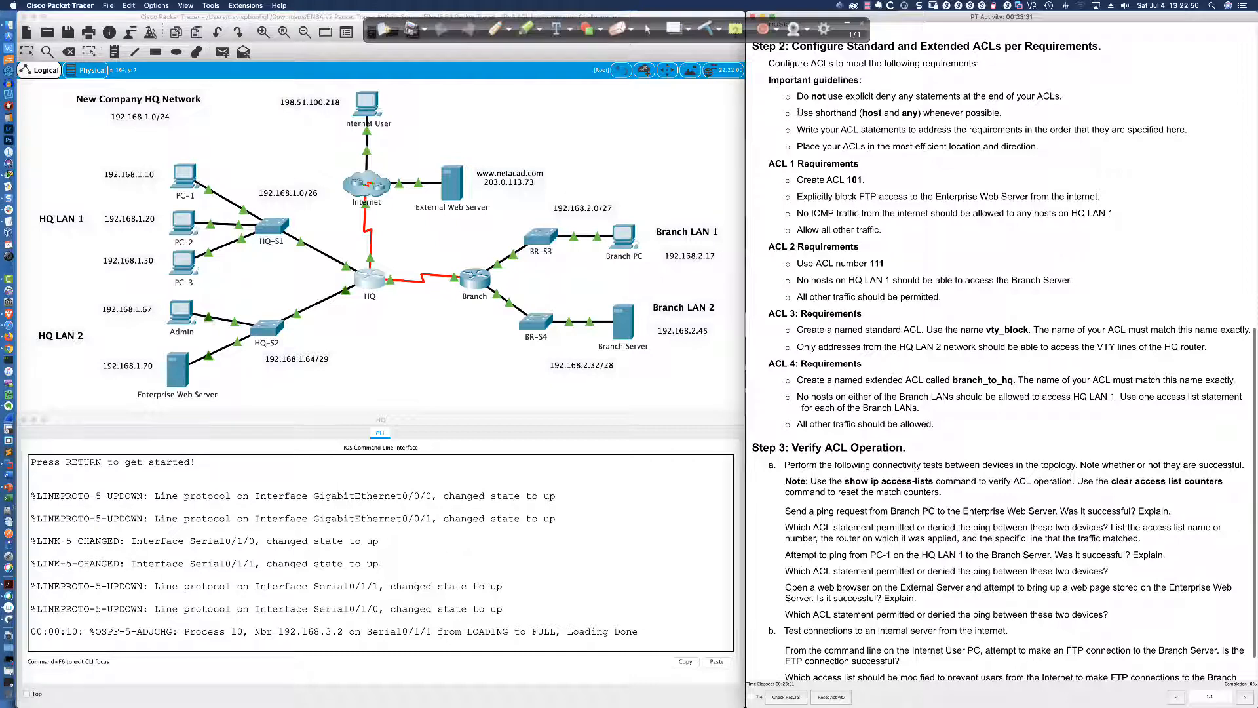
Highlight the host and any shorthand guideline, then continue down to Step 3
{"action": "left_click_drag", "start_coordinate": [798, 113], "coordinate": [1004, 115]}
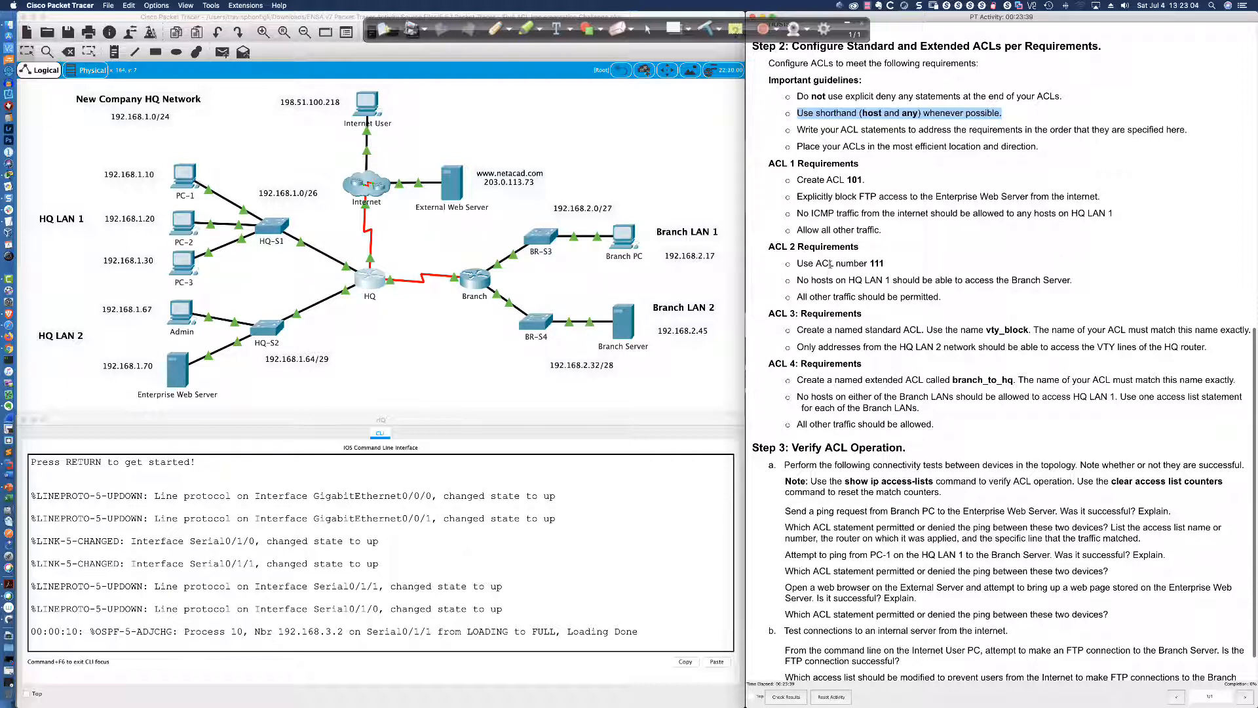
{"action": "left_click", "coordinate": [800, 112]}
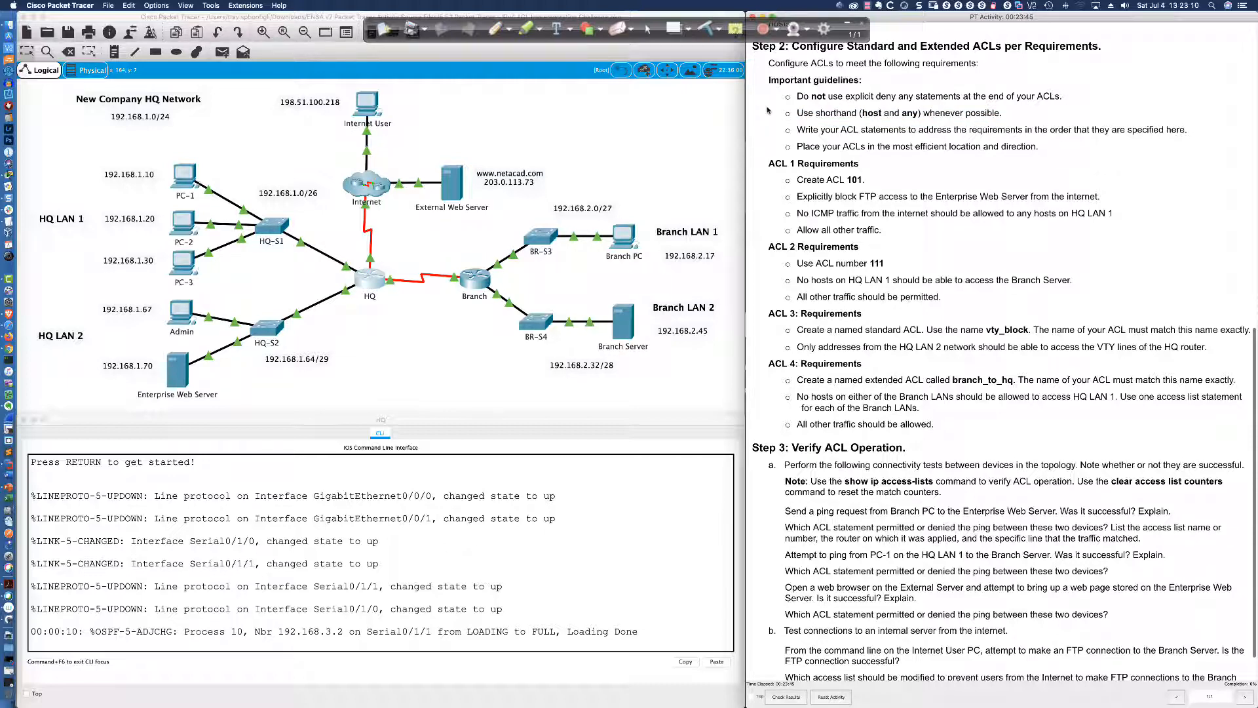
{"action": "scroll", "coordinate": [768, 110], "scroll_direction": "down", "scroll_amount": 1}
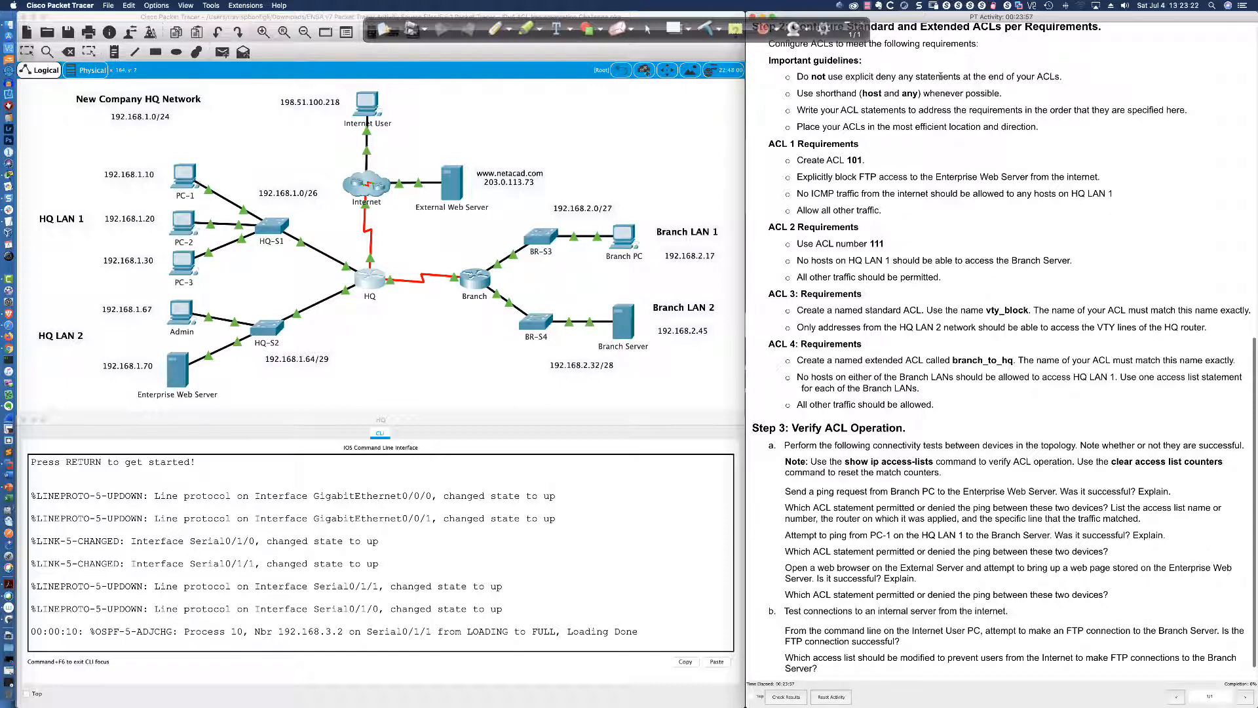
{"action": "left_click_drag", "start_coordinate": [859, 93], "coordinate": [882, 94]}
{"action": "scroll", "coordinate": [763, 133], "scroll_direction": "down", "scroll_amount": 1}
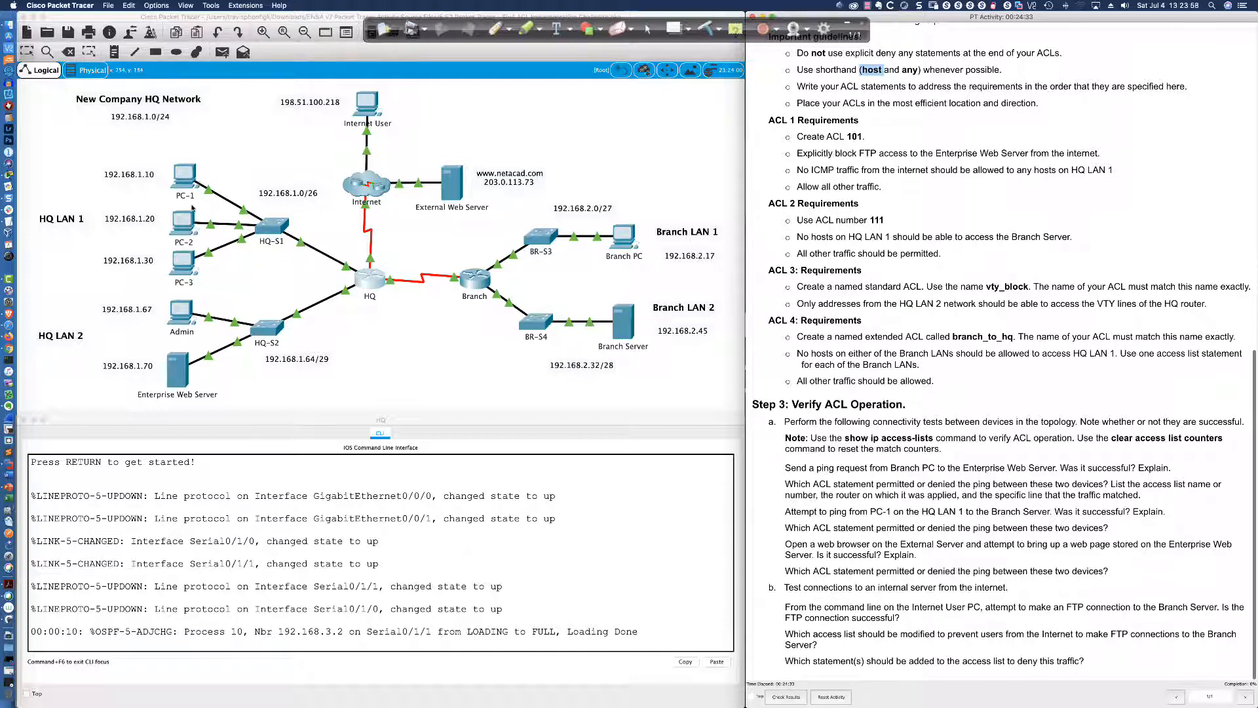
From PC-1's Command Prompt, ping 192.168.1.20 and 192.168.1.70
{"action": "left_click", "coordinate": [183, 174]}
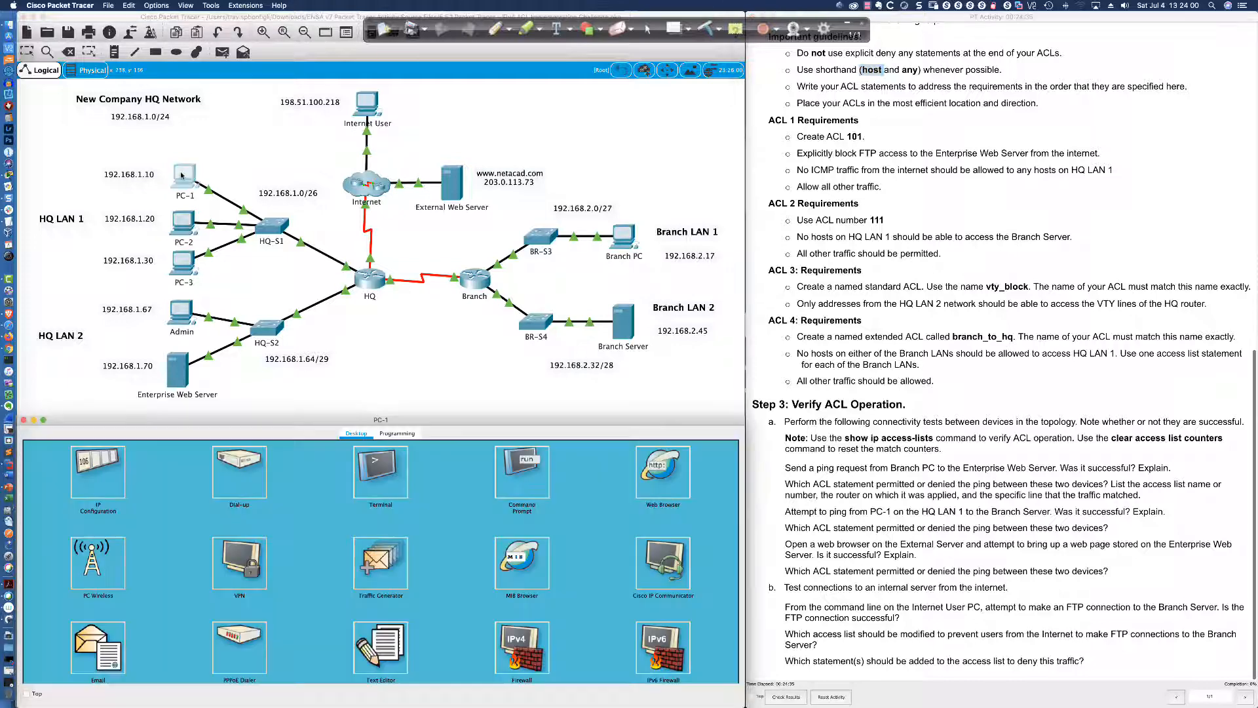
{"action": "left_click", "coordinate": [522, 470]}
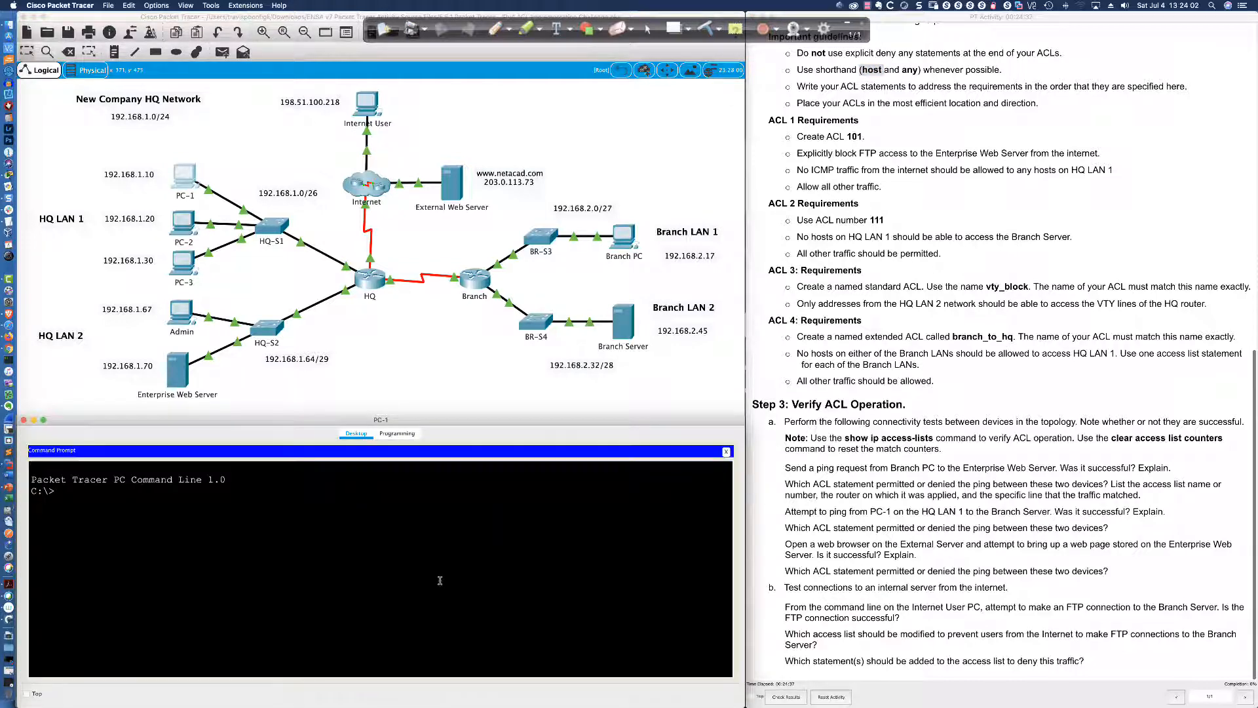
{"action": "type", "text": "ping 192.168.1.20"}
{"action": "key", "text": "Return"}
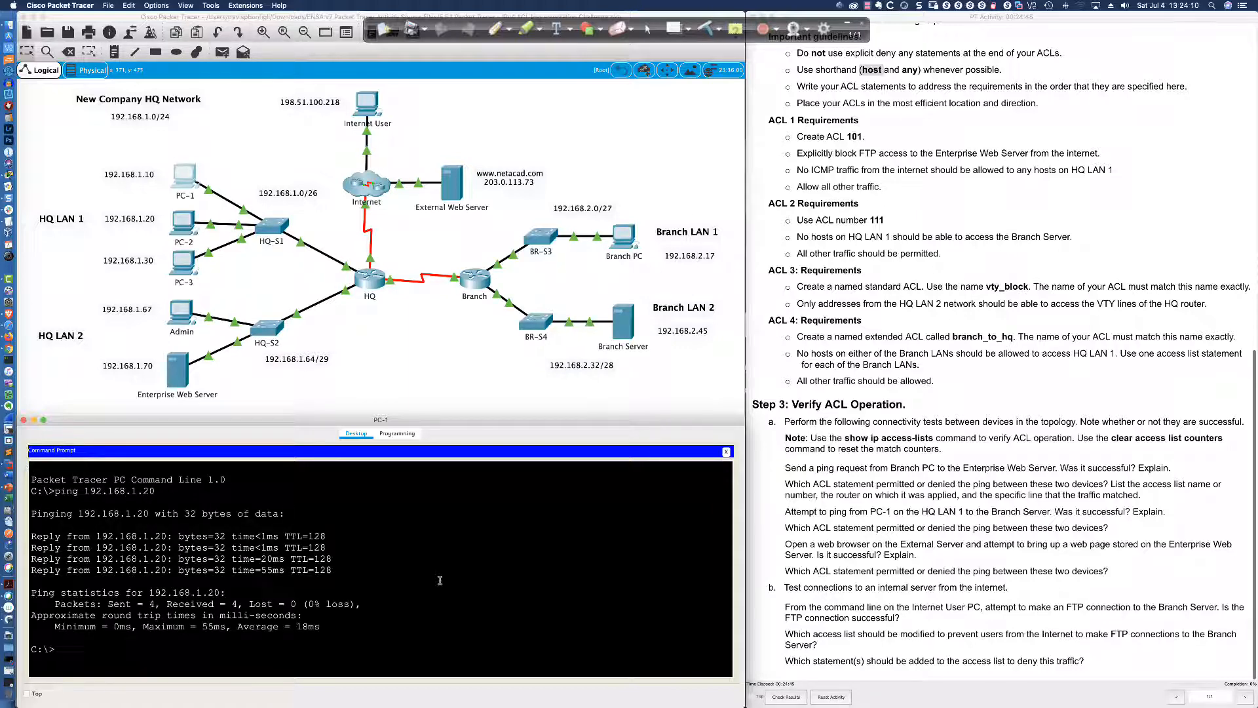
{"action": "key", "text": "Up"}
{"action": "key", "text": "BackSpace"}
{"action": "key", "text": "BackSpace"}
{"action": "type", "text": "70"}
{"action": "key", "text": "Return"}
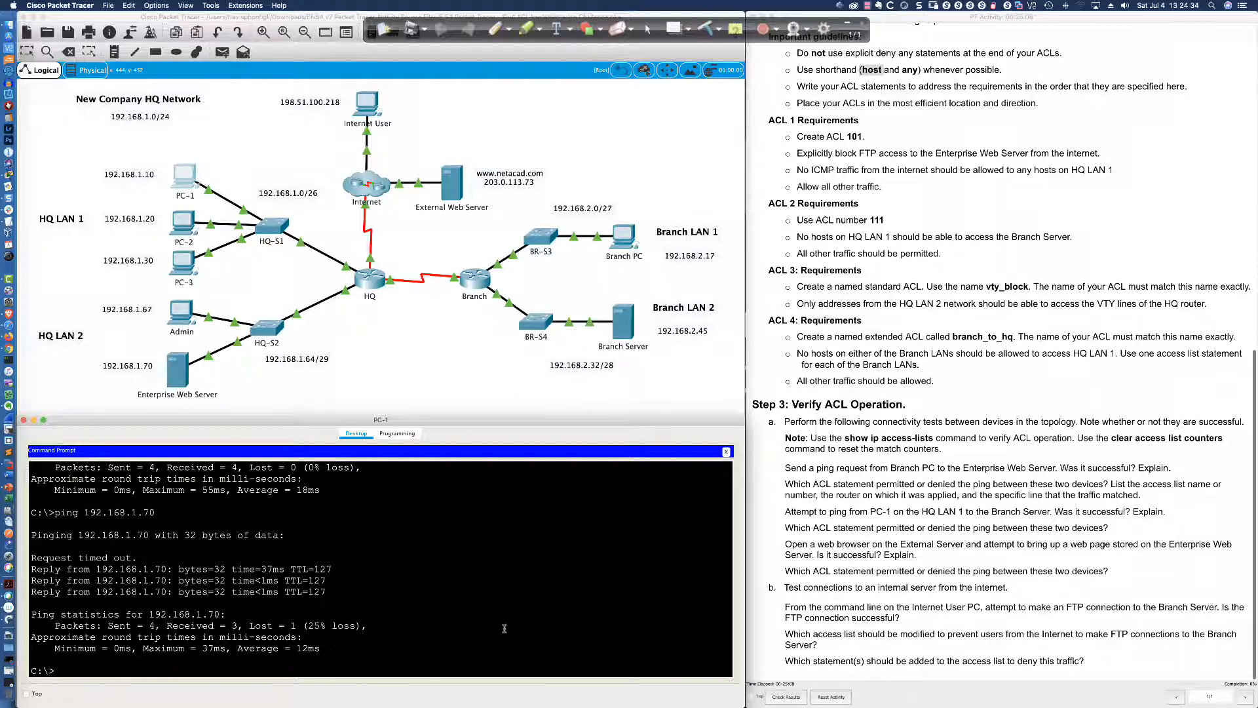
Ping 198.51.100.218, Branch PC 192.168.2.17 and Branch Server 192.168.2.45 from PC-1
{"action": "type", "text": "ping 198.51.100.218"}
{"action": "key", "text": "Return"}
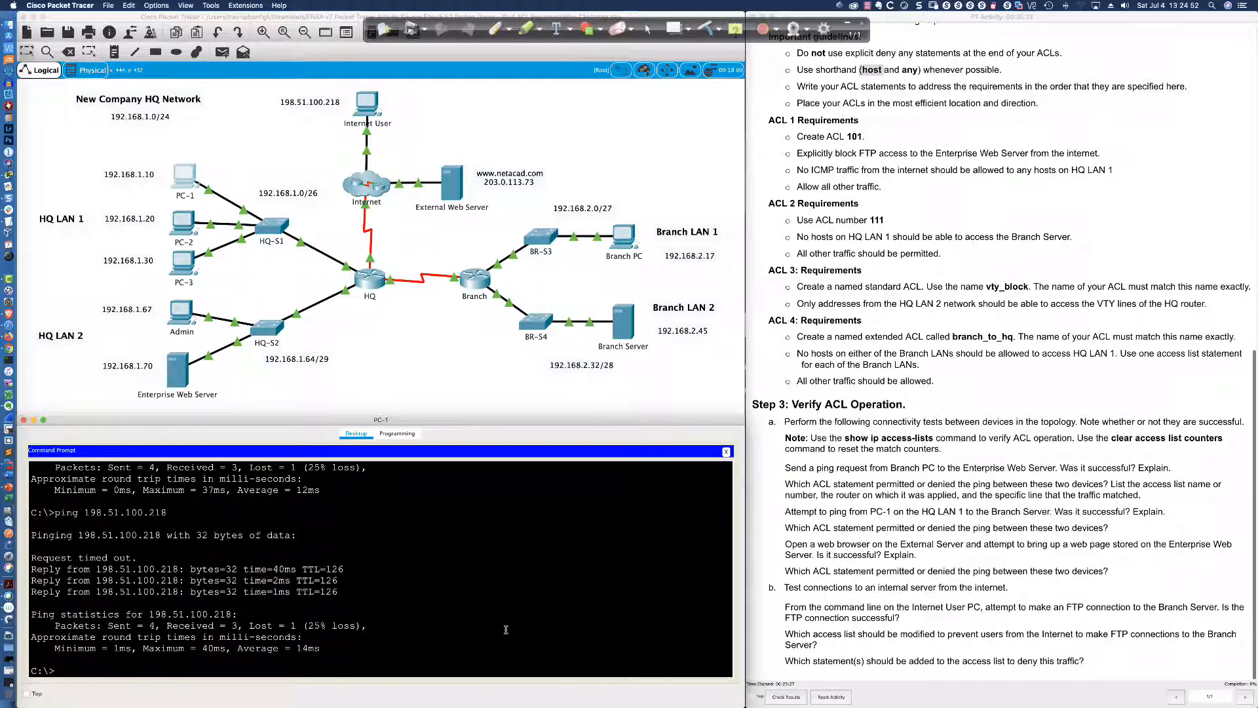
{"action": "type", "text": "ping 192.1"}
{"action": "type", "text": "68"}
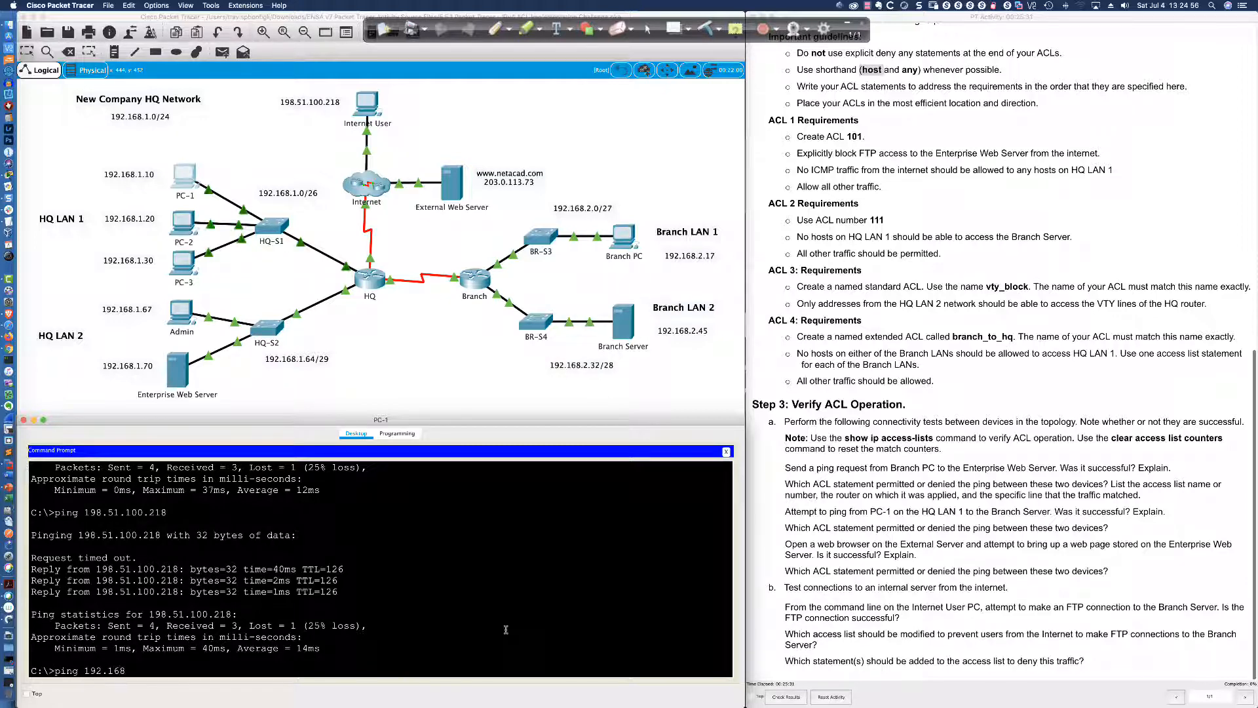
{"action": "type", "text": ".2.17"}
{"action": "key", "text": "Return"}
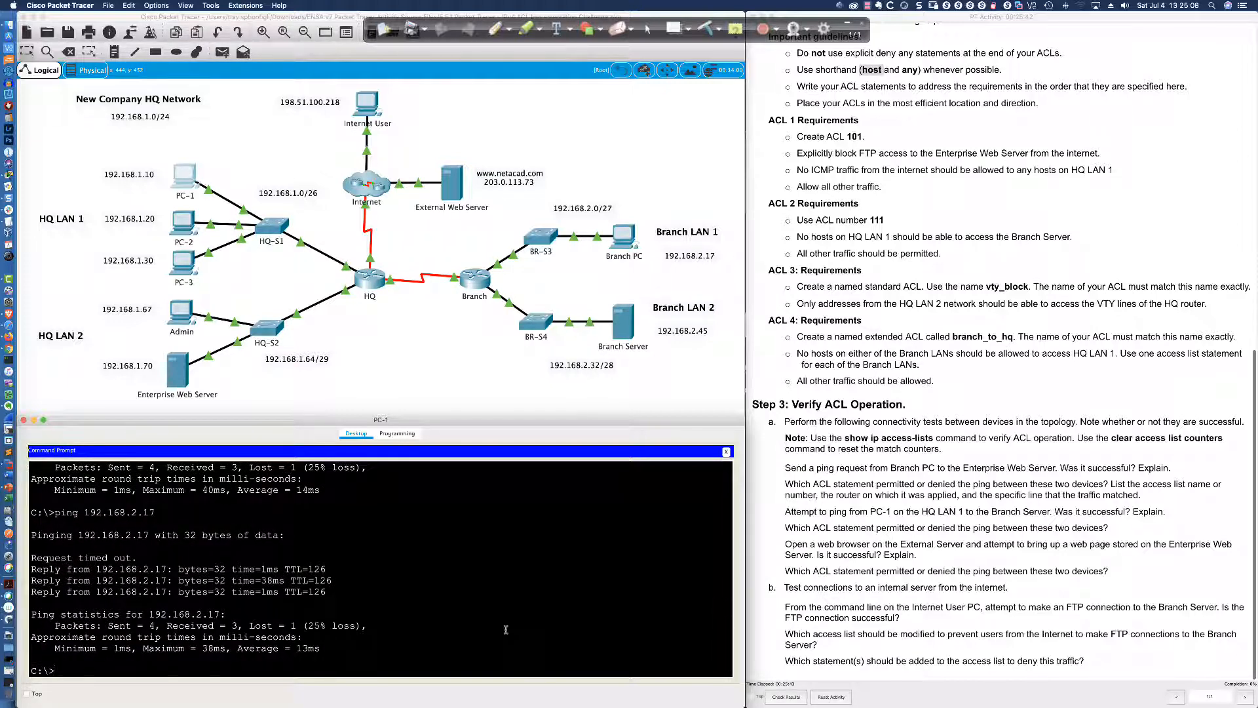
{"action": "key", "text": "Up"}
{"action": "key", "text": "BackSpace"}
{"action": "type", "text": "45"}
{"action": "key", "text": "Return"}
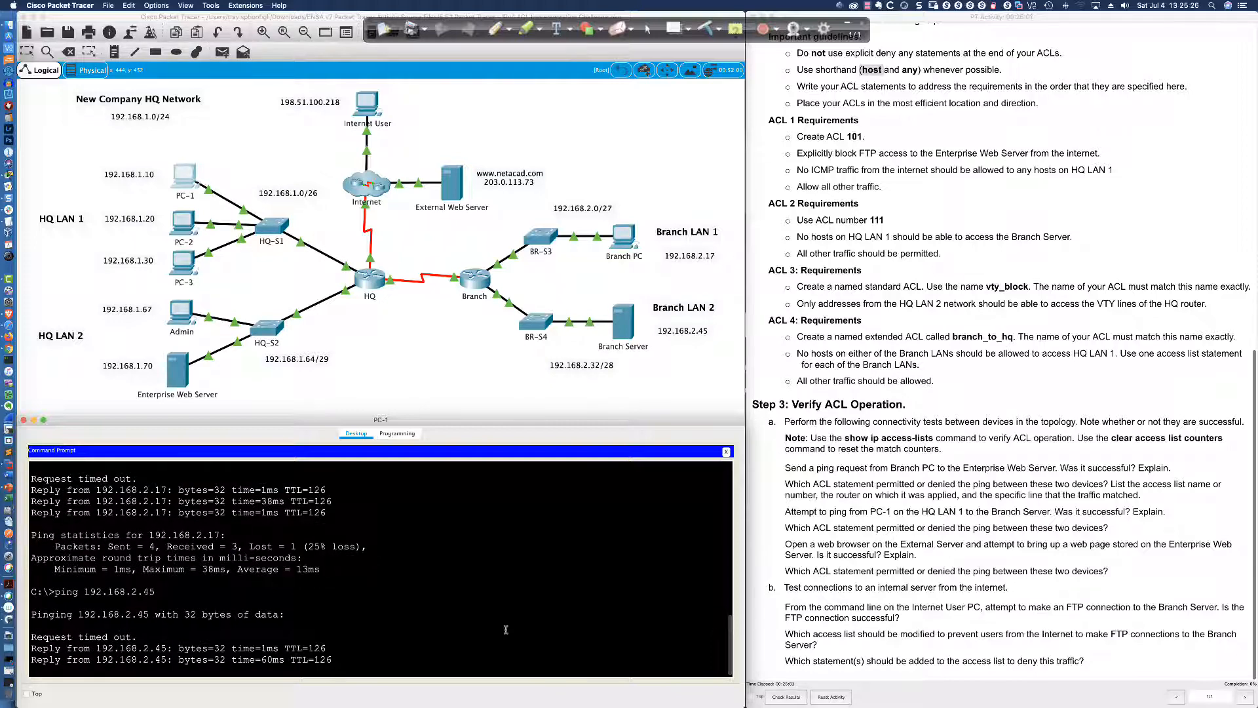
{"action": "left_click", "coordinate": [726, 451]}
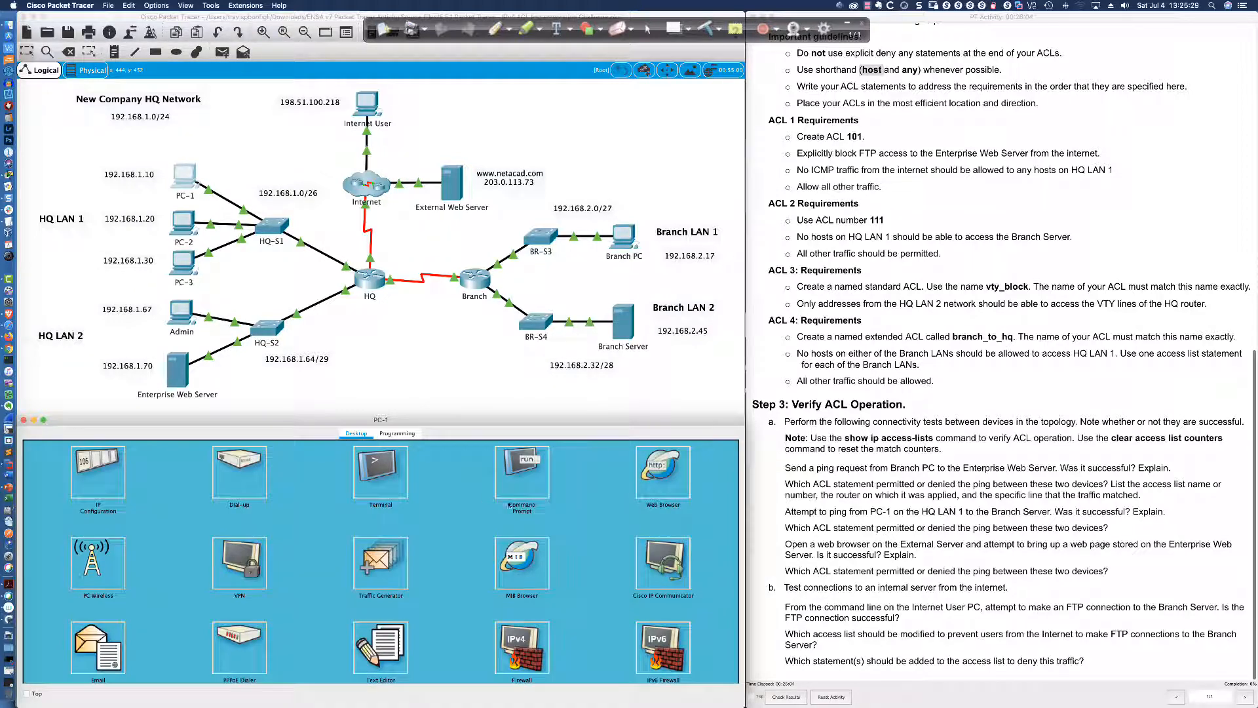
{"action": "left_click", "coordinate": [663, 471]}
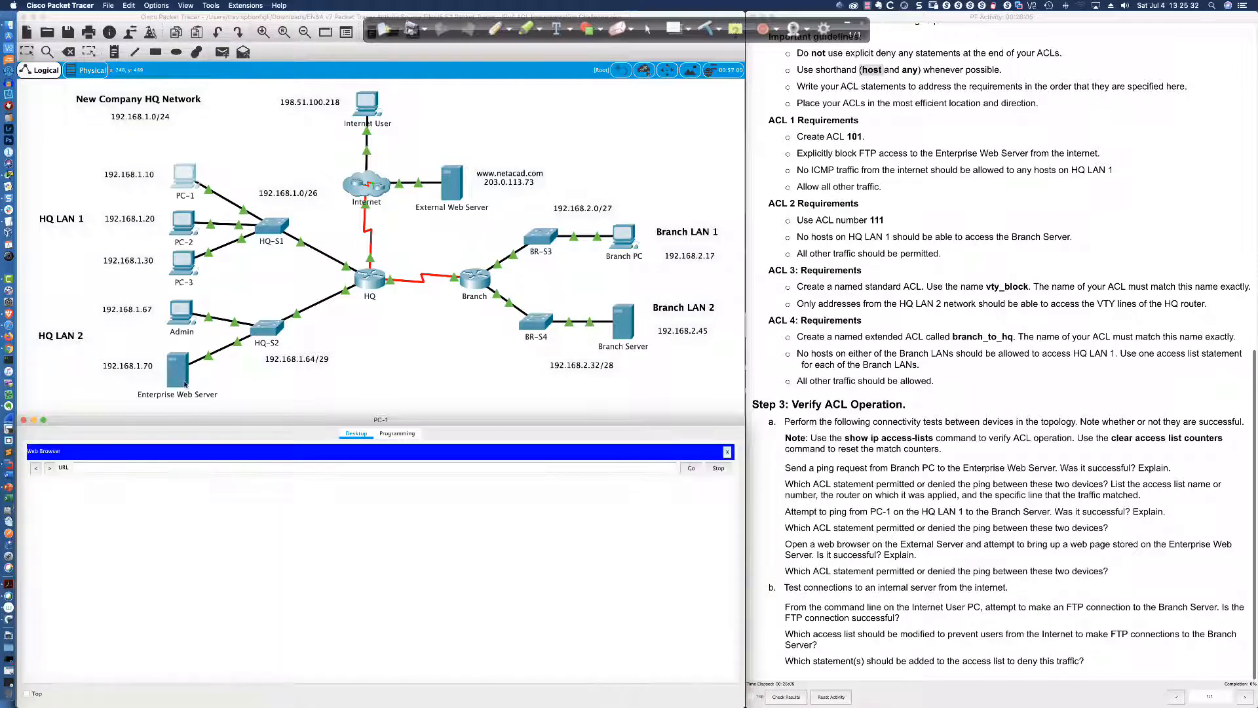
{"action": "left_click", "coordinate": [148, 465]}
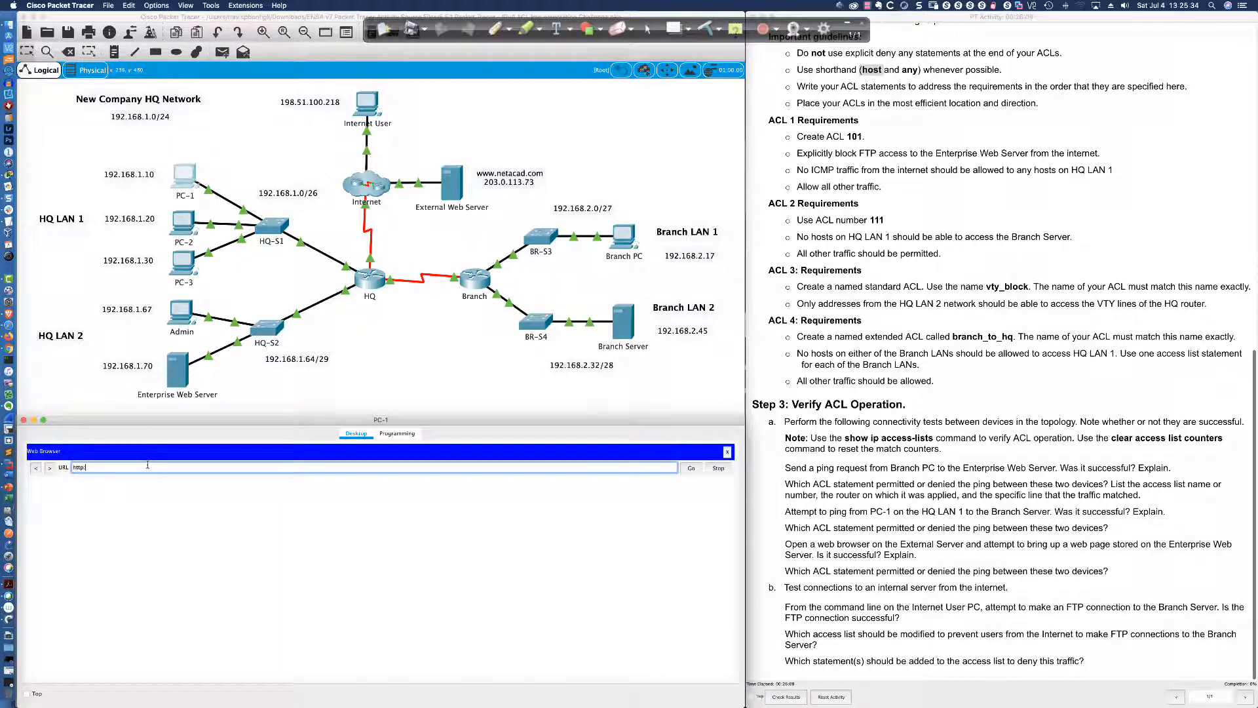
{"action": "type", "text": "http://192.168.1.70"}
{"action": "key", "text": "Return"}
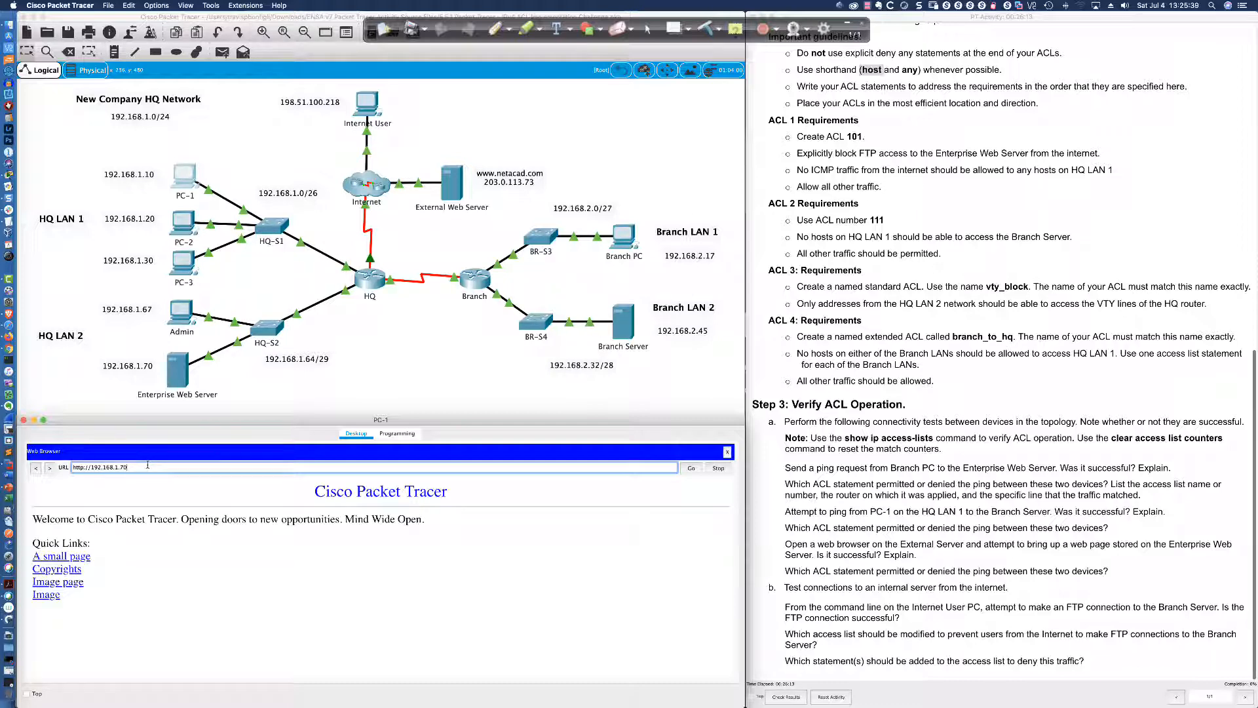
Visit the small page and Copyrights links, then open the Cisco logo image page
{"action": "left_click", "coordinate": [53, 556]}
{"action": "left_click", "coordinate": [43, 503]}
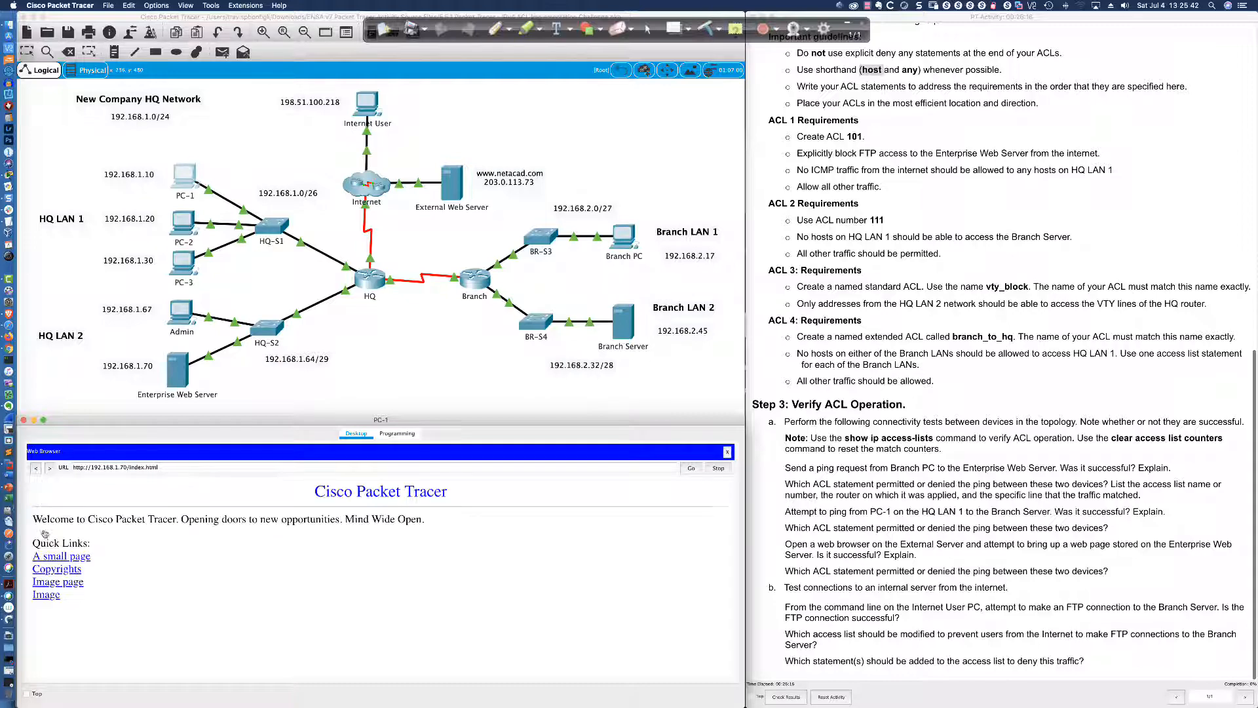
{"action": "left_click", "coordinate": [45, 570]}
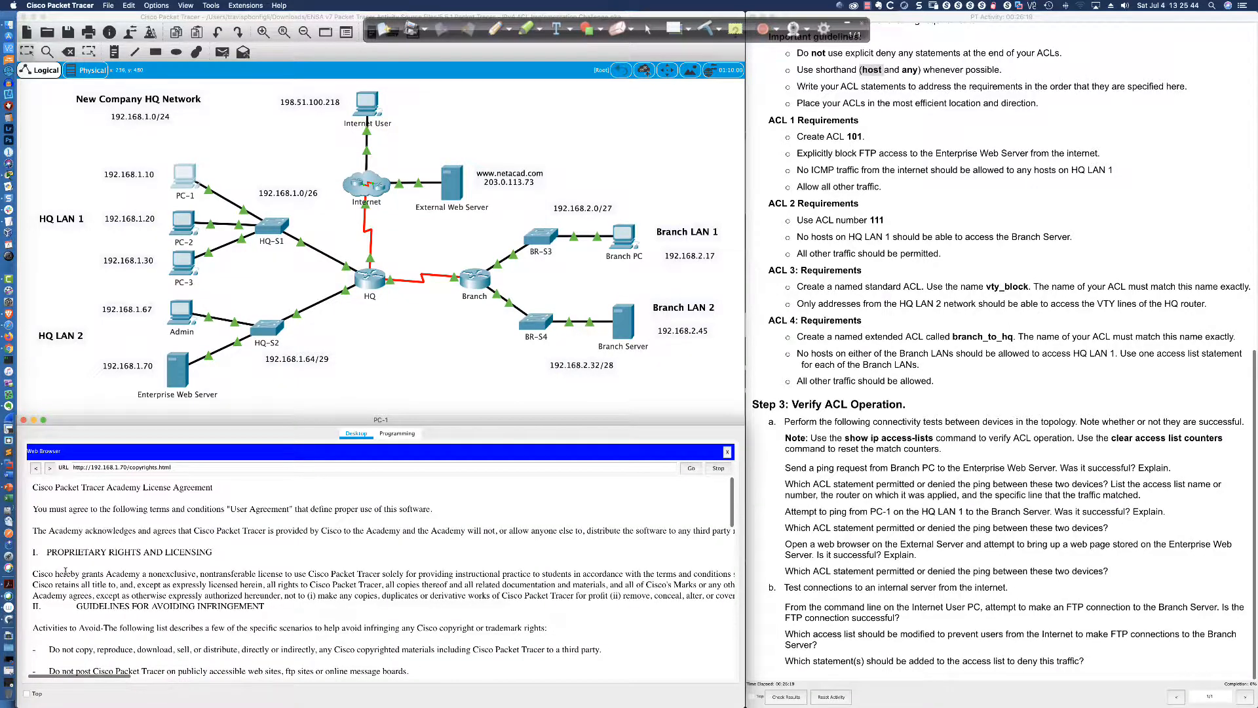
{"action": "scroll", "coordinate": [65, 571], "scroll_direction": "down", "scroll_amount": 15}
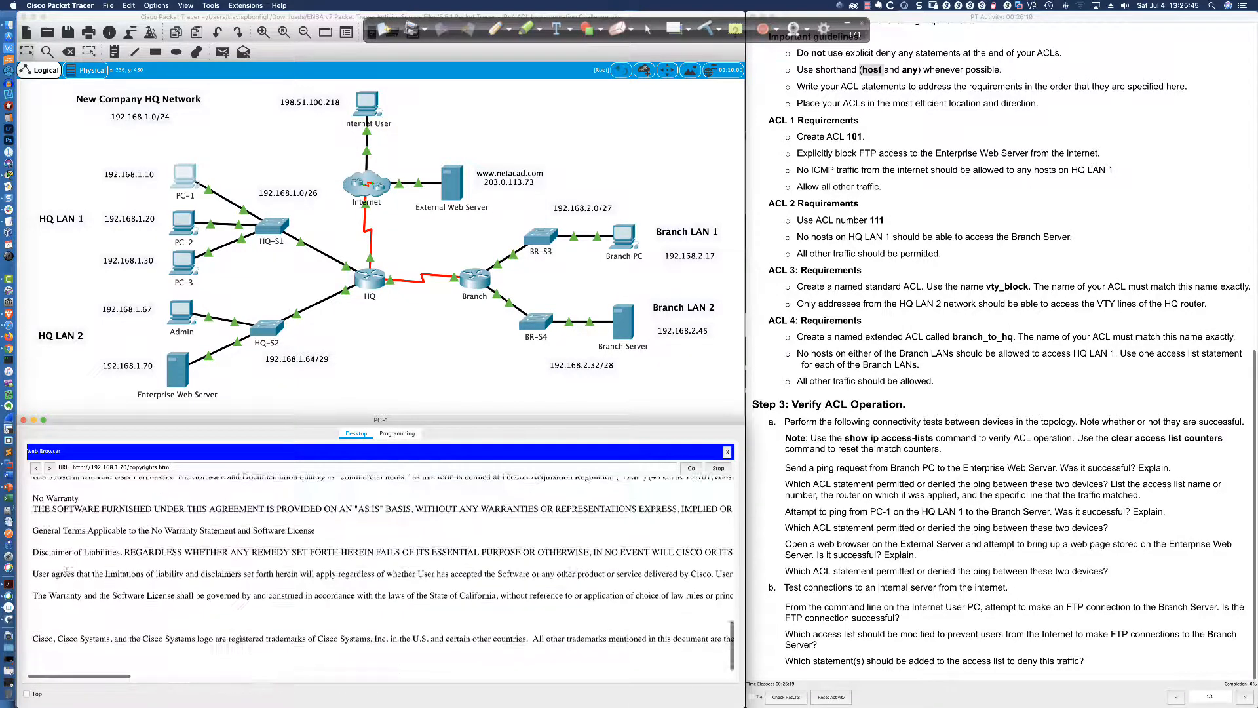
{"action": "left_click", "coordinate": [36, 469]}
{"action": "left_click", "coordinate": [63, 584]}
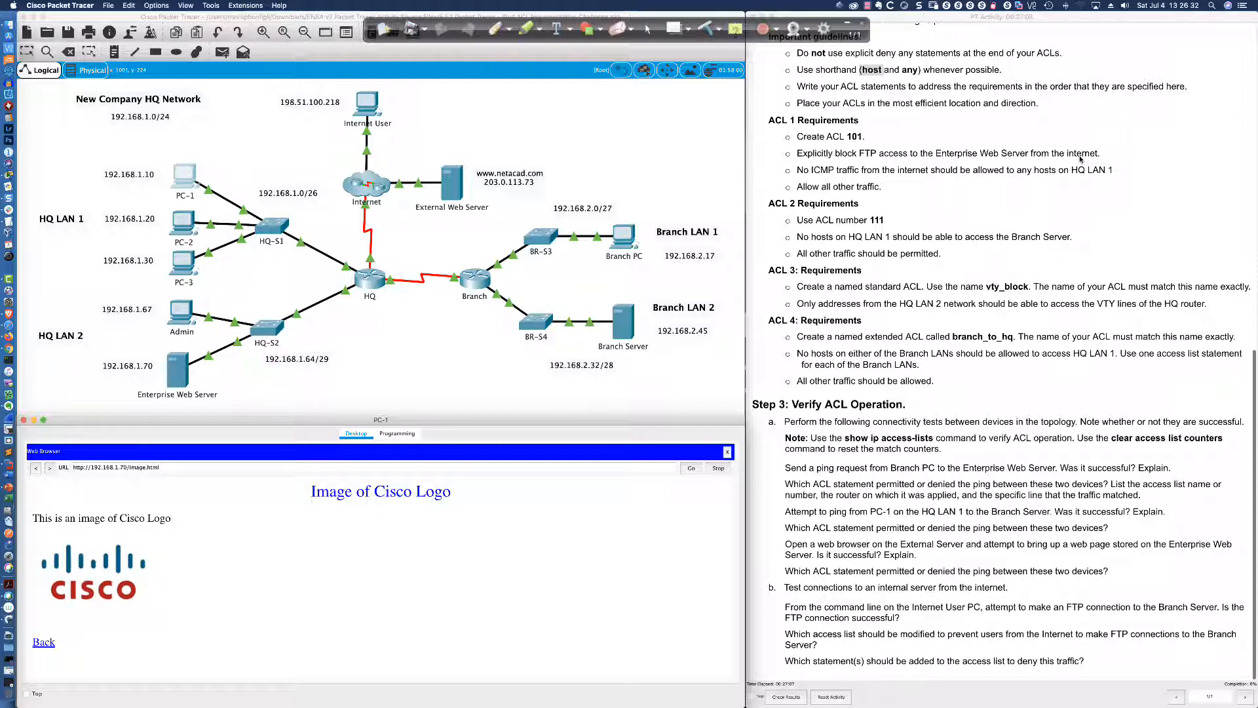
Circle 'the internet' in the FTP and ICMP requirements and 'any' in the guideline
{"action": "left_click", "coordinate": [495, 29]}
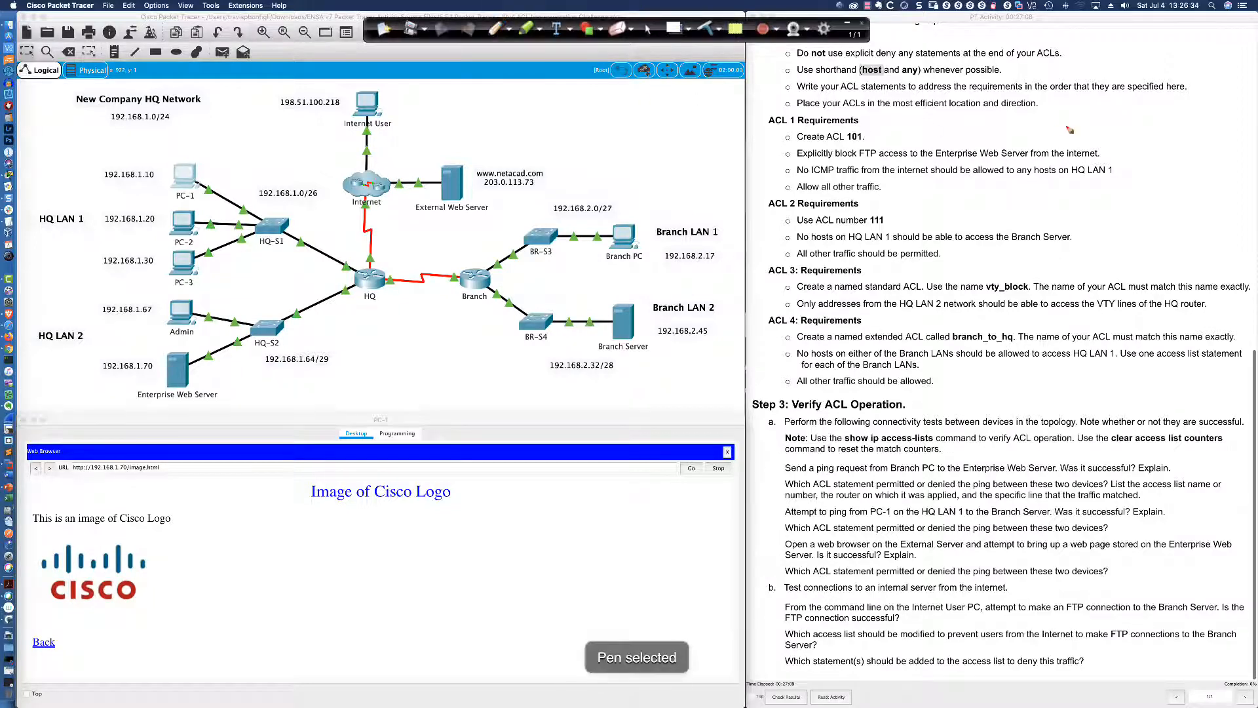
{"action": "mouse_move", "coordinate": [1065, 146]}
{"action": "left_mouse_down"}
{"action": "mouse_move", "coordinate": [1048, 154]}
{"action": "mouse_move", "coordinate": [1107, 154]}
{"action": "mouse_move", "coordinate": [1052, 148]}
{"action": "left_mouse_up"}
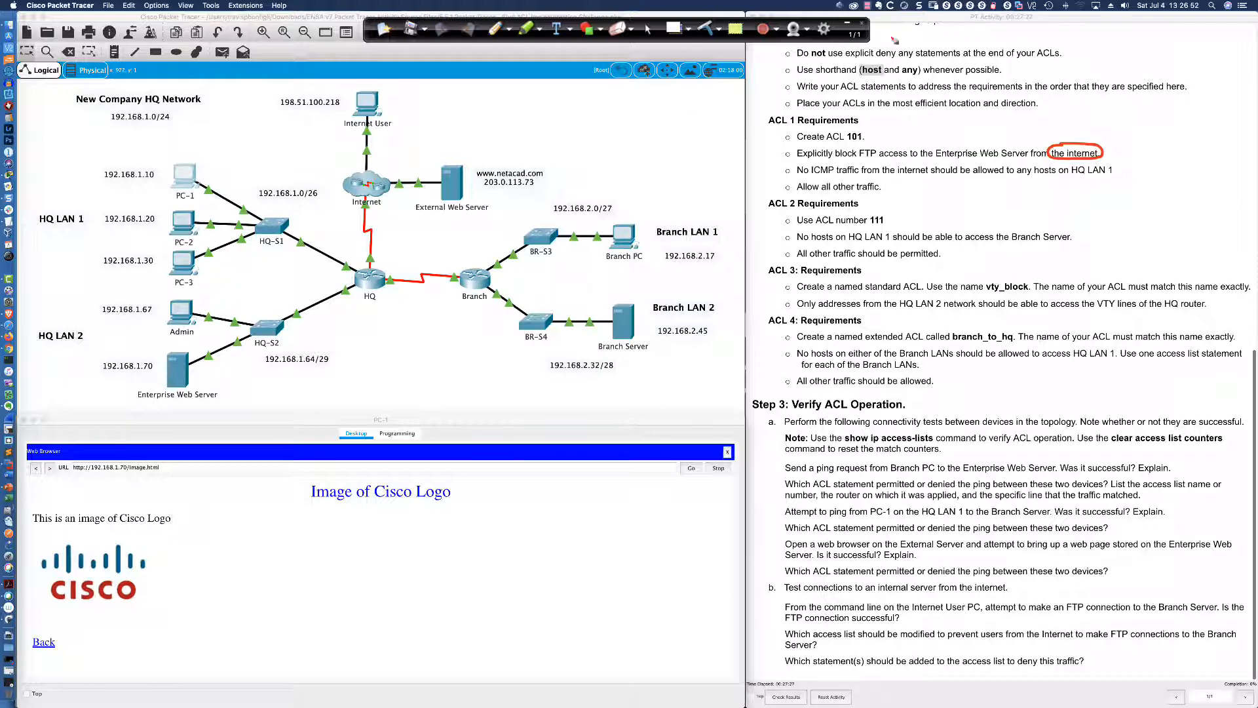
{"action": "mouse_move", "coordinate": [914, 62]}
{"action": "left_mouse_down"}
{"action": "mouse_move", "coordinate": [903, 68]}
{"action": "mouse_move", "coordinate": [917, 83]}
{"action": "mouse_move", "coordinate": [925, 63]}
{"action": "mouse_move", "coordinate": [910, 61]}
{"action": "left_mouse_up"}
{"action": "mouse_move", "coordinate": [889, 163]}
{"action": "left_mouse_down"}
{"action": "mouse_move", "coordinate": [879, 169]}
{"action": "mouse_move", "coordinate": [933, 175]}
{"action": "mouse_move", "coordinate": [931, 163]}
{"action": "mouse_move", "coordinate": [892, 166]}
{"action": "left_mouse_up"}
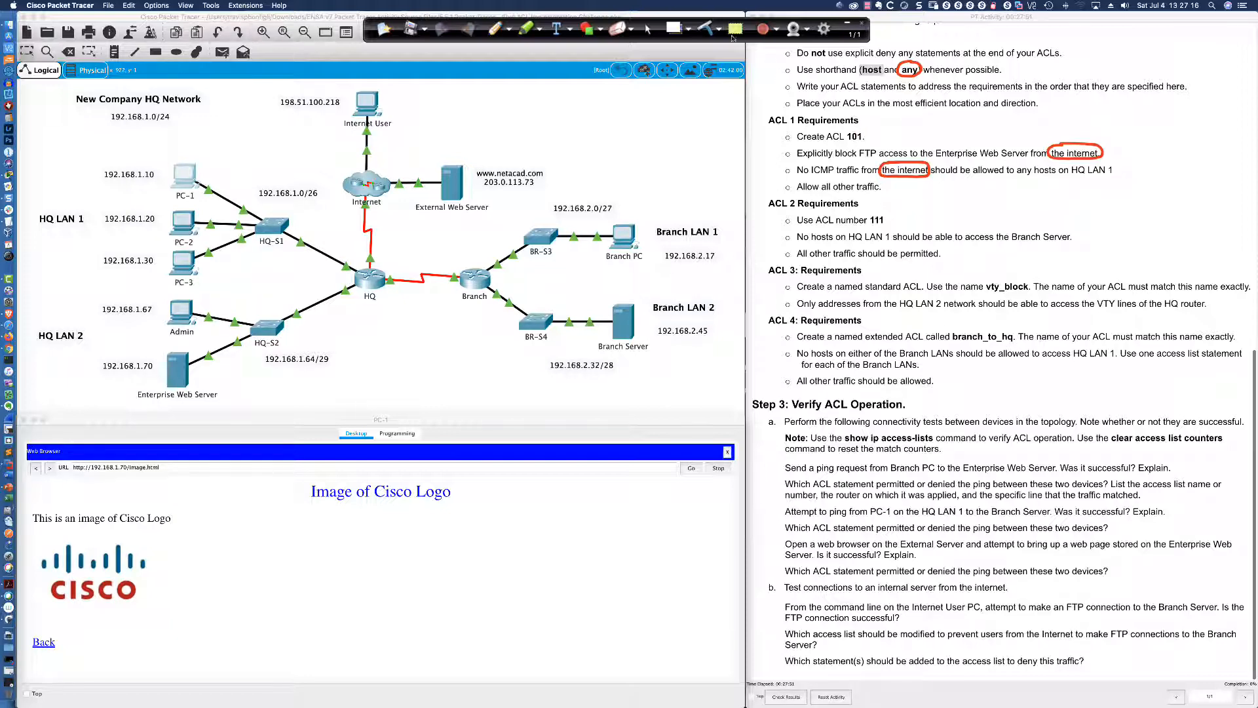
{"action": "left_click", "coordinate": [651, 31]}
{"action": "scroll", "coordinate": [371, 271], "scroll_direction": "right", "scroll_amount": 2}
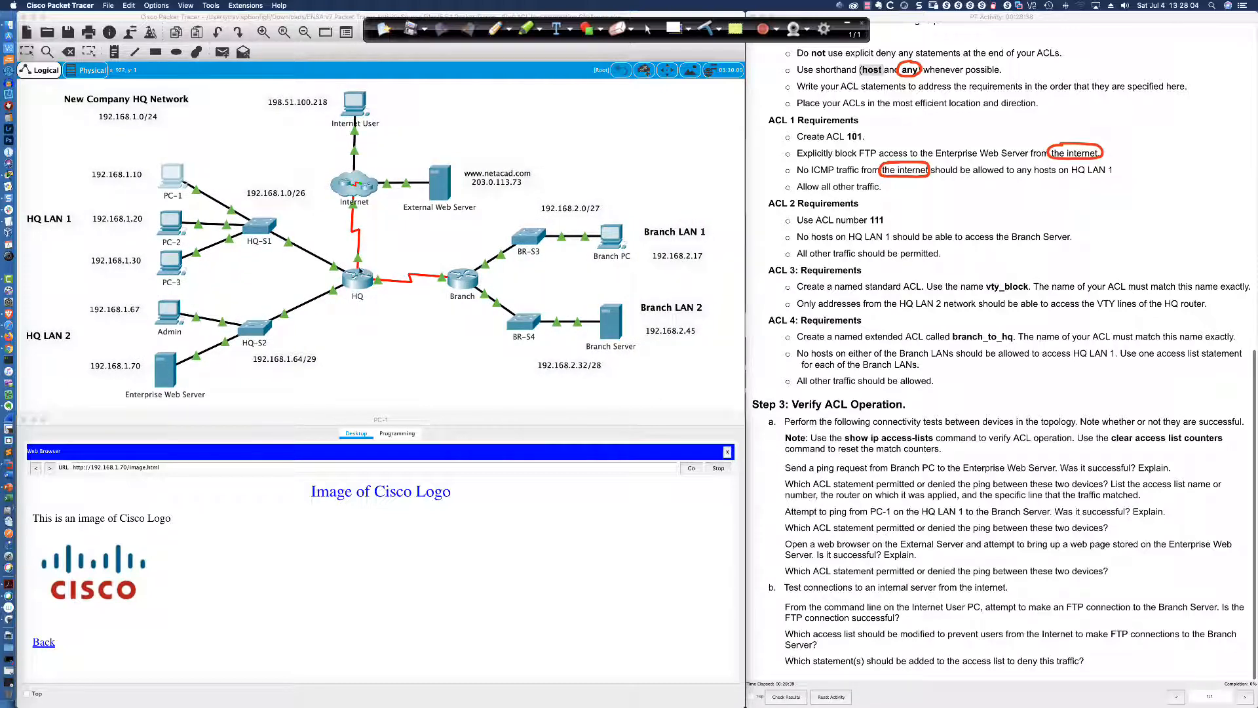
{"action": "left_click", "coordinate": [496, 28]}
{"action": "left_click", "coordinate": [649, 28]}
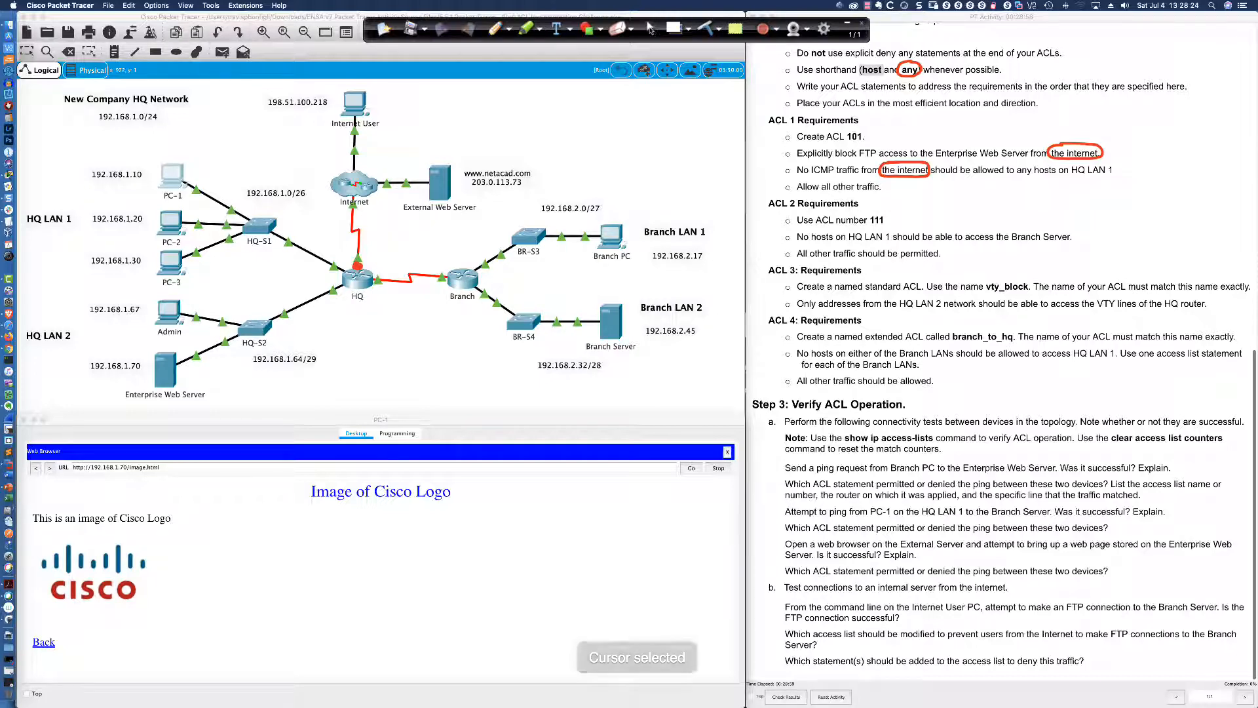
On HQ's CLI, enter enable and conf t, then list the 'access-list 101 ?' options
{"action": "left_click", "coordinate": [356, 284]}
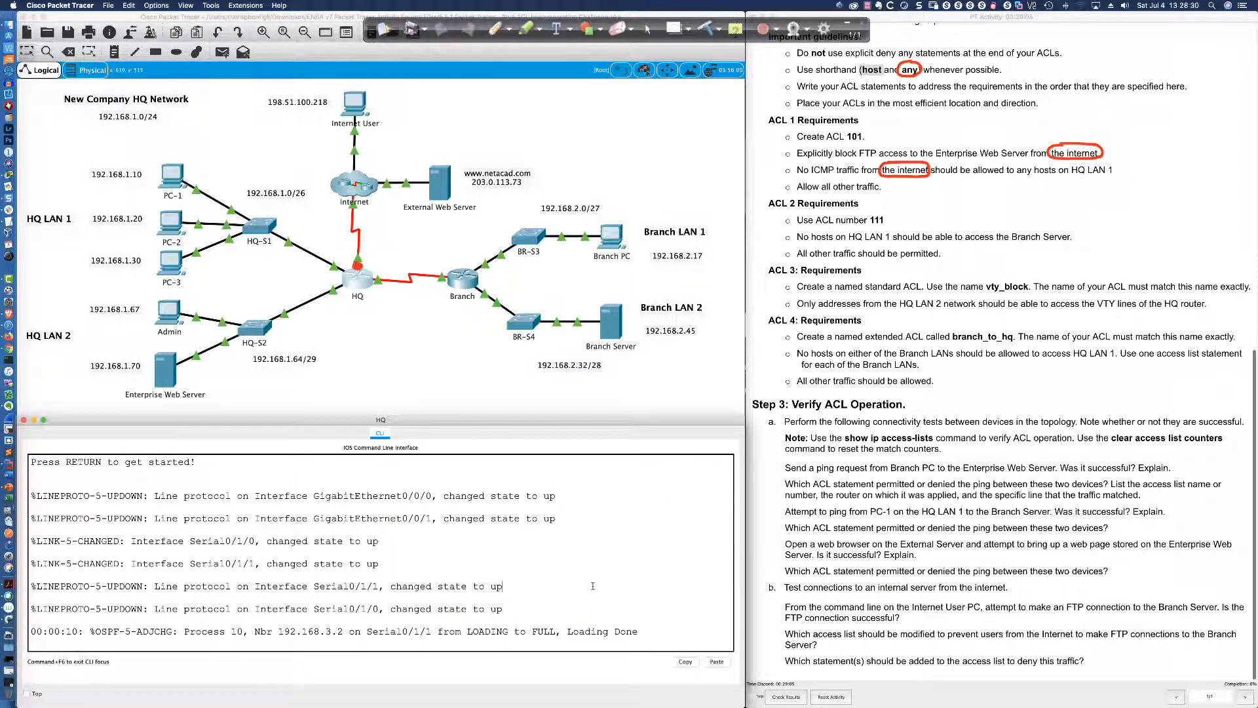
{"action": "key", "text": "Return"}
{"action": "key", "text": "Return"}
{"action": "key", "text": "Return"}
{"action": "key", "text": "Return"}
{"action": "key", "text": "Return"}
{"action": "key", "text": "Return"}
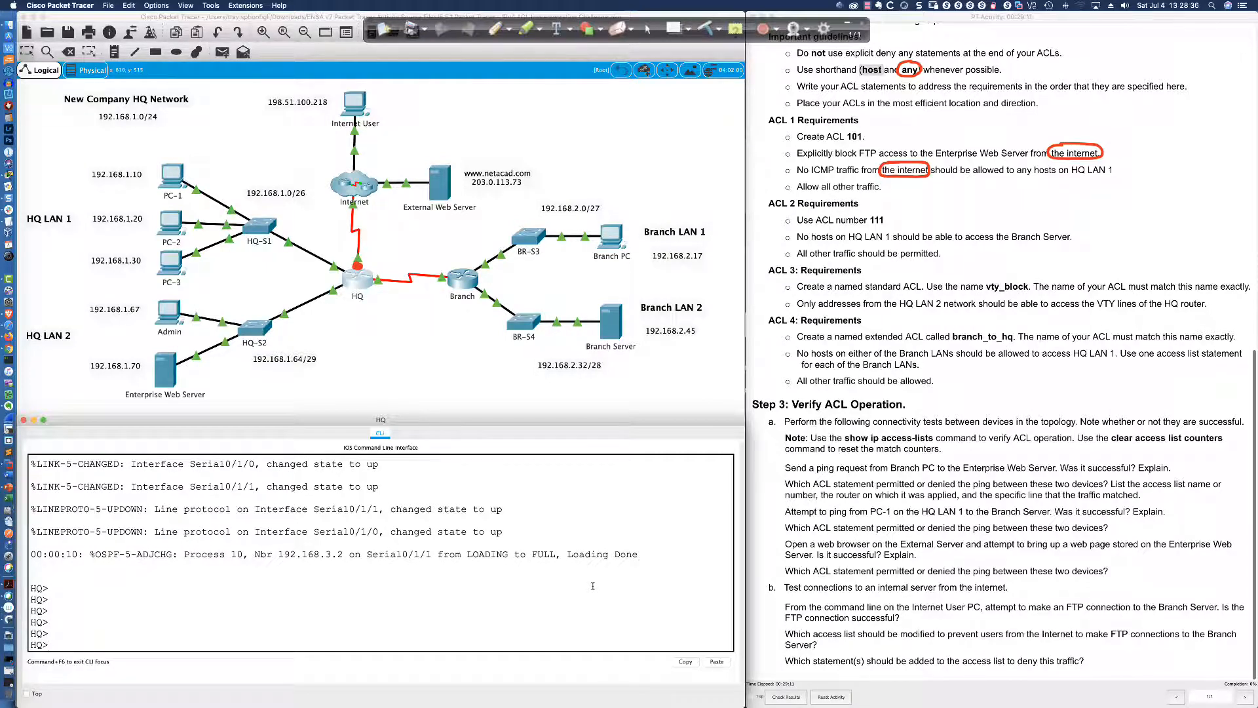
{"action": "type", "text": "en"}
{"action": "key", "text": "Tab"}
{"action": "key", "text": "Return"}
{"action": "type", "text": "condf"}
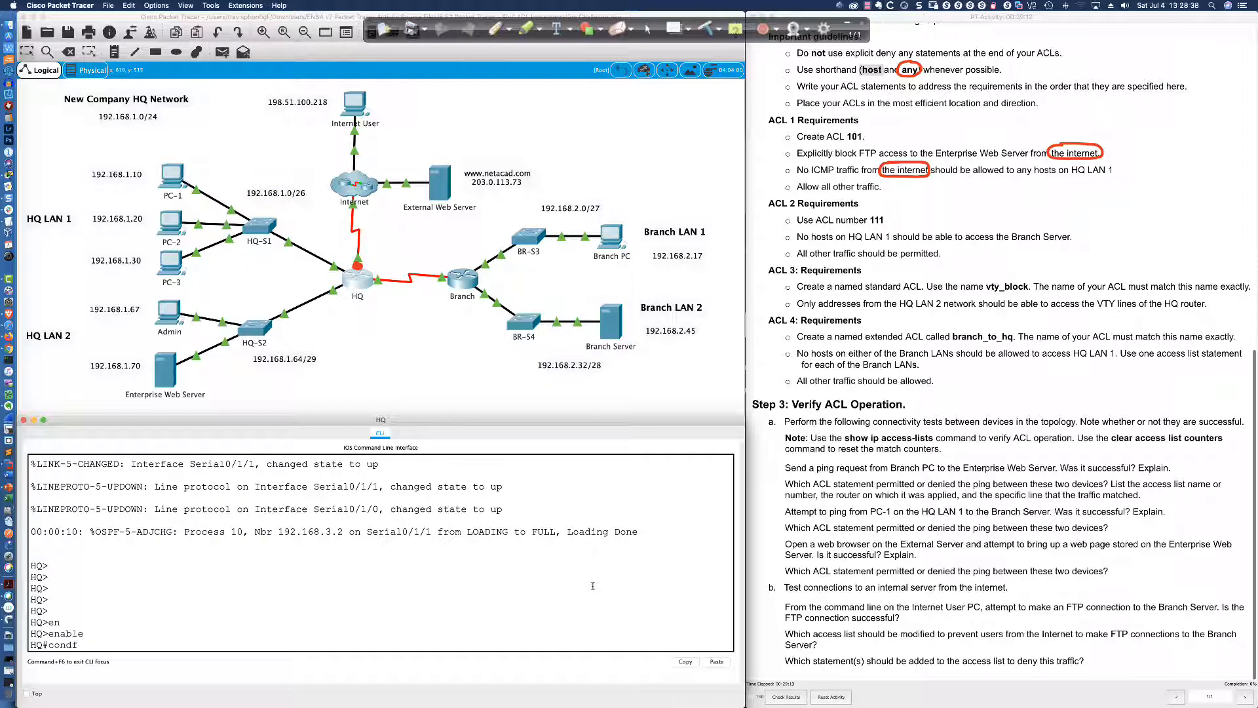
{"action": "type", "text": " t"}
{"action": "key", "text": "Return"}
{"action": "type", "text": "con"}
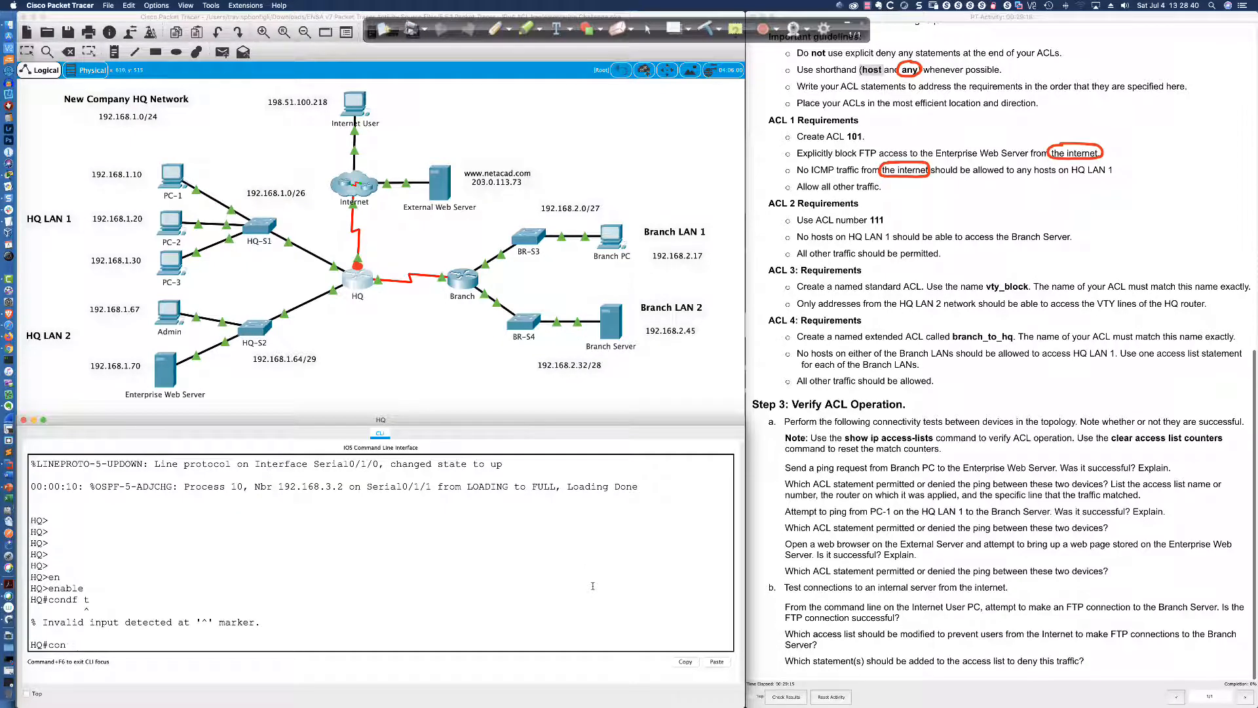
{"action": "type", "text": "f t"}
{"action": "key", "text": "Return"}
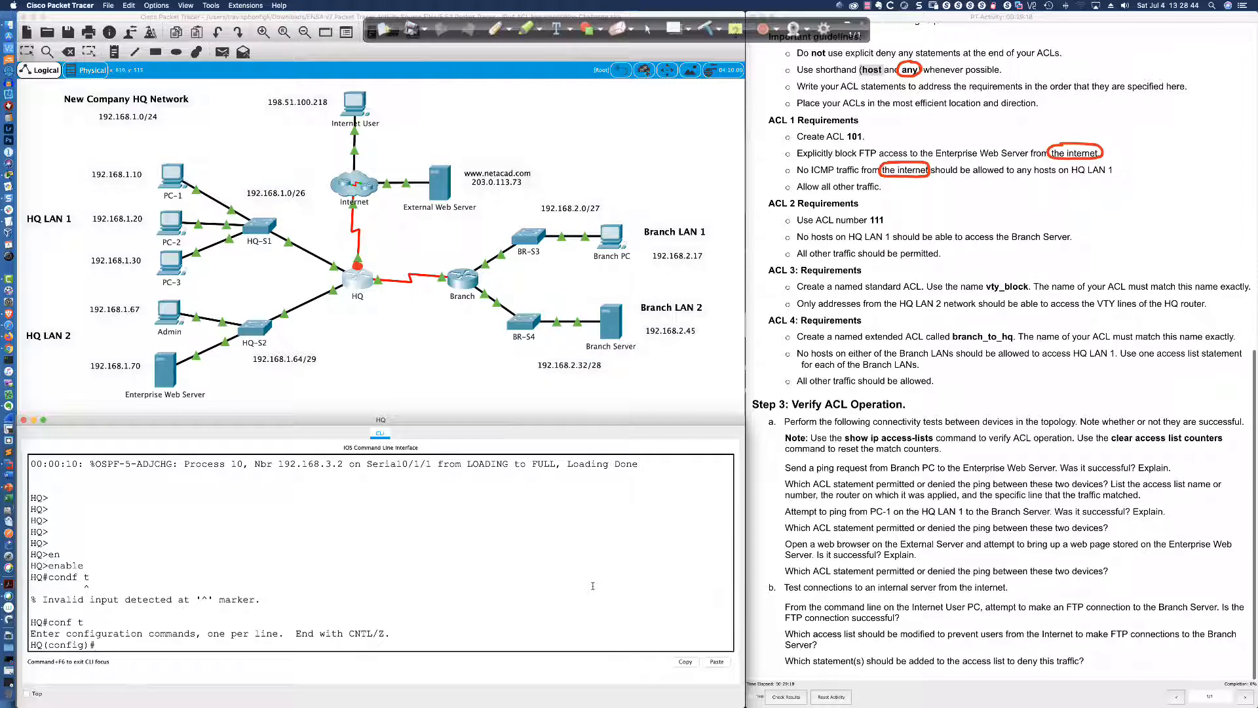
{"action": "type", "text": "access-list 101 ?"}
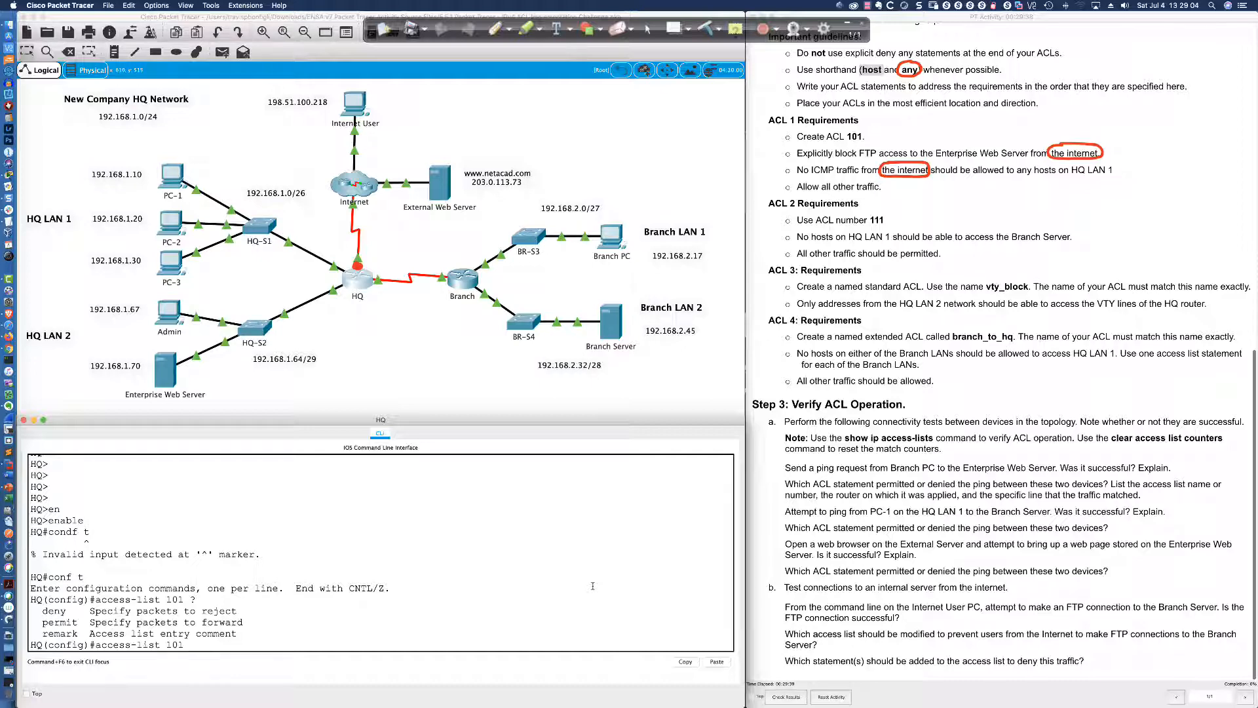
Type 'deny tcp any host 192.168.1.70 eq ?' without the wildcard, then view the TCP header diagram
{"action": "type", "text": "deny tcp any "}
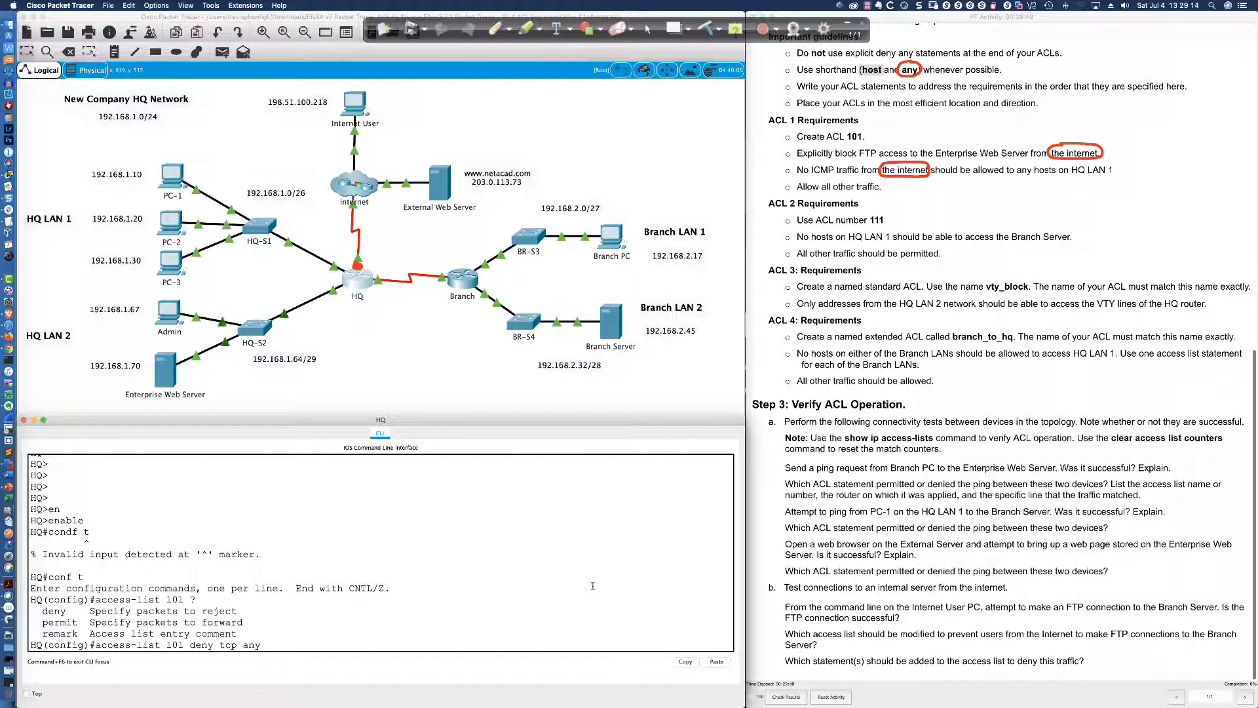
{"action": "type", "text": "host 192.168.1.70 0.0.0.0"}
{"action": "left_click_drag", "start_coordinate": [296, 644], "coordinate": [415, 642]}
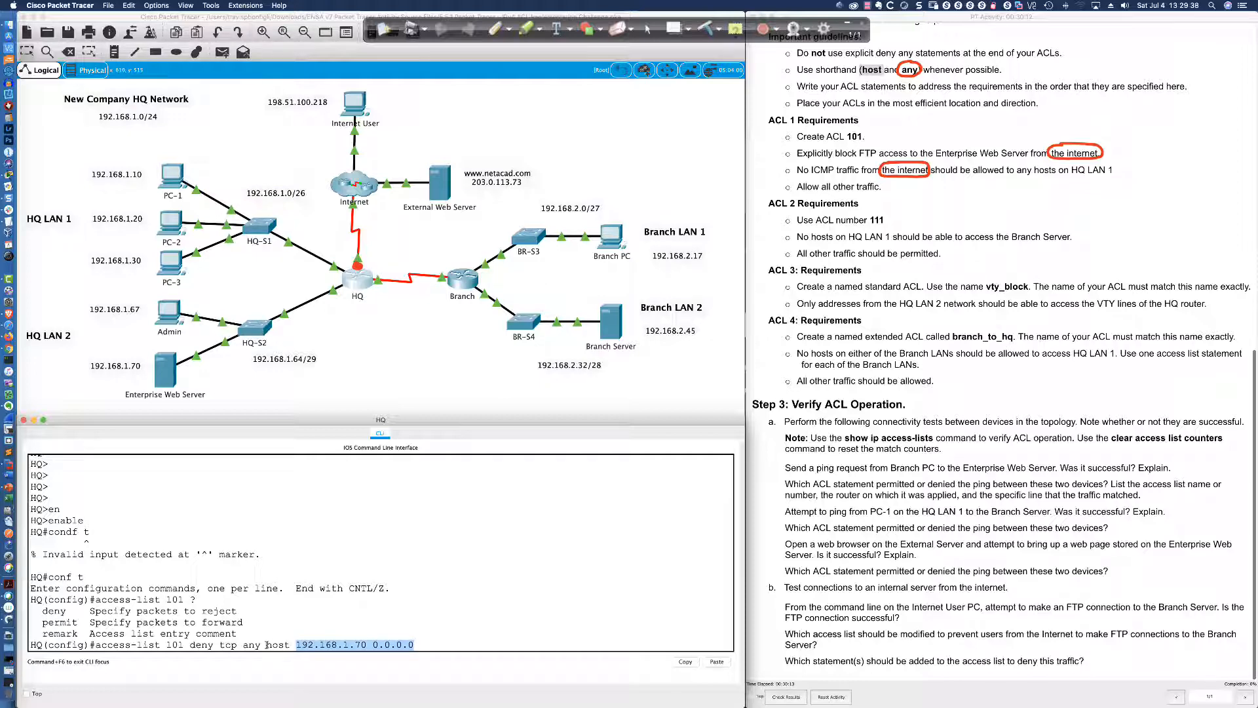
{"action": "left_click_drag", "start_coordinate": [266, 644], "coordinate": [367, 645]}
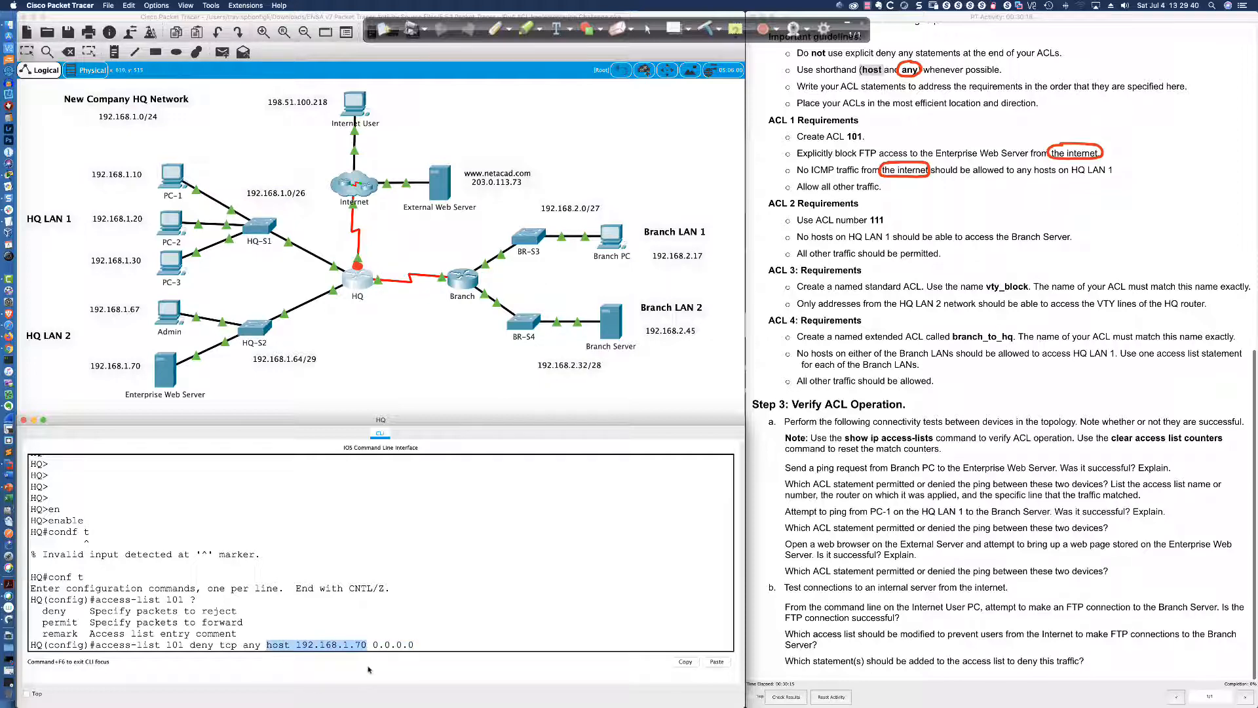
{"action": "left_click", "coordinate": [421, 644]}
{"action": "key", "text": "BackSpace"}
{"action": "key", "text": "BackSpace"}
{"action": "key", "text": "BackSpace"}
{"action": "key", "text": "BackSpace"}
{"action": "key", "text": "BackSpace"}
{"action": "key", "text": "BackSpace"}
{"action": "key", "text": "BackSpace"}
{"action": "key", "text": "BackSpace"}
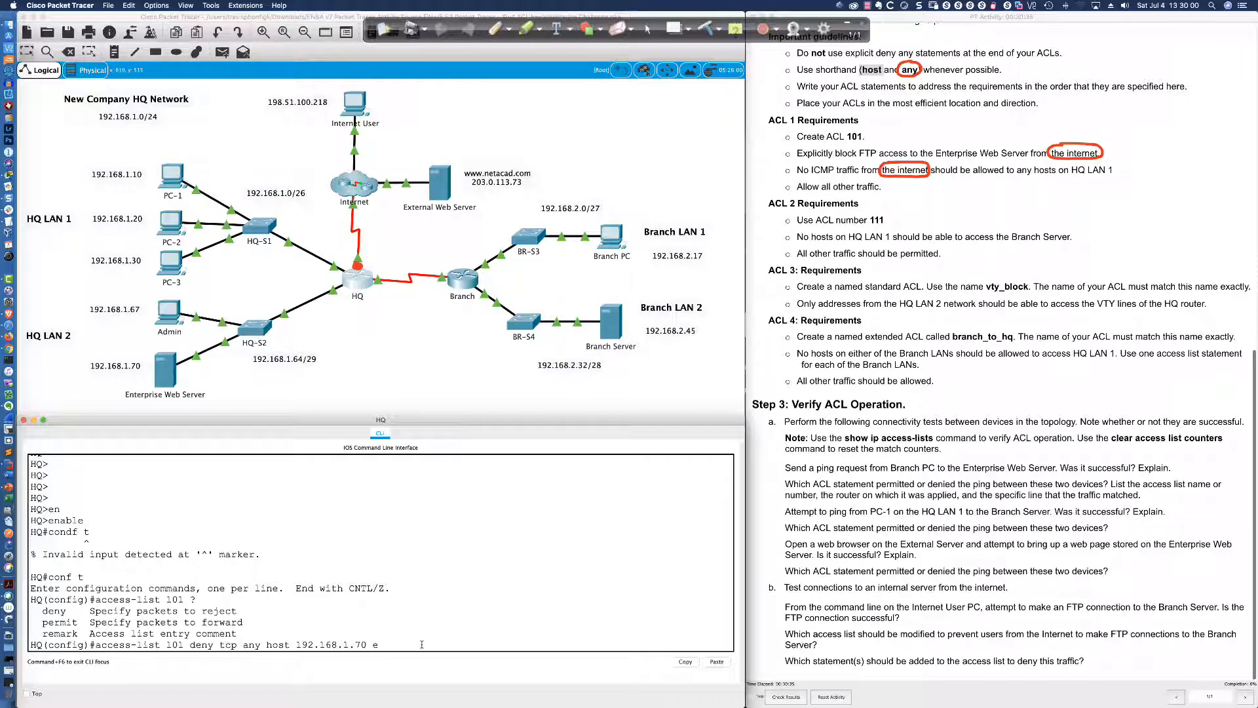
{"action": "type", "text": "eq"}
{"action": "type", "text": "?"}
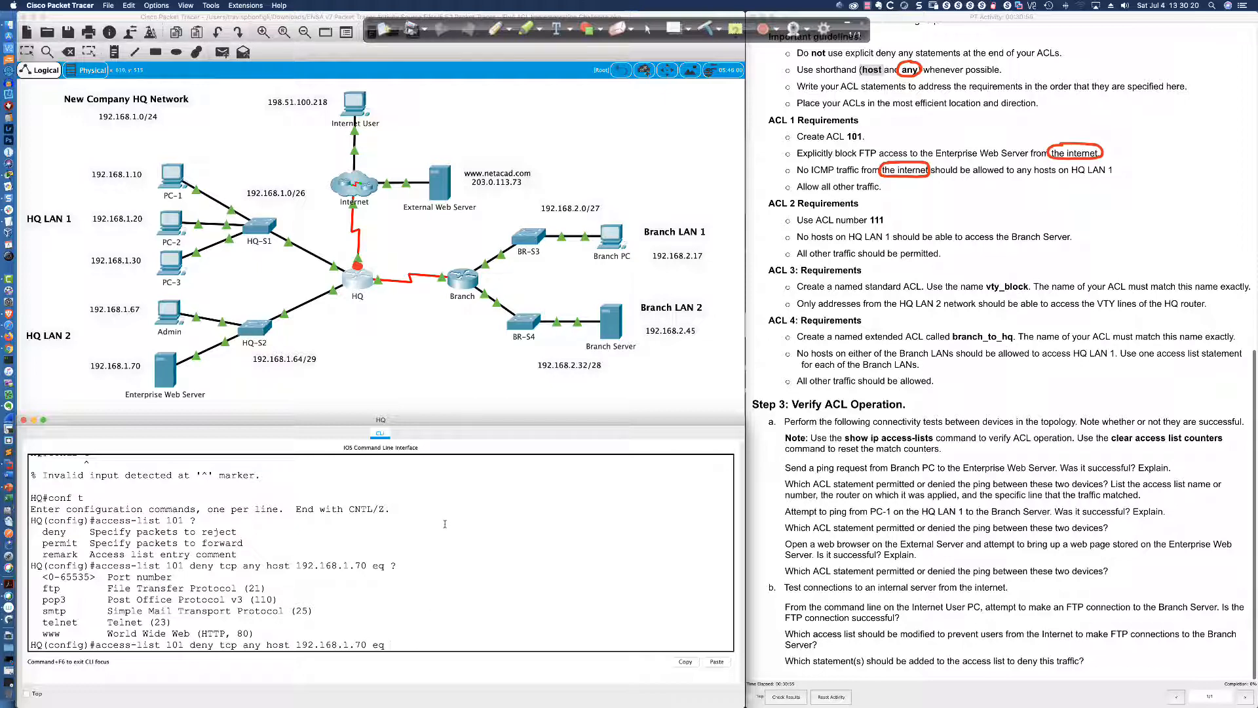
{"action": "left_click", "coordinate": [2, 200]}
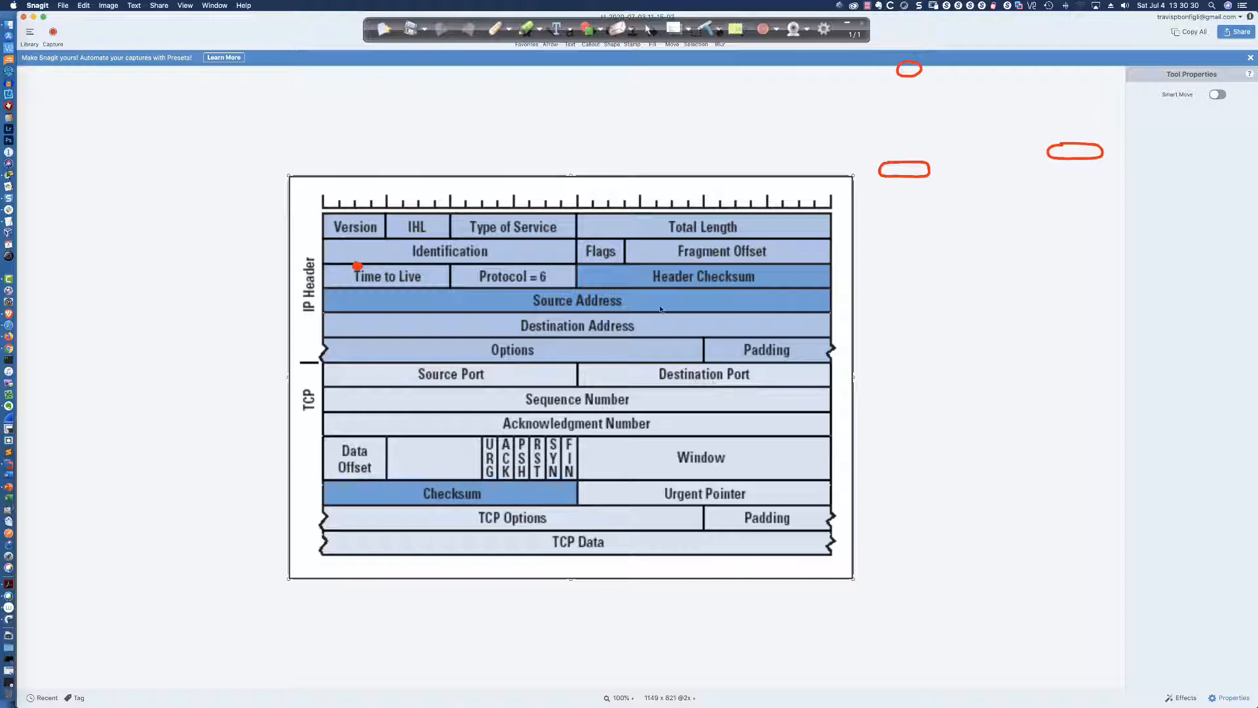
Switch from Snagit back to Packet Tracer's HQ command line
{"action": "key", "text": "super+Tab"}
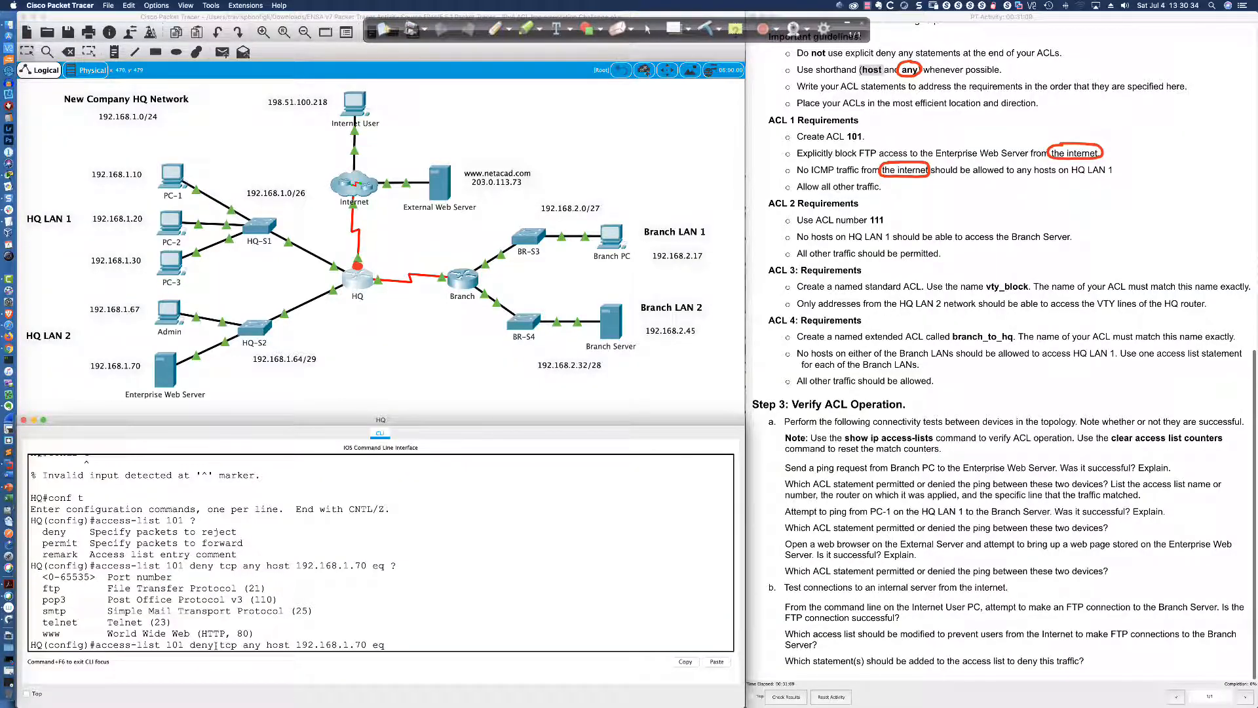
Finish ACL 101's deny line with eq 21 to block FTP, then begin 'deny icmp any'
{"action": "left_click_drag", "start_coordinate": [219, 645], "coordinate": [262, 644]}
{"action": "left_click", "coordinate": [372, 644]}
{"action": "type", "text": "21"}
{"action": "key", "text": "Return"}
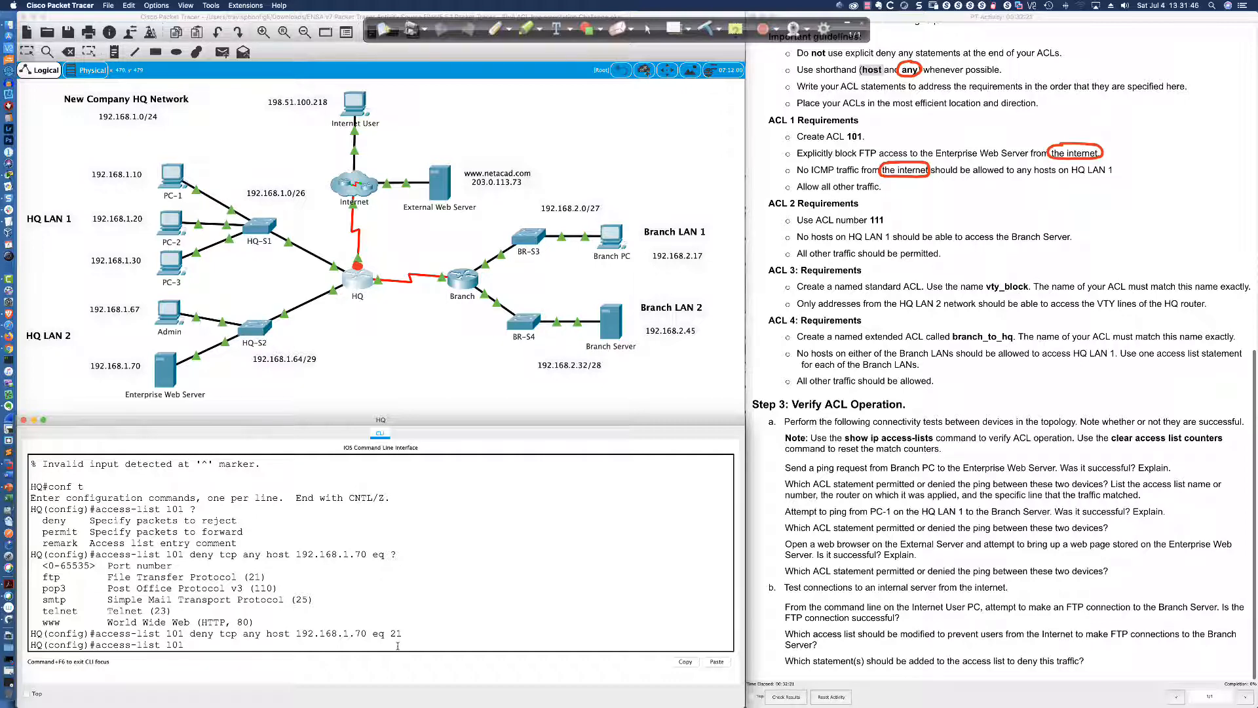
{"action": "type", "text": "deny icmp any"}
Mark the 192.168.1.0/26 label and write out the subnet mask bits in binary
{"action": "left_click", "coordinate": [496, 27]}
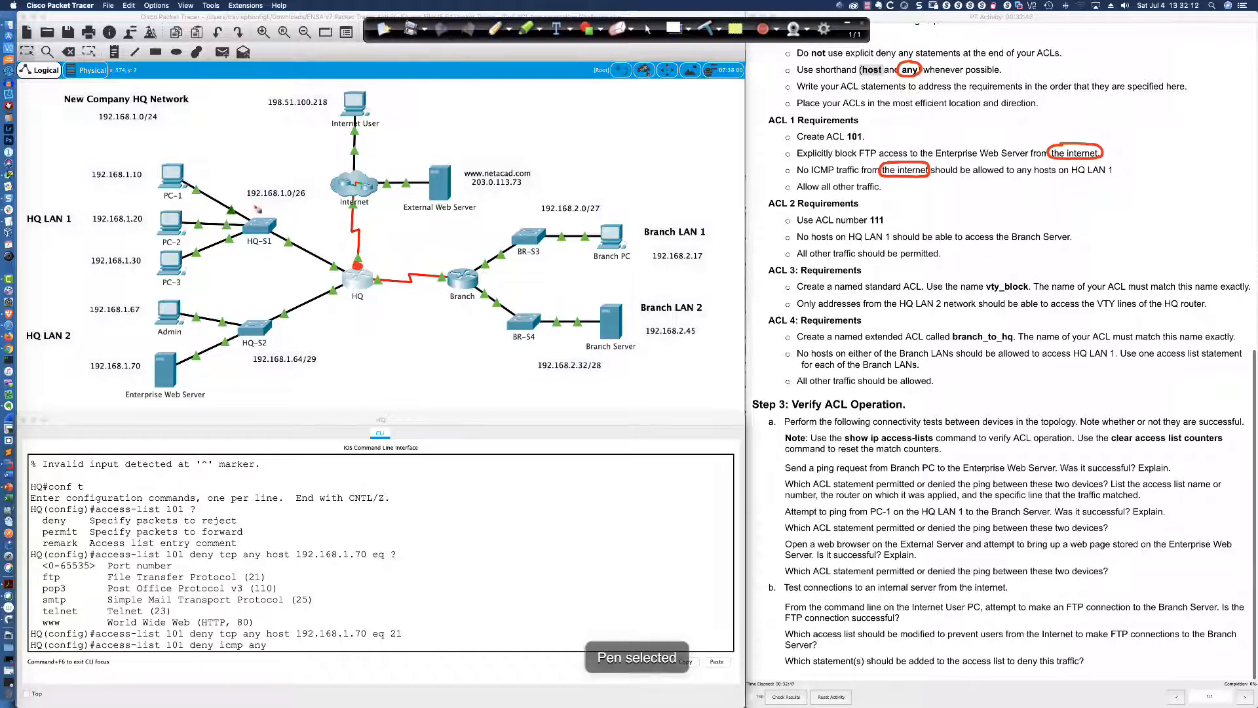
{"action": "left_click_drag", "start_coordinate": [244, 200], "coordinate": [314, 204]}
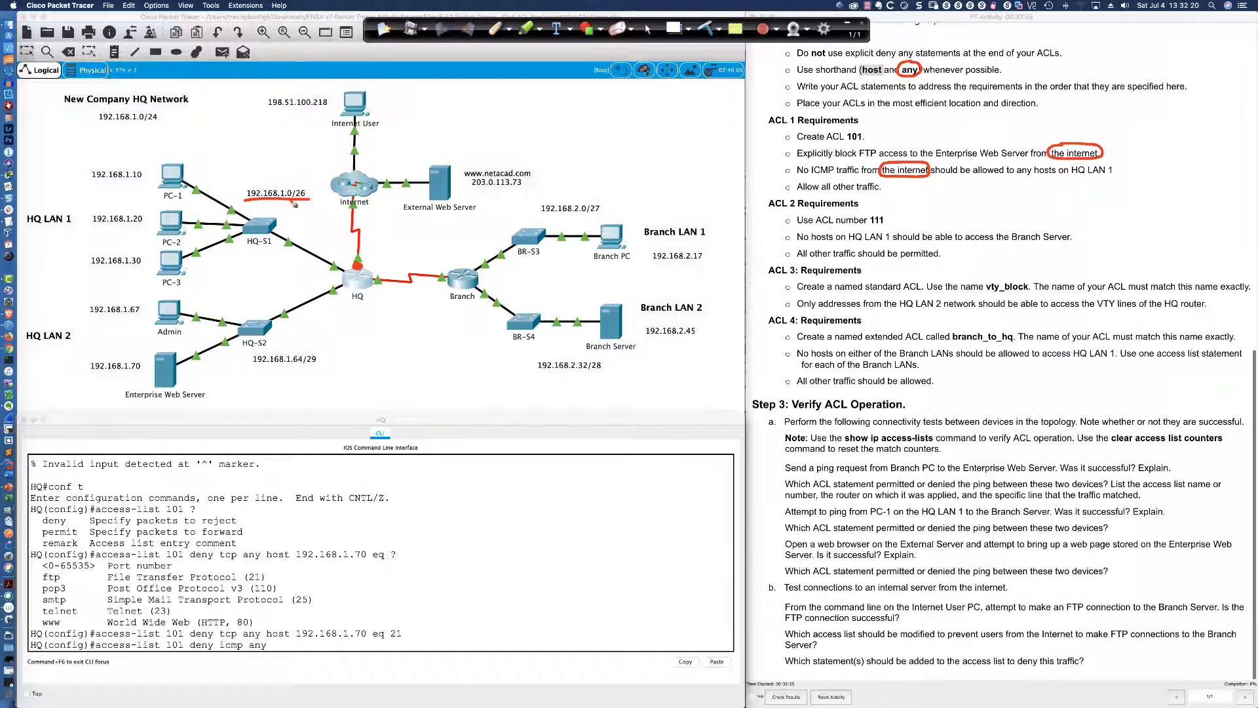
{"action": "mouse_move", "coordinate": [284, 178]}
{"action": "left_mouse_down"}
{"action": "mouse_move", "coordinate": [246, 185]}
{"action": "mouse_move", "coordinate": [243, 205]}
{"action": "mouse_move", "coordinate": [312, 202]}
{"action": "mouse_move", "coordinate": [313, 184]}
{"action": "mouse_move", "coordinate": [275, 181]}
{"action": "left_mouse_up"}
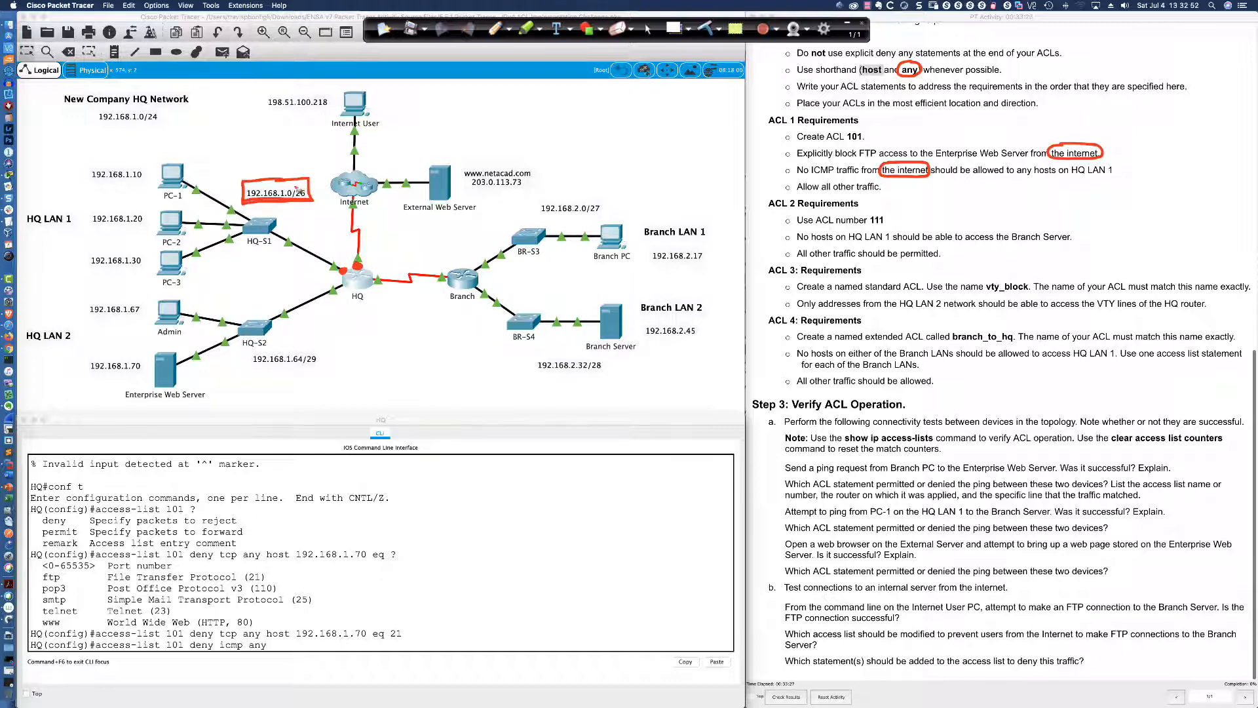
{"action": "left_click_drag", "start_coordinate": [298, 187], "coordinate": [417, 120]}
{"action": "mouse_move", "coordinate": [426, 108]}
{"action": "left_mouse_down"}
{"action": "mouse_move", "coordinate": [425, 123]}
{"action": "mouse_move", "coordinate": [441, 123]}
{"action": "left_mouse_up"}
{"action": "mouse_move", "coordinate": [449, 107]}
{"action": "left_mouse_down"}
{"action": "mouse_move", "coordinate": [449, 123]}
{"action": "mouse_move", "coordinate": [517, 114]}
{"action": "left_mouse_up"}
{"action": "left_click_drag", "start_coordinate": [522, 103], "coordinate": [528, 114]}
{"action": "mouse_move", "coordinate": [533, 102]}
{"action": "left_mouse_down"}
{"action": "mouse_move", "coordinate": [535, 113]}
{"action": "mouse_move", "coordinate": [583, 113]}
{"action": "left_mouse_up"}
{"action": "left_click_drag", "start_coordinate": [591, 100], "coordinate": [598, 111]}
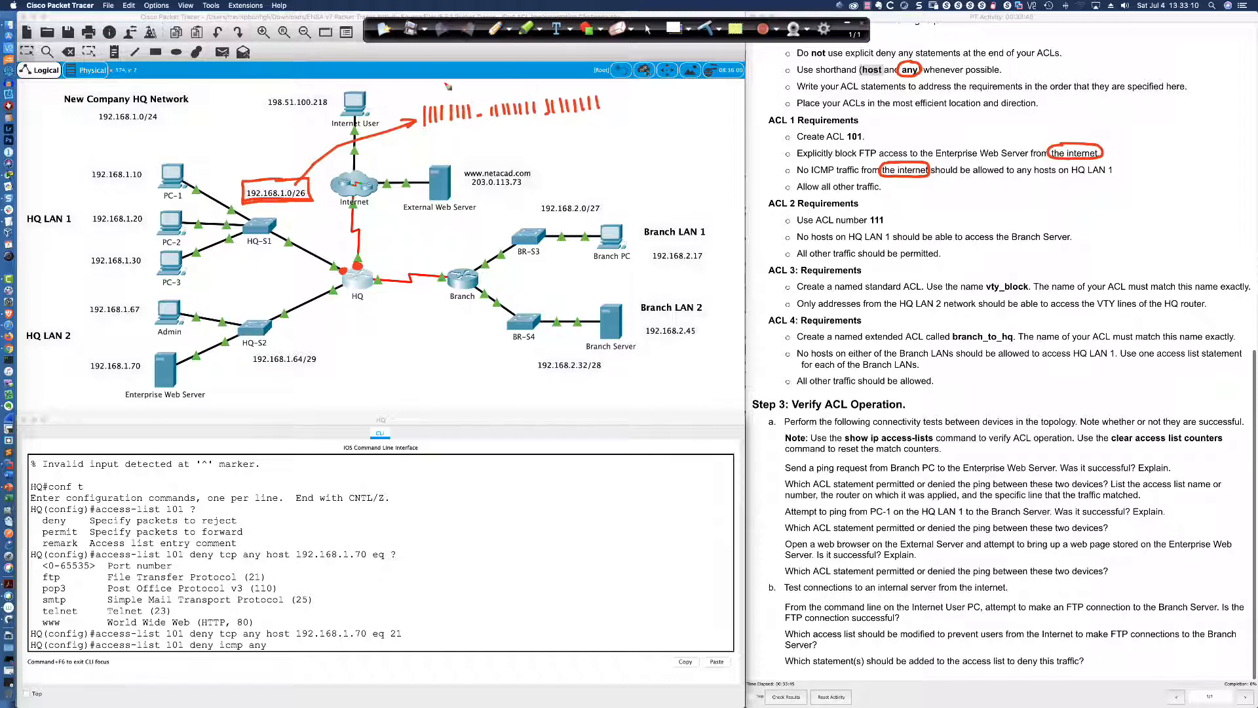
Label the octets 255.255.255 and derive the last octet .192, marking the row SM
{"action": "mouse_move", "coordinate": [430, 85]}
{"action": "left_mouse_down"}
{"action": "mouse_move", "coordinate": [565, 92]}
{"action": "mouse_move", "coordinate": [590, 74]}
{"action": "left_mouse_up"}
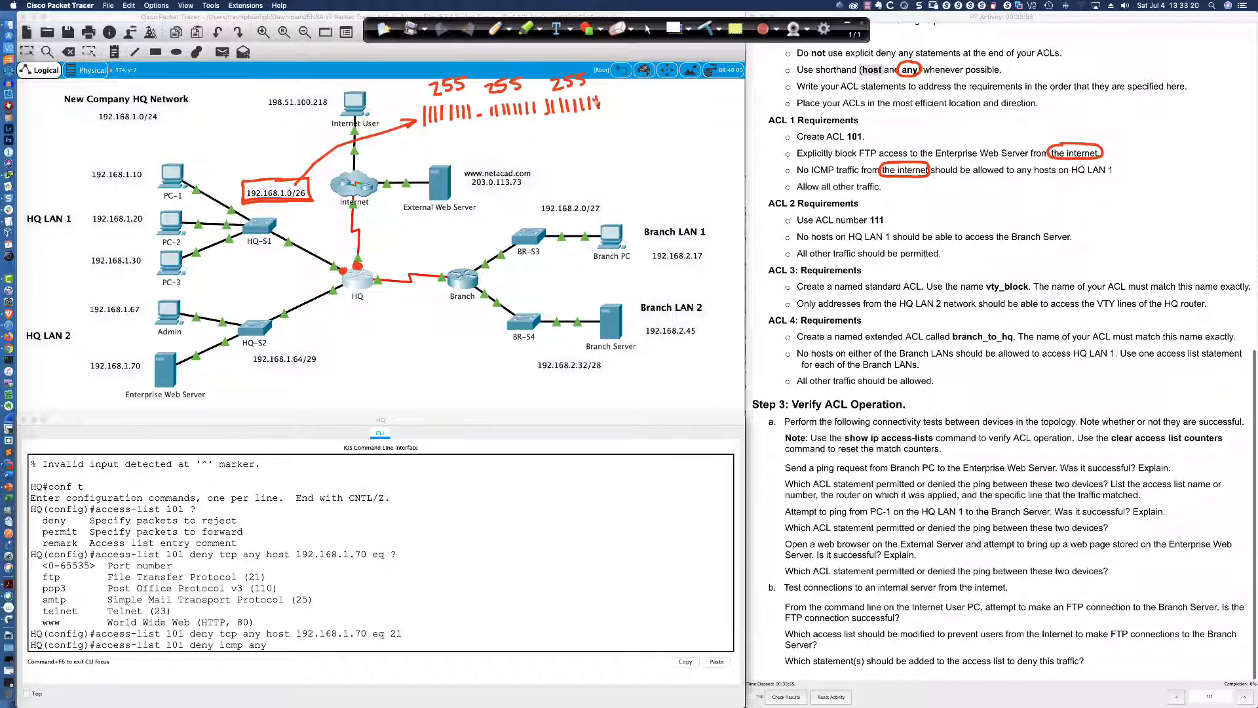
{"action": "left_click", "coordinate": [477, 92]}
{"action": "left_click", "coordinate": [538, 91]}
{"action": "left_click", "coordinate": [609, 110]}
{"action": "left_click", "coordinate": [592, 84]}
{"action": "left_click_drag", "start_coordinate": [616, 97], "coordinate": [630, 120]}
{"action": "left_click_drag", "start_coordinate": [636, 98], "coordinate": [705, 99]}
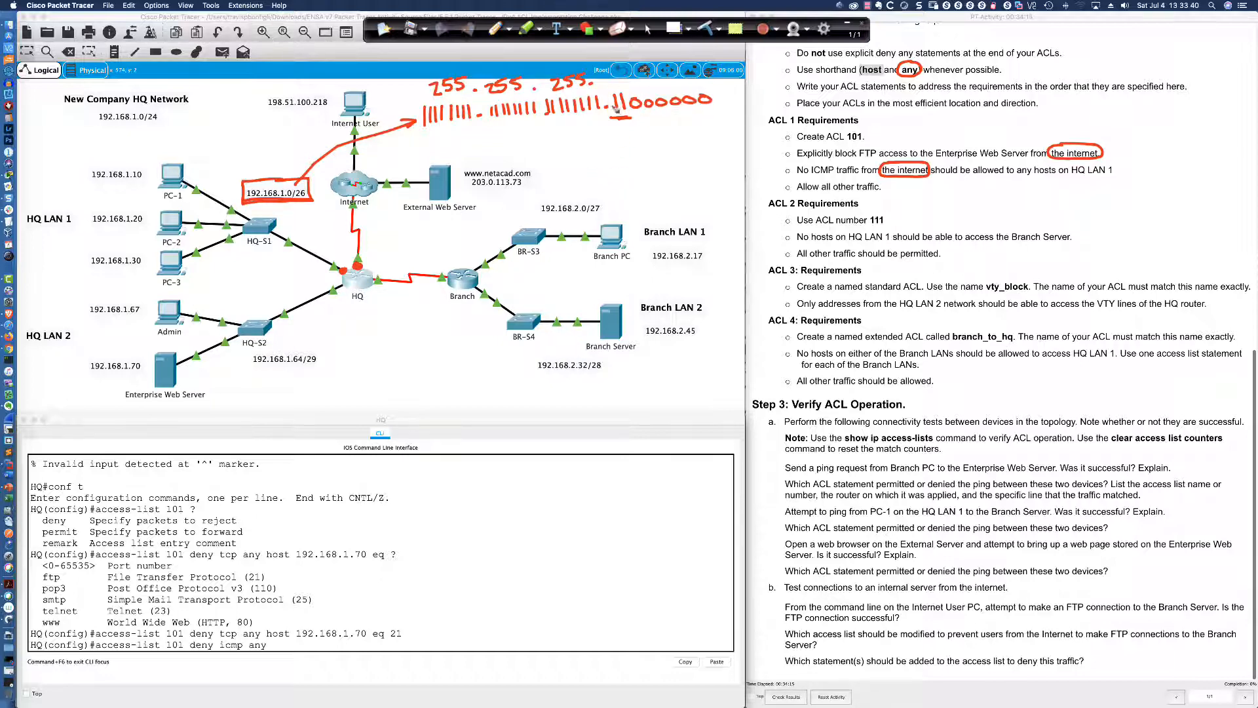
{"action": "left_click_drag", "start_coordinate": [607, 82], "coordinate": [622, 88]}
{"action": "left_click_drag", "start_coordinate": [632, 133], "coordinate": [639, 131]}
{"action": "left_click_drag", "start_coordinate": [685, 150], "coordinate": [726, 150]}
{"action": "mouse_move", "coordinate": [618, 85]}
{"action": "left_mouse_down"}
{"action": "mouse_move", "coordinate": [604, 87]}
{"action": "mouse_move", "coordinate": [663, 89]}
{"action": "left_mouse_up"}
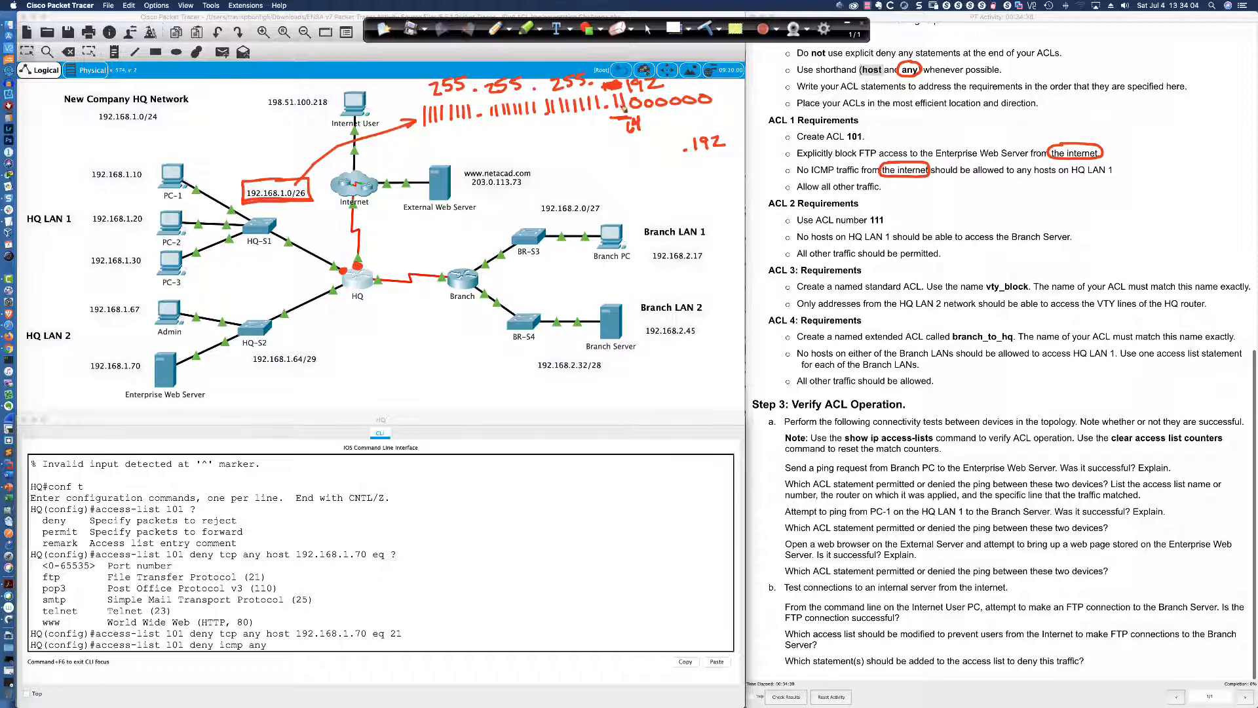
{"action": "left_click_drag", "start_coordinate": [711, 127], "coordinate": [670, 156]}
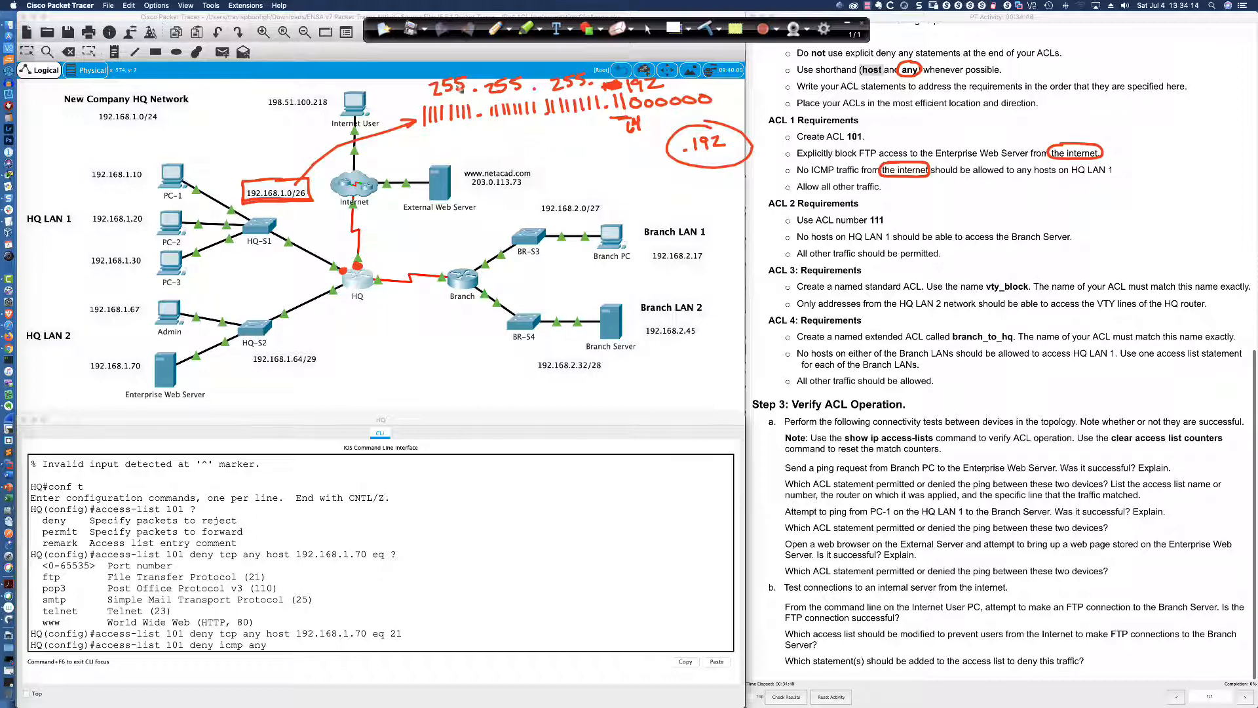
{"action": "mouse_move", "coordinate": [401, 91]}
{"action": "left_mouse_down"}
{"action": "mouse_move", "coordinate": [392, 103]}
{"action": "mouse_move", "coordinate": [419, 99]}
{"action": "left_mouse_up"}
Write the wildcard mask 0.0.0.63 labelled WM, then mark the ACL 2 requirement
{"action": "left_click_drag", "start_coordinate": [451, 139], "coordinate": [449, 148]}
{"action": "mouse_move", "coordinate": [518, 128]}
{"action": "left_mouse_down"}
{"action": "mouse_move", "coordinate": [514, 138]}
{"action": "mouse_move", "coordinate": [571, 128]}
{"action": "left_mouse_up"}
{"action": "left_click", "coordinate": [545, 141]}
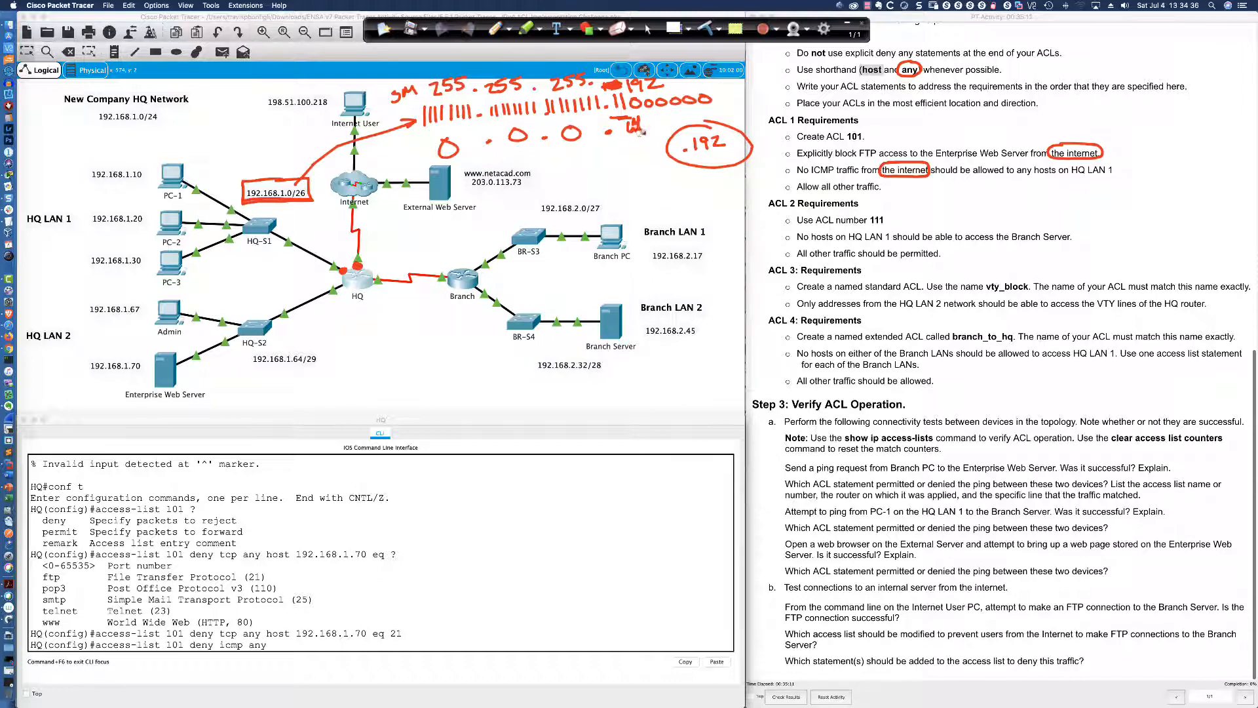
{"action": "mouse_move", "coordinate": [638, 131]}
{"action": "left_mouse_down"}
{"action": "mouse_move", "coordinate": [634, 121]}
{"action": "mouse_move", "coordinate": [621, 152]}
{"action": "mouse_move", "coordinate": [650, 144]}
{"action": "mouse_move", "coordinate": [636, 155]}
{"action": "left_mouse_up"}
{"action": "mouse_move", "coordinate": [399, 157]}
{"action": "left_mouse_down"}
{"action": "mouse_move", "coordinate": [431, 144]}
{"action": "mouse_move", "coordinate": [453, 154]}
{"action": "left_mouse_up"}
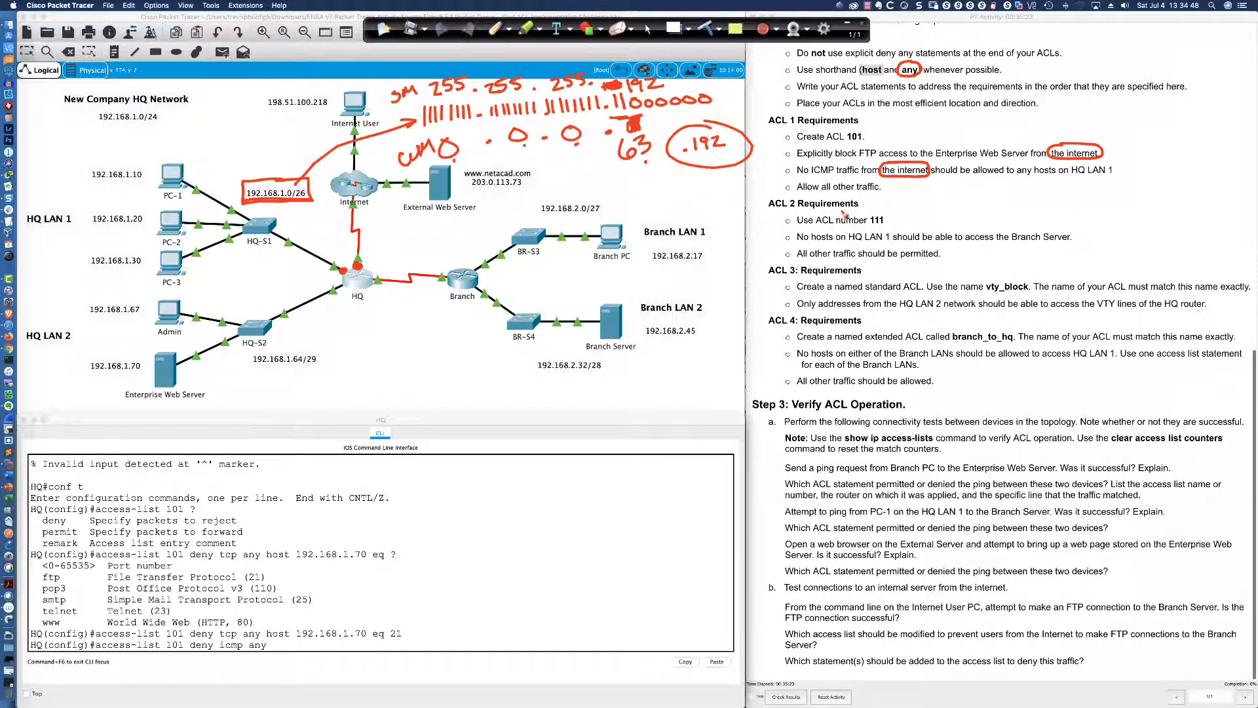
{"action": "mouse_move", "coordinate": [843, 211]}
{"action": "left_mouse_down"}
{"action": "mouse_move", "coordinate": [782, 242]}
{"action": "mouse_move", "coordinate": [1038, 249]}
{"action": "mouse_move", "coordinate": [1084, 236]}
{"action": "mouse_move", "coordinate": [994, 226]}
{"action": "mouse_move", "coordinate": [810, 237]}
{"action": "left_mouse_up"}
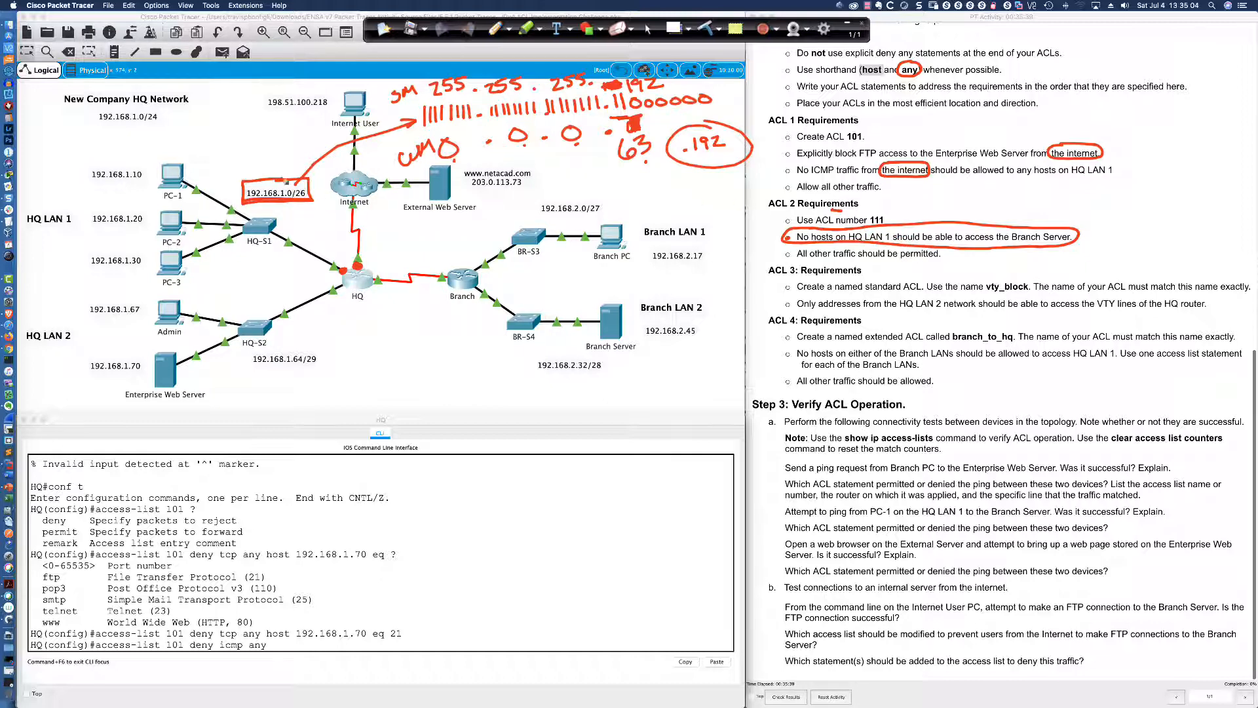
Add 192.168.1.0 0.0.0.63 to the ICMP deny line and review the Echo/Echo-reply options
{"action": "mouse_move", "coordinate": [276, 159]}
{"action": "left_mouse_down"}
{"action": "mouse_move", "coordinate": [276, 172]}
{"action": "mouse_move", "coordinate": [282, 163]}
{"action": "left_mouse_up"}
{"action": "left_click", "coordinate": [649, 28]}
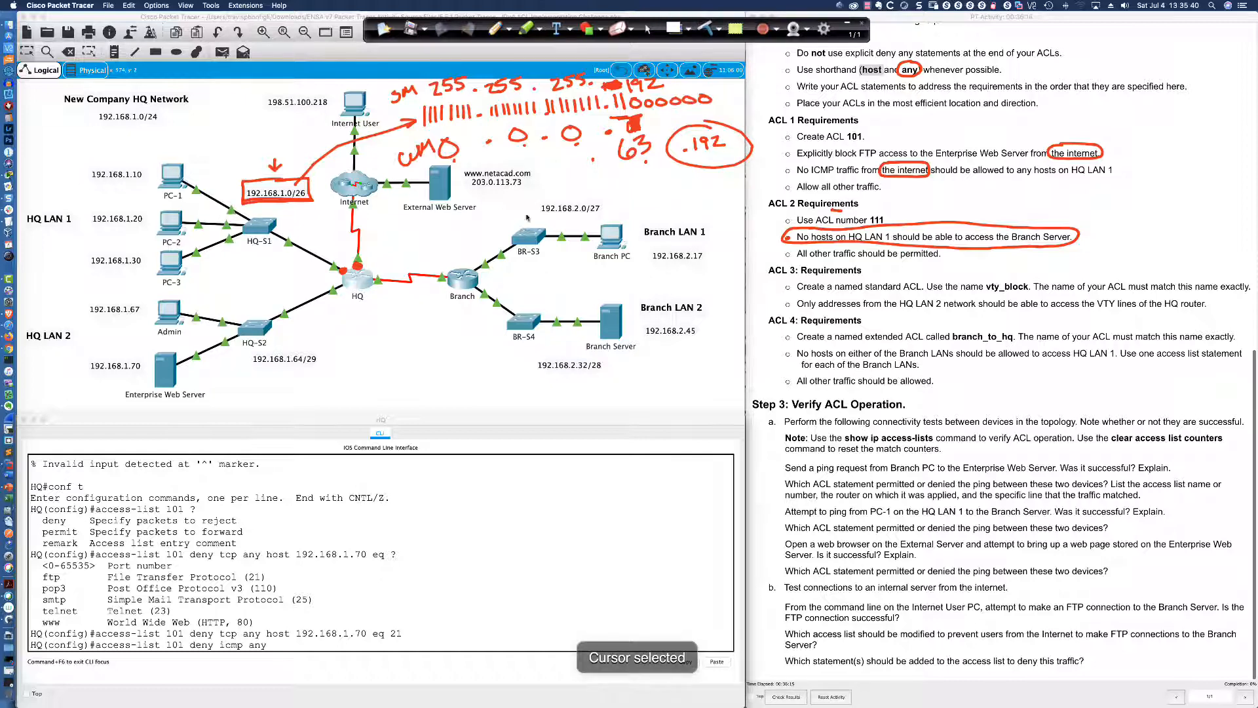
{"action": "left_click", "coordinate": [331, 644]}
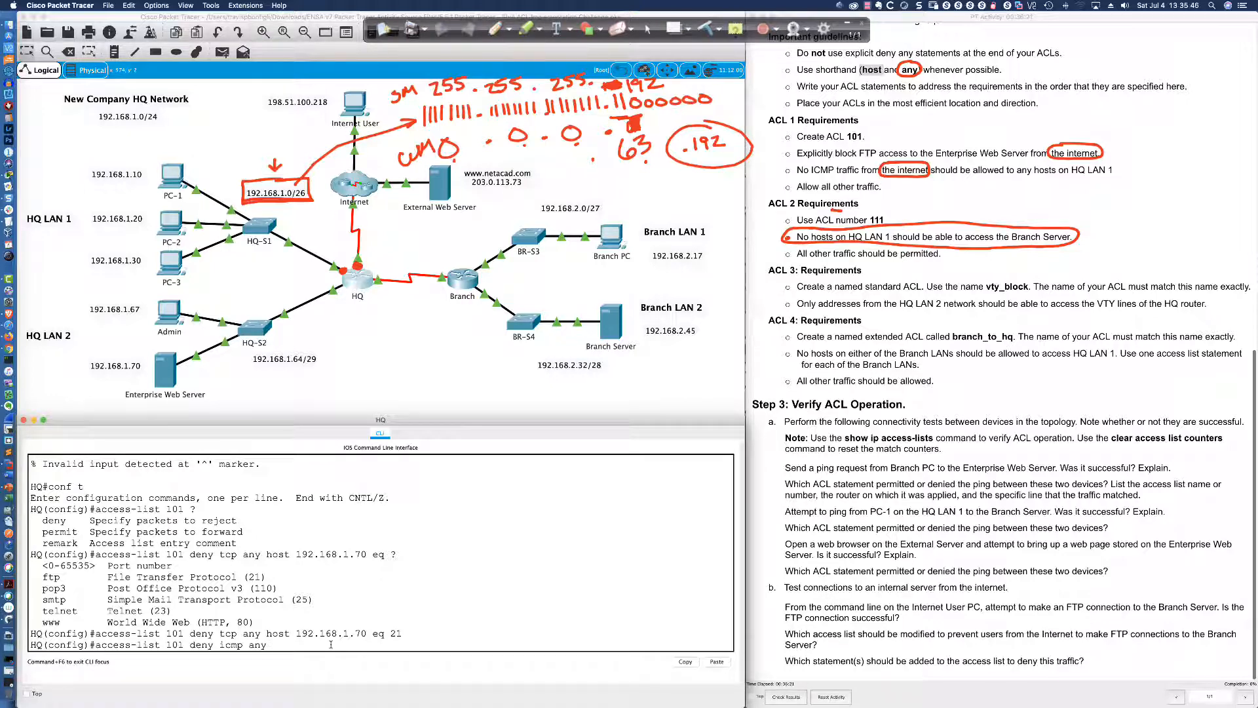
{"action": "type", "text": "192.168.1.0 0.0.0.63 ?"}
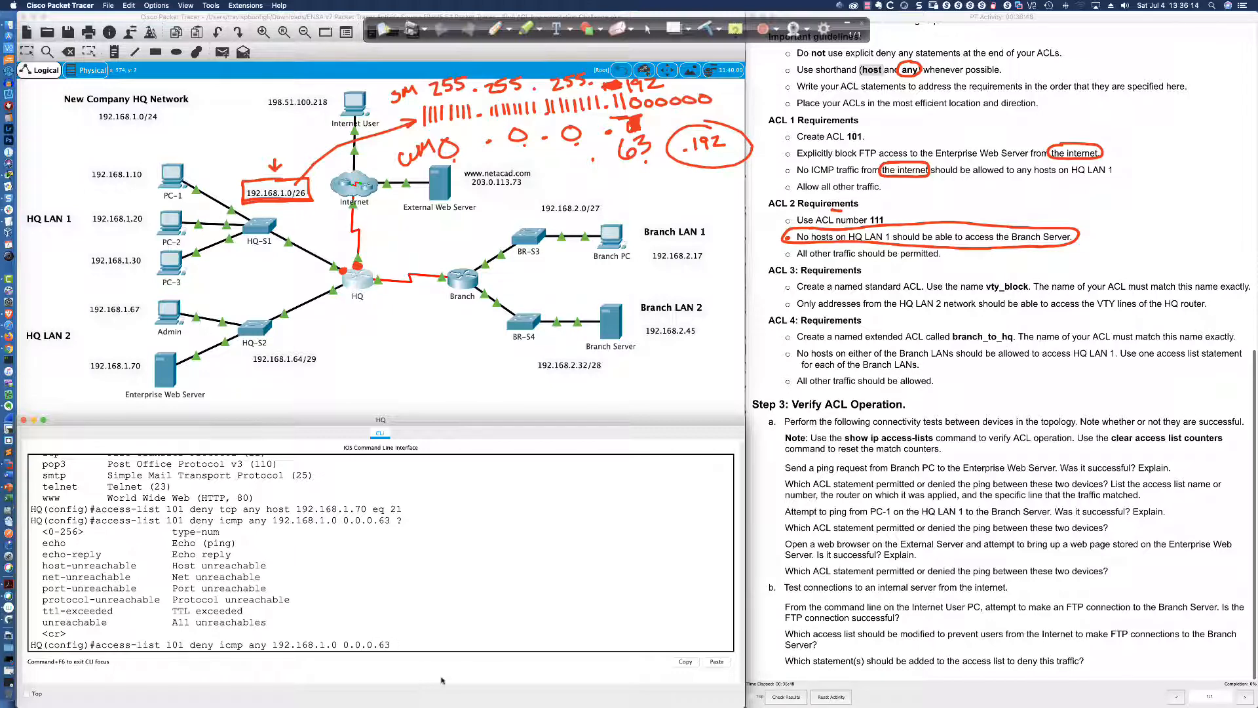
{"action": "mouse_move", "coordinate": [172, 543]}
{"action": "left_mouse_down"}
{"action": "mouse_move", "coordinate": [236, 544]}
{"action": "mouse_move", "coordinate": [173, 555]}
{"action": "left_mouse_up"}
{"action": "left_click", "coordinate": [250, 546]}
Submit the ICMP deny entry, then add 'access-list 101 permit ip any any'
{"action": "key", "text": "Return"}
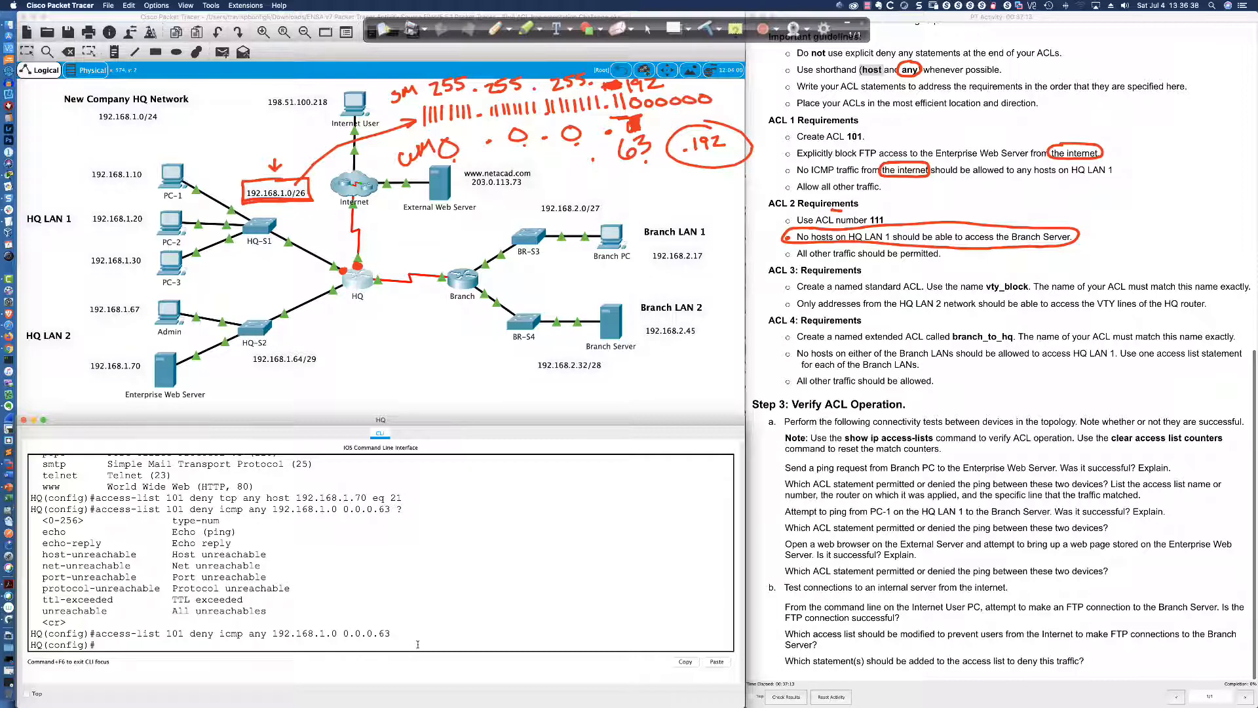
{"action": "type", "text": "cess-list 101 permit ip any any"}
{"action": "key", "text": "Return"}
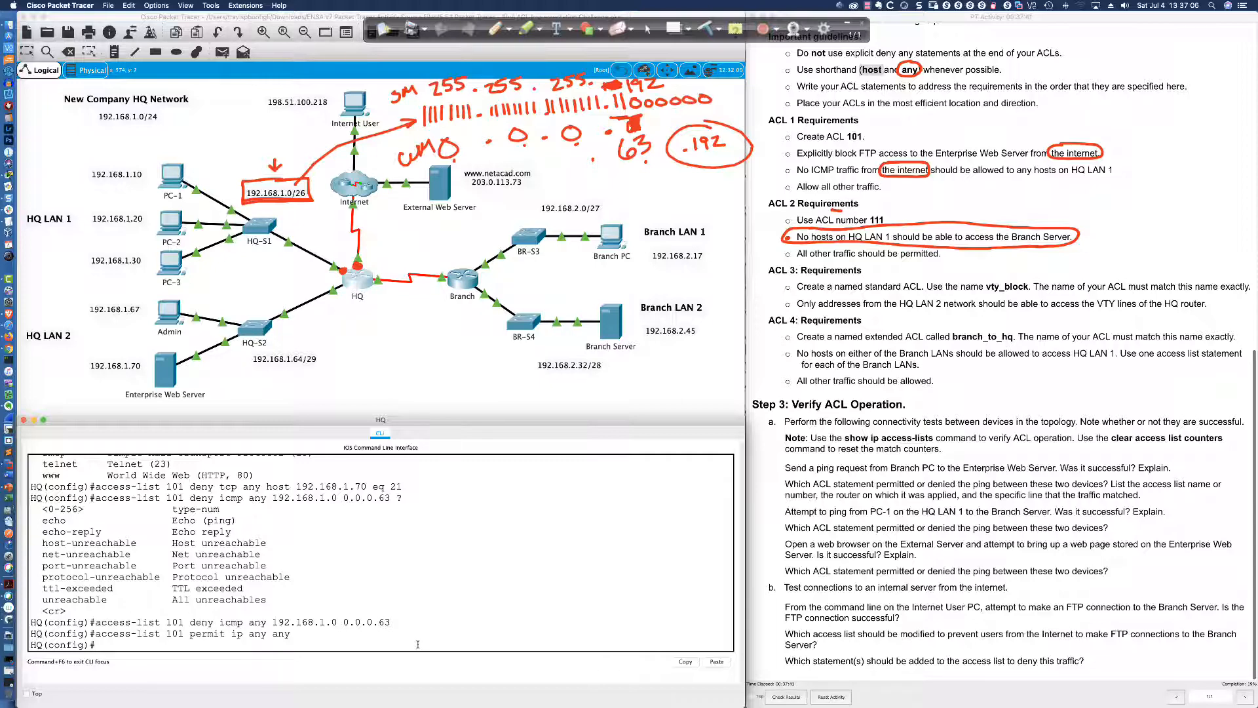
Run 'do sh ip int bri' and highlight Serial0/1/0 192.0.2.1 and Serial0/1/1 192.168.3.1
{"action": "type", "text": "do sh ip int bri"}
{"action": "key", "text": "Return"}
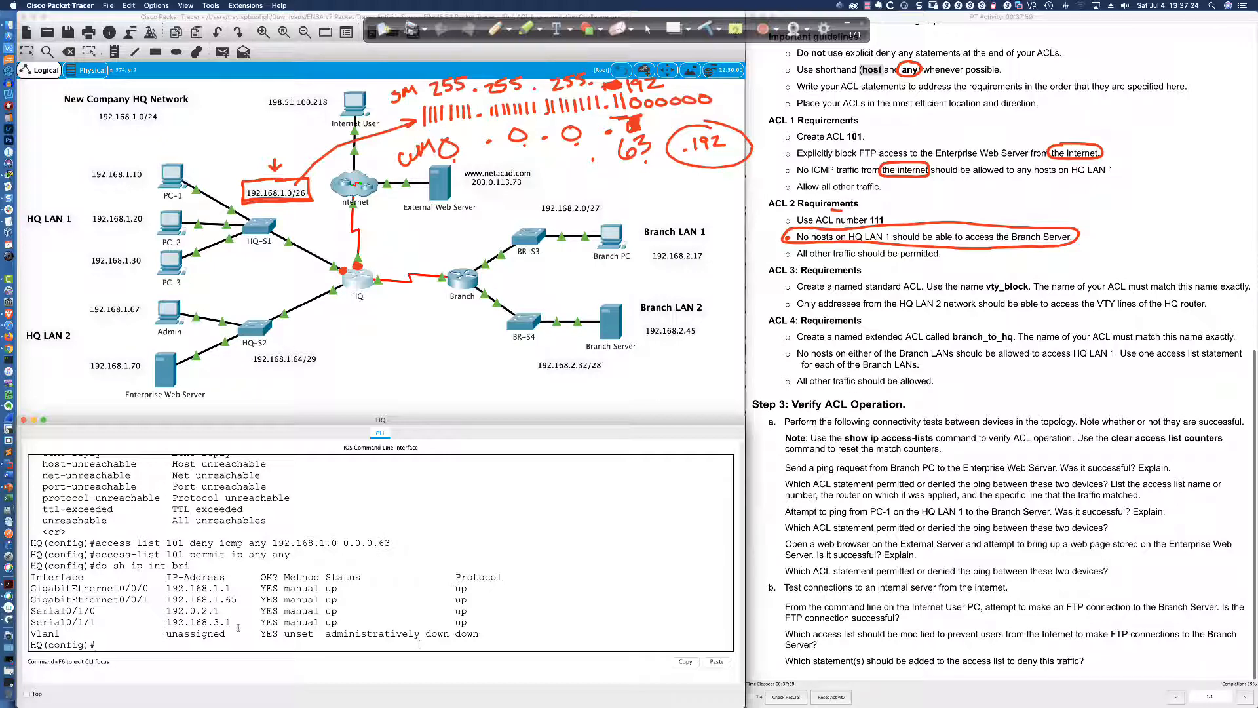
{"action": "left_click_drag", "start_coordinate": [166, 610], "coordinate": [221, 611]}
{"action": "left_click_drag", "start_coordinate": [165, 622], "coordinate": [228, 622]}
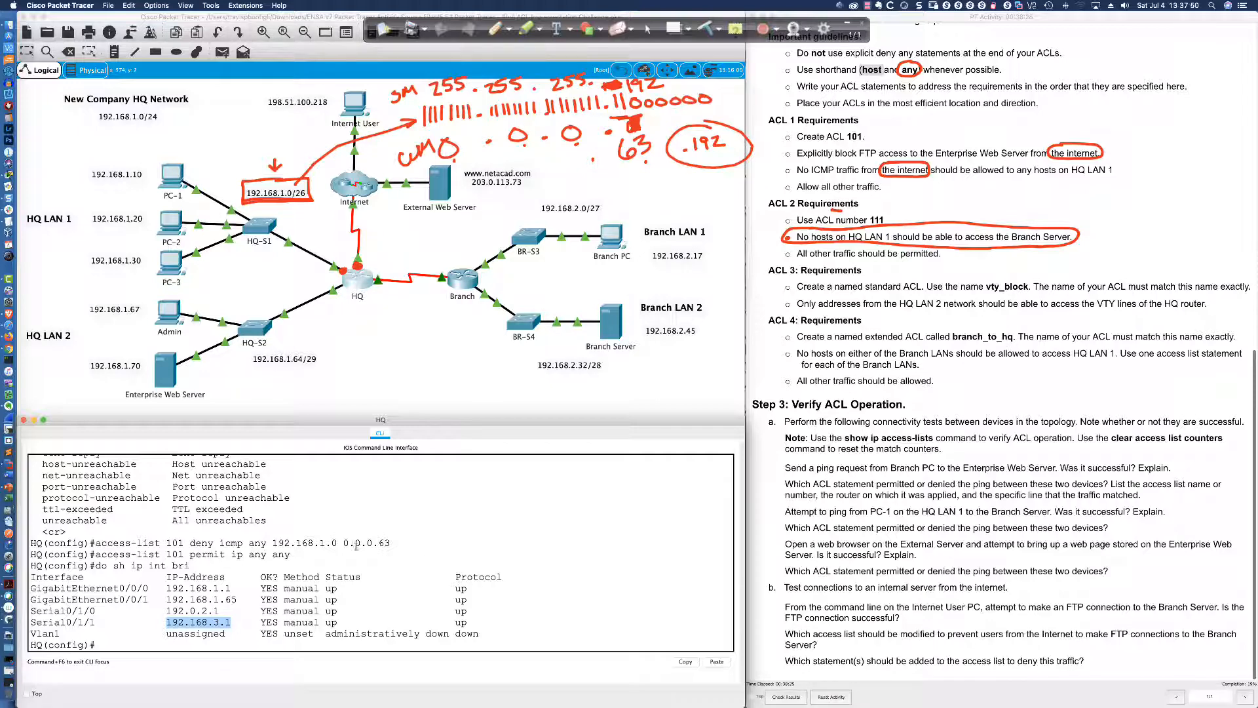
{"action": "scroll", "coordinate": [860, 382], "scroll_direction": "up", "scroll_amount": 10}
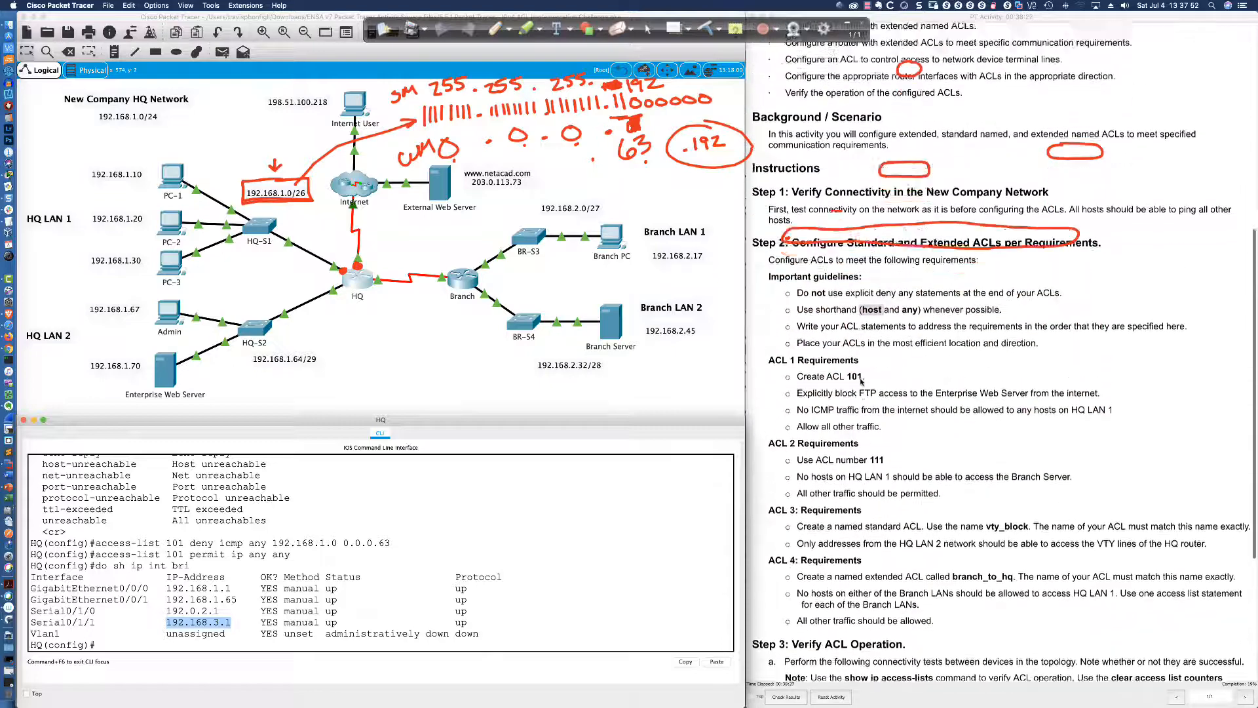
{"action": "scroll", "coordinate": [861, 382], "scroll_direction": "up", "scroll_amount": 2}
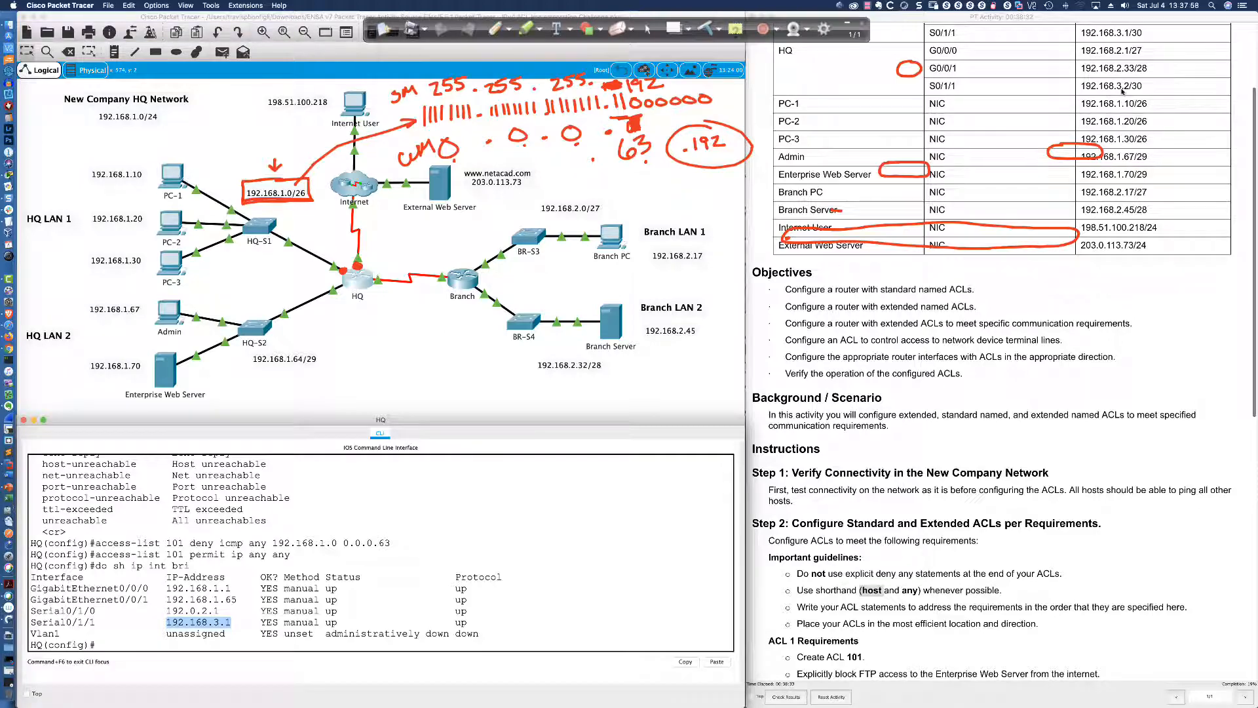
{"action": "scroll", "coordinate": [845, 236], "scroll_direction": "down", "scroll_amount": 10}
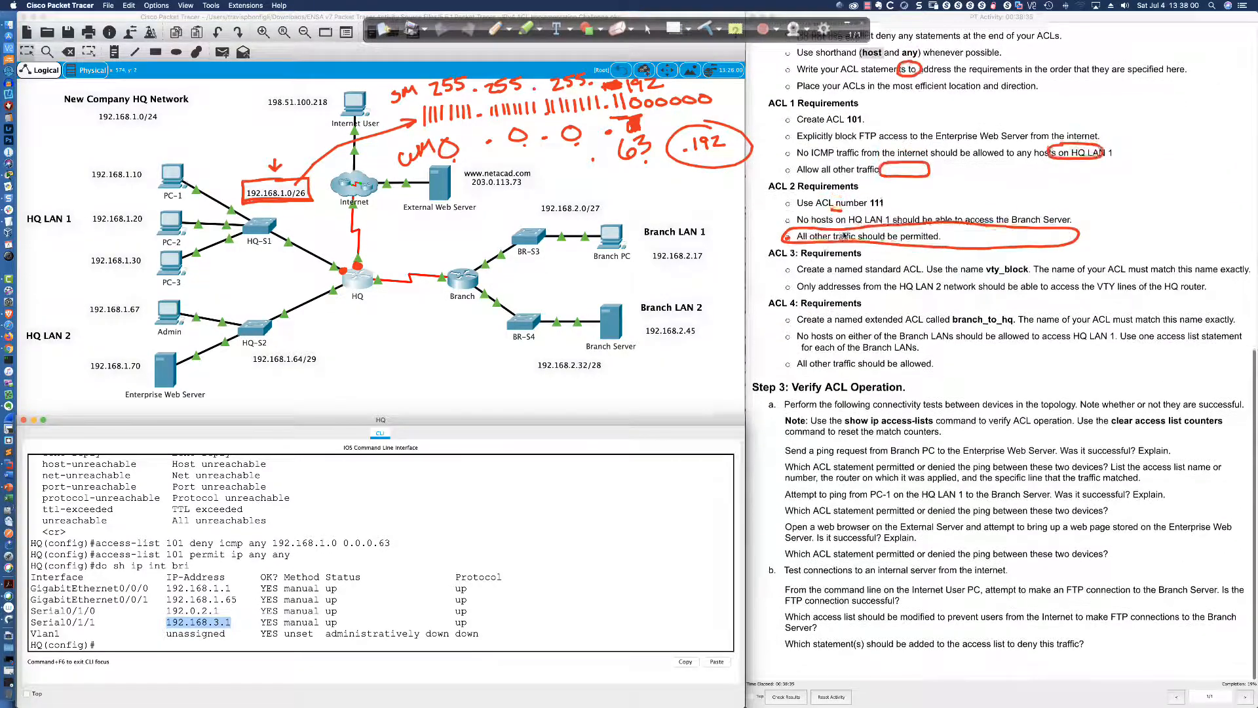
{"action": "scroll", "coordinate": [845, 236], "scroll_direction": "up", "scroll_amount": 2}
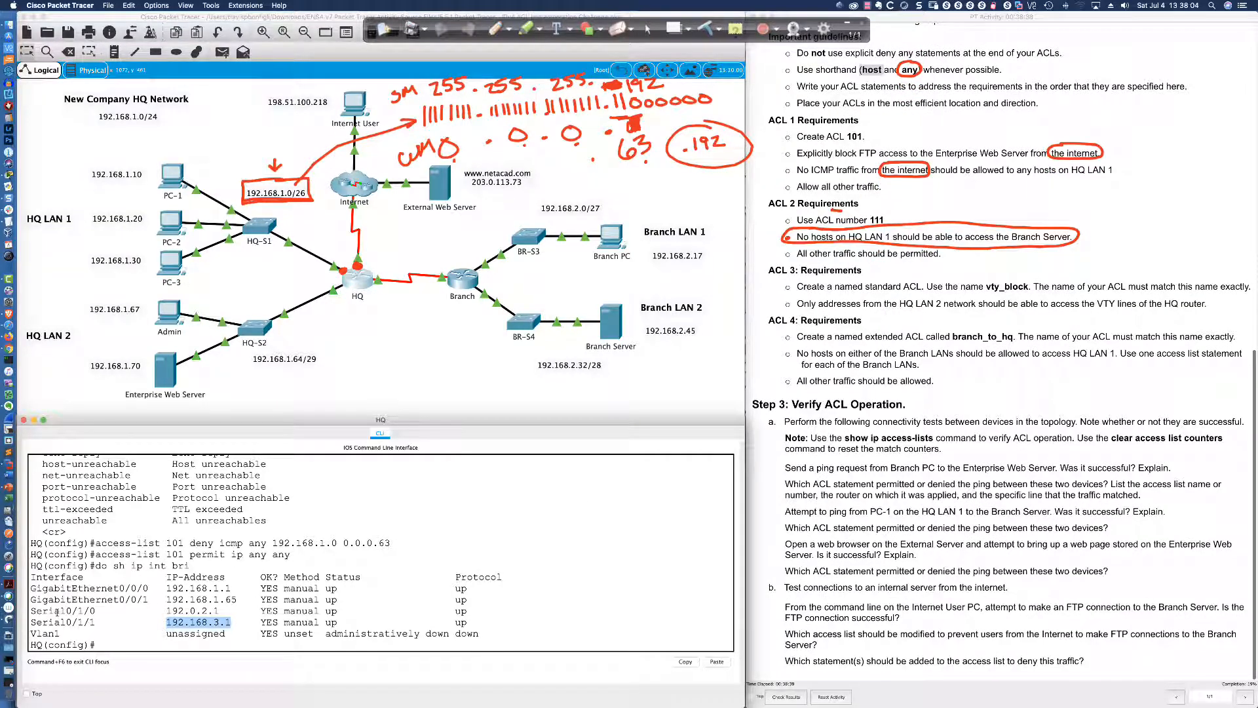
On interface s0/1/0, apply 'ip access-group 101 in'
{"action": "left_click", "coordinate": [112, 645]}
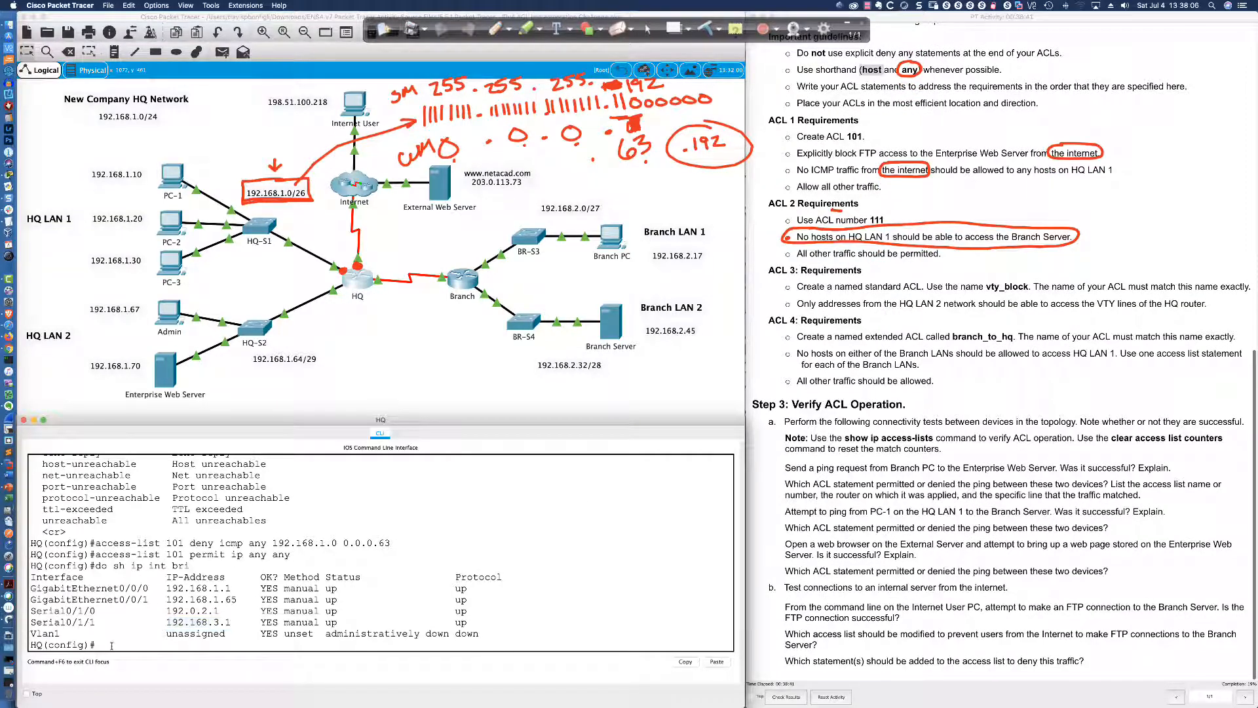
{"action": "type", "text": "int s"}
{"action": "key", "text": "BackSpace"}
{"action": "key", "text": "BackSpace"}
{"action": "type", "text": "0/1/0"}
{"action": "key", "text": "Return"}
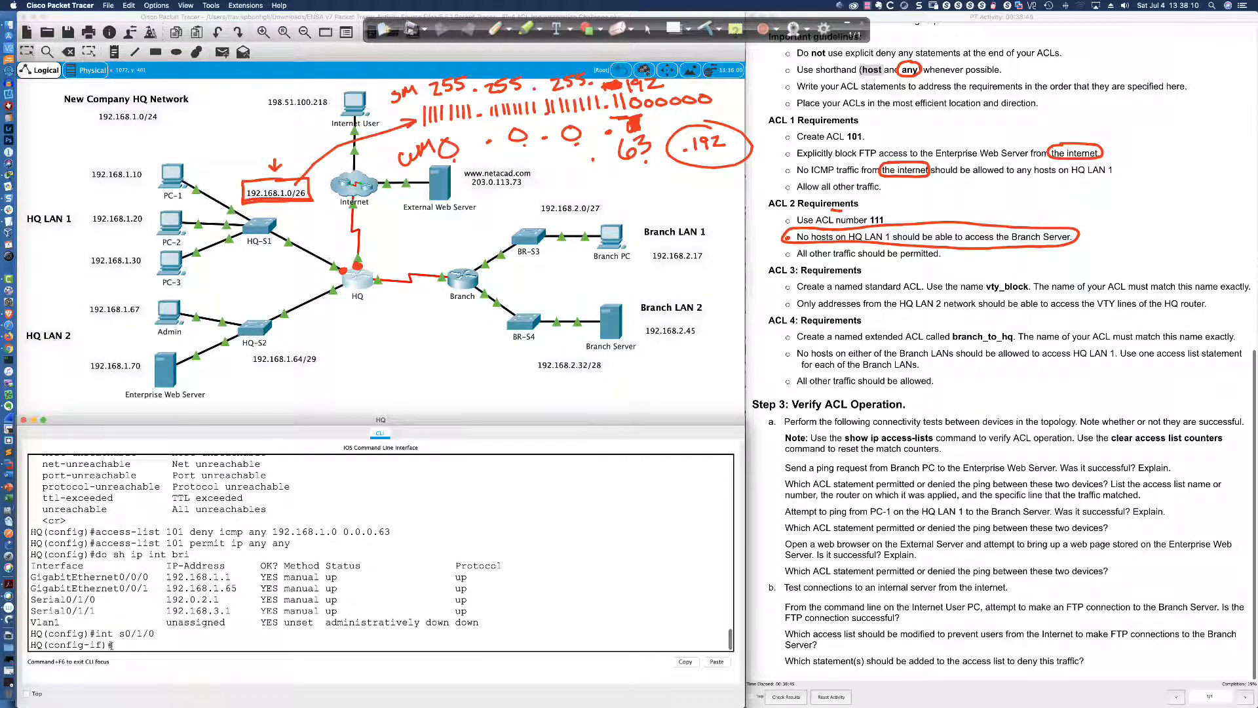
{"action": "type", "text": "ip access"}
{"action": "key", "text": "Tab"}
{"action": "type", "text": "101"}
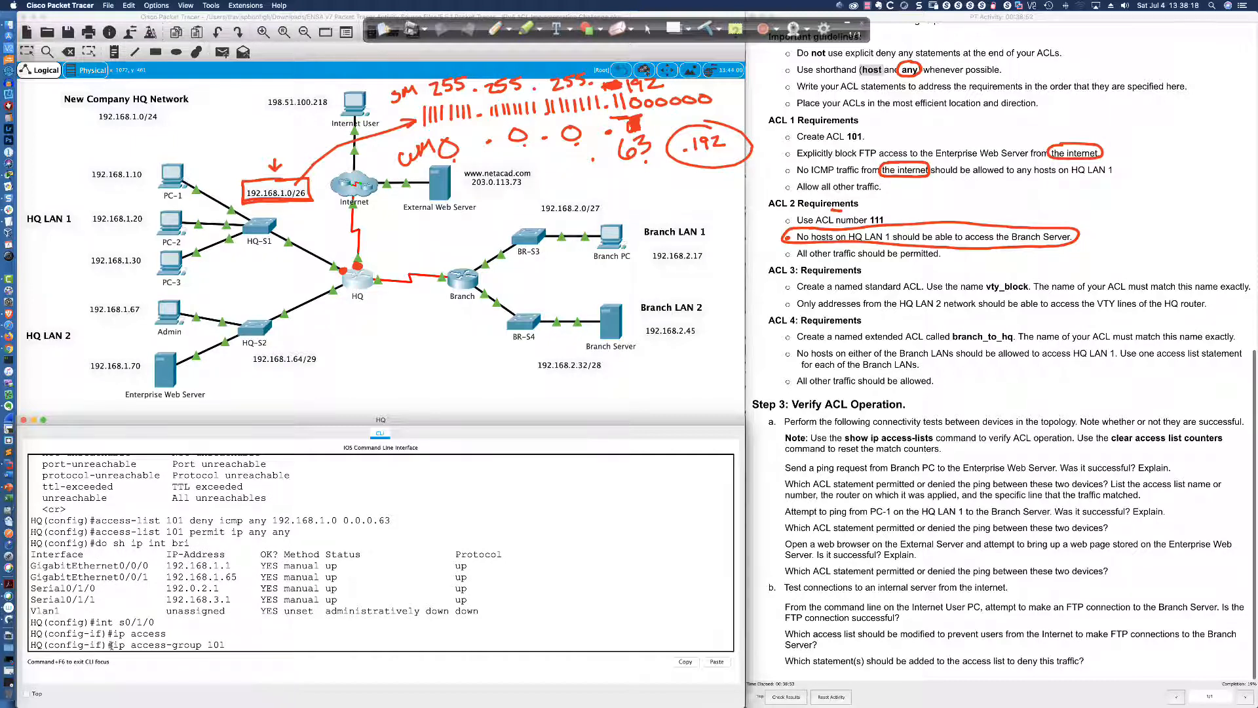
{"action": "scroll", "coordinate": [196, 590], "scroll_direction": "up", "scroll_amount": 1}
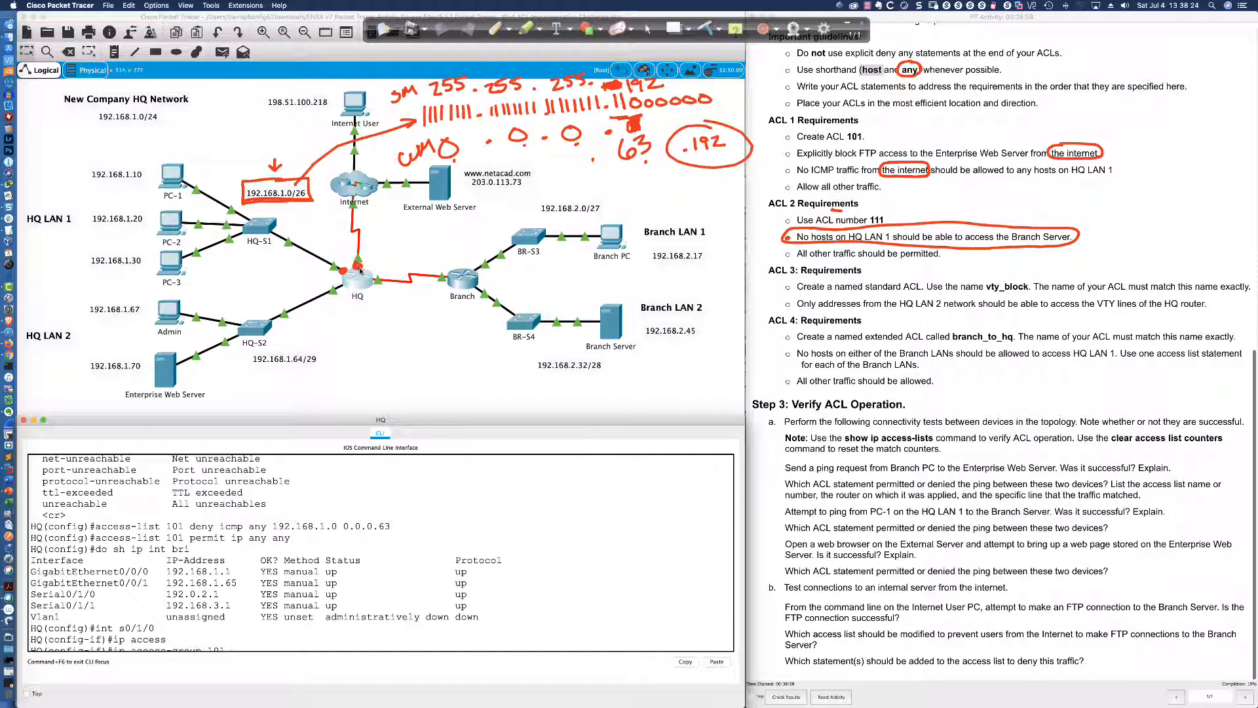
{"action": "scroll", "coordinate": [341, 612], "scroll_direction": "down", "scroll_amount": 1}
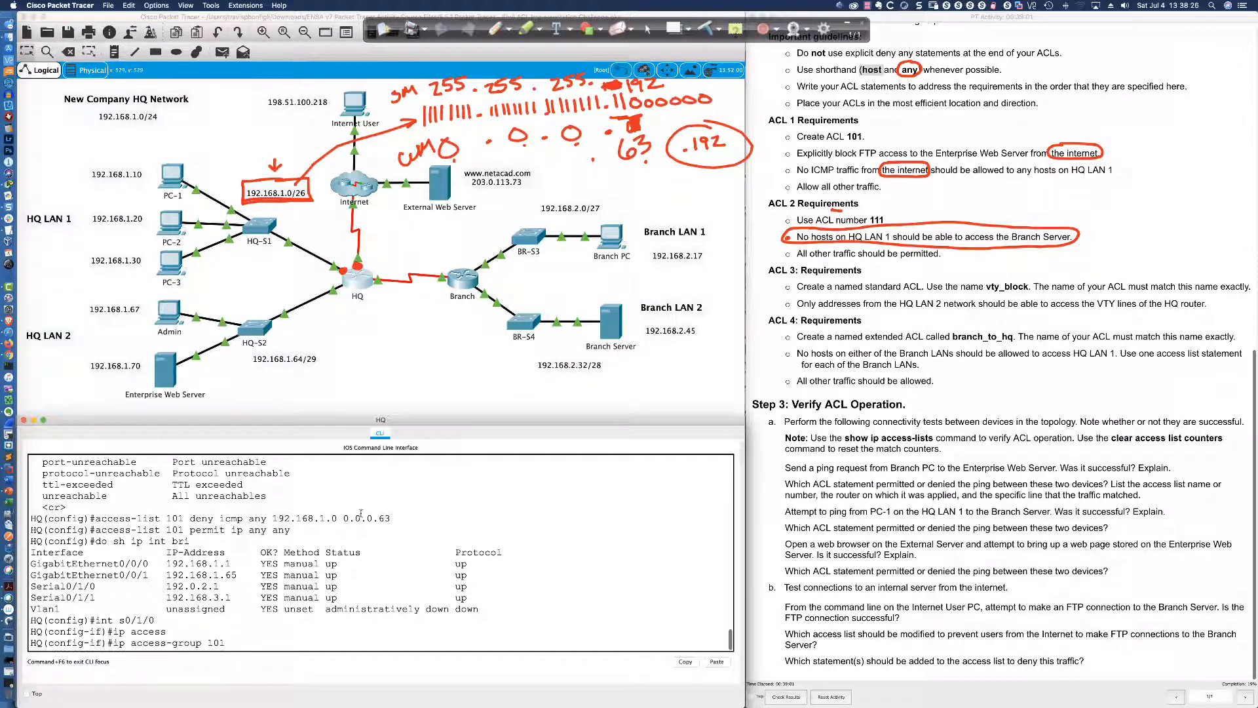
{"action": "type", "text": "in"}
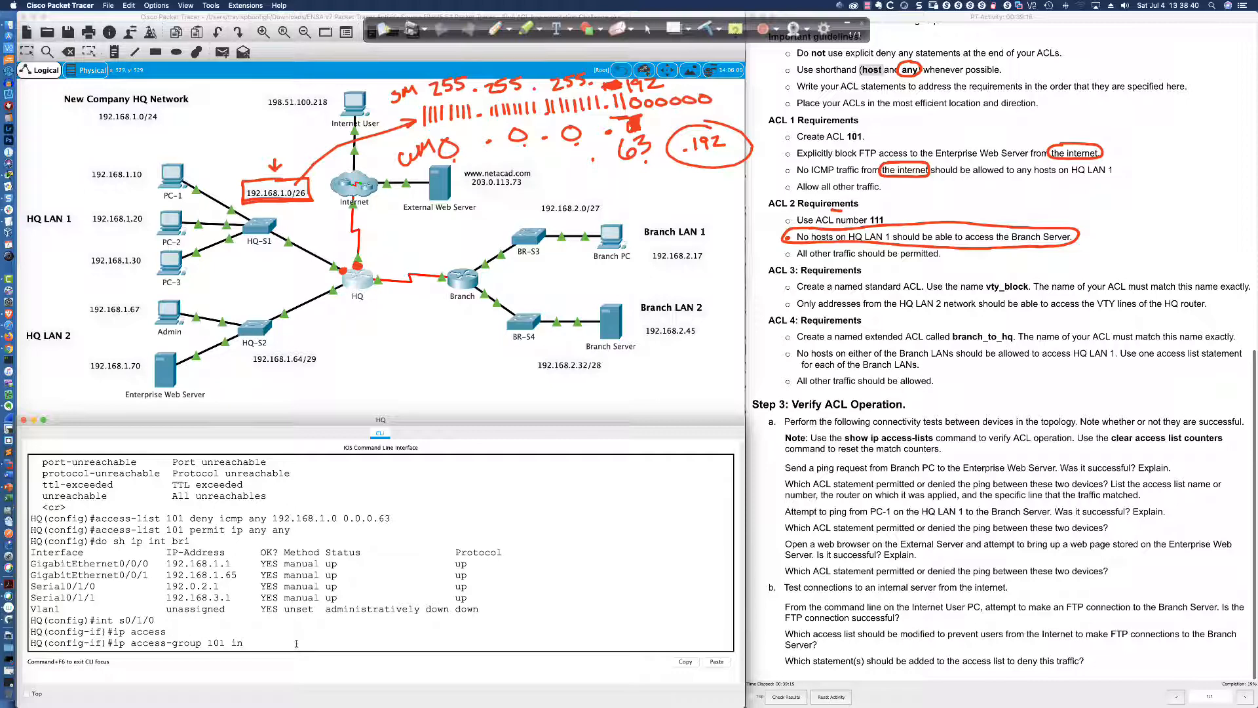
{"action": "key", "text": "Return"}
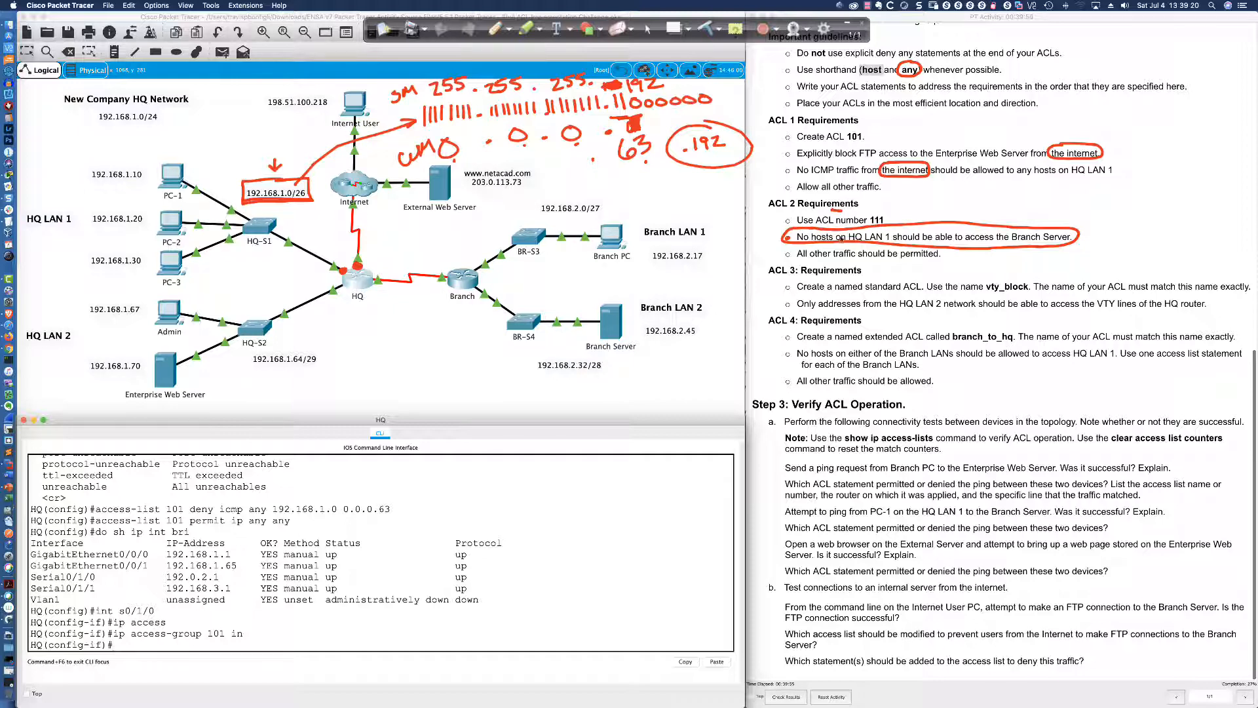
Exit interface configuration and begin typing 'access-list 111' at the global prompt
{"action": "left_click", "coordinate": [486, 636]}
{"action": "key", "text": "Return"}
{"action": "key", "text": "Return"}
{"action": "key", "text": "Return"}
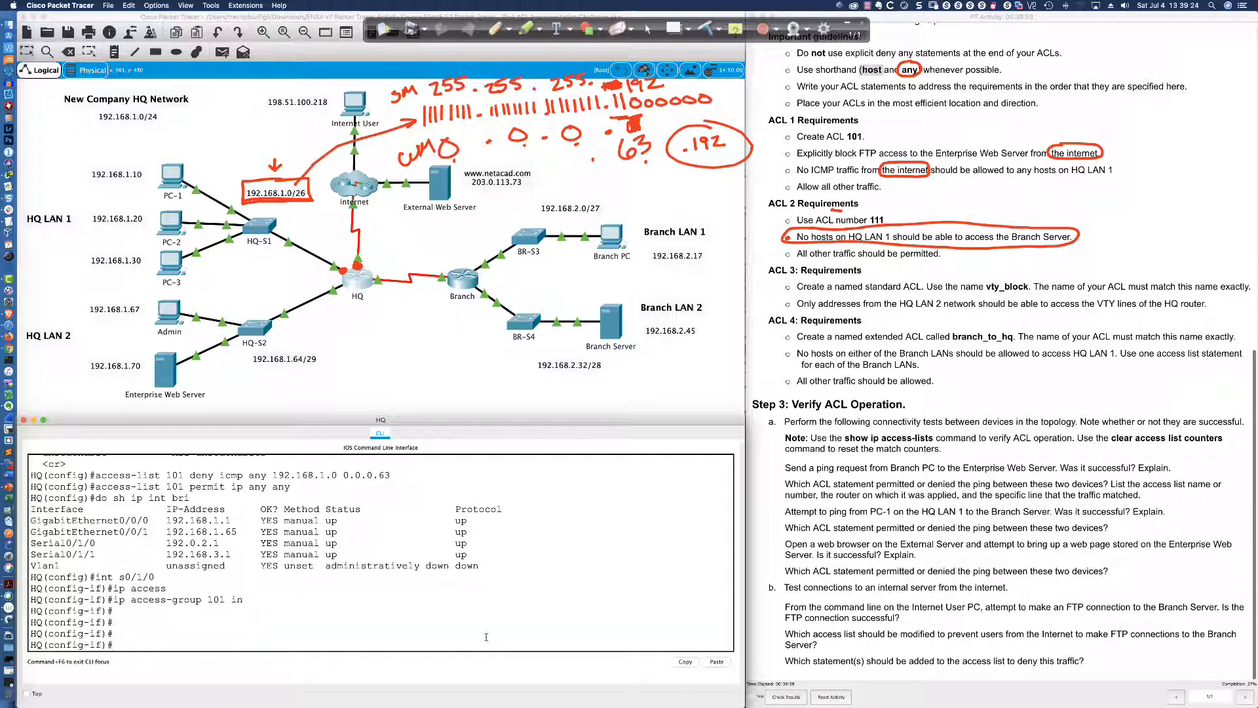
{"action": "type", "text": "exit"}
{"action": "key", "text": "Return"}
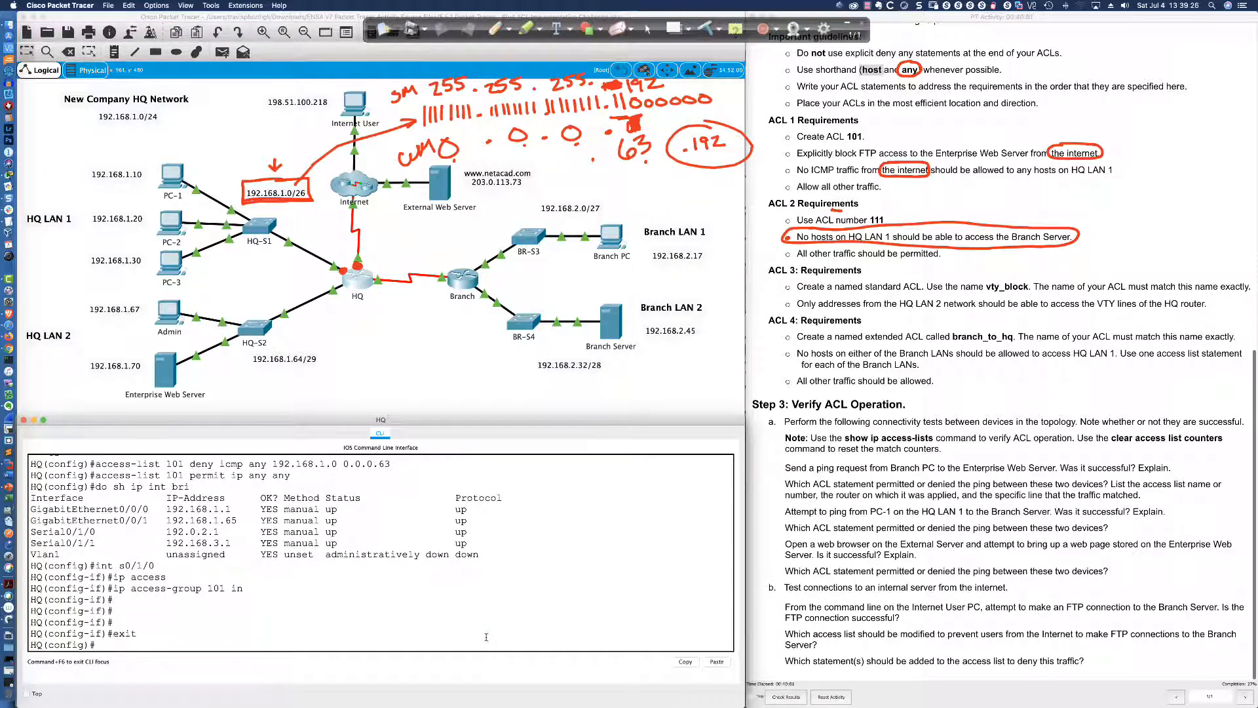
{"action": "type", "text": "access-list 111"}
Draft 'access-list 111 deny ip 192.168.1.0 0.0.0.63 host 192.168.2.45' without entering it
{"action": "left_click_drag", "start_coordinate": [391, 464], "coordinate": [262, 464]}
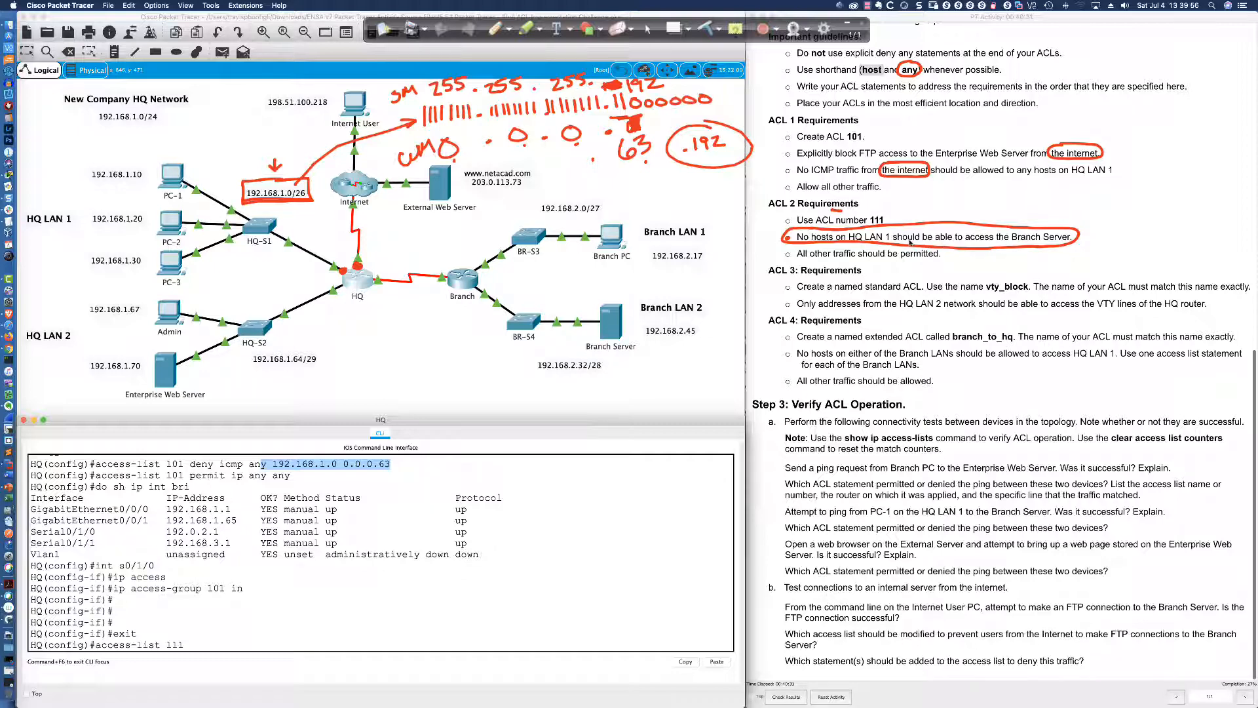
{"action": "left_click", "coordinate": [319, 643]}
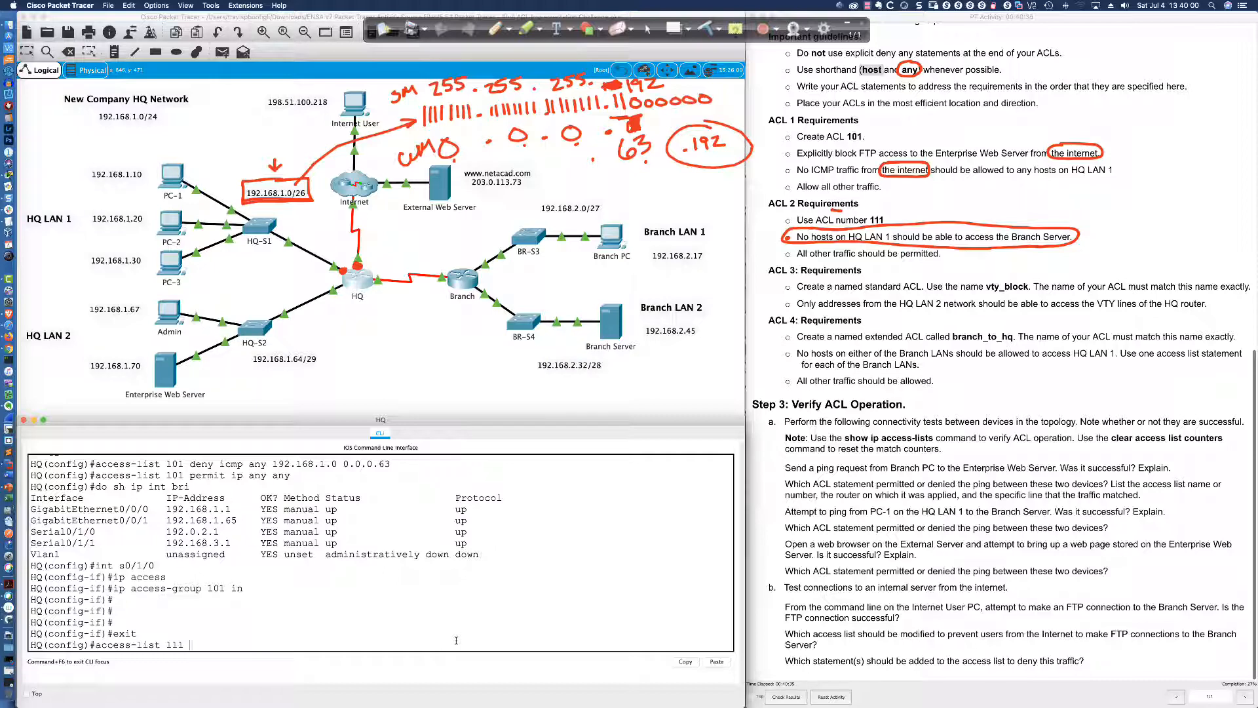
{"action": "type", "text": "deny ip 192.168.1.0 0.0.0.63 host 192.168.2.45"}
Mark 'deny ip' in the draft and ACL 101's 'permit ip any any', then clear the annotations
{"action": "double_click", "coordinate": [223, 644]}
{"action": "left_click_drag", "start_coordinate": [171, 475], "coordinate": [293, 475]}
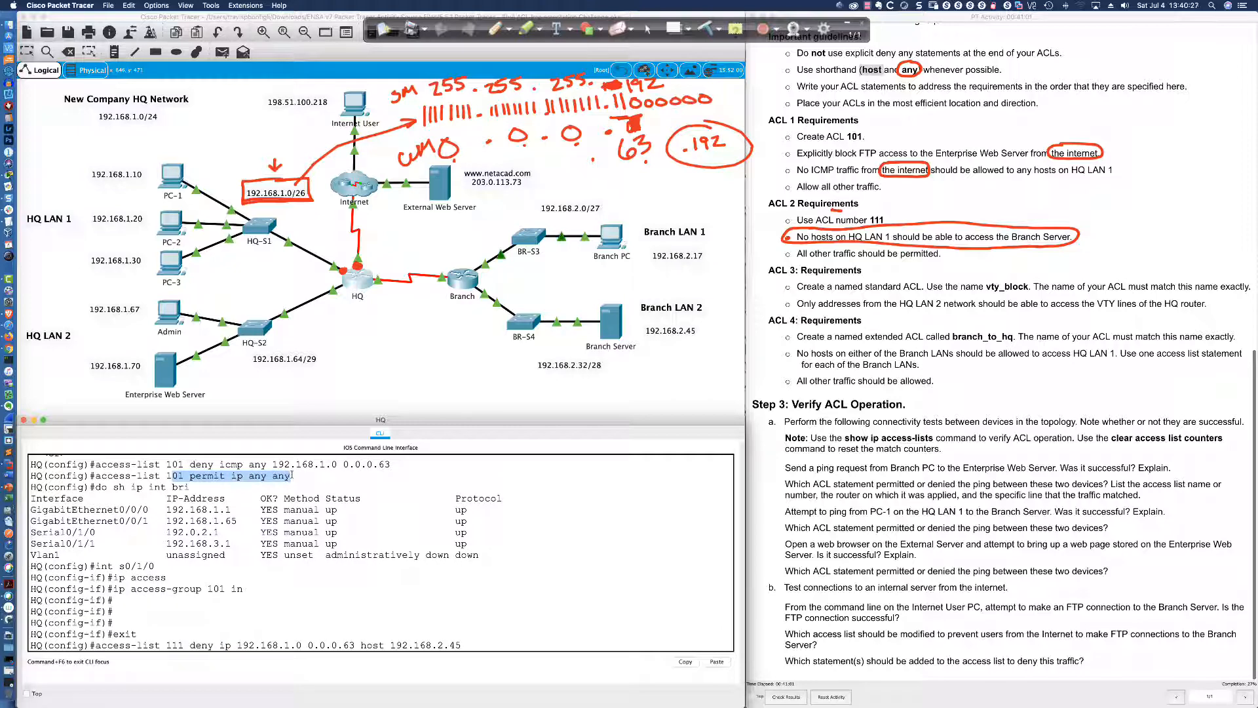
{"action": "double_click", "coordinate": [208, 645]}
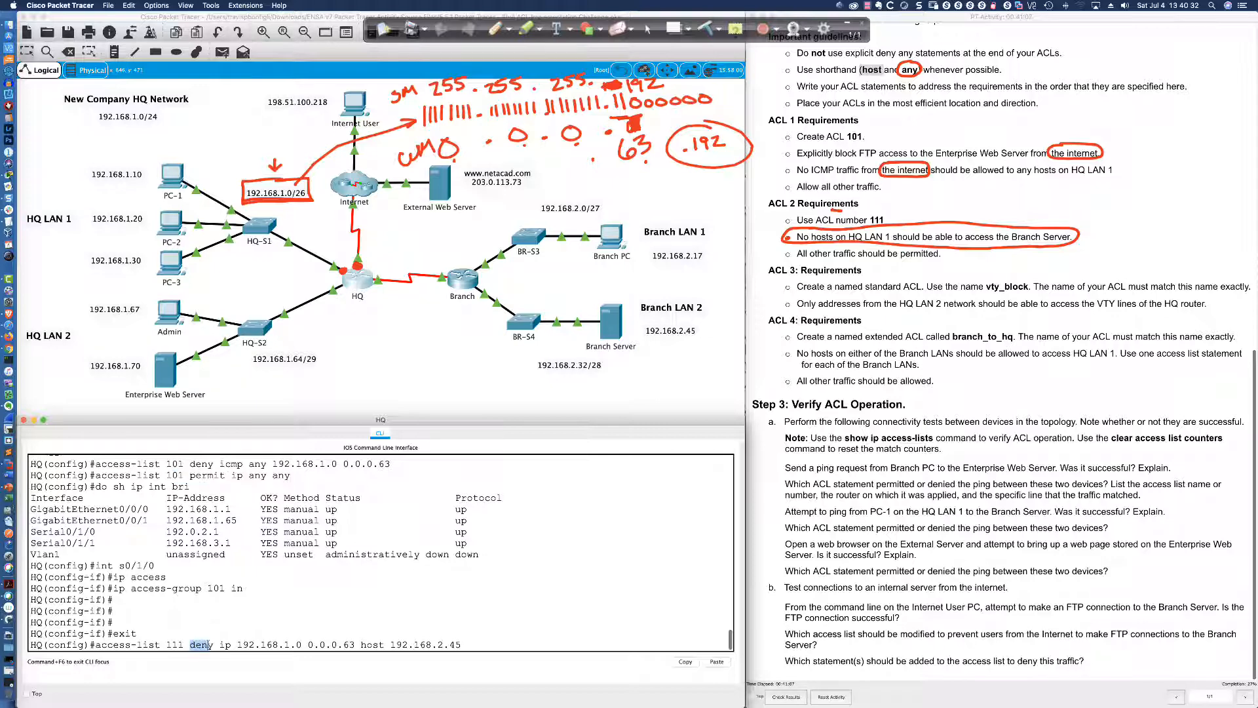
{"action": "left_click_drag", "start_coordinate": [208, 644], "coordinate": [228, 645]}
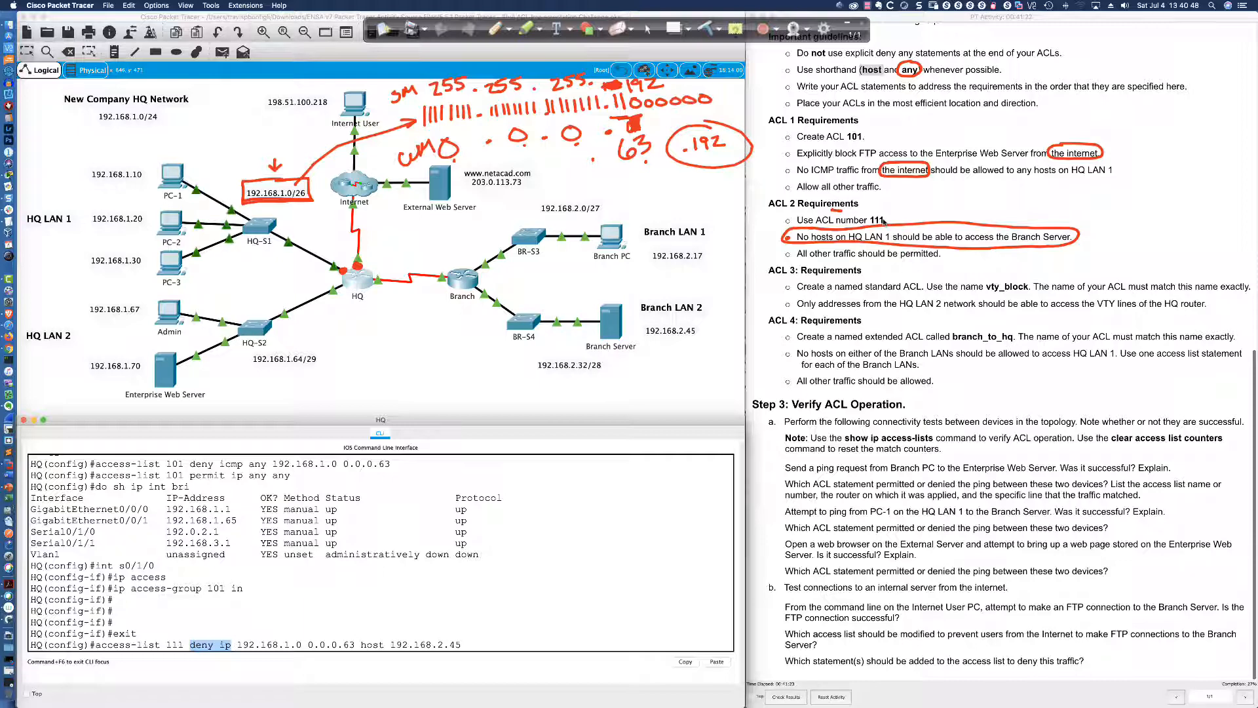
{"action": "left_click", "coordinate": [706, 29]}
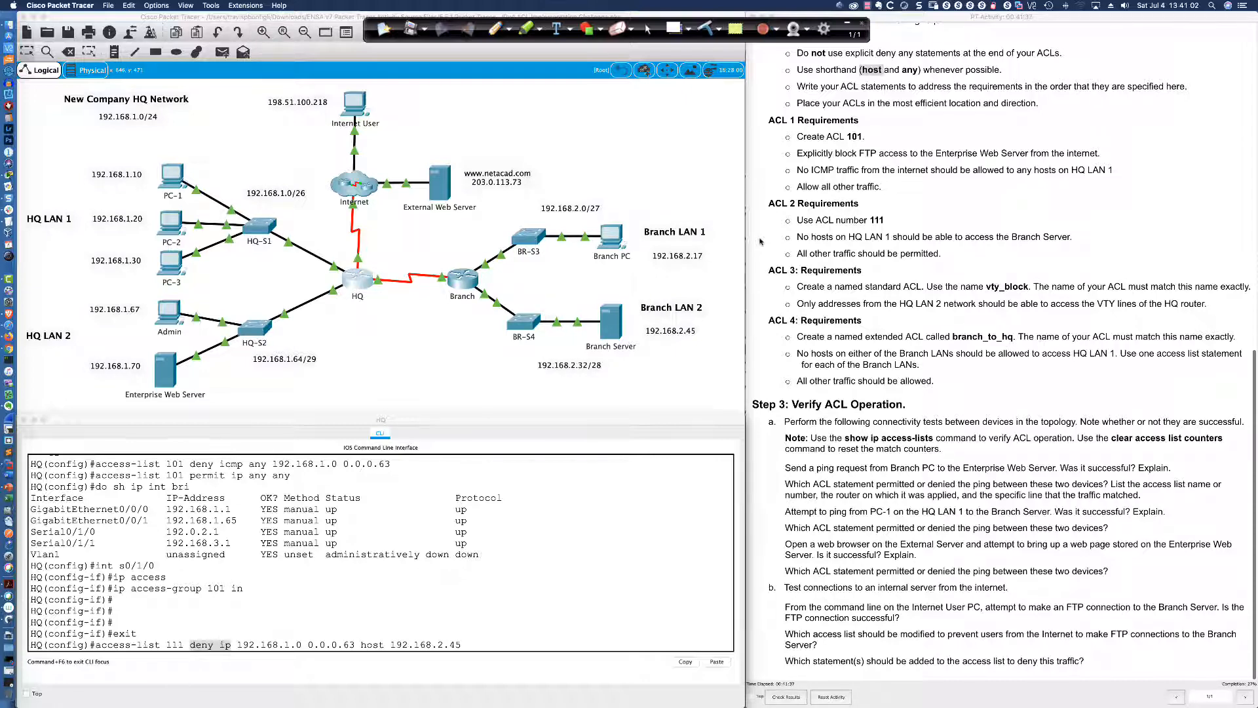
{"action": "left_click", "coordinate": [845, 237]}
{"action": "left_click_drag", "start_coordinate": [845, 236], "coordinate": [889, 237]}
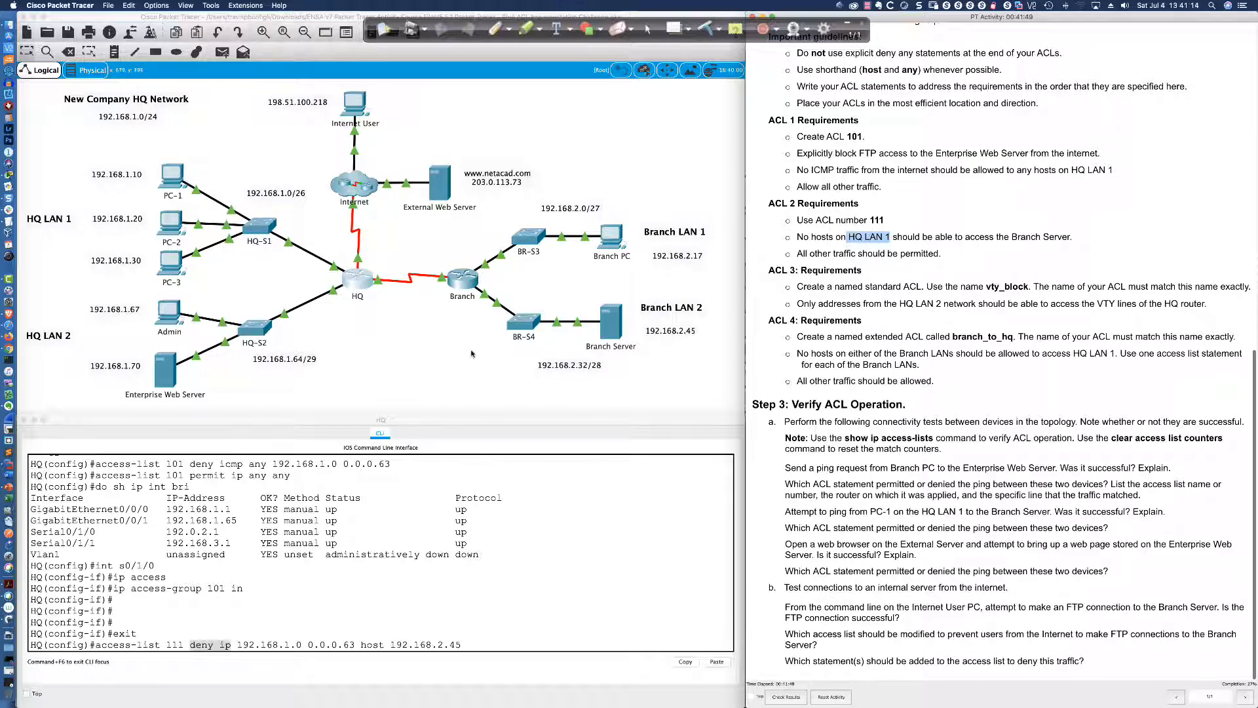
{"action": "left_click", "coordinate": [496, 29]}
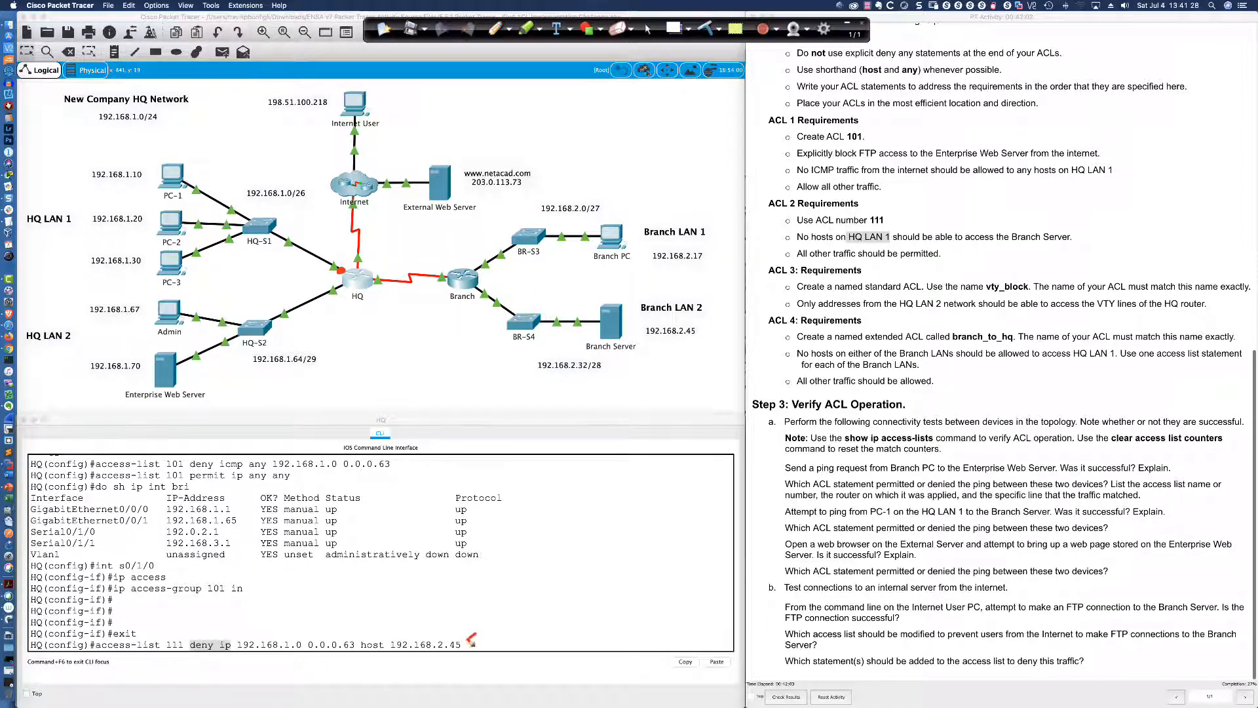
{"action": "left_click_drag", "start_coordinate": [476, 633], "coordinate": [463, 643]}
{"action": "left_click_drag", "start_coordinate": [235, 642], "coordinate": [242, 653]}
{"action": "left_click_drag", "start_coordinate": [349, 632], "coordinate": [348, 654]}
{"action": "mouse_move", "coordinate": [279, 614]}
{"action": "left_mouse_down"}
{"action": "mouse_move", "coordinate": [286, 631]}
{"action": "mouse_move", "coordinate": [273, 596]}
{"action": "mouse_move", "coordinate": [305, 596]}
{"action": "left_mouse_up"}
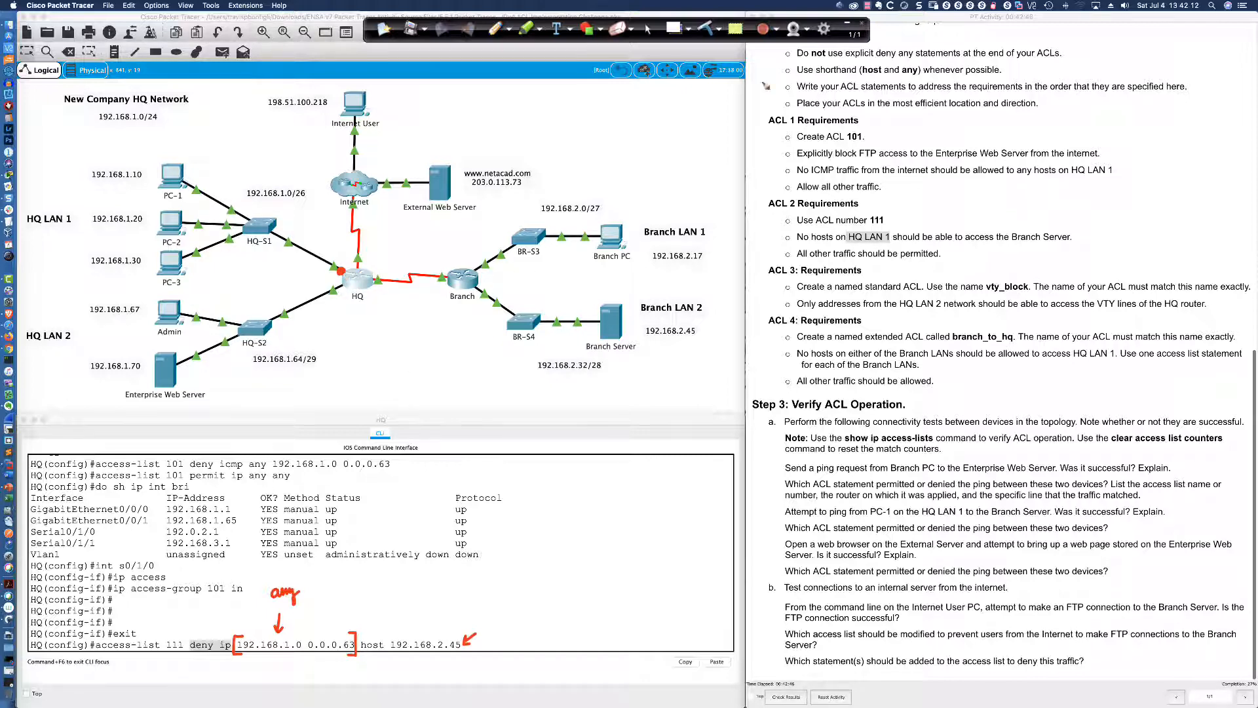
{"action": "left_click_drag", "start_coordinate": [797, 77], "coordinate": [1008, 78]}
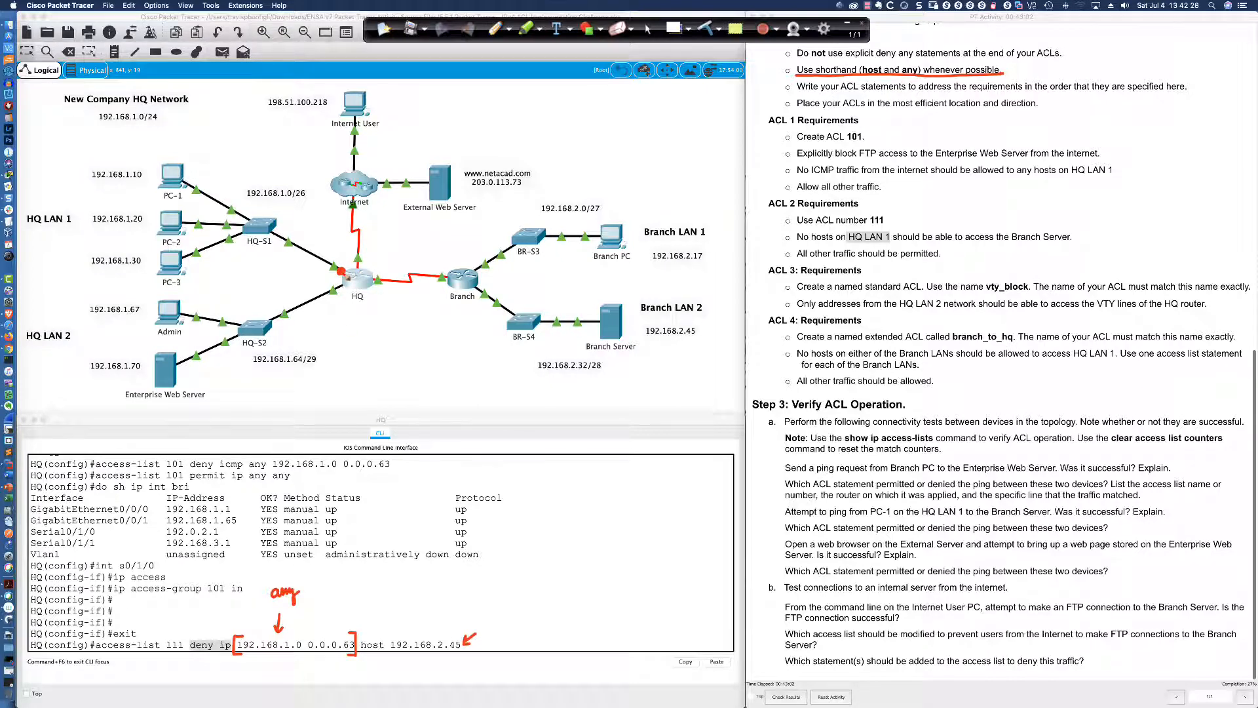
{"action": "left_click_drag", "start_coordinate": [247, 655], "coordinate": [340, 656]}
{"action": "mouse_move", "coordinate": [296, 583]}
{"action": "left_mouse_down"}
{"action": "mouse_move", "coordinate": [267, 593]}
{"action": "mouse_move", "coordinate": [296, 613]}
{"action": "mouse_move", "coordinate": [305, 578]}
{"action": "mouse_move", "coordinate": [288, 577]}
{"action": "left_mouse_up"}
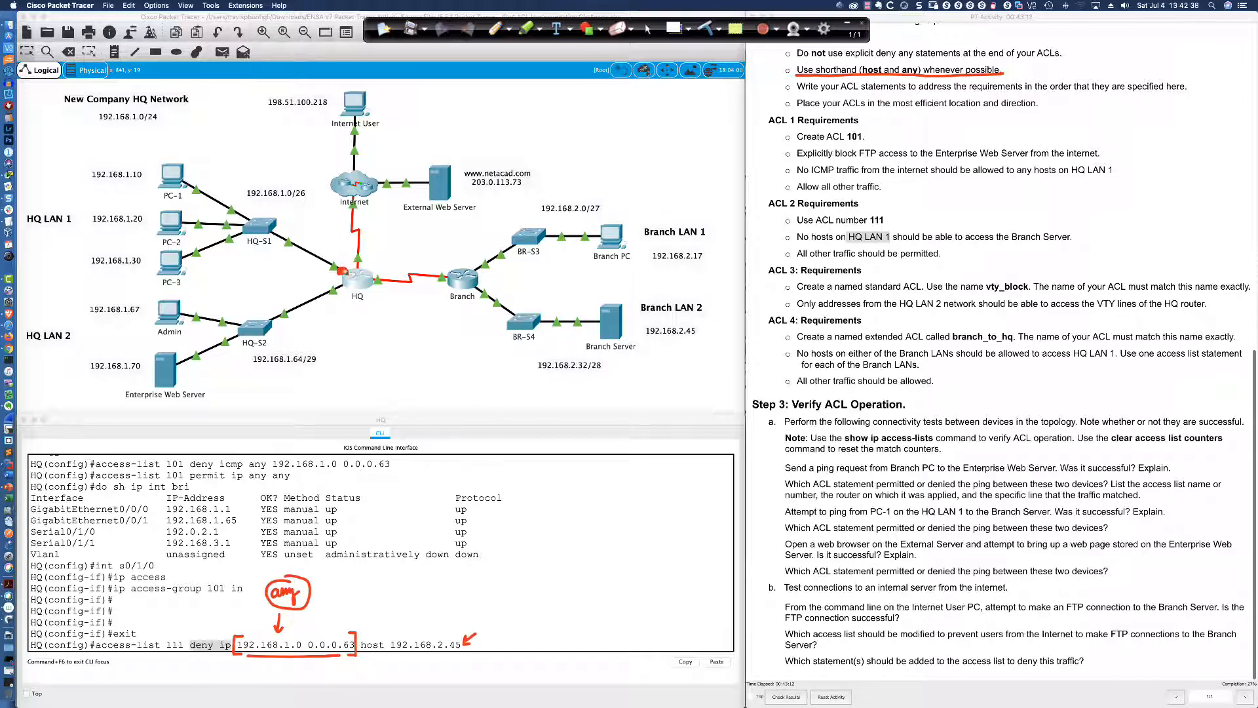
{"action": "mouse_move", "coordinate": [190, 177]}
{"action": "left_mouse_down"}
{"action": "mouse_move", "coordinate": [307, 255]}
{"action": "mouse_move", "coordinate": [303, 238]}
{"action": "left_mouse_up"}
{"action": "mouse_move", "coordinate": [192, 232]}
{"action": "left_mouse_down"}
{"action": "mouse_move", "coordinate": [301, 261]}
{"action": "mouse_move", "coordinate": [291, 253]}
{"action": "left_mouse_up"}
{"action": "mouse_move", "coordinate": [188, 265]}
{"action": "left_mouse_down"}
{"action": "mouse_move", "coordinate": [305, 267]}
{"action": "mouse_move", "coordinate": [294, 262]}
{"action": "left_mouse_up"}
{"action": "mouse_move", "coordinate": [260, 182]}
{"action": "left_mouse_down"}
{"action": "mouse_move", "coordinate": [113, 213]}
{"action": "mouse_move", "coordinate": [252, 268]}
{"action": "mouse_move", "coordinate": [239, 174]}
{"action": "left_mouse_up"}
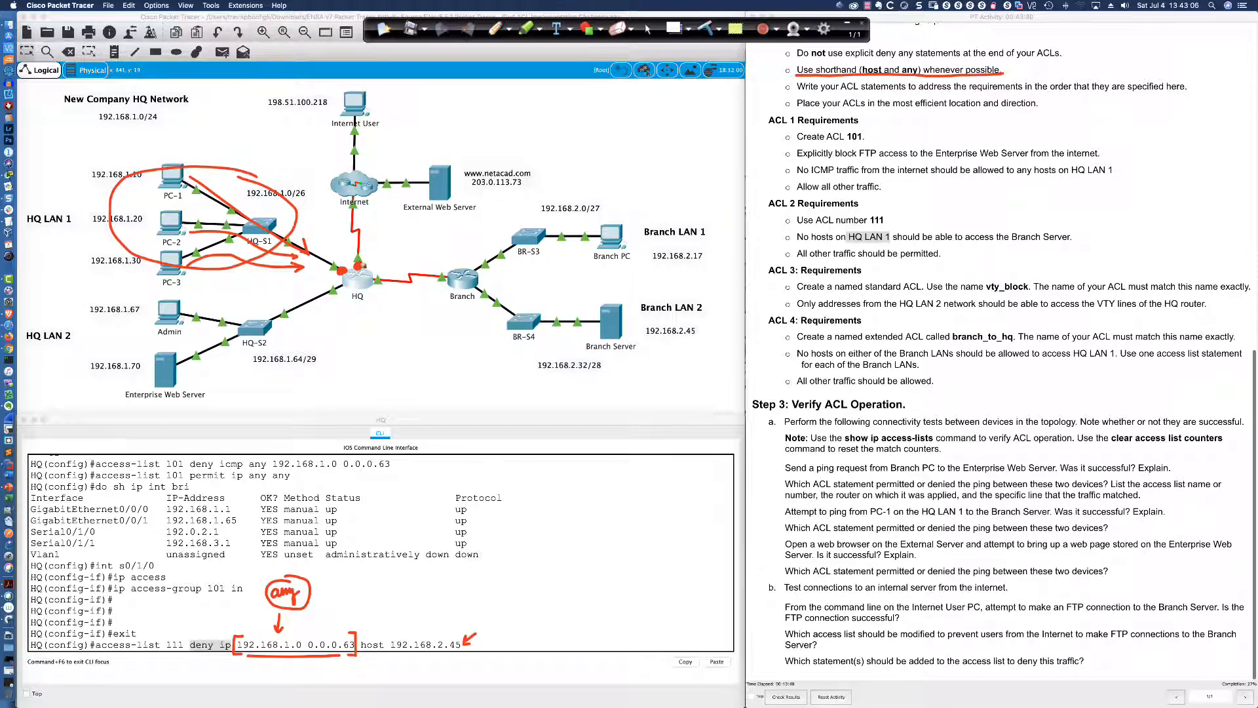
{"action": "left_click_drag", "start_coordinate": [364, 211], "coordinate": [373, 252]}
{"action": "left_click", "coordinate": [711, 27]}
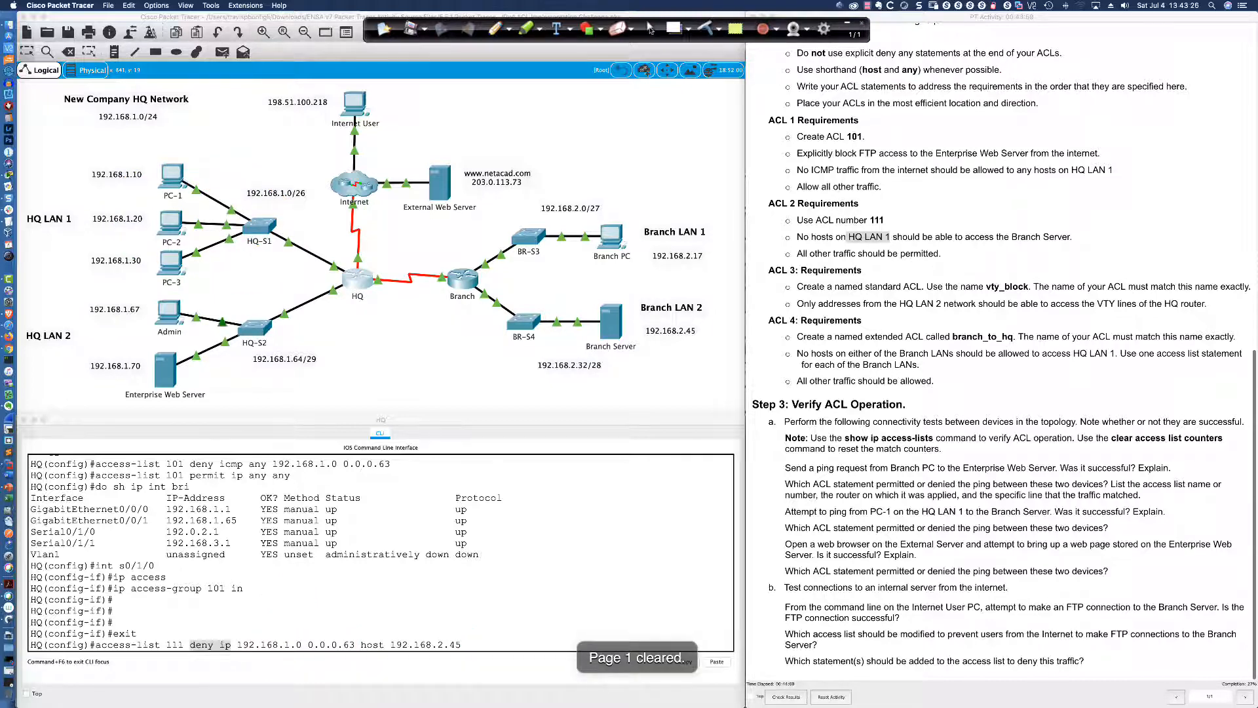
Replace the source range with 'any' and enter 'access-list 111 deny ip any host 192.168.2.45'
{"action": "left_click", "coordinate": [650, 29]}
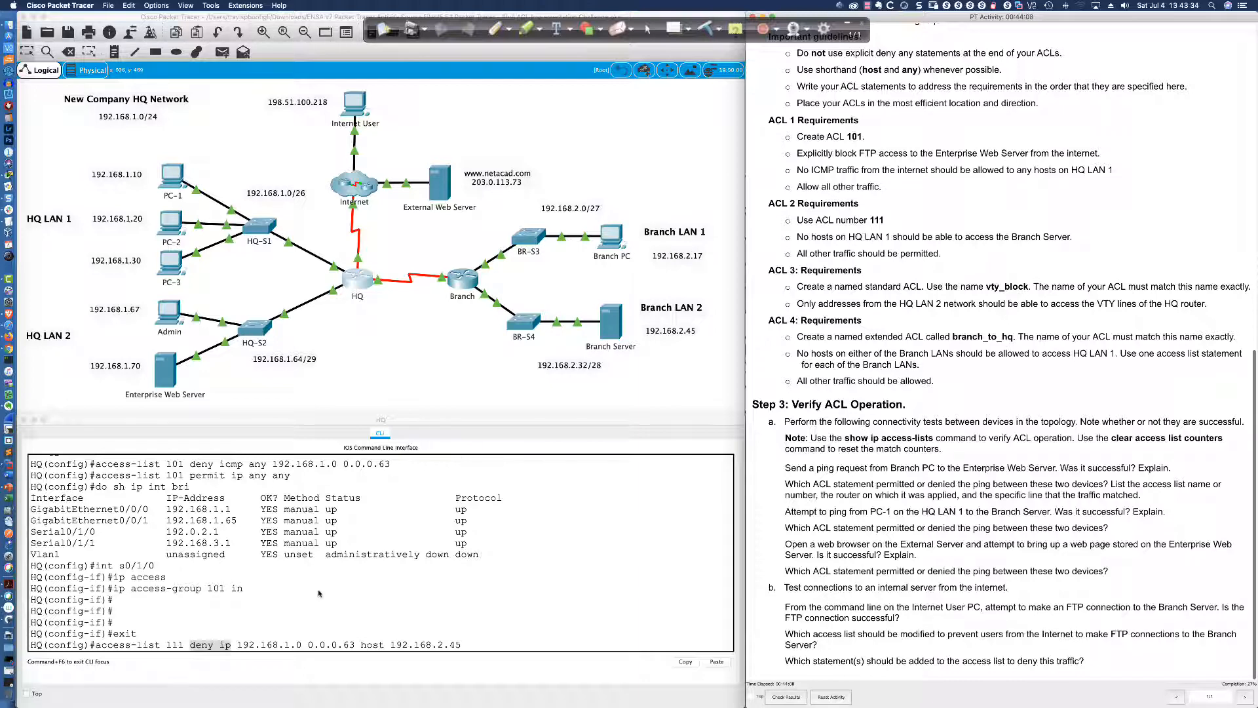
{"action": "left_click", "coordinate": [465, 643]}
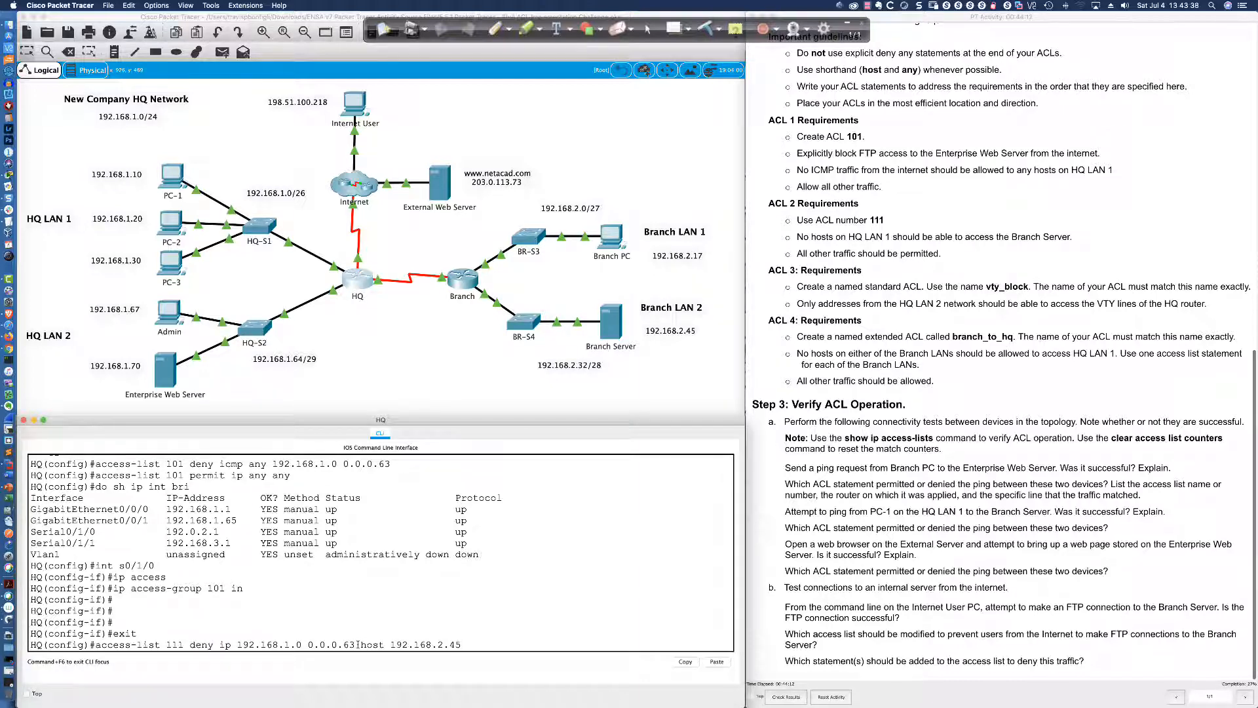
{"action": "key", "text": "BackSpace"}
{"action": "key", "text": "BackSpace"}
{"action": "key", "text": "BackSpace"}
{"action": "key", "text": "BackSpace"}
{"action": "key", "text": "BackSpace"}
{"action": "key", "text": "BackSpace"}
{"action": "key", "text": "BackSpace"}
{"action": "key", "text": "BackSpace"}
{"action": "key", "text": "BackSpace"}
{"action": "key", "text": "BackSpace"}
{"action": "key", "text": "BackSpace"}
{"action": "key", "text": "BackSpace"}
{"action": "key", "text": "BackSpace"}
{"action": "key", "text": "BackSpace"}
{"action": "key", "text": "BackSpace"}
{"action": "key", "text": "BackSpace"}
{"action": "key", "text": "BackSpace"}
{"action": "key", "text": "BackSpace"}
{"action": "key", "text": "BackSpace"}
{"action": "key", "text": "BackSpace"}
{"action": "key", "text": "BackSpace"}
{"action": "key", "text": "BackSpace"}
{"action": "key", "text": "BackSpace"}
{"action": "key", "text": "BackSpace"}
{"action": "key", "text": "BackSpace"}
{"action": "type", "text": "anan"}
{"action": "left_click_drag", "start_coordinate": [396, 463], "coordinate": [138, 465]}
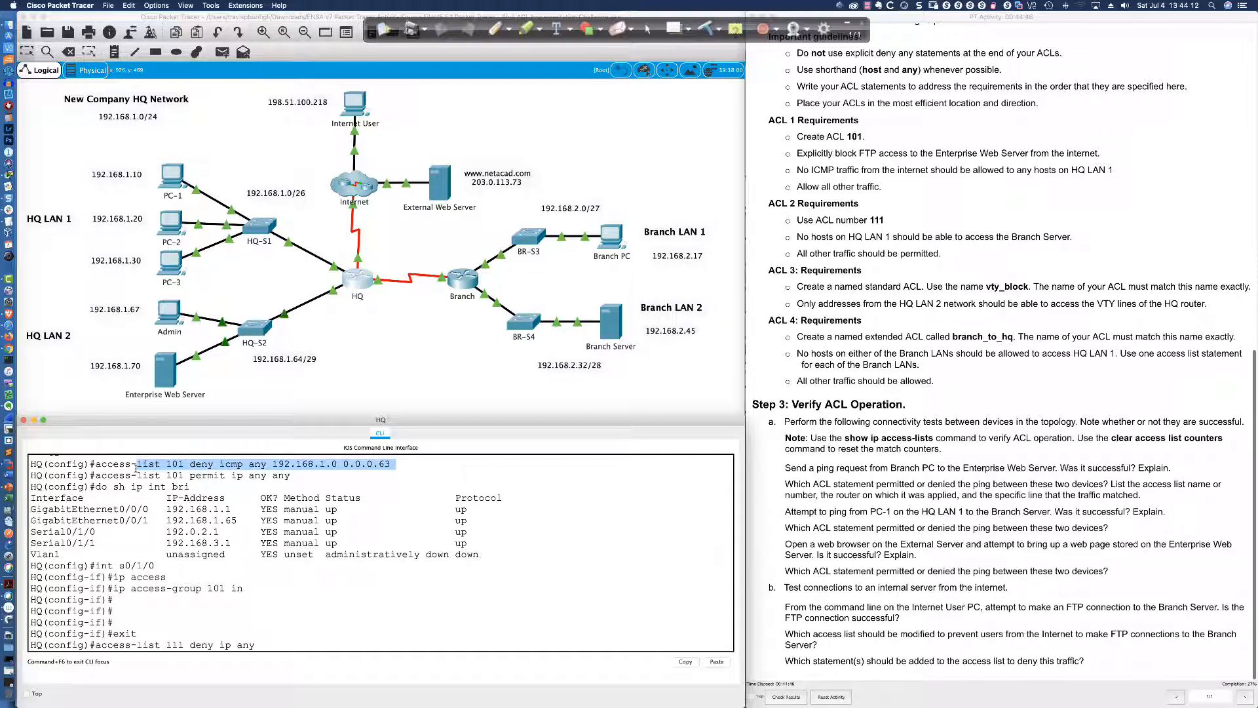
{"action": "left_click", "coordinate": [265, 647]}
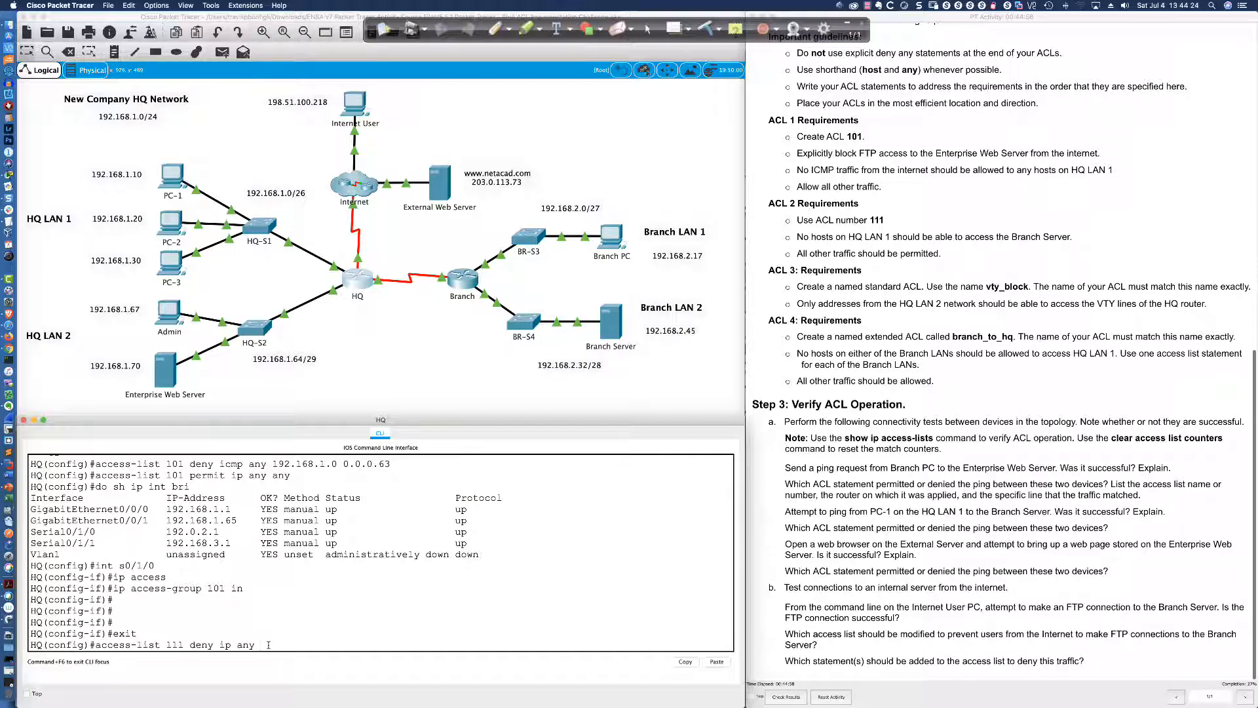
{"action": "type", "text": "host 192.168.2.45"}
{"action": "key", "text": "Return"}
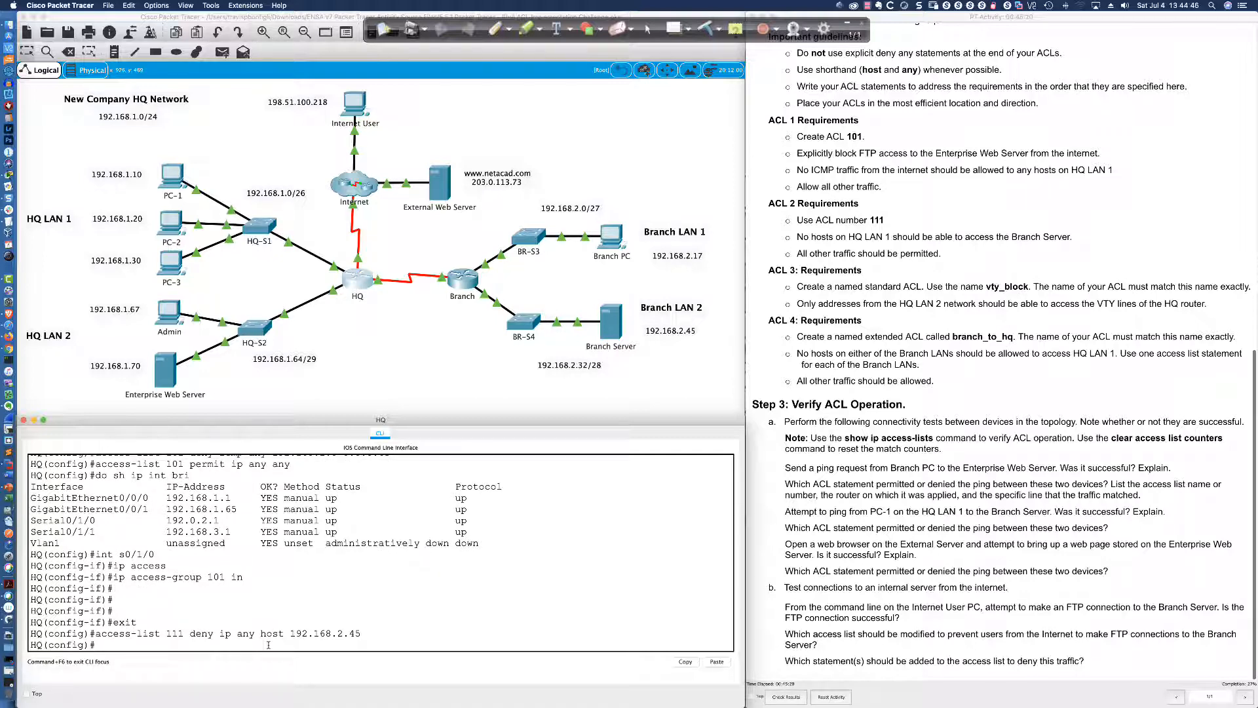
Add the statement 'access-list 111 permit ip any any'
{"action": "type", "text": "access-list 111 permit ip any any"}
{"action": "key", "text": "Return"}
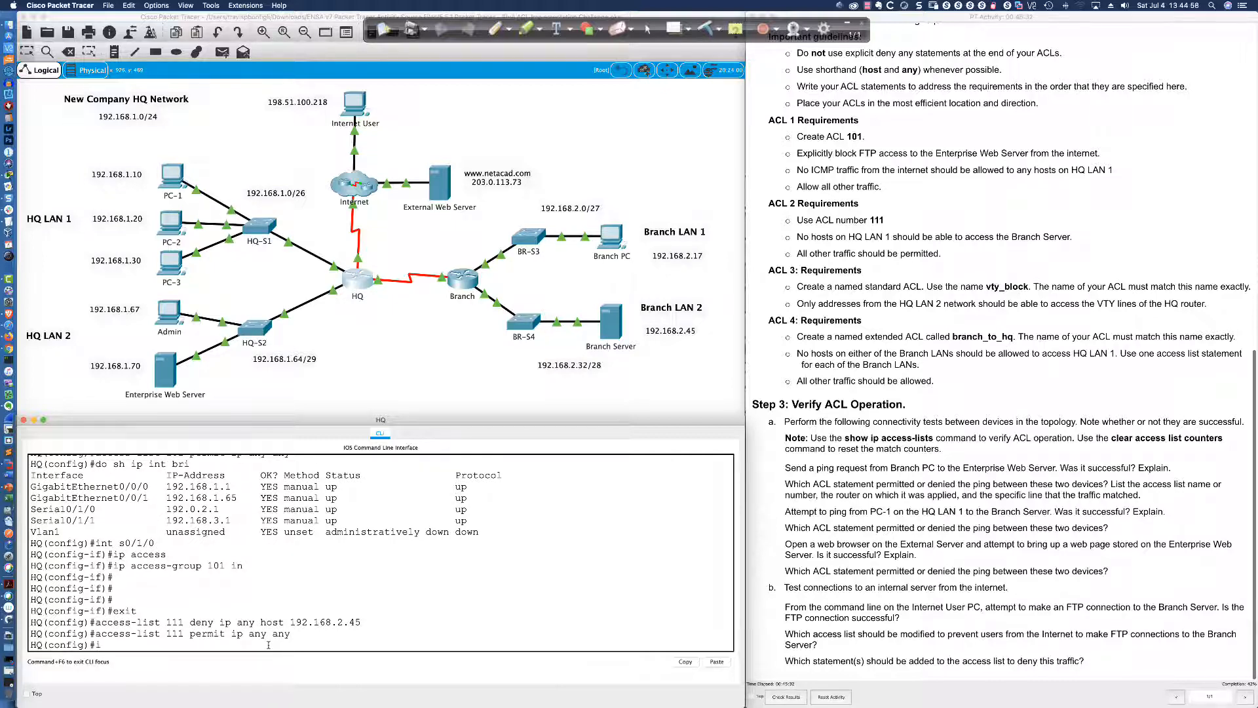
{"action": "type", "text": "nt g9"}
{"action": "key", "text": "Return"}
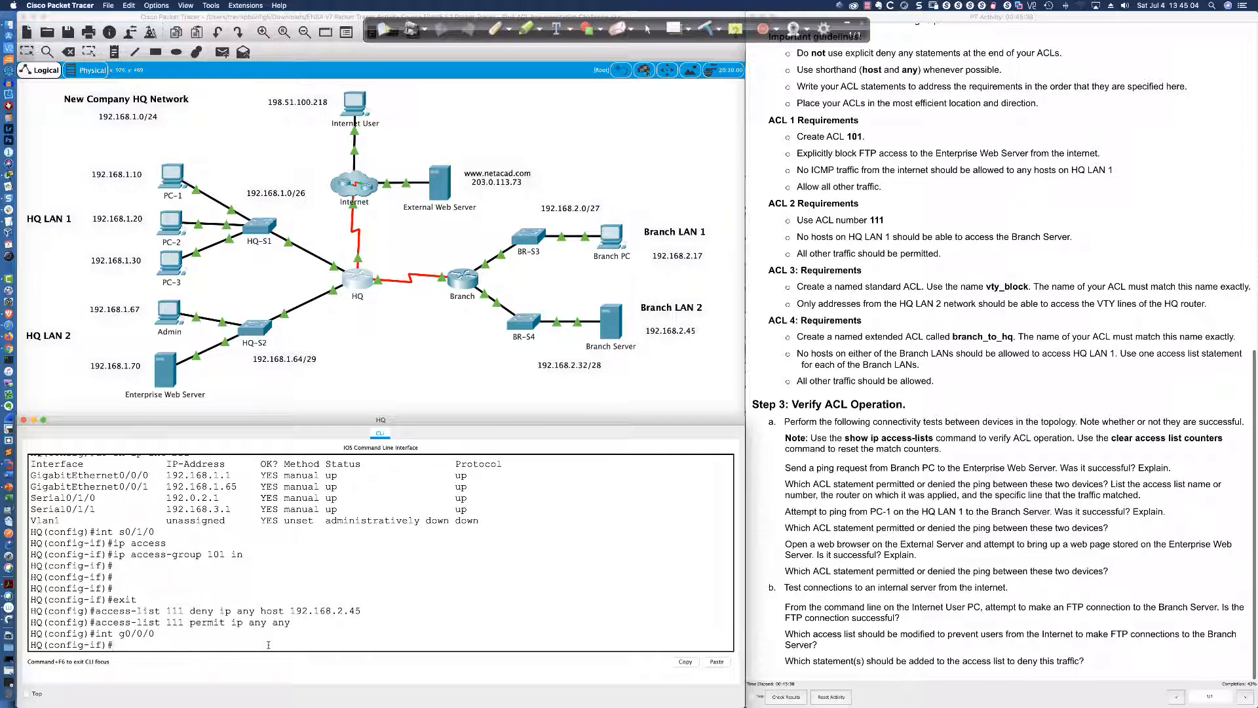
List the HQ interfaces with 'do sh ip int bri' to confirm the GigabitEthernet name
{"action": "scroll", "coordinate": [317, 607], "scroll_direction": "up", "scroll_amount": 5}
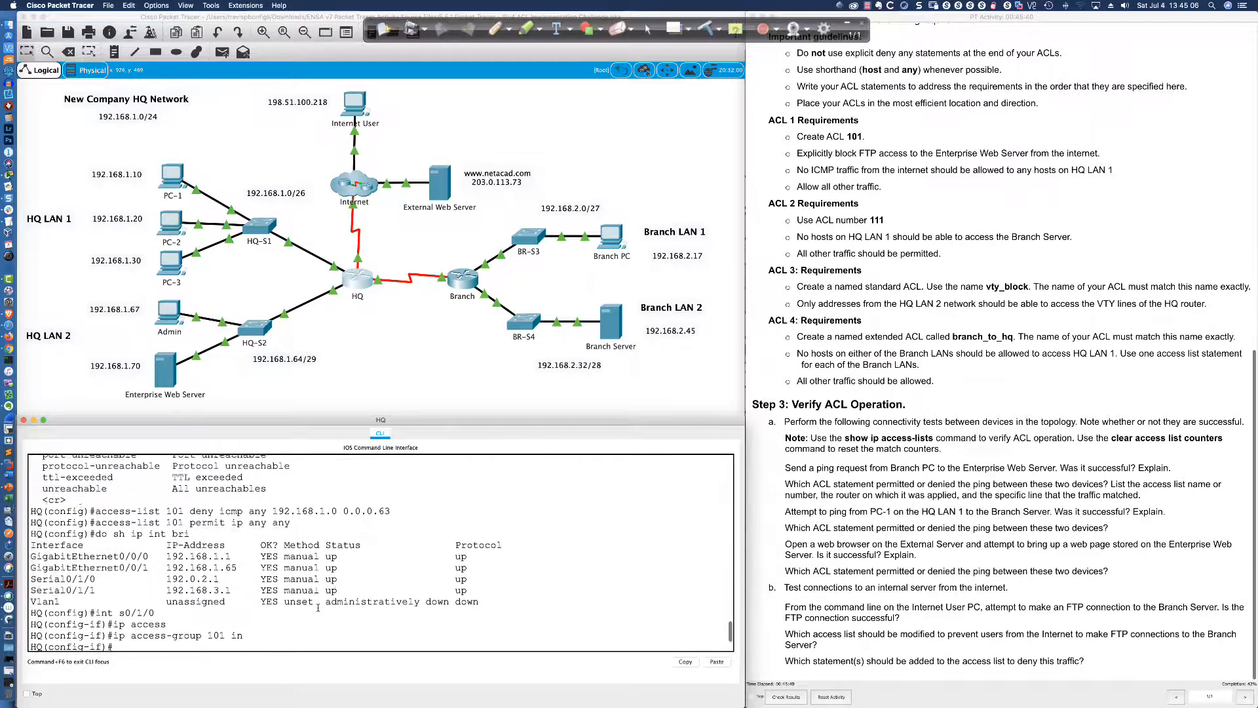
{"action": "scroll", "coordinate": [317, 607], "scroll_direction": "up", "scroll_amount": 3}
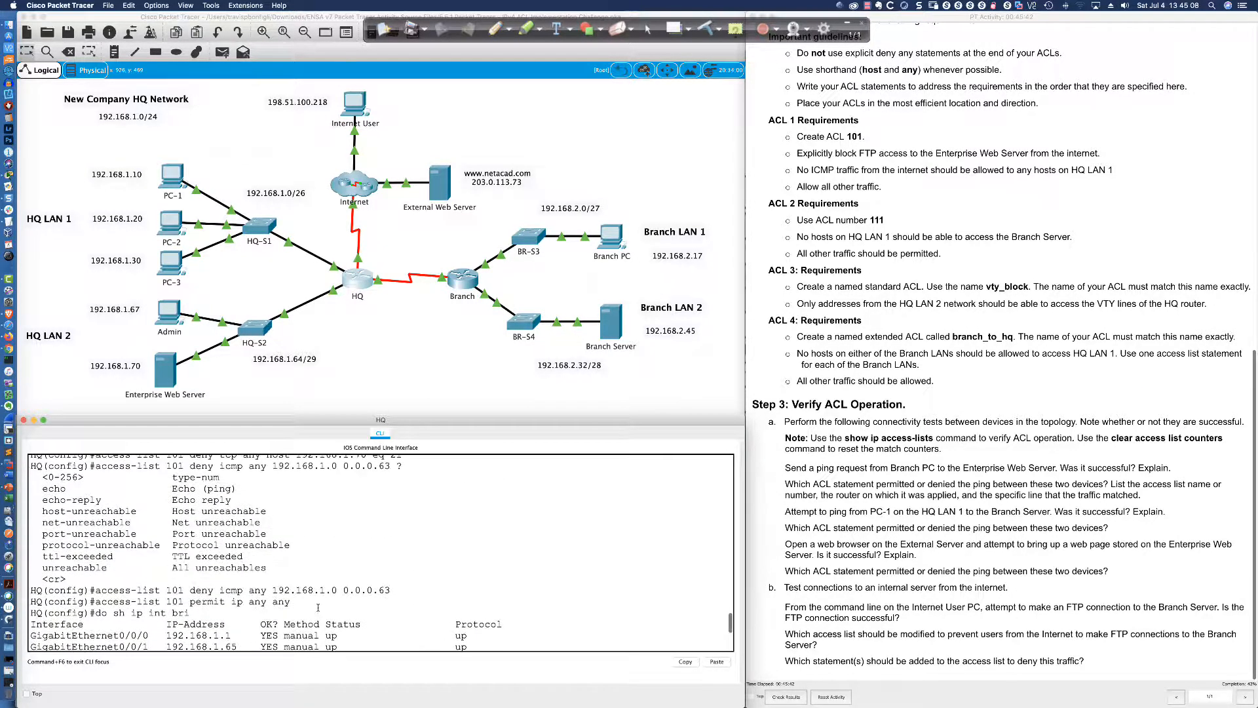
{"action": "scroll", "coordinate": [317, 607], "scroll_direction": "up", "scroll_amount": 5}
{"action": "scroll", "coordinate": [317, 607], "scroll_direction": "down", "scroll_amount": 15}
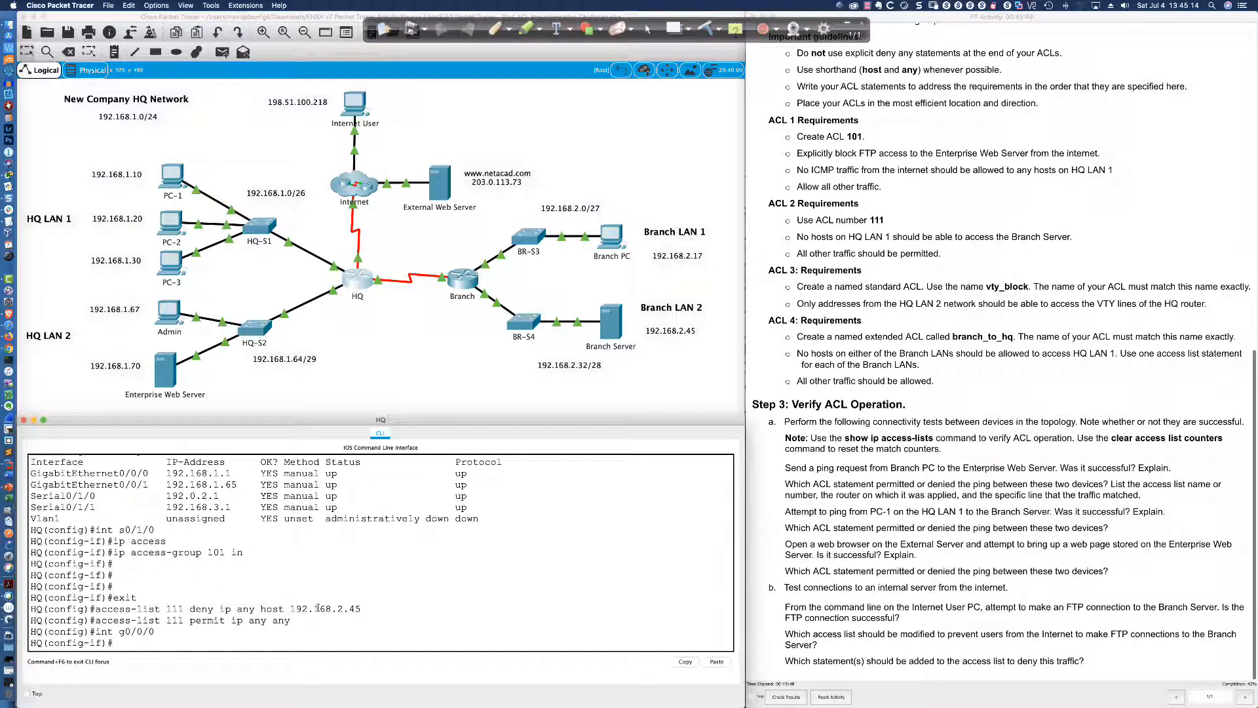
{"action": "type", "text": "do sh ip int bri"}
{"action": "key", "text": "Return"}
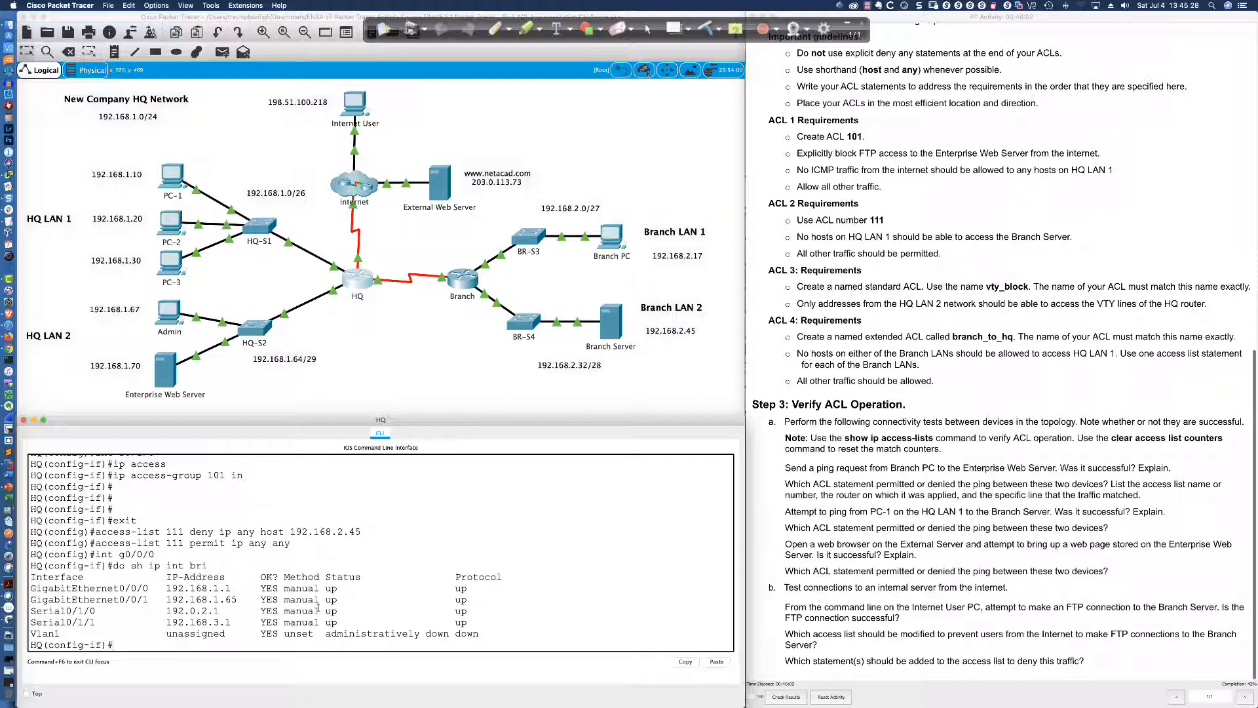
Apply ACL 111 inbound on gi0/0/0 with 'ip access-group 111 in'
{"action": "type", "text": "int gi0/0/0"}
{"action": "key", "text": "Return"}
{"action": "type", "text": "ip acc"}
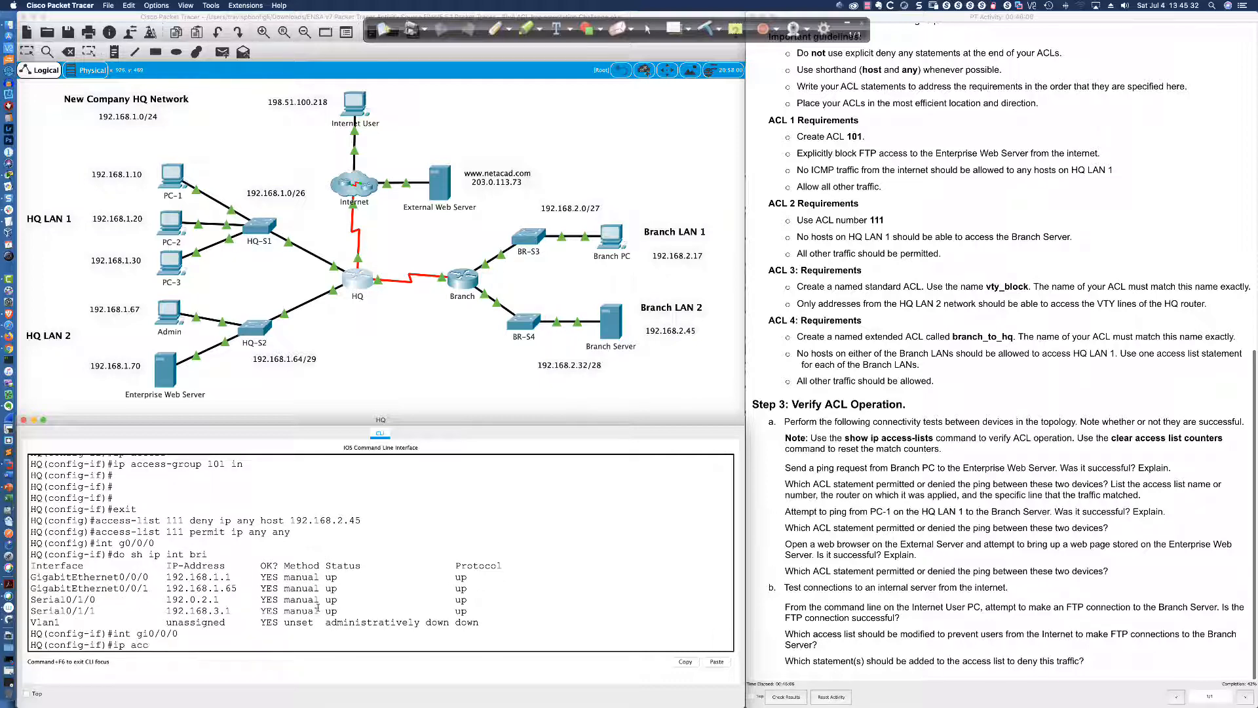
{"action": "key", "text": "Tab"}
{"action": "type", "text": "111 in"}
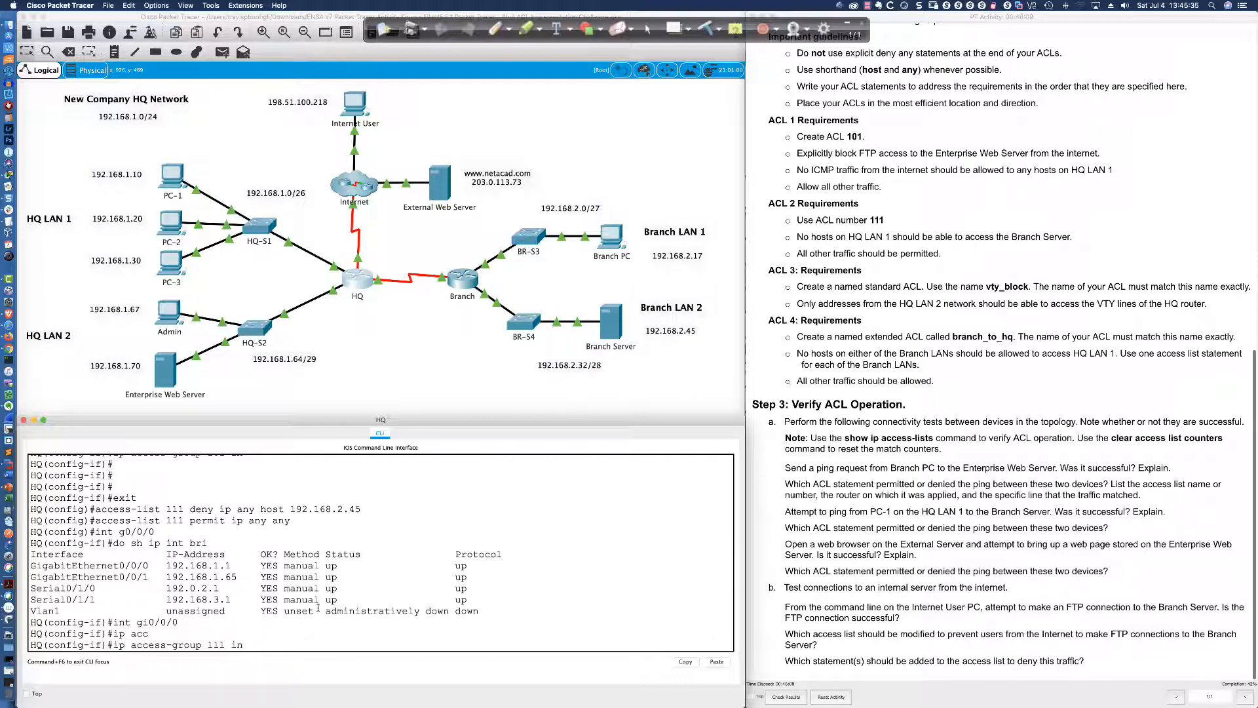
{"action": "key", "text": "Return"}
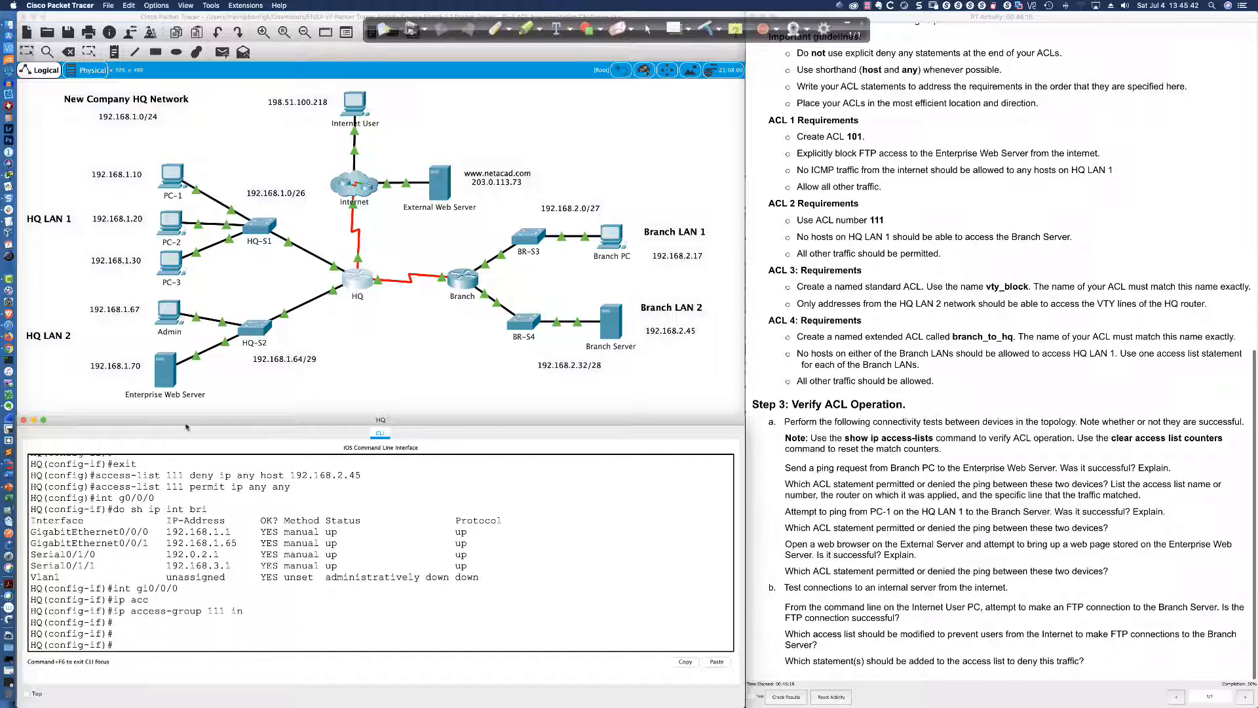
{"action": "left_click", "coordinate": [172, 174]}
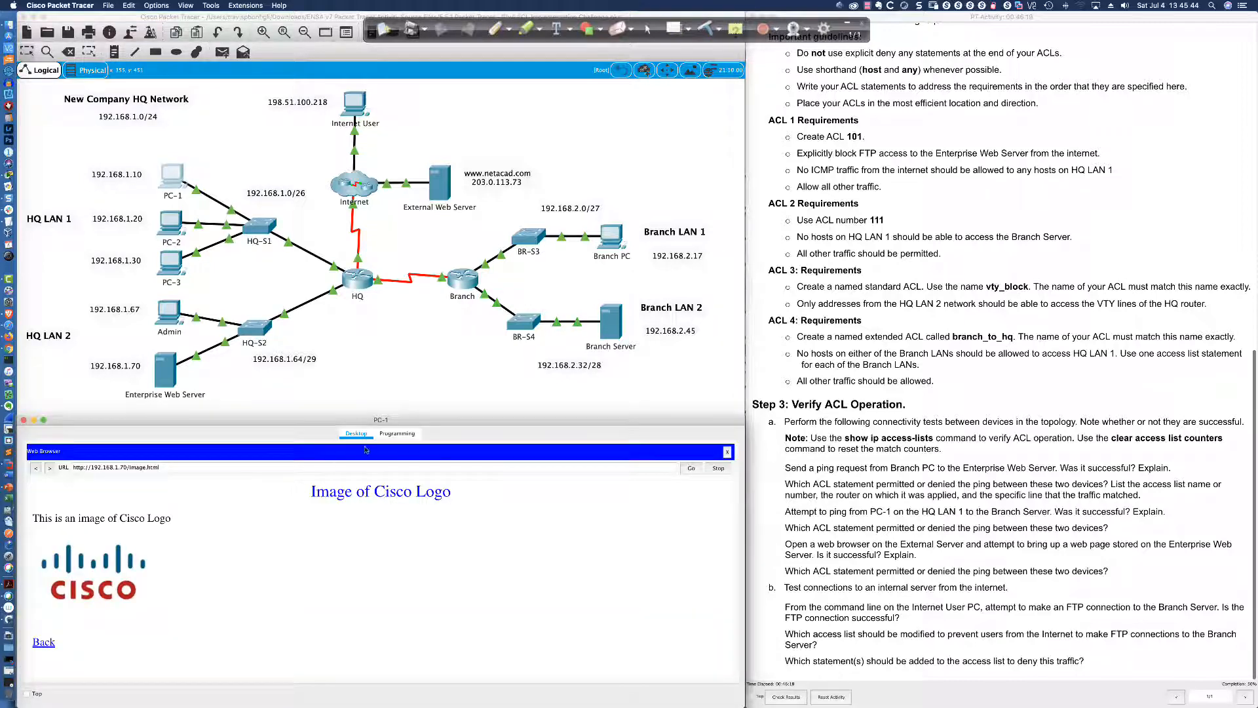
Re-run the ping to 192.168.2.45 from PC-1's command prompt
{"action": "left_click", "coordinate": [727, 452]}
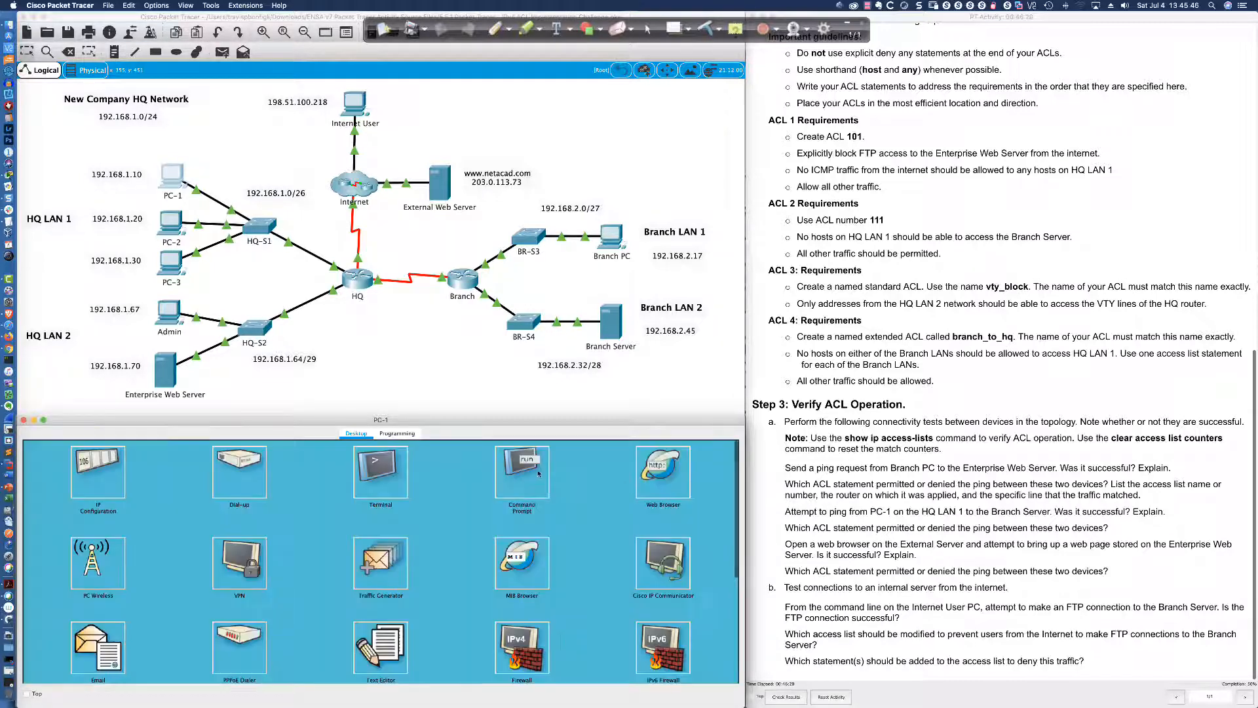
{"action": "left_click", "coordinate": [547, 490]}
{"action": "scroll", "coordinate": [554, 494], "scroll_direction": "down", "scroll_amount": 10}
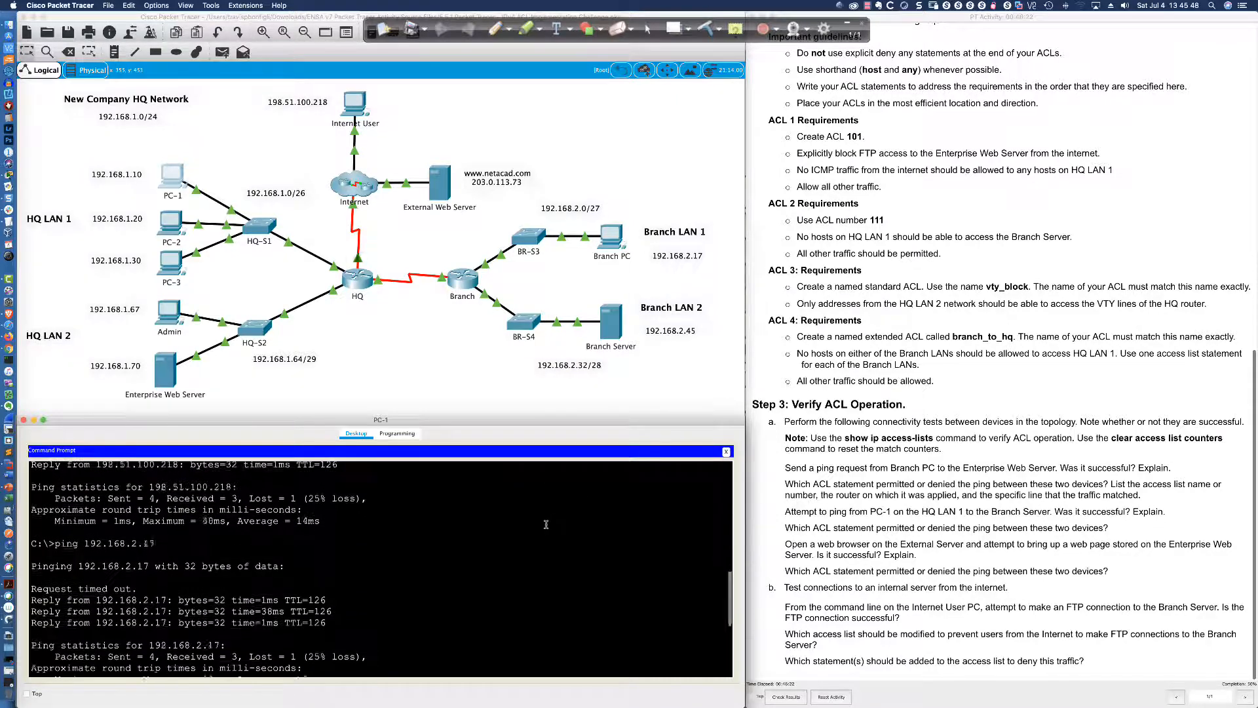
{"action": "key", "text": "Up"}
{"action": "key", "text": "Return"}
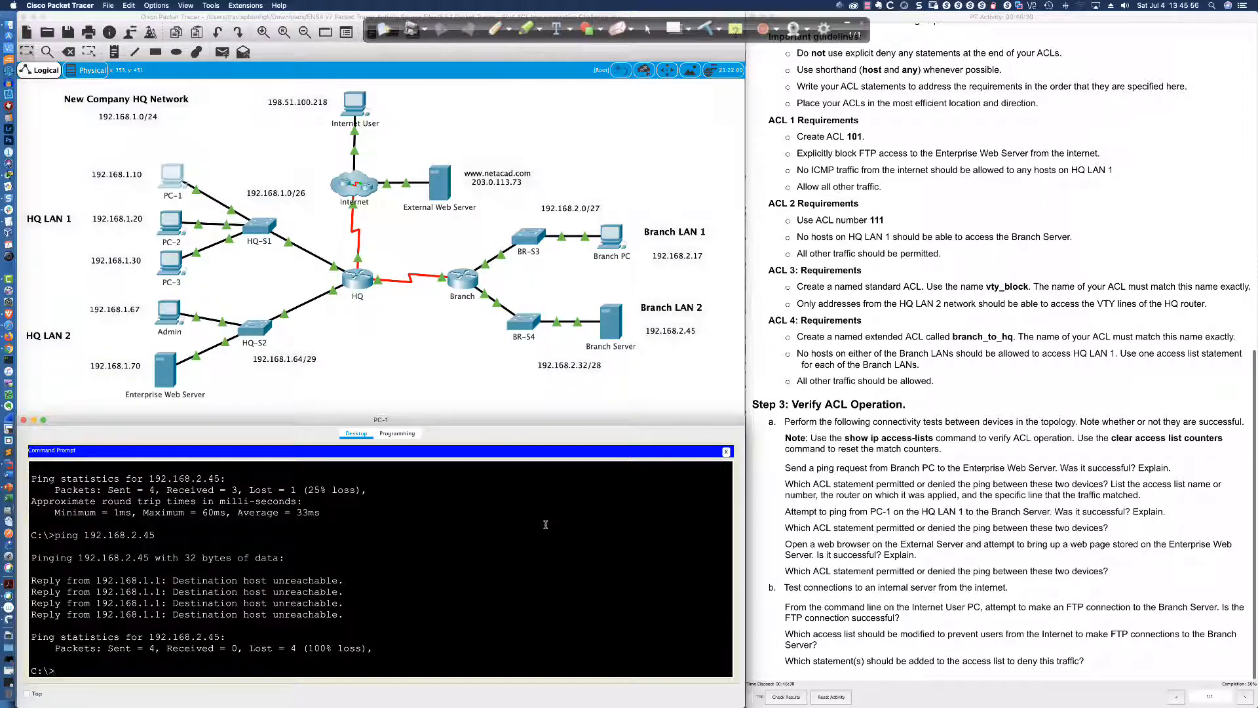
Ping 192.168.2.45 from PC-2 and PC-3, getting Destination host unreachable
{"action": "left_click", "coordinate": [172, 222]}
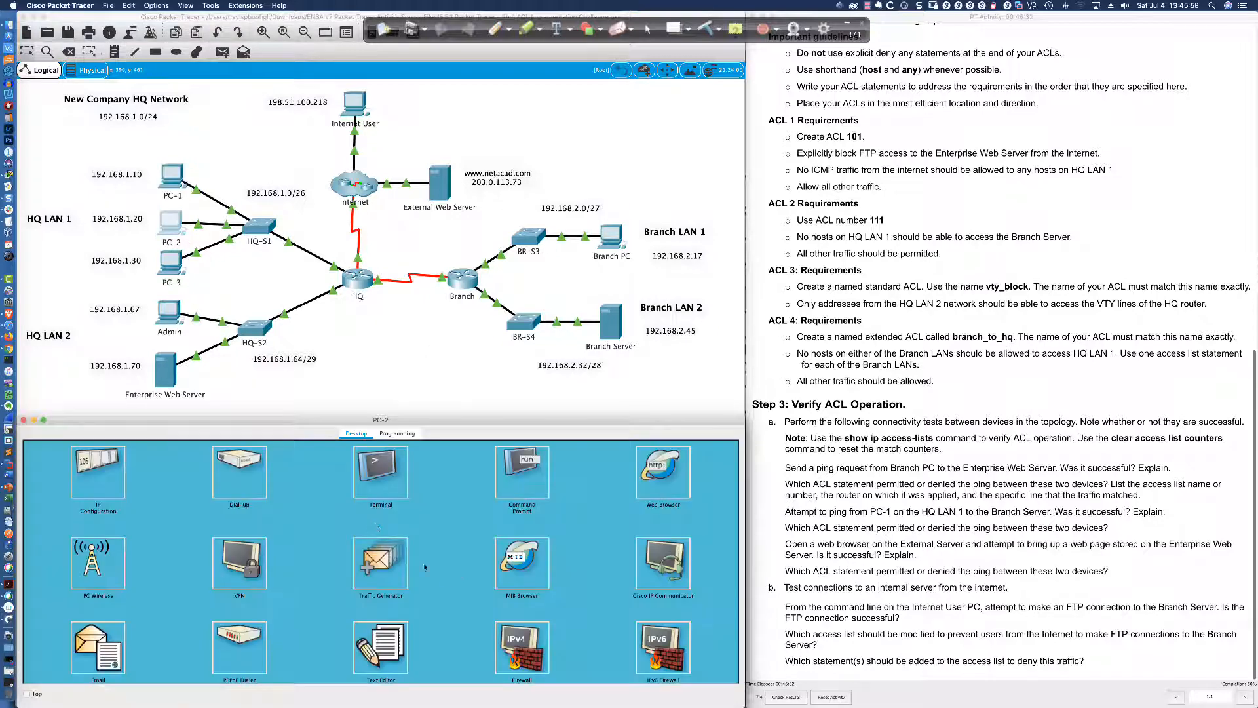
{"action": "left_click", "coordinate": [529, 482]}
{"action": "type", "text": "ounf"}
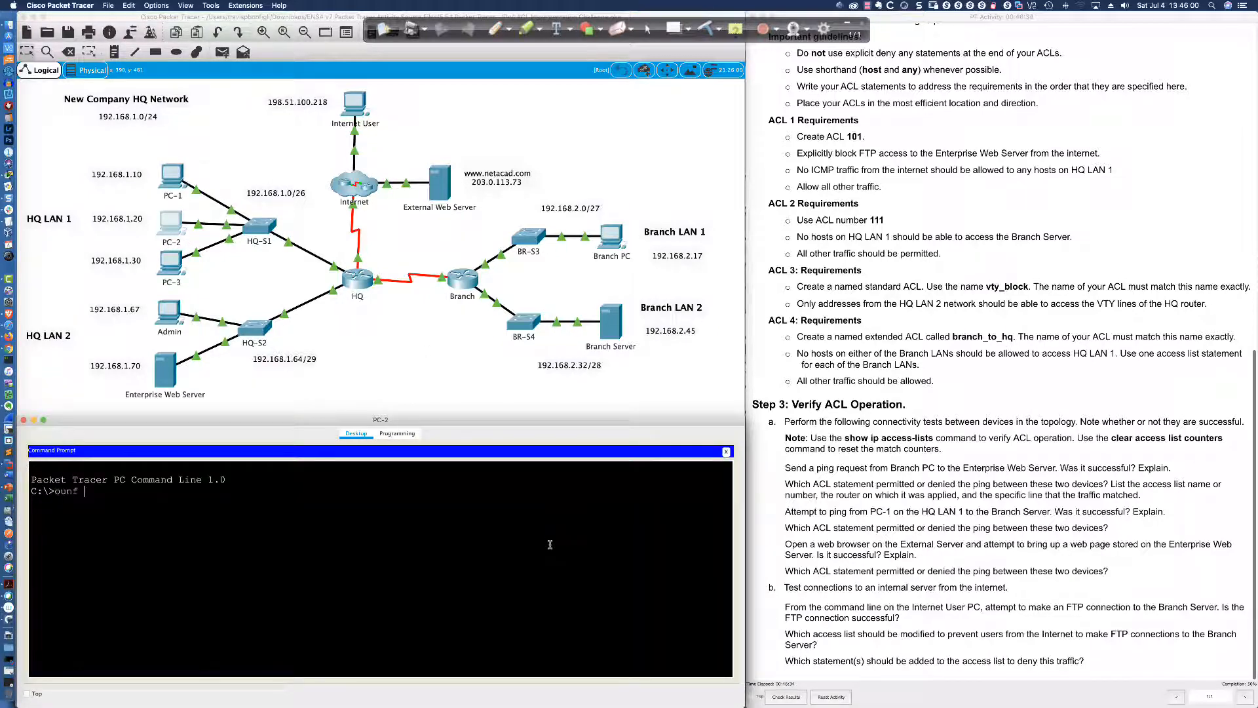
{"action": "key", "text": "BackSpace"}
{"action": "key", "text": "BackSpace"}
{"action": "key", "text": "BackSpace"}
{"action": "key", "text": "BackSpace"}
{"action": "key", "text": "BackSpace"}
{"action": "type", "text": "pingh192.168.2.45"}
{"action": "key", "text": "Return"}
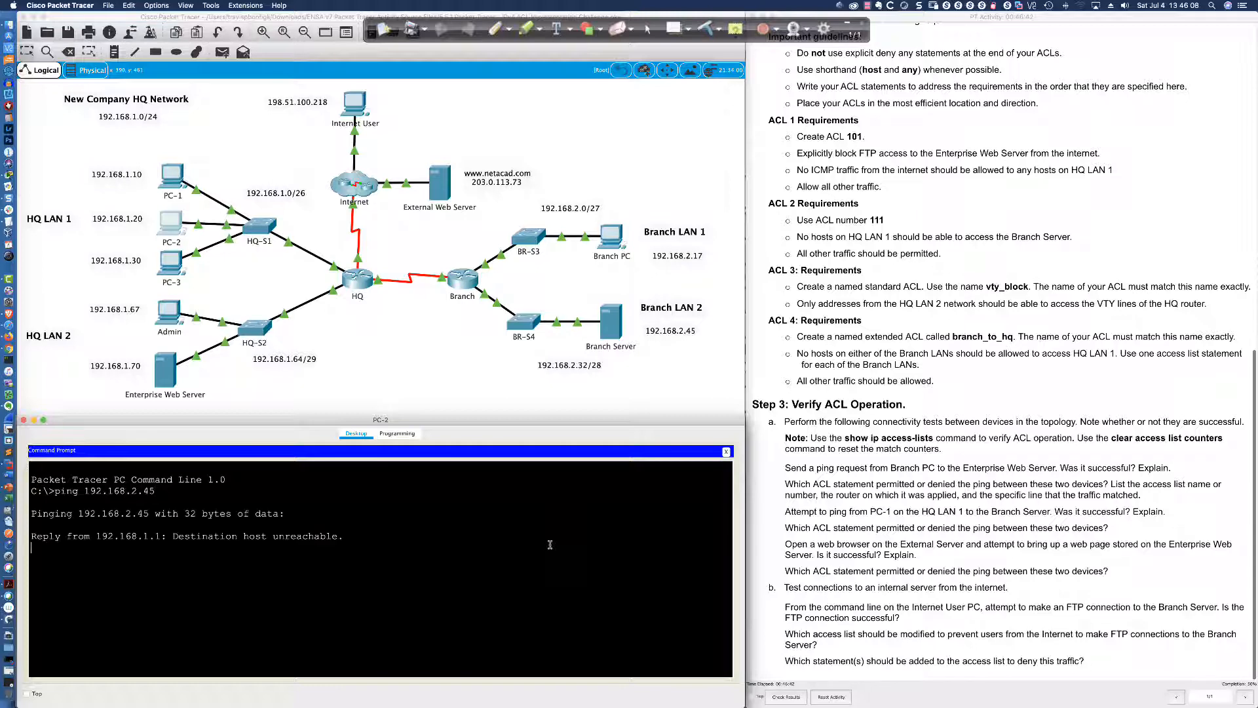
{"action": "left_click", "coordinate": [175, 278]}
{"action": "left_click", "coordinate": [522, 468]}
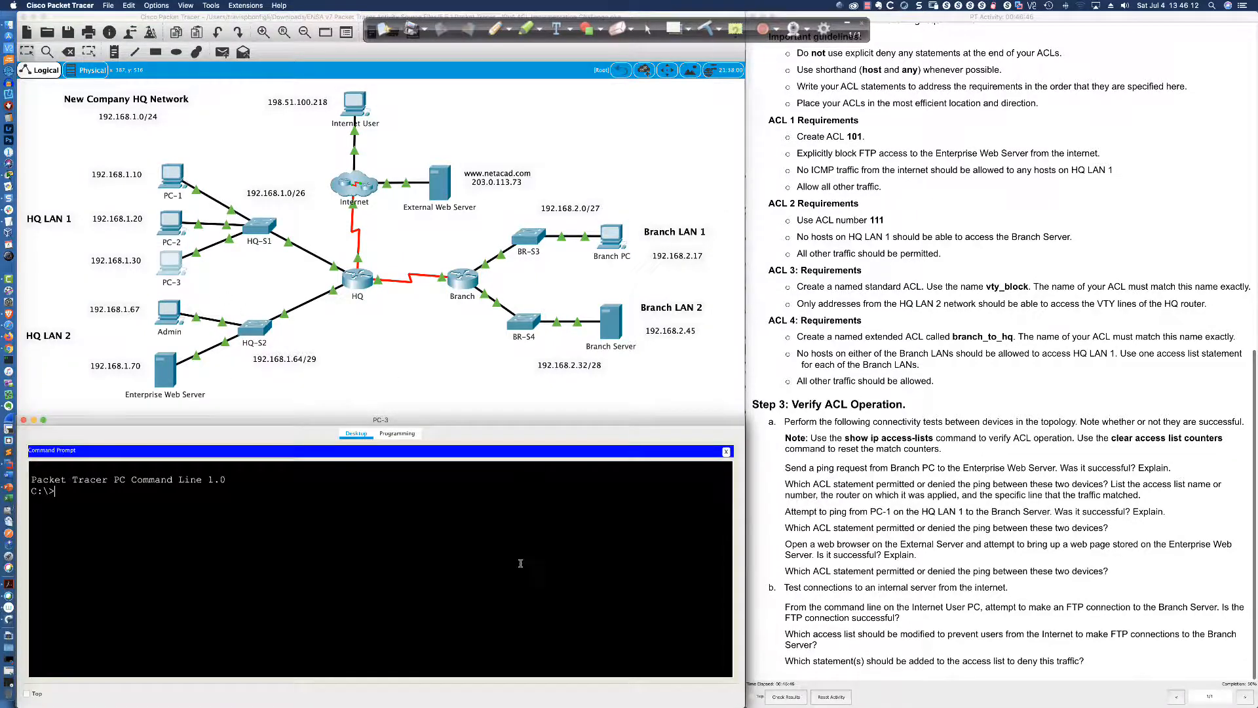
{"action": "type", "text": "ping 192.168.2.45"}
{"action": "key", "text": "Return"}
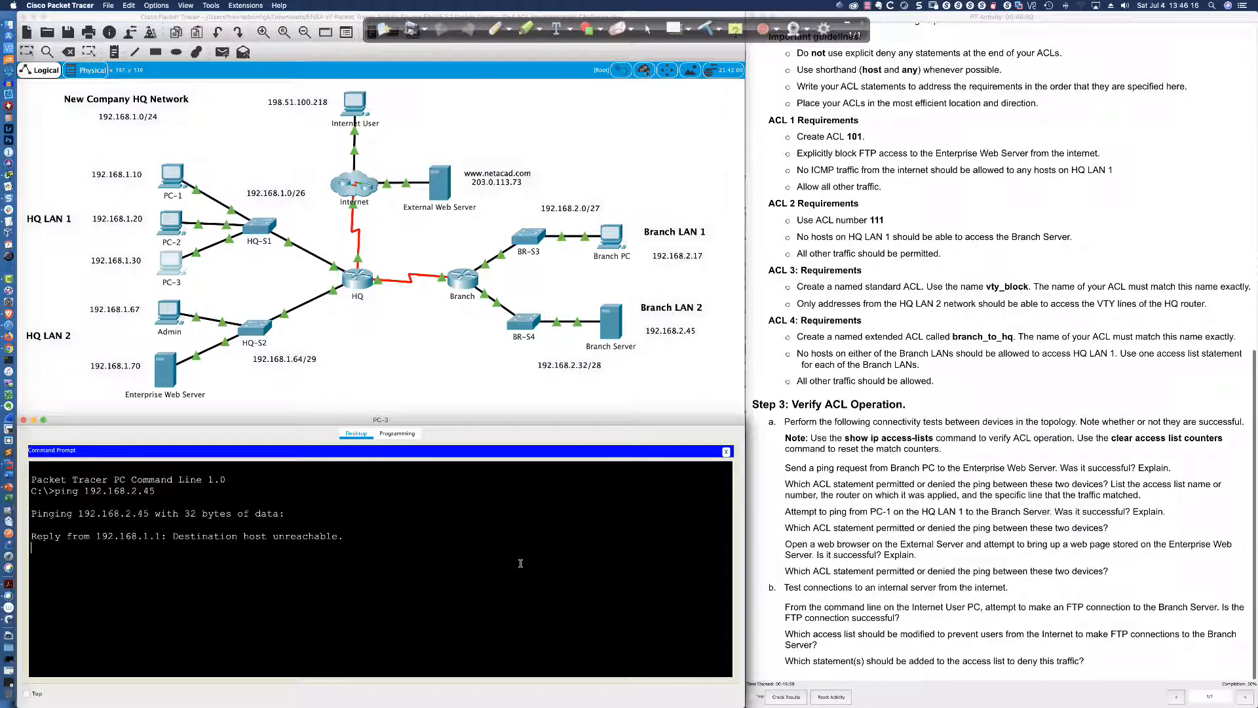
Ping 192.168.2.45 from the Admin PC's command prompt, receiving 4 of 4 replies
{"action": "left_click", "coordinate": [169, 313]}
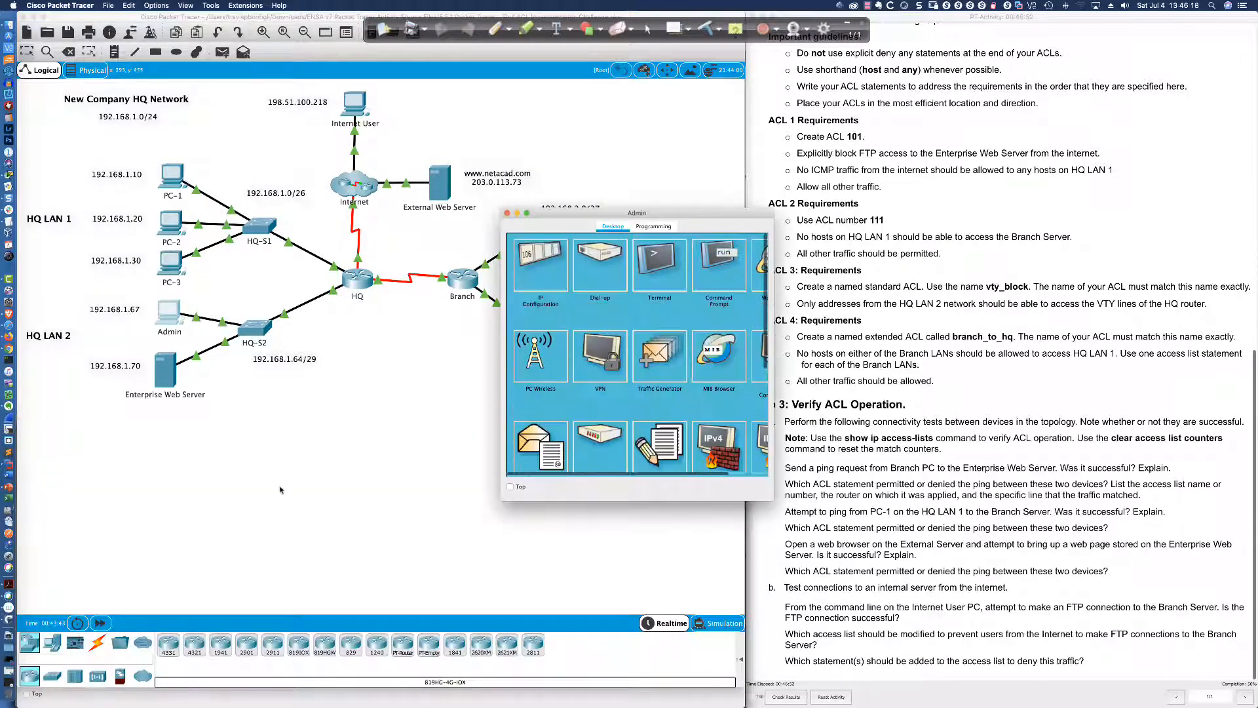
{"action": "left_click_drag", "start_coordinate": [695, 216], "coordinate": [213, 423]}
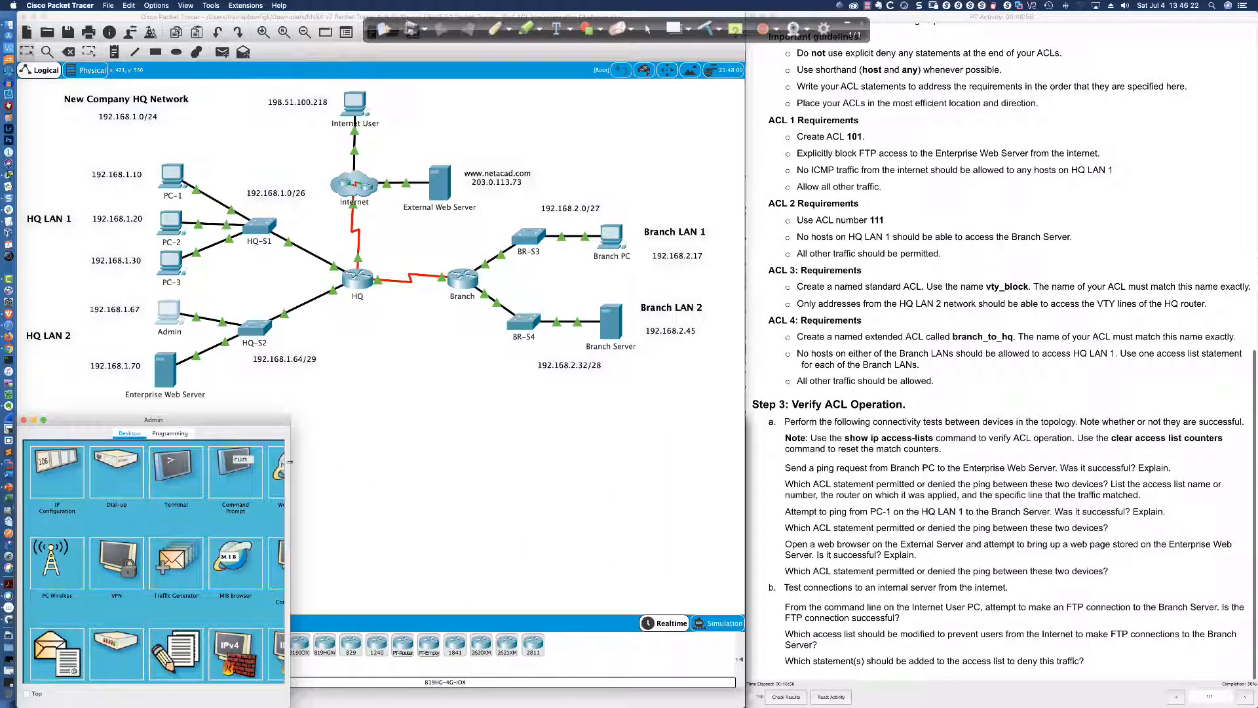
{"action": "left_click_drag", "start_coordinate": [289, 452], "coordinate": [747, 452]}
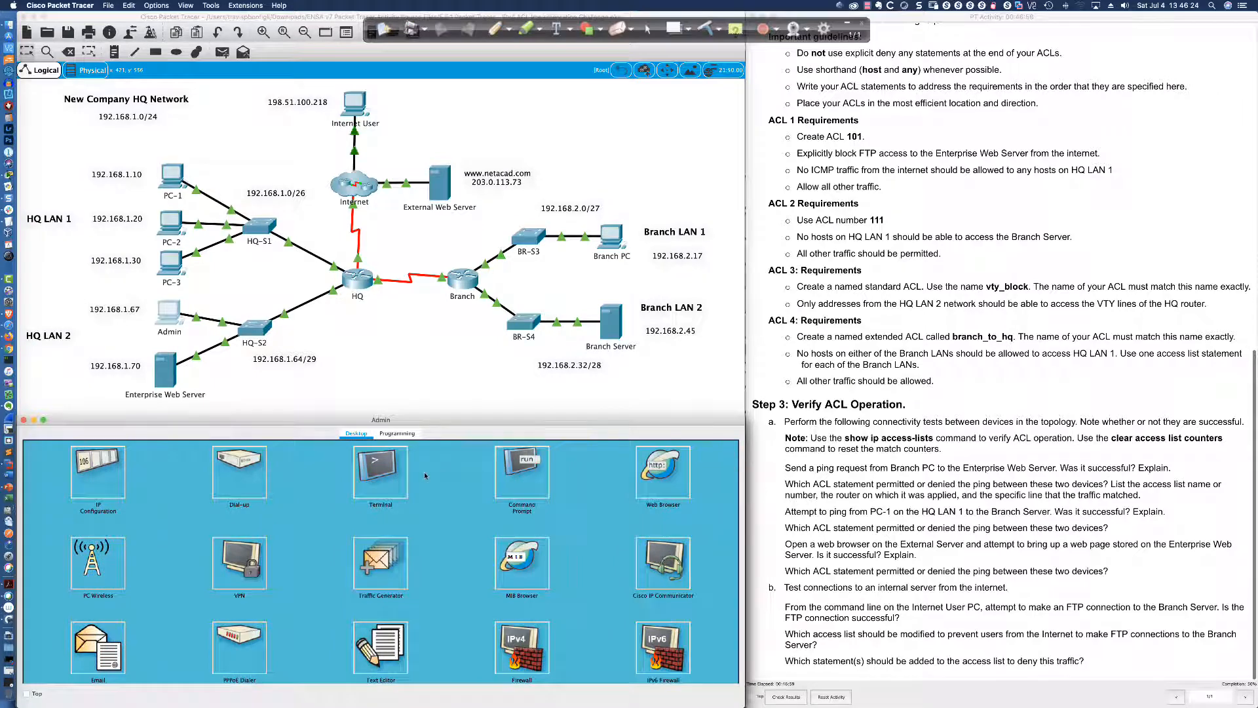
{"action": "left_click", "coordinate": [521, 472]}
{"action": "type", "text": "ping"}
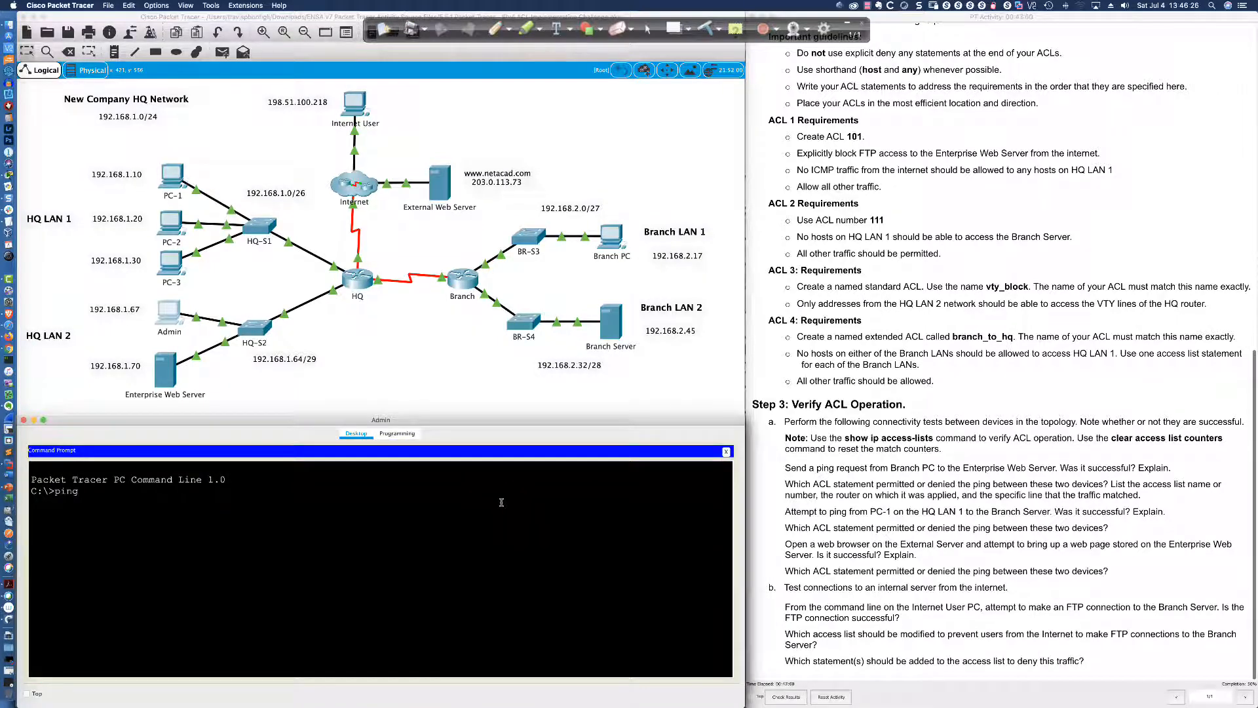
{"action": "type", "text": " 192.168.2.45"}
{"action": "key", "text": "Return"}
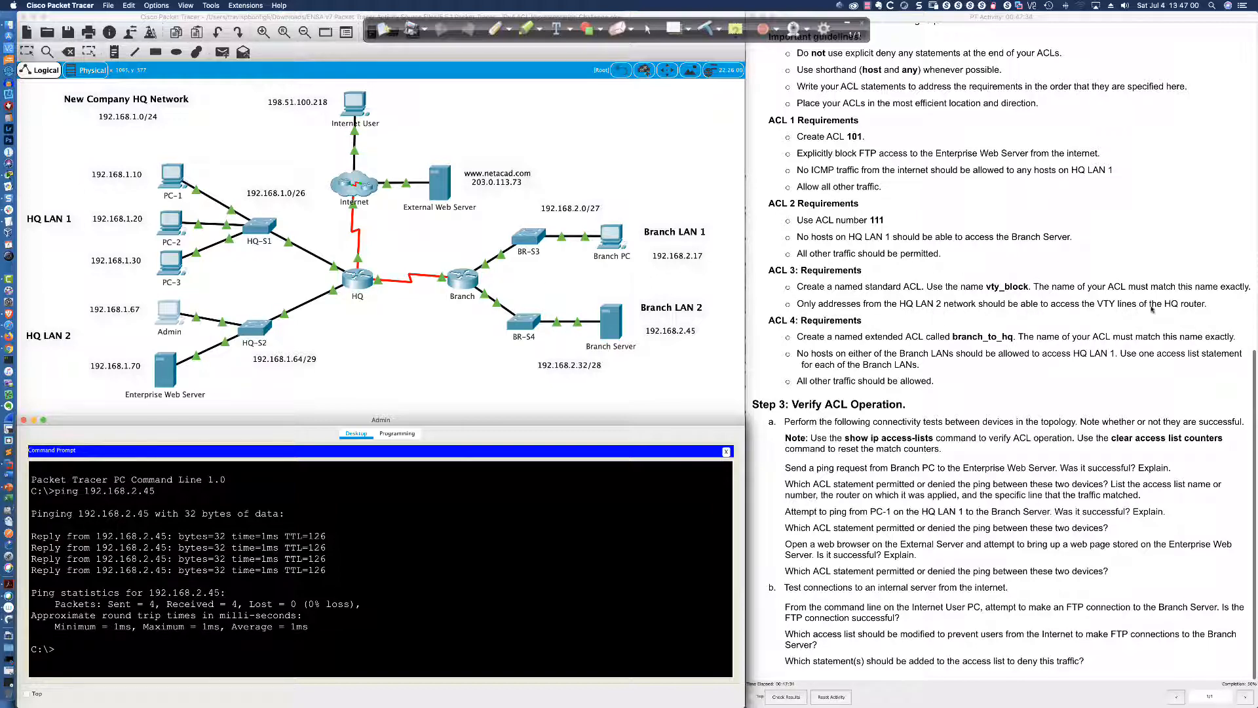
Bring up the HQ router CLI and highlight 'HQ LAN 2' in the ACL 3 requirement
{"action": "left_click", "coordinate": [353, 282]}
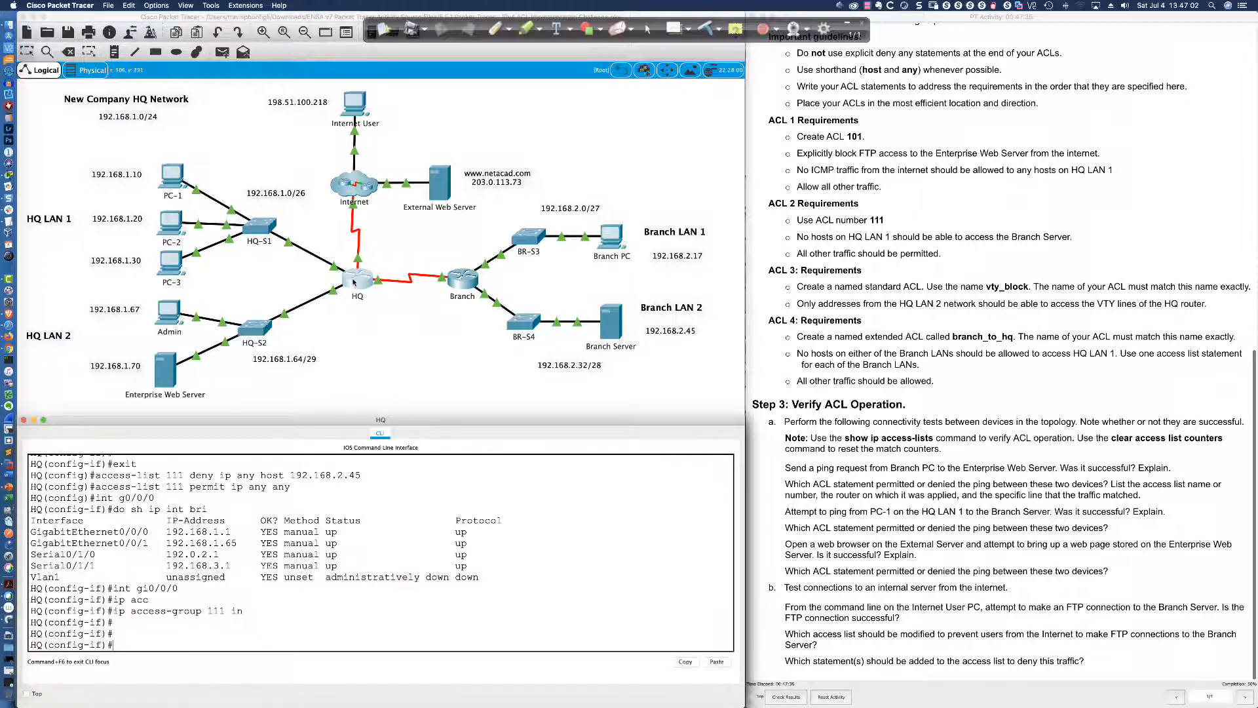
{"action": "left_click_drag", "start_coordinate": [896, 303], "coordinate": [940, 303]}
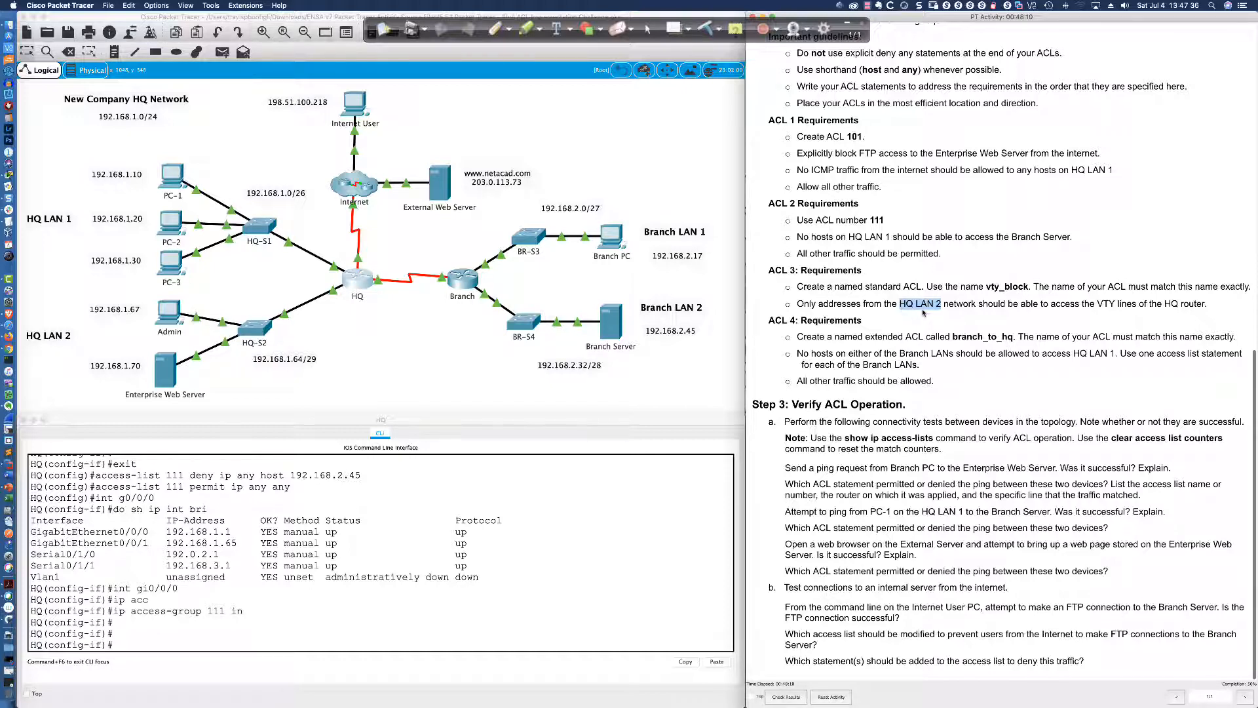
{"action": "left_click", "coordinate": [434, 636]}
{"action": "key", "text": "Return"}
{"action": "key", "text": "Return"}
{"action": "key", "text": "Return"}
{"action": "key", "text": "Return"}
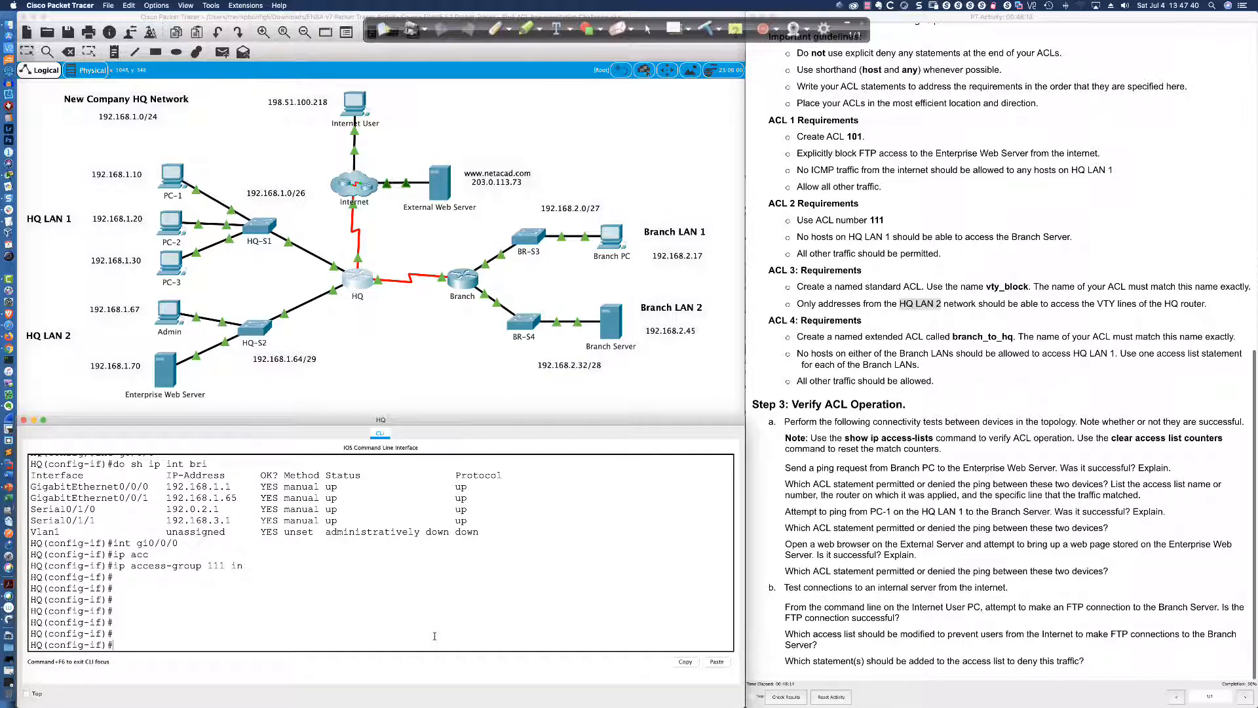
Exit interface mode, enter 'ip access-list standard vty_block', and list its options with '?'
{"action": "type", "text": "exit"}
{"action": "key", "text": "Return"}
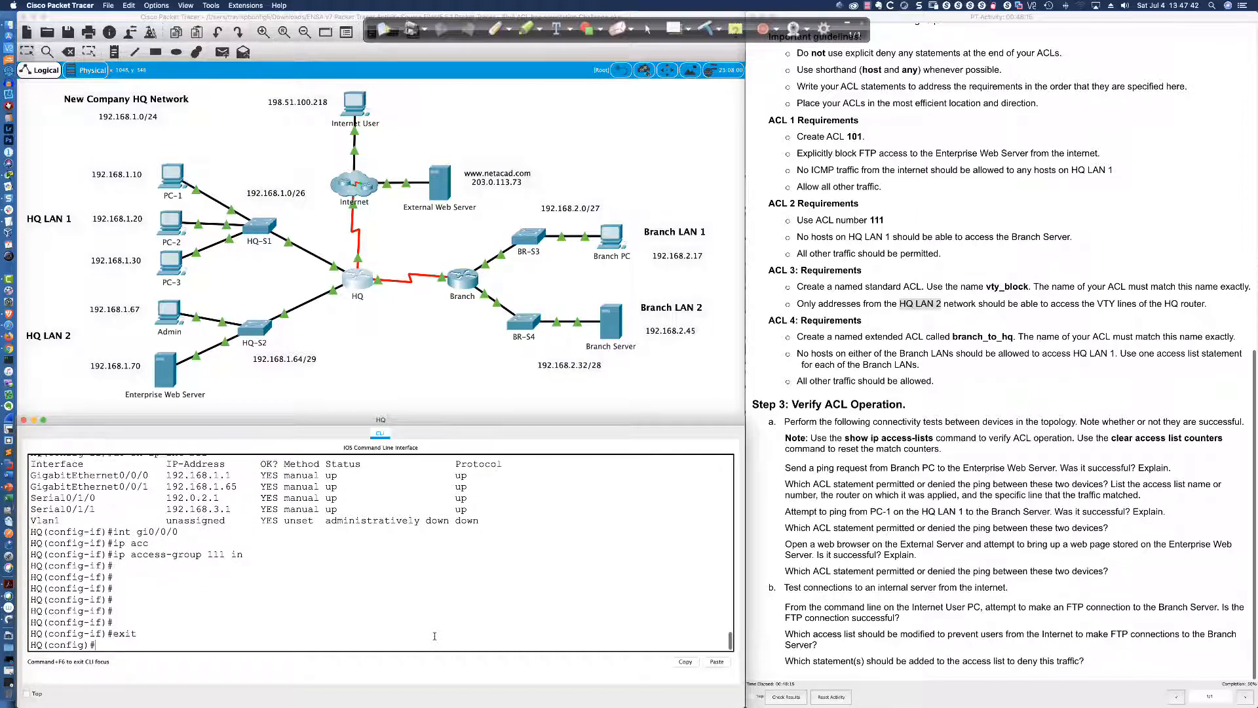
{"action": "type", "text": "ip access-list sta"}
{"action": "key", "text": "Tab"}
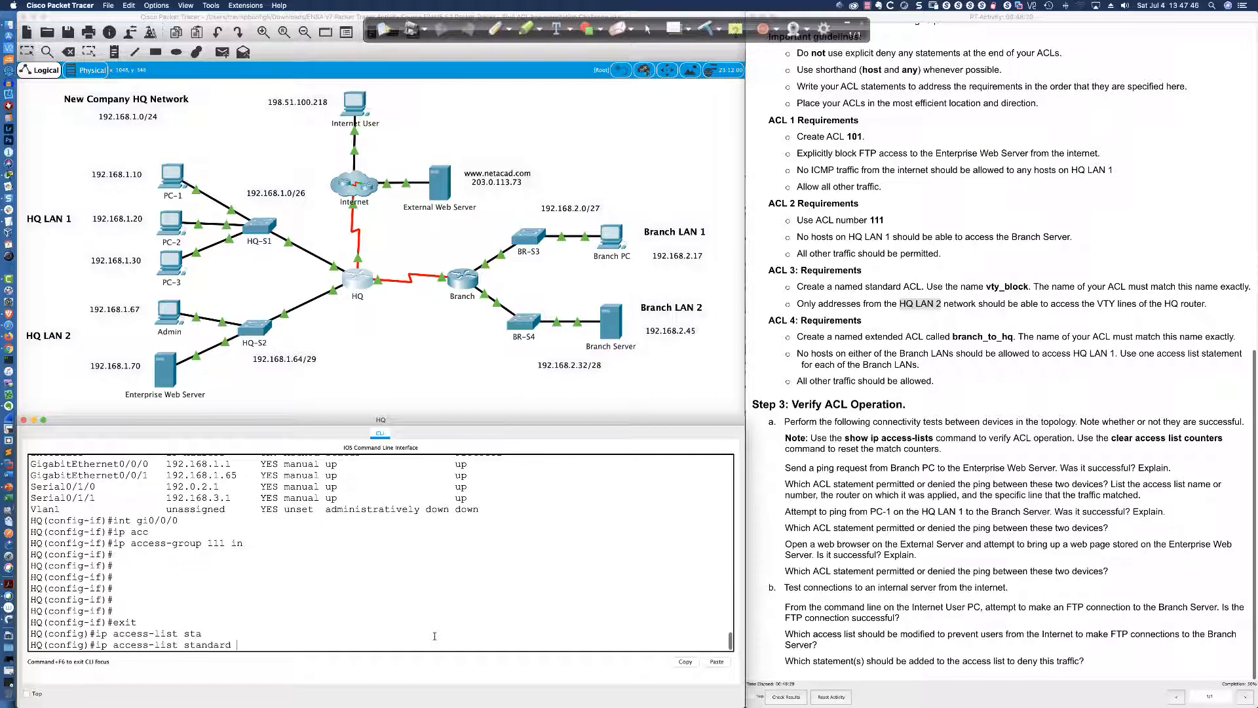
{"action": "type", "text": "?"}
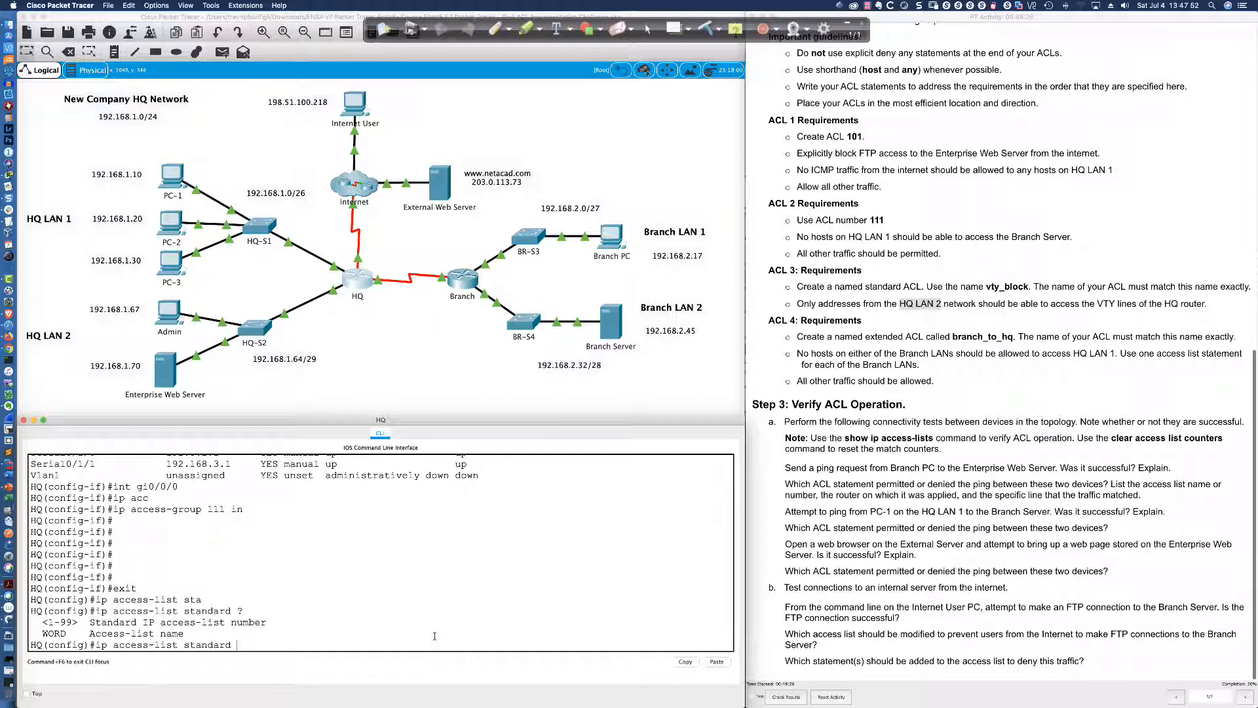
{"action": "type", "text": "vty_block"}
{"action": "key", "text": "Return"}
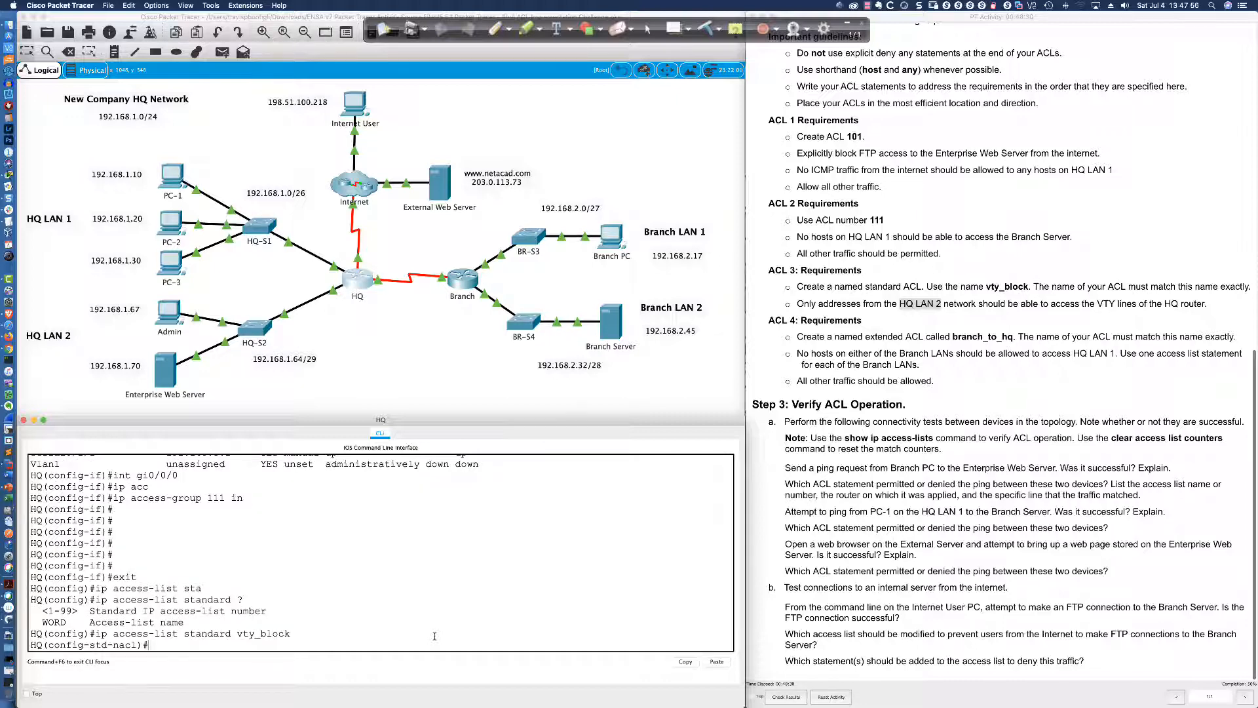
{"action": "type", "text": "?"}
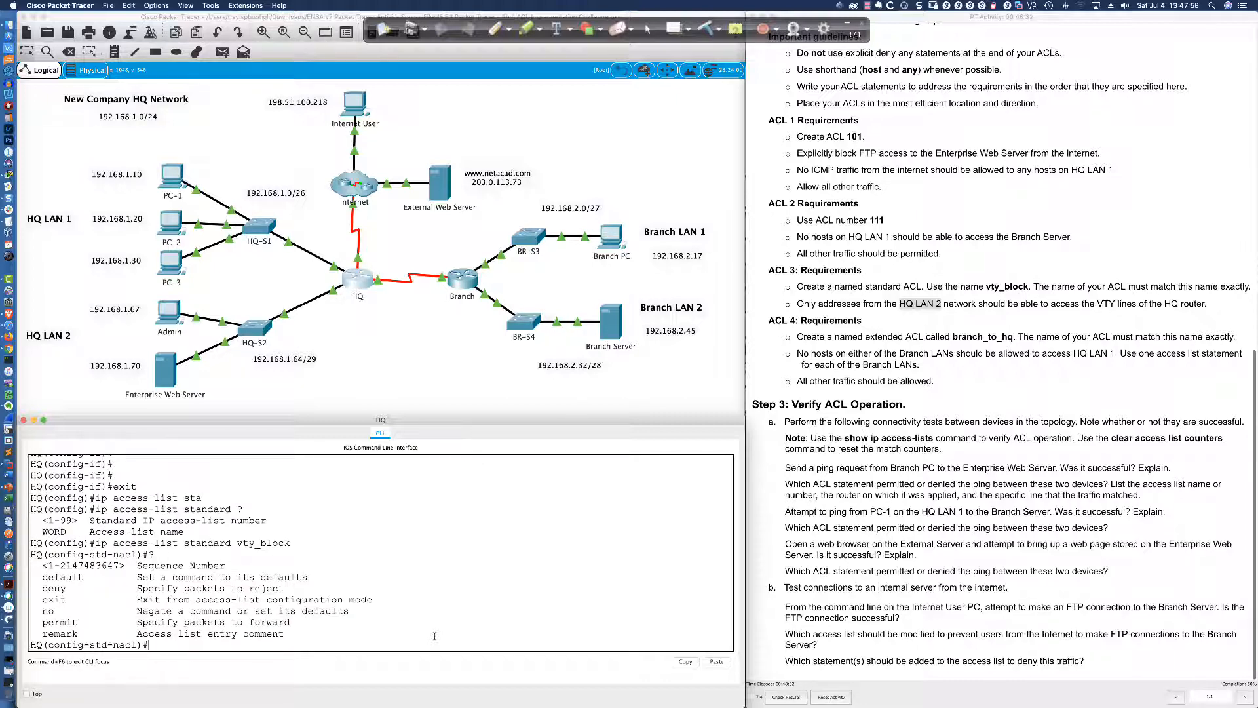
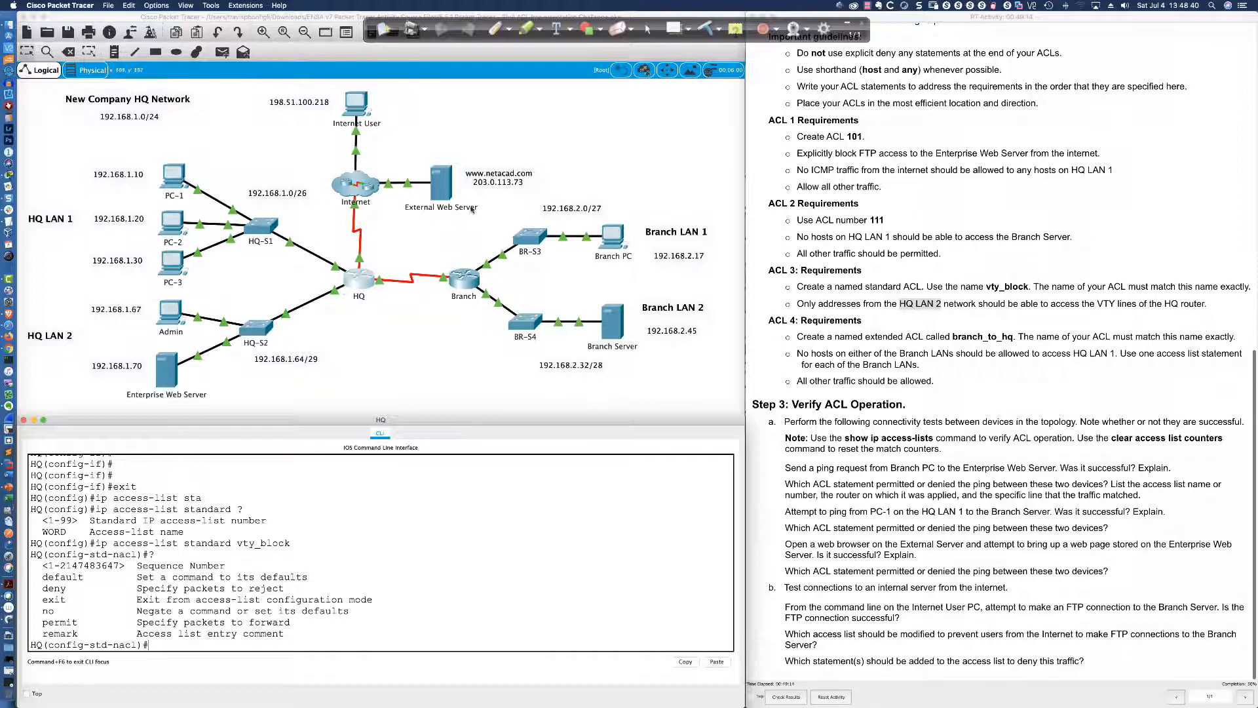
Underline 'standard ACL', 'VTY lines' and 'hosts on' in the ACL requirements and arrow the HQ router
{"action": "left_click", "coordinate": [497, 27]}
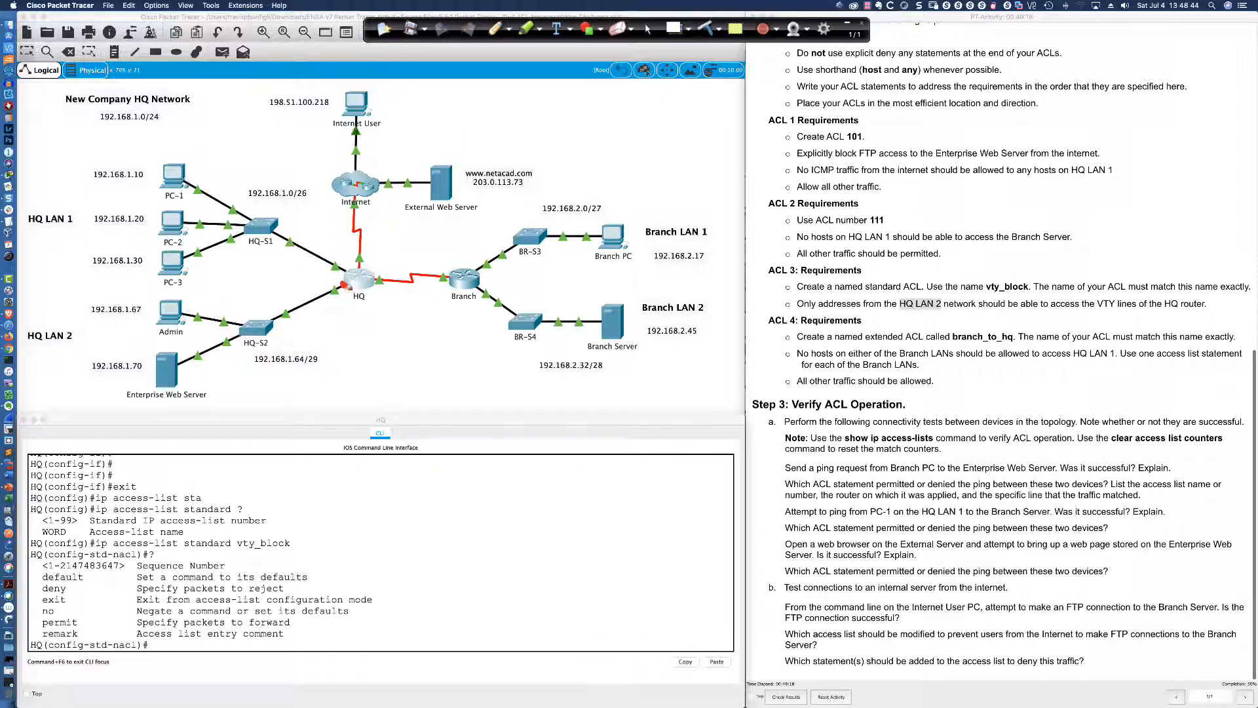
{"action": "left_click_drag", "start_coordinate": [864, 292], "coordinate": [924, 293]}
{"action": "left_click_drag", "start_coordinate": [1094, 308], "coordinate": [1142, 314]}
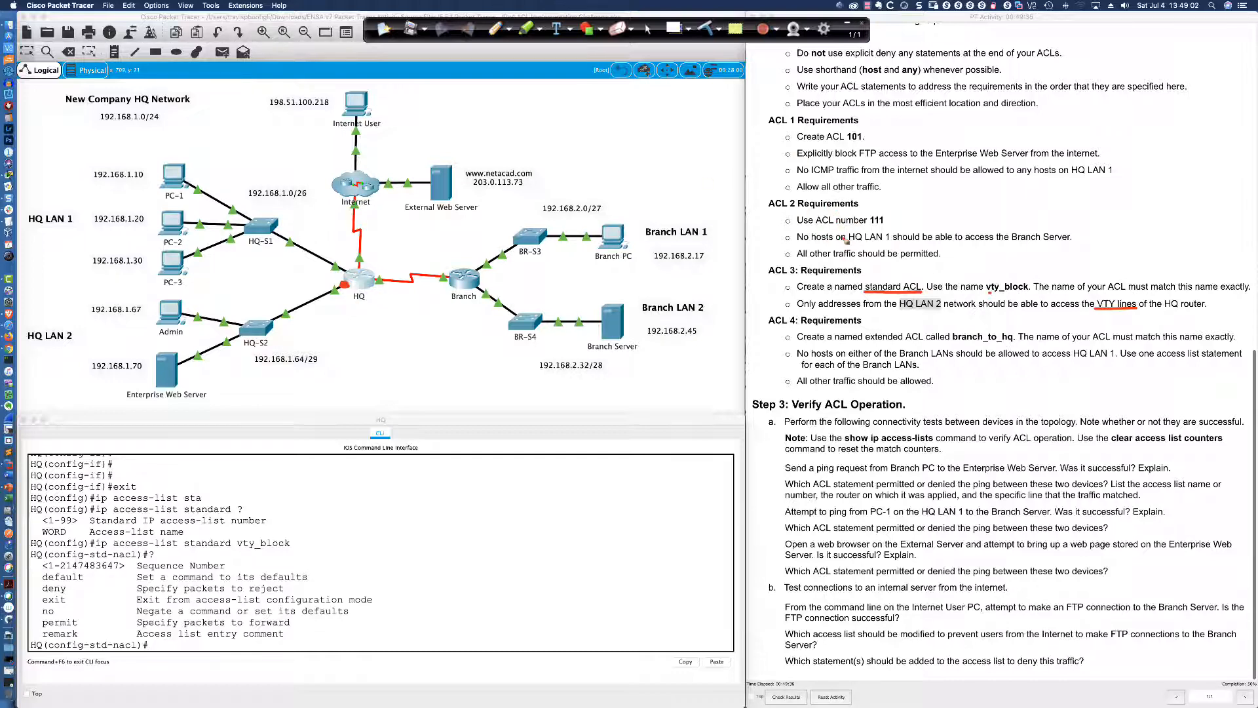
{"action": "left_click_drag", "start_coordinate": [815, 244], "coordinate": [890, 243]}
{"action": "left_click_drag", "start_coordinate": [347, 303], "coordinate": [347, 289]}
Clear those annotations and underline 192.168.1.64/29 on the topology in red
{"action": "left_click", "coordinate": [708, 27]}
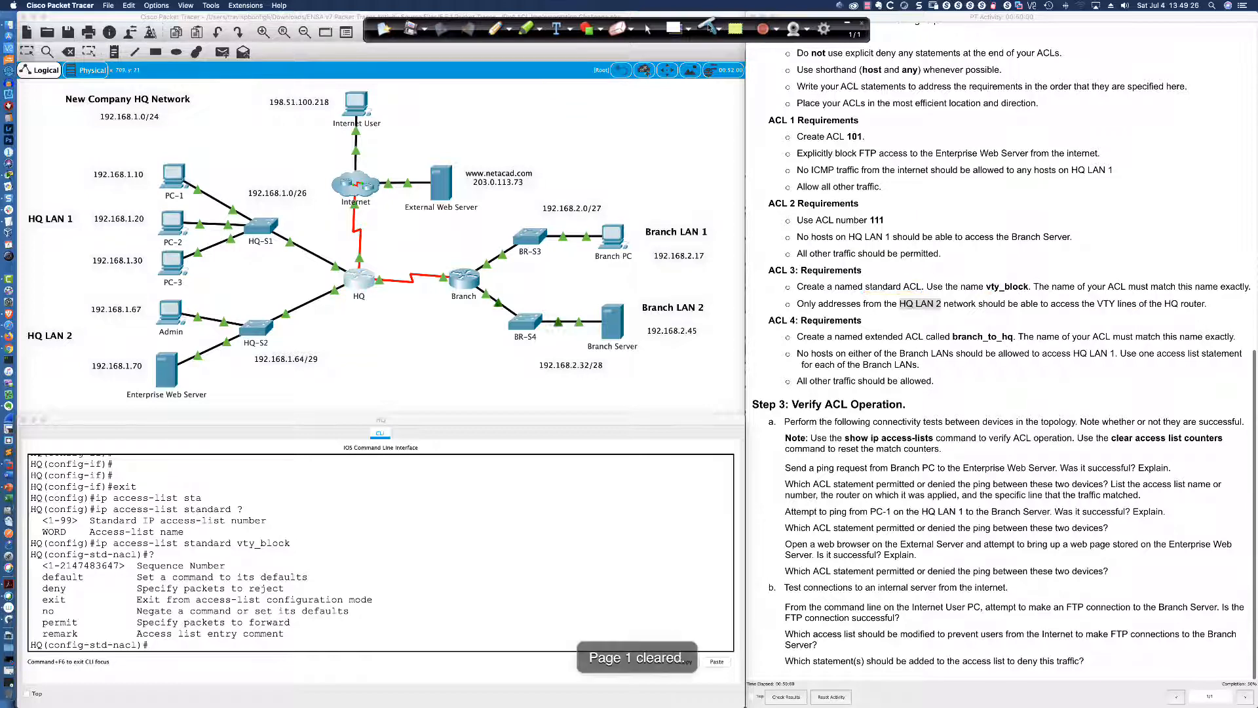
{"action": "left_click", "coordinate": [647, 29]}
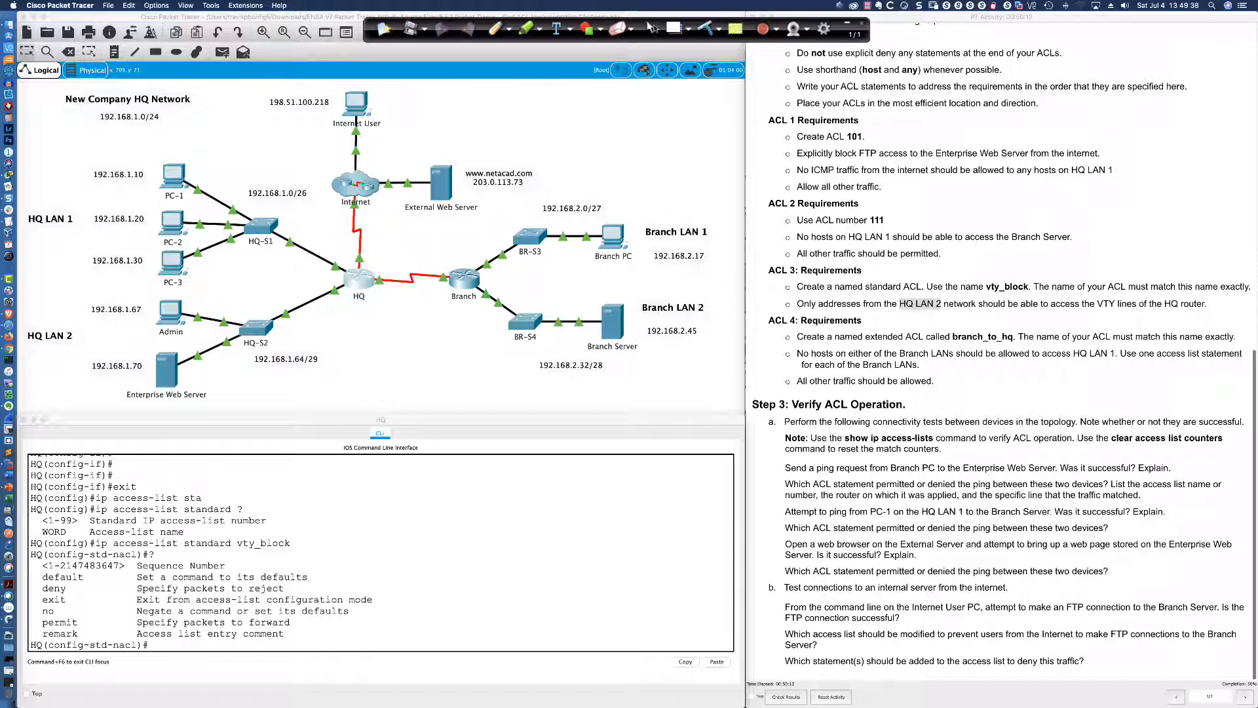
{"action": "left_click", "coordinate": [495, 28]}
{"action": "left_click_drag", "start_coordinate": [251, 369], "coordinate": [322, 367]}
Write .0, .1, .62, .63 beside the HQ network and circle the /24 and /26 labels
{"action": "left_click", "coordinate": [222, 91]}
{"action": "left_click_drag", "start_coordinate": [232, 86], "coordinate": [231, 111]}
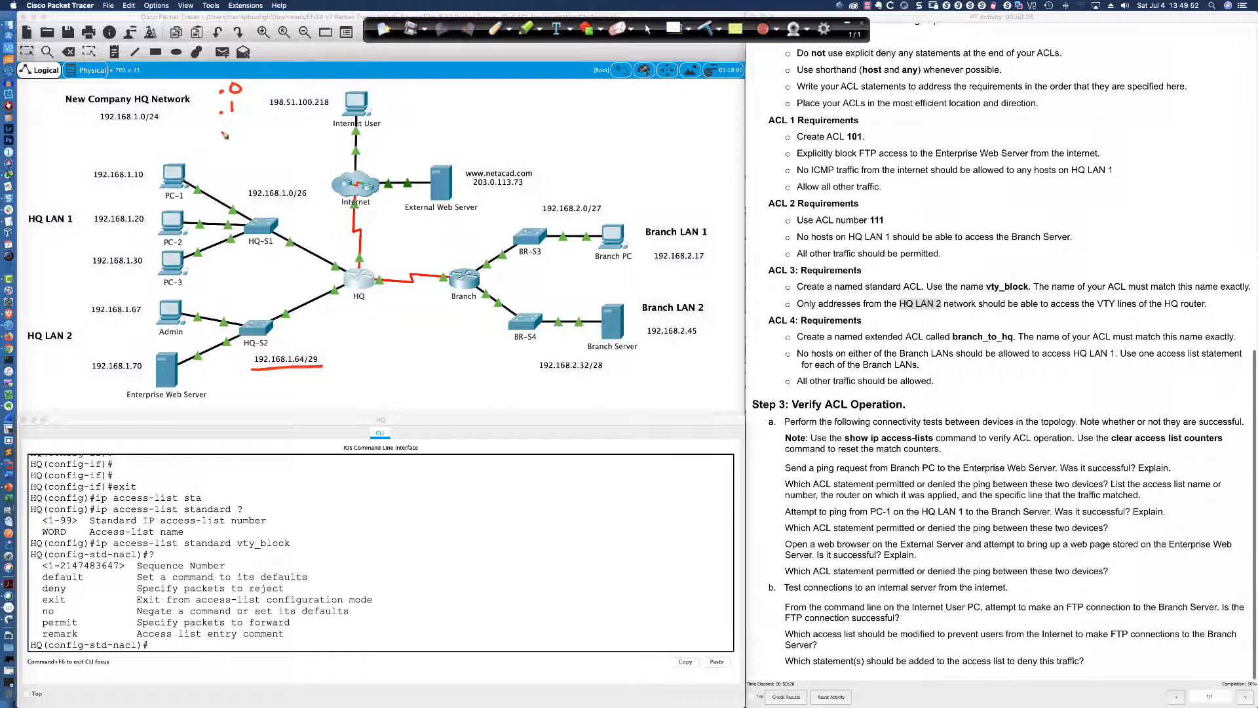
{"action": "left_click", "coordinate": [223, 136]}
{"action": "mouse_move", "coordinate": [235, 124]}
{"action": "left_mouse_down"}
{"action": "mouse_move", "coordinate": [234, 134]}
{"action": "mouse_move", "coordinate": [254, 131]}
{"action": "mouse_move", "coordinate": [237, 153]}
{"action": "mouse_move", "coordinate": [253, 155]}
{"action": "left_mouse_up"}
{"action": "left_click", "coordinate": [226, 155]}
{"action": "mouse_move", "coordinate": [249, 68]}
{"action": "left_mouse_down"}
{"action": "mouse_move", "coordinate": [216, 73]}
{"action": "mouse_move", "coordinate": [210, 148]}
{"action": "mouse_move", "coordinate": [234, 166]}
{"action": "mouse_move", "coordinate": [266, 152]}
{"action": "mouse_move", "coordinate": [251, 67]}
{"action": "left_mouse_up"}
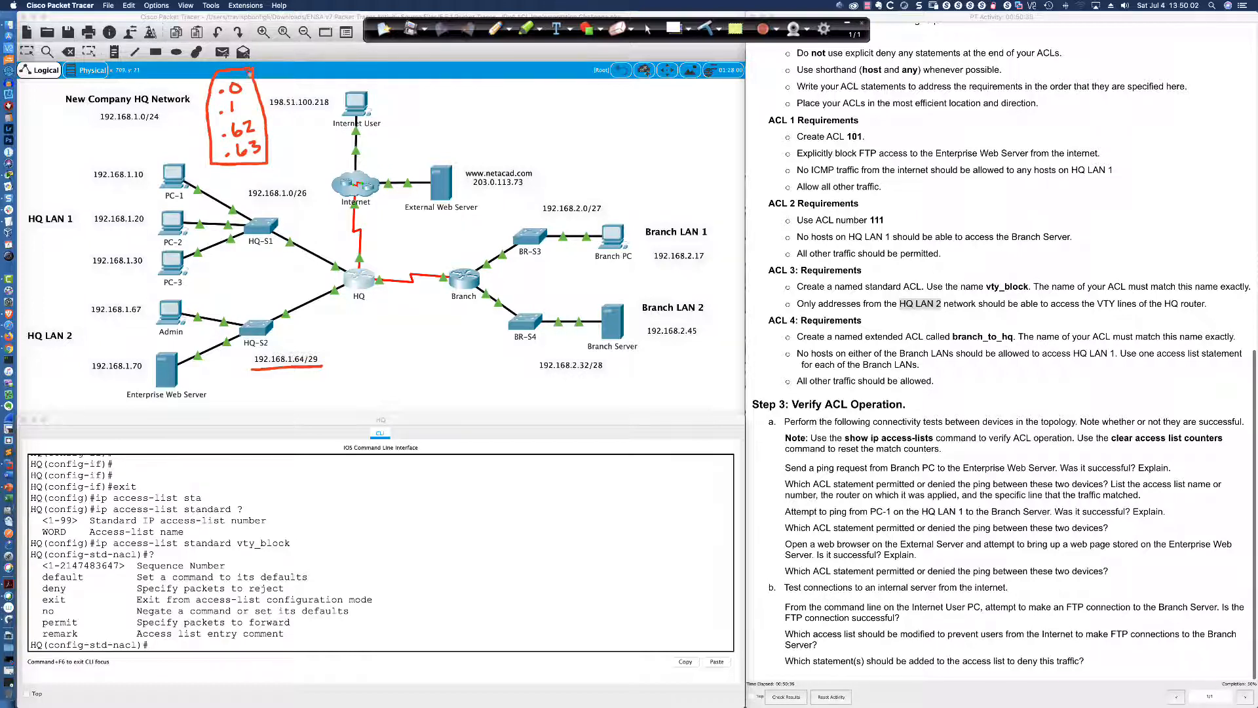
{"action": "mouse_move", "coordinate": [140, 107]}
{"action": "left_mouse_down"}
{"action": "mouse_move", "coordinate": [95, 116]}
{"action": "mouse_move", "coordinate": [154, 134]}
{"action": "mouse_move", "coordinate": [125, 107]}
{"action": "left_mouse_up"}
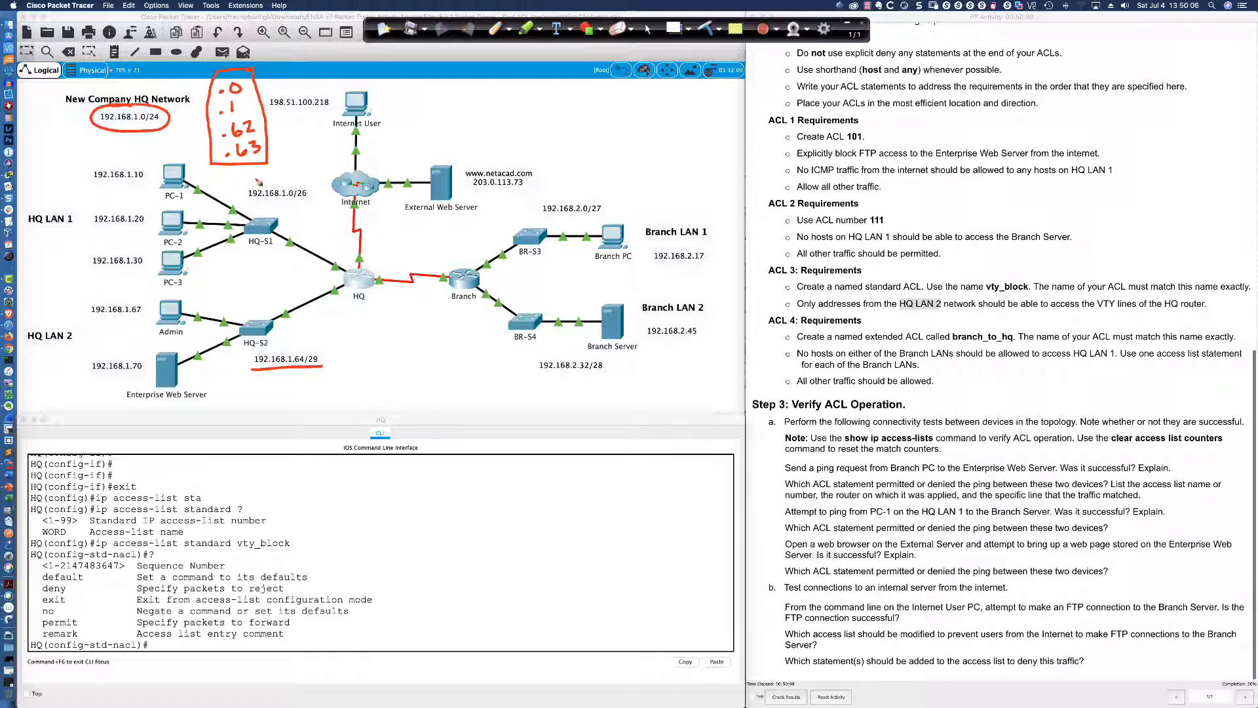
{"action": "mouse_move", "coordinate": [257, 179]}
{"action": "left_mouse_down"}
{"action": "mouse_move", "coordinate": [252, 208]}
{"action": "mouse_move", "coordinate": [309, 204]}
{"action": "mouse_move", "coordinate": [295, 174]}
{"action": "mouse_move", "coordinate": [261, 176]}
{"action": "left_mouse_up"}
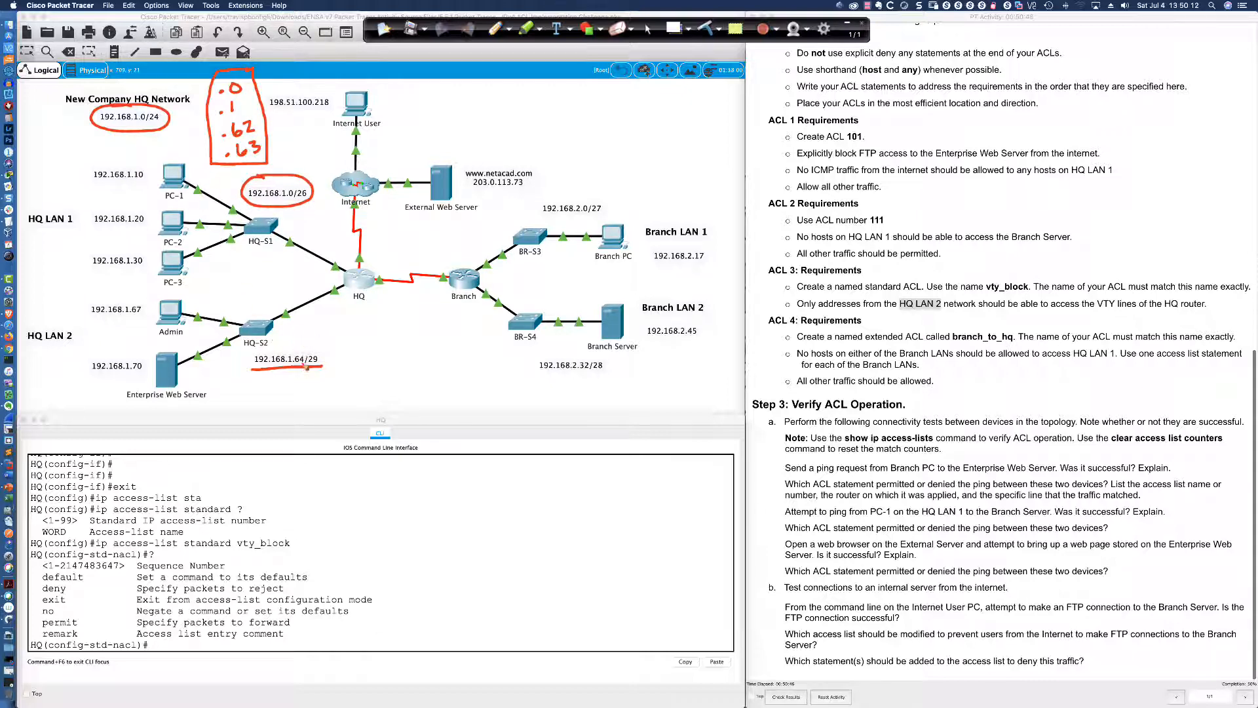
Write .64 and .65 beside the HQ LAN 2 /29 subnet
{"action": "left_click", "coordinate": [335, 347]}
{"action": "mouse_move", "coordinate": [351, 329]}
{"action": "left_mouse_down"}
{"action": "mouse_move", "coordinate": [348, 347]}
{"action": "mouse_move", "coordinate": [368, 348]}
{"action": "mouse_move", "coordinate": [358, 363]}
{"action": "left_mouse_up"}
{"action": "left_click", "coordinate": [349, 365]}
{"action": "mouse_move", "coordinate": [368, 350]}
{"action": "left_mouse_down"}
{"action": "mouse_move", "coordinate": [368, 365]}
{"action": "mouse_move", "coordinate": [375, 344]}
{"action": "left_mouse_up"}
Sketch the mask as 8-bit octets (8, 8, 8 = 24) with the last octet's 1 bits
{"action": "left_click", "coordinate": [309, 402]}
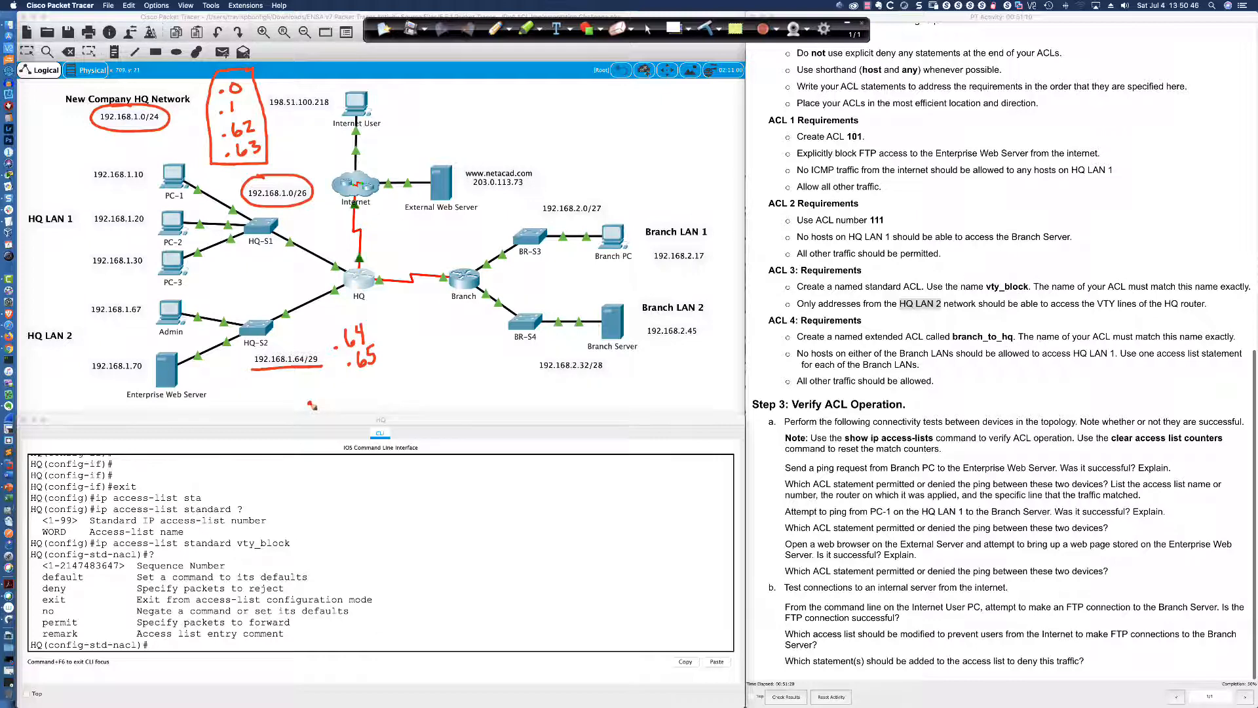
{"action": "left_click_drag", "start_coordinate": [169, 406], "coordinate": [296, 397]}
{"action": "left_click", "coordinate": [204, 406]}
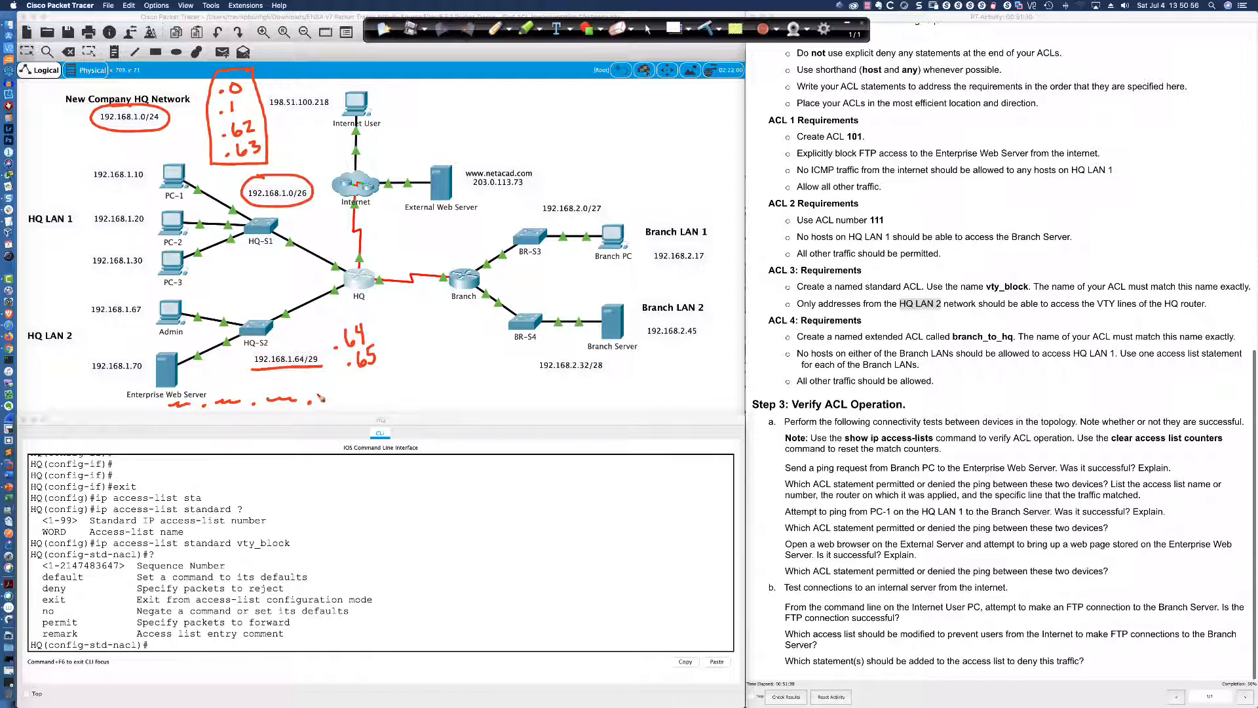
{"action": "left_click_drag", "start_coordinate": [321, 393], "coordinate": [320, 404]}
{"action": "mouse_move", "coordinate": [182, 416]}
{"action": "left_mouse_down"}
{"action": "mouse_move", "coordinate": [289, 411]}
{"action": "mouse_move", "coordinate": [255, 452]}
{"action": "left_mouse_up"}
{"action": "mouse_move", "coordinate": [320, 393]}
{"action": "left_mouse_down"}
{"action": "mouse_move", "coordinate": [319, 404]}
{"action": "mouse_move", "coordinate": [365, 408]}
{"action": "left_mouse_up"}
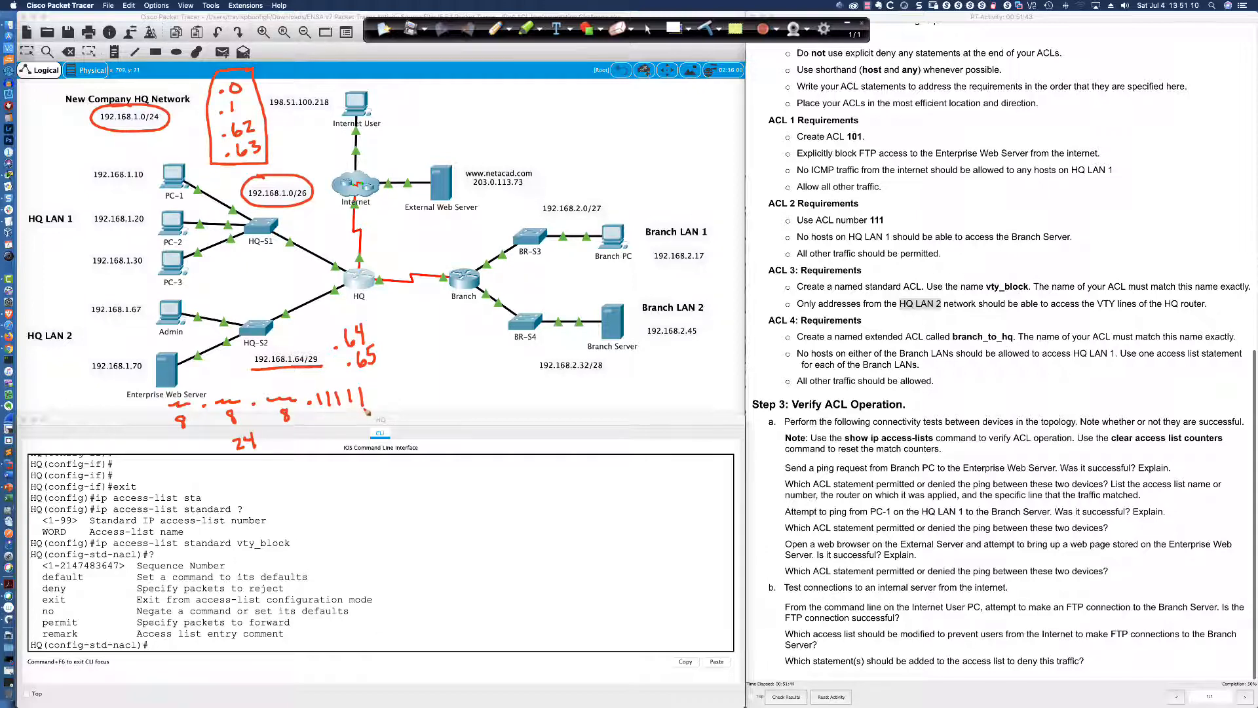
Complete the mask as 11111000 with bit values, mark .72 as the next subnet, and scribble out .64/.65
{"action": "mouse_move", "coordinate": [378, 389]}
{"action": "left_mouse_down"}
{"action": "mouse_move", "coordinate": [414, 400]}
{"action": "mouse_move", "coordinate": [414, 387]}
{"action": "mouse_move", "coordinate": [436, 405]}
{"action": "left_mouse_up"}
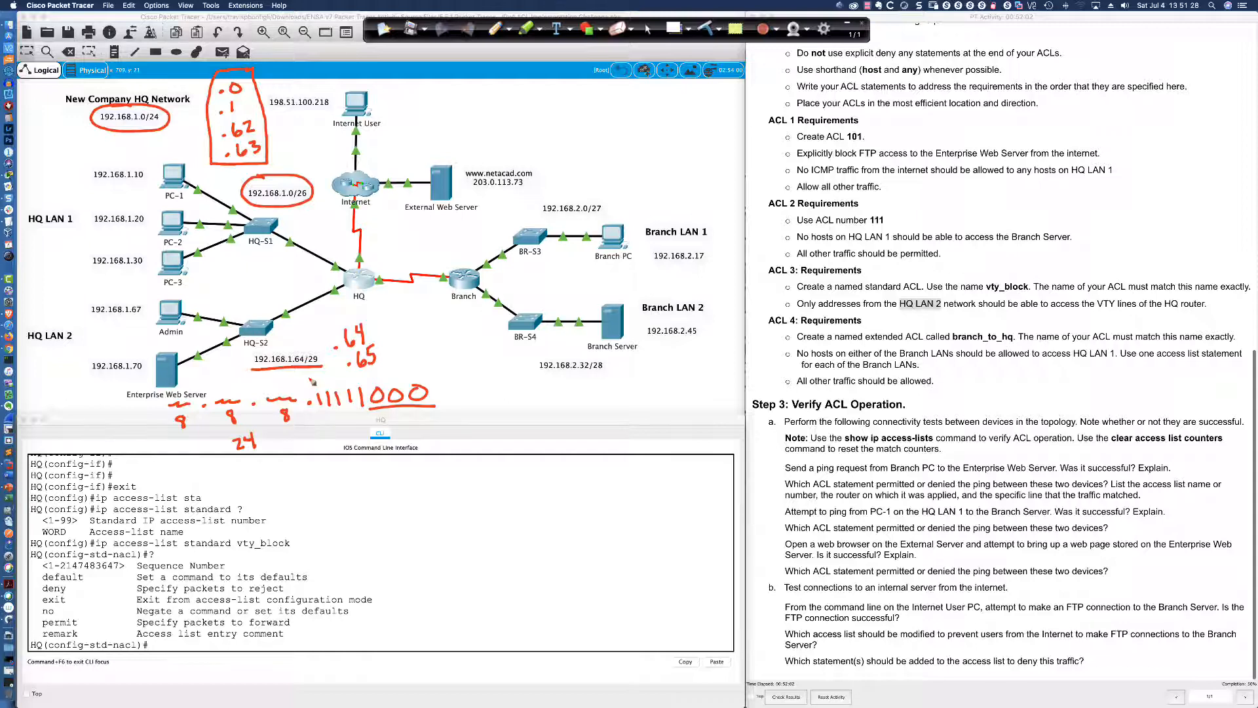
{"action": "mouse_move", "coordinate": [321, 382]}
{"action": "left_mouse_down"}
{"action": "mouse_move", "coordinate": [327, 416]}
{"action": "mouse_move", "coordinate": [349, 417]}
{"action": "mouse_move", "coordinate": [365, 381]}
{"action": "left_mouse_up"}
{"action": "left_click_drag", "start_coordinate": [417, 338], "coordinate": [460, 338]}
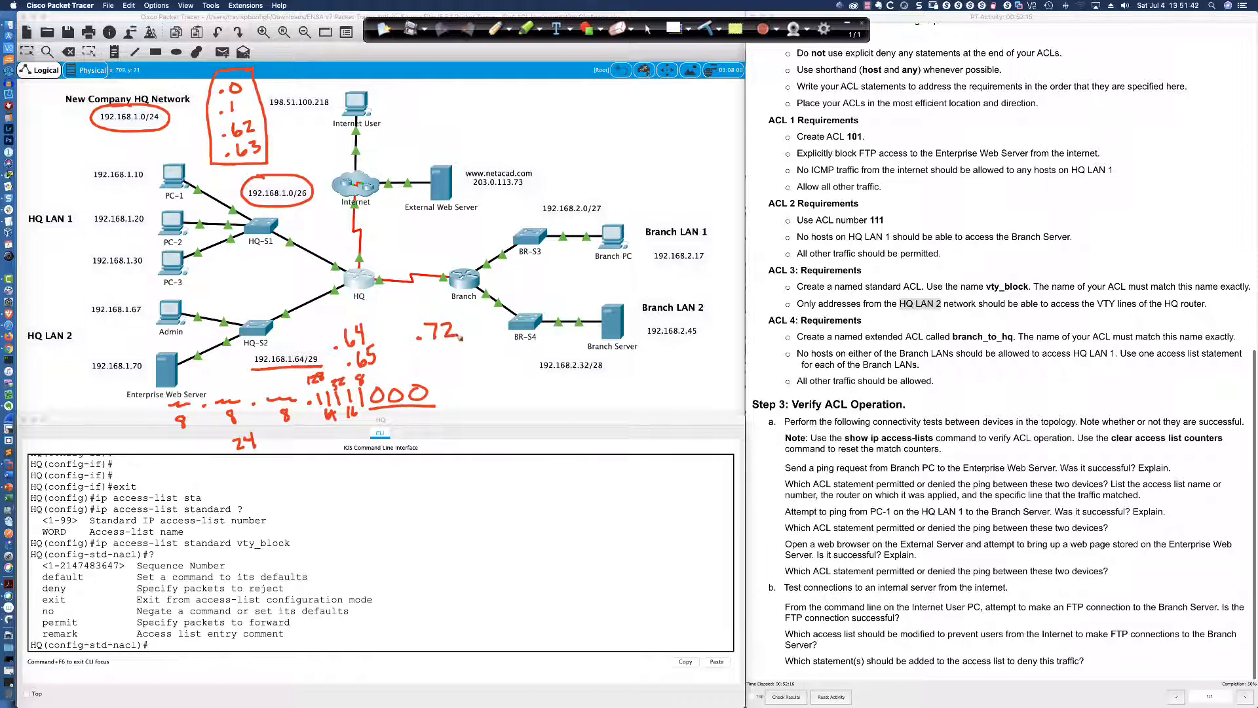
{"action": "mouse_move", "coordinate": [380, 333]}
{"action": "left_mouse_down"}
{"action": "mouse_move", "coordinate": [410, 334]}
{"action": "mouse_move", "coordinate": [414, 381]}
{"action": "left_mouse_up"}
{"action": "mouse_move", "coordinate": [348, 330]}
{"action": "left_mouse_down"}
{"action": "mouse_move", "coordinate": [363, 331]}
{"action": "mouse_move", "coordinate": [367, 366]}
{"action": "mouse_move", "coordinate": [351, 352]}
{"action": "left_mouse_up"}
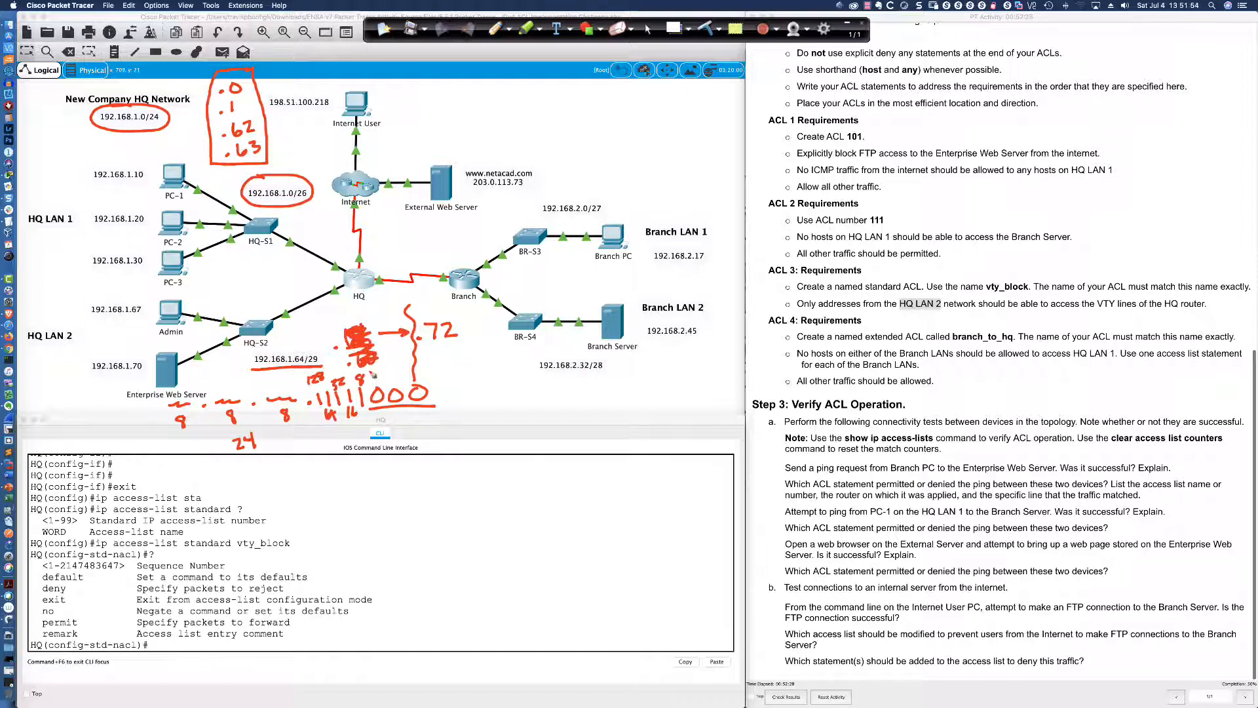
List HQ LAN 2 addresses .64, .65, .70 and .71 over the CLI area
{"action": "left_click", "coordinate": [338, 474]}
{"action": "mouse_move", "coordinate": [365, 460]}
{"action": "left_mouse_down"}
{"action": "mouse_move", "coordinate": [360, 473]}
{"action": "mouse_move", "coordinate": [388, 470]}
{"action": "mouse_move", "coordinate": [368, 504]}
{"action": "mouse_move", "coordinate": [391, 486]}
{"action": "mouse_move", "coordinate": [380, 532]}
{"action": "mouse_move", "coordinate": [401, 522]}
{"action": "mouse_move", "coordinate": [396, 562]}
{"action": "left_mouse_up"}
{"action": "left_click", "coordinate": [355, 503]}
{"action": "left_click", "coordinate": [363, 528]}
{"action": "left_click", "coordinate": [370, 556]}
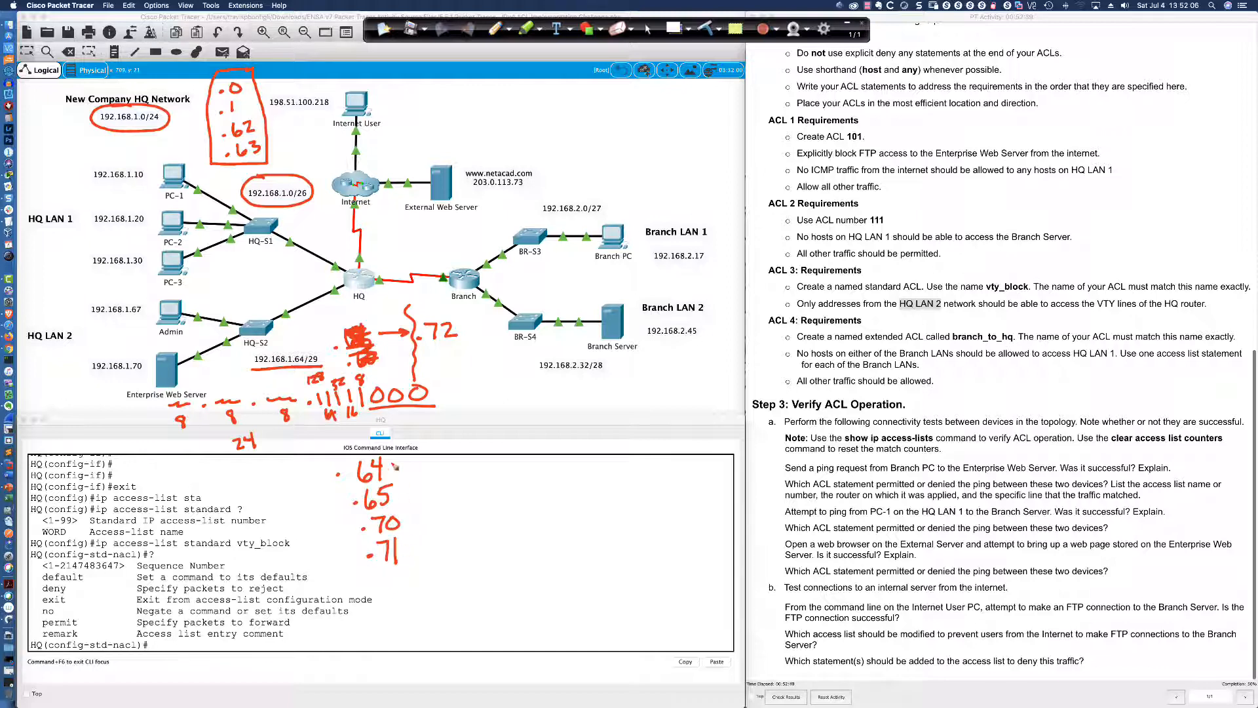
Bracket the .64–.71 list, underline .72, and work out 255 − .248 = 7
{"action": "mouse_move", "coordinate": [389, 460]}
{"action": "left_mouse_down"}
{"action": "mouse_move", "coordinate": [359, 450]}
{"action": "mouse_move", "coordinate": [346, 580]}
{"action": "mouse_move", "coordinate": [420, 461]}
{"action": "mouse_move", "coordinate": [390, 453]}
{"action": "left_mouse_up"}
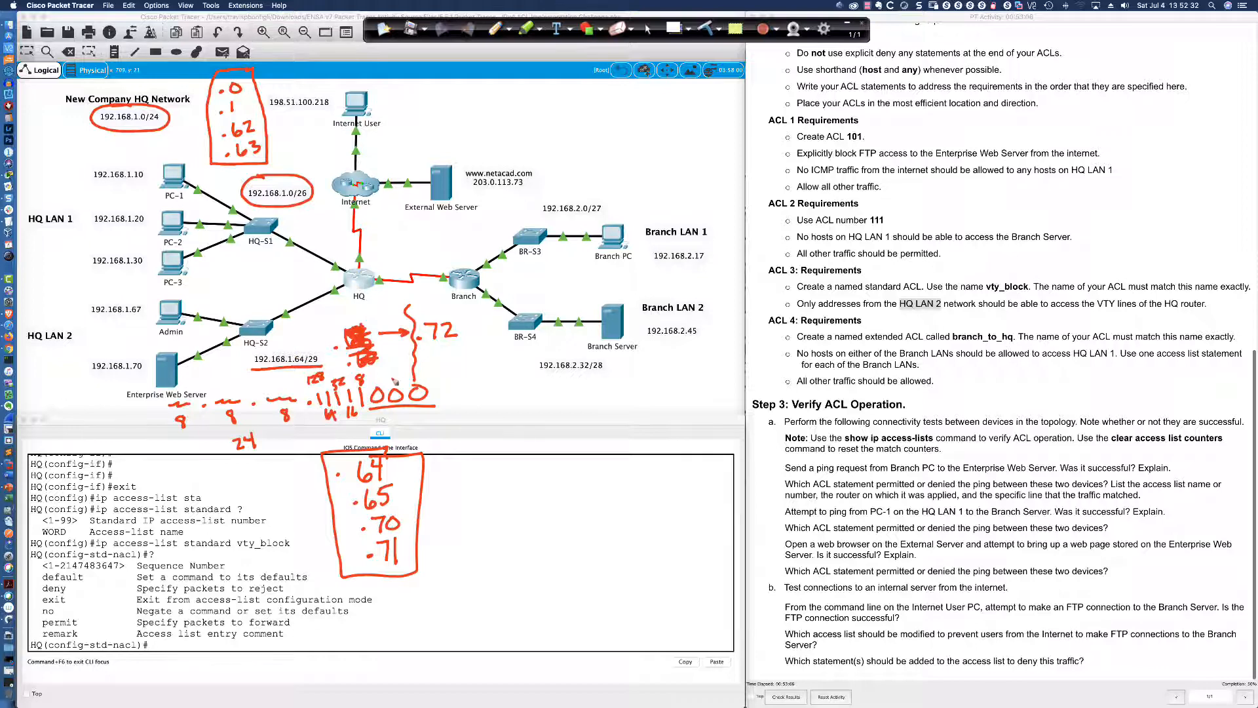
{"action": "left_click_drag", "start_coordinate": [422, 342], "coordinate": [464, 339]}
{"action": "mouse_move", "coordinate": [364, 371]}
{"action": "left_mouse_down"}
{"action": "mouse_move", "coordinate": [350, 385]}
{"action": "mouse_move", "coordinate": [365, 371]}
{"action": "left_mouse_up"}
{"action": "mouse_move", "coordinate": [484, 388]}
{"action": "left_mouse_down"}
{"action": "mouse_move", "coordinate": [495, 401]}
{"action": "mouse_move", "coordinate": [512, 388]}
{"action": "mouse_move", "coordinate": [511, 401]}
{"action": "mouse_move", "coordinate": [523, 383]}
{"action": "left_mouse_up"}
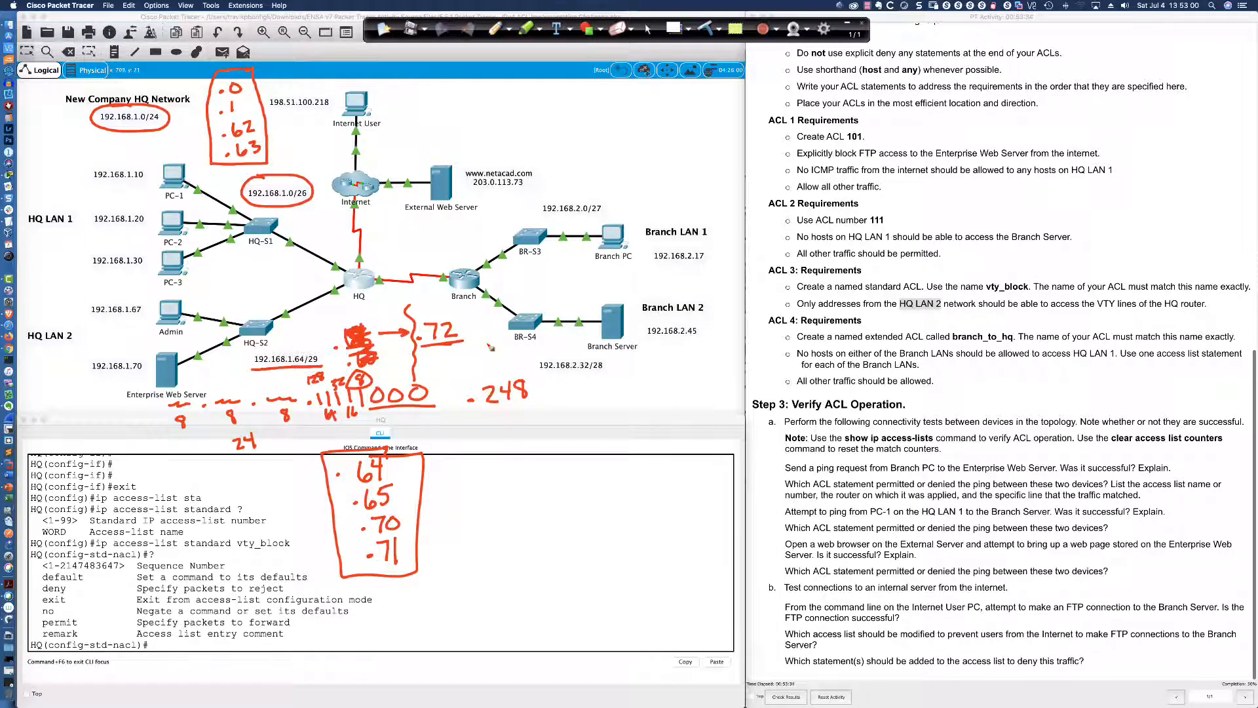
{"action": "mouse_move", "coordinate": [483, 361]}
{"action": "left_mouse_down"}
{"action": "mouse_move", "coordinate": [495, 373]}
{"action": "mouse_move", "coordinate": [517, 360]}
{"action": "mouse_move", "coordinate": [514, 372]}
{"action": "mouse_move", "coordinate": [528, 354]}
{"action": "left_mouse_up"}
{"action": "left_click_drag", "start_coordinate": [448, 412], "coordinate": [577, 398]}
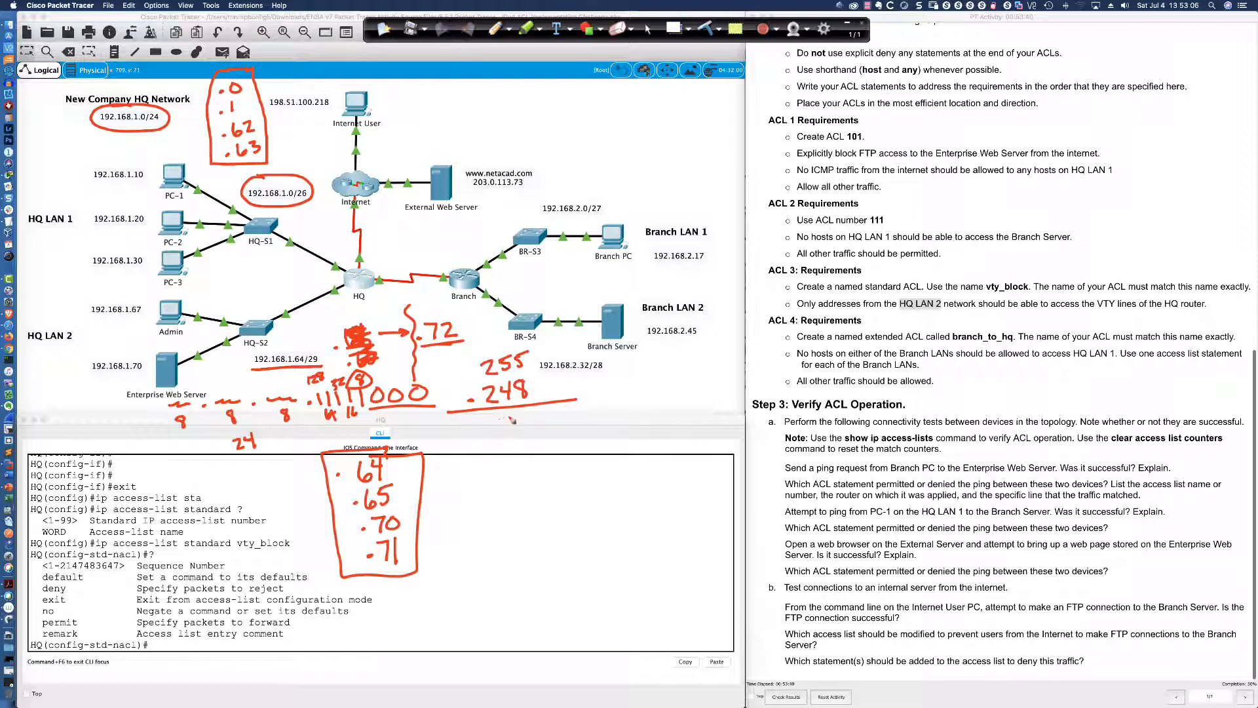
{"action": "mouse_move", "coordinate": [502, 416]}
{"action": "left_mouse_down"}
{"action": "mouse_move", "coordinate": [515, 437]}
{"action": "mouse_move", "coordinate": [530, 423]}
{"action": "left_mouse_up"}
Circle hosts .67 and .70, write the wildcard 0.0.0.7, then clear all annotations
{"action": "mouse_move", "coordinate": [394, 483]}
{"action": "left_mouse_down"}
{"action": "mouse_move", "coordinate": [354, 488]}
{"action": "mouse_move", "coordinate": [357, 542]}
{"action": "mouse_move", "coordinate": [413, 536]}
{"action": "mouse_move", "coordinate": [407, 479]}
{"action": "left_mouse_up"}
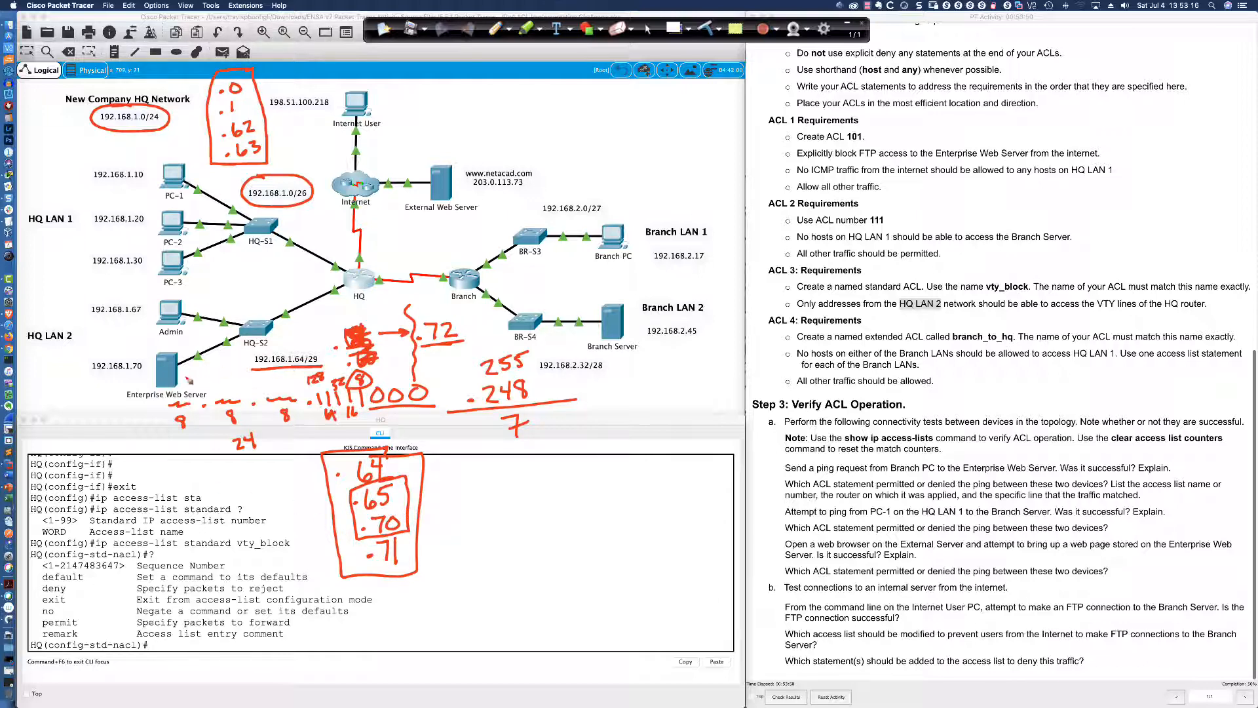
{"action": "left_click_drag", "start_coordinate": [140, 365], "coordinate": [139, 355]}
{"action": "left_click_drag", "start_coordinate": [129, 298], "coordinate": [148, 303]}
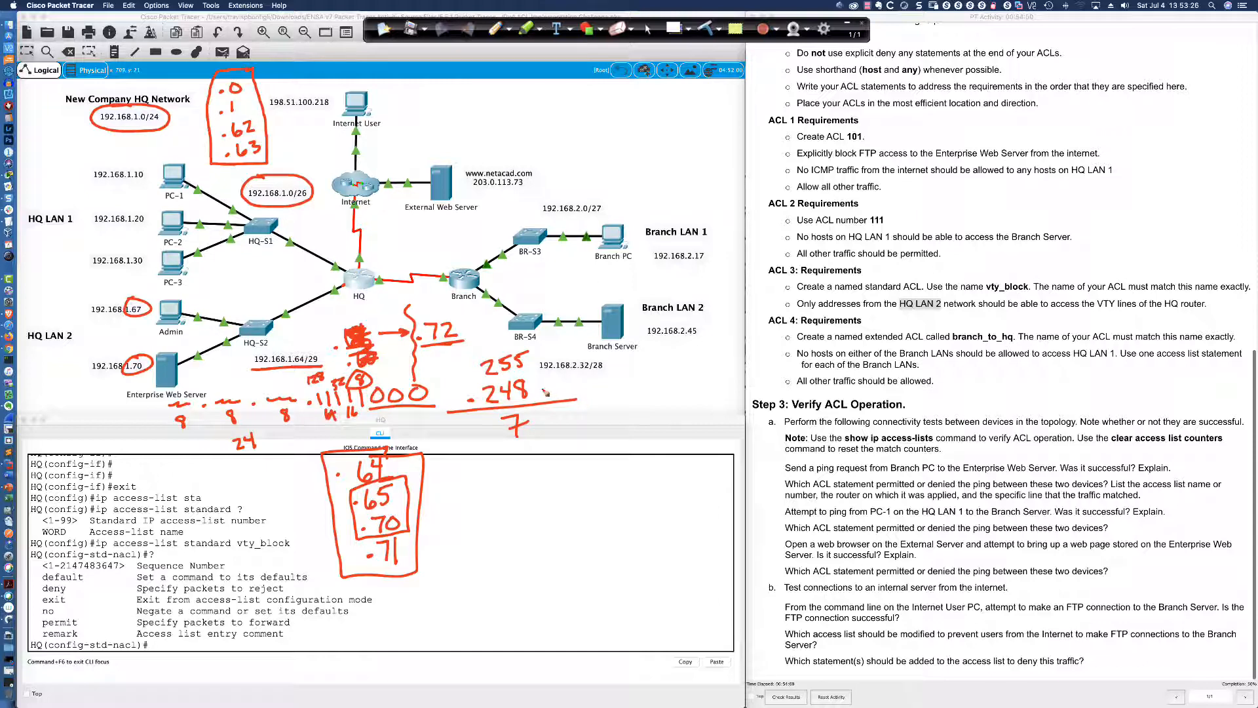
{"action": "mouse_move", "coordinate": [415, 425]}
{"action": "left_mouse_down"}
{"action": "mouse_move", "coordinate": [476, 434]}
{"action": "mouse_move", "coordinate": [483, 421]}
{"action": "left_mouse_up"}
{"action": "left_click", "coordinate": [427, 435]}
{"action": "left_click", "coordinate": [460, 433]}
{"action": "left_click", "coordinate": [495, 432]}
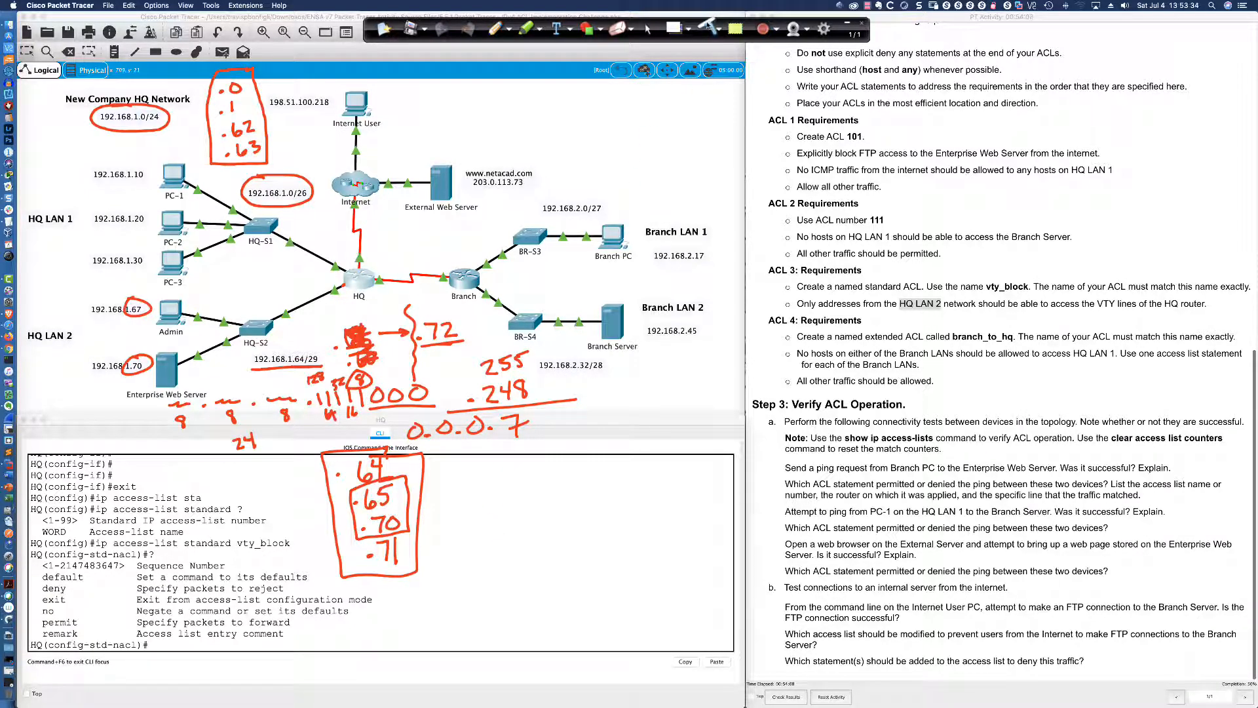
{"action": "left_click", "coordinate": [709, 27]}
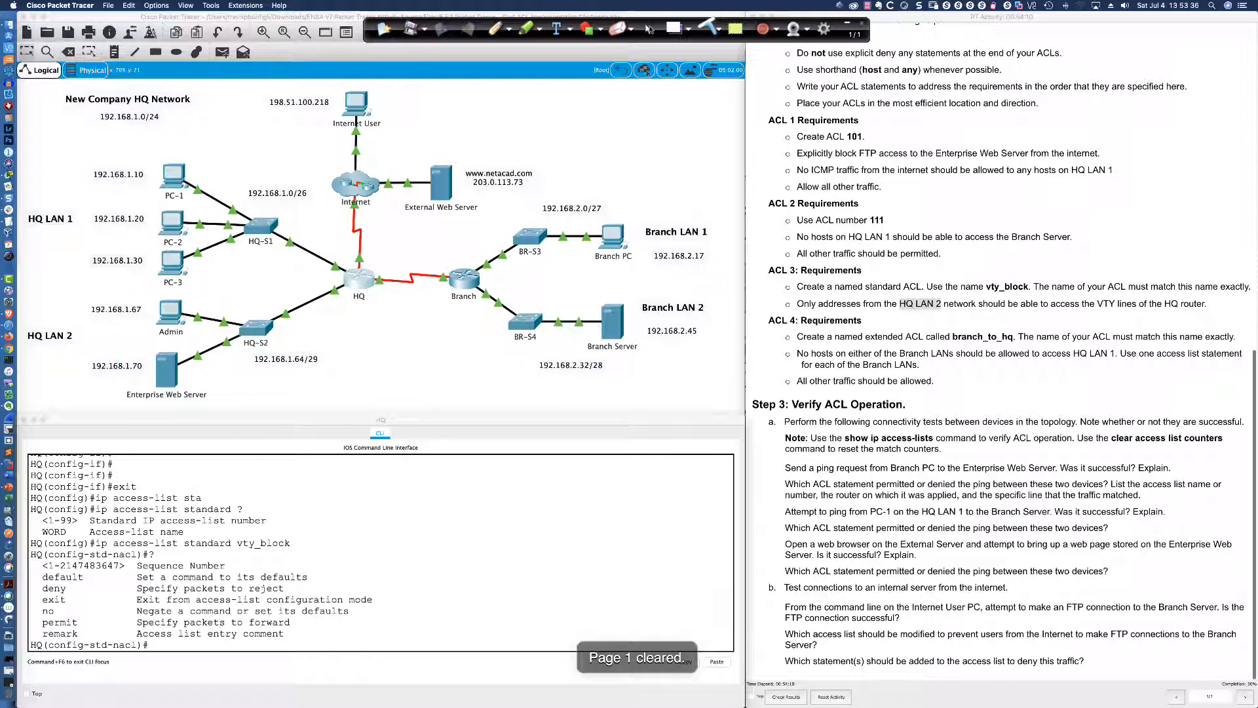
In HQ's vty_block list, enter 'permit 192.168.1.64 0.0.0.7' after checking options with '?'
{"action": "left_click", "coordinate": [650, 28]}
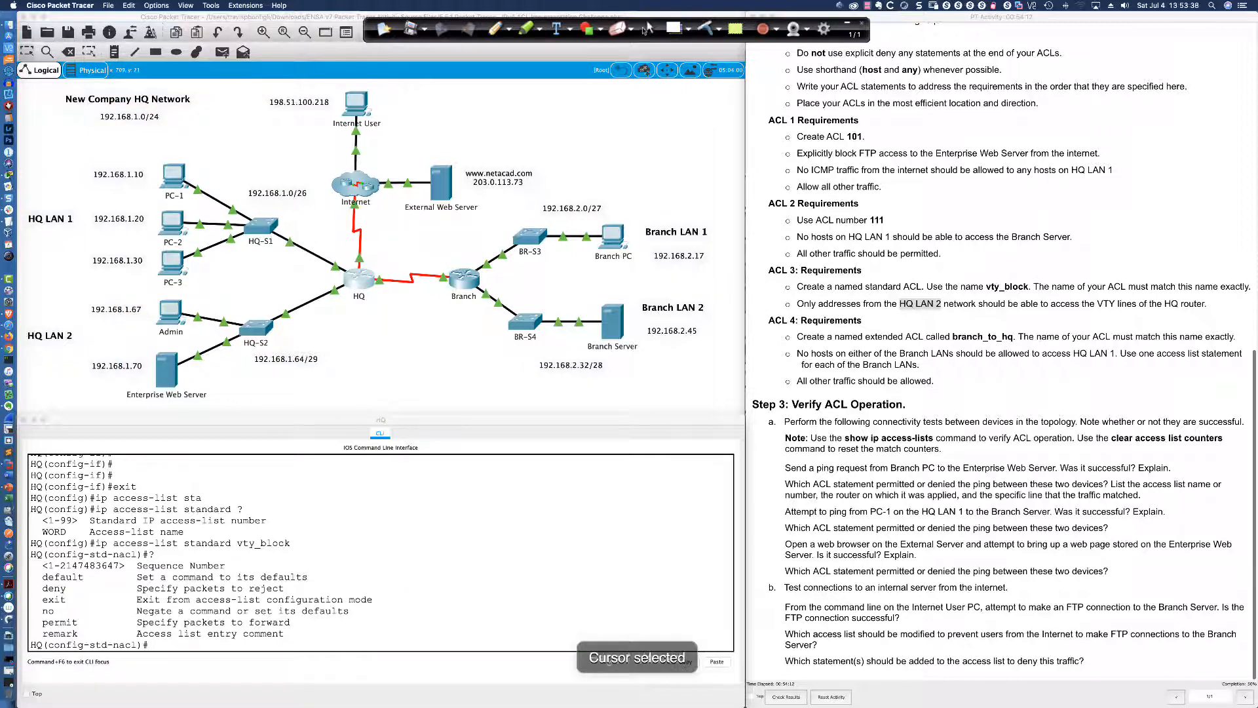
{"action": "left_click", "coordinate": [194, 642]}
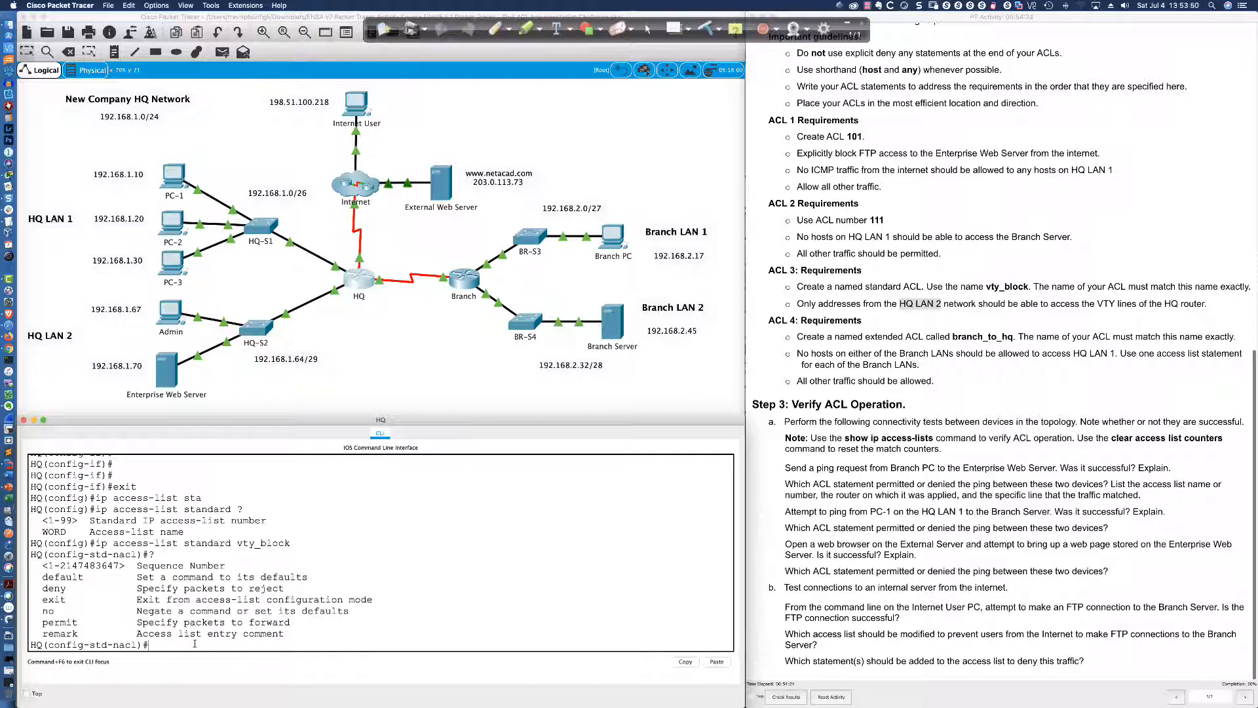
{"action": "type", "text": "permit 192.1"}
{"action": "key", "text": "BackSpace"}
{"action": "key", "text": "BackSpace"}
{"action": "key", "text": "BackSpace"}
{"action": "type", "text": "?"}
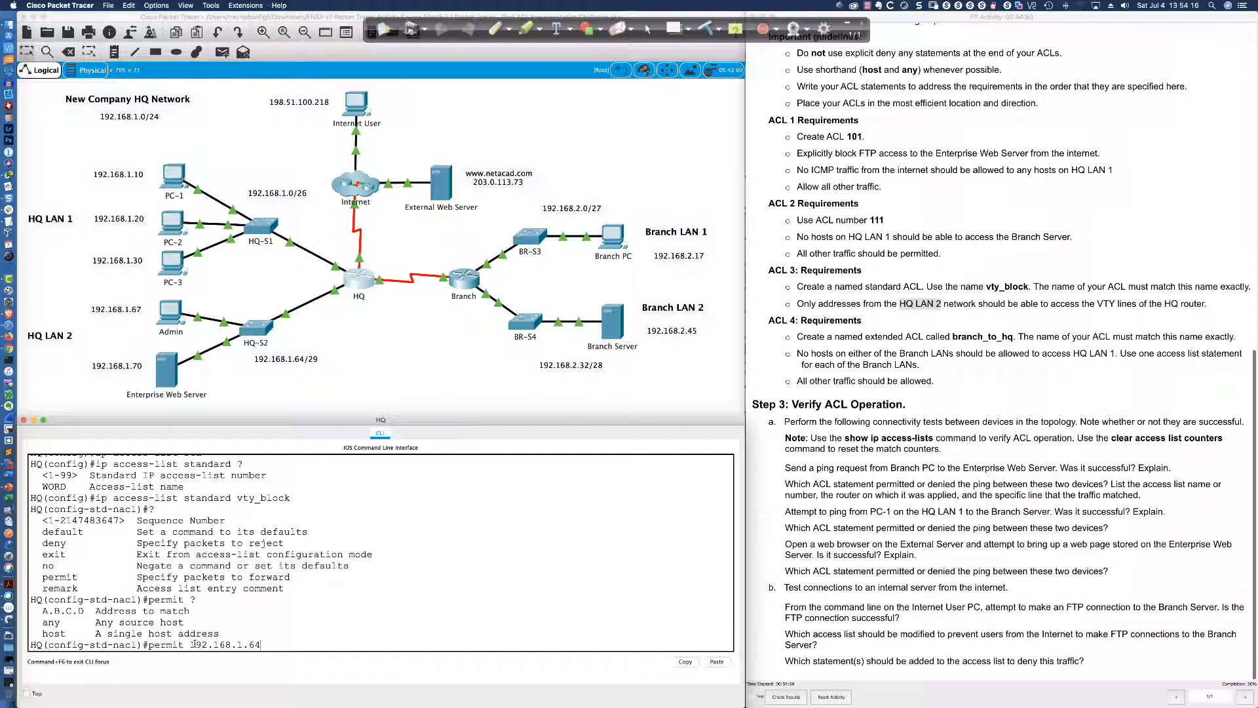
{"action": "type", "text": "0.0.0.7 ?"}
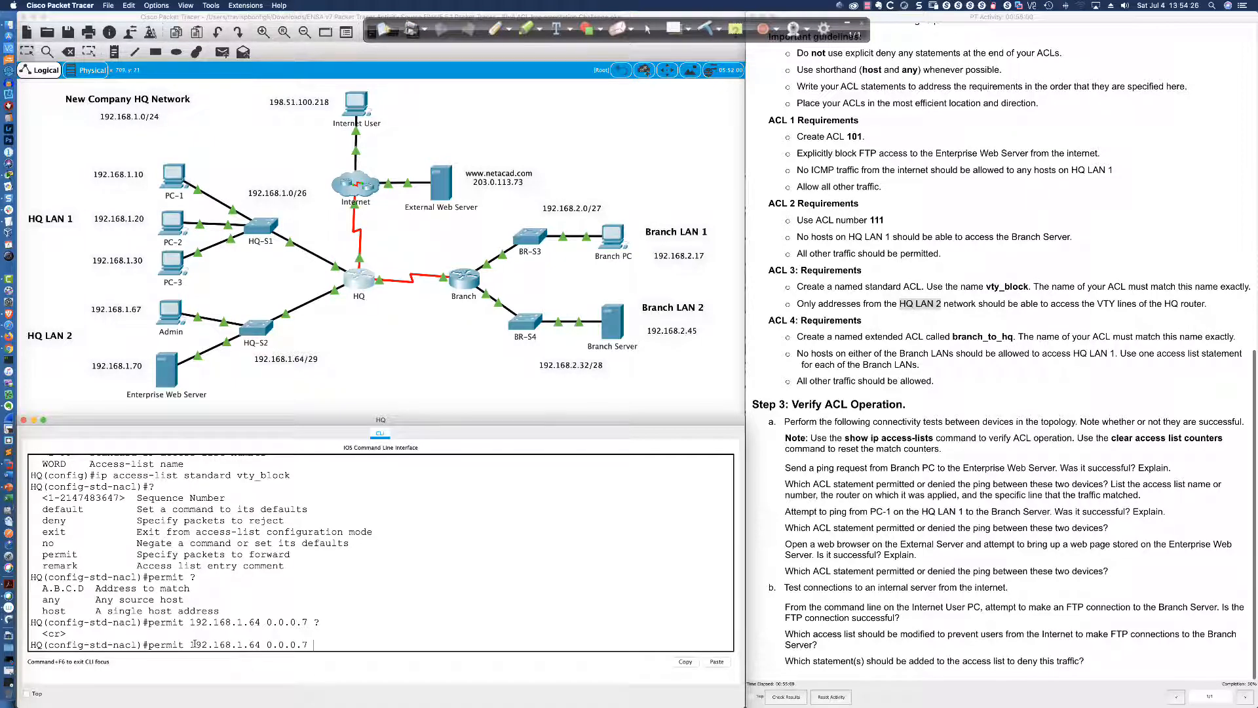
{"action": "key", "text": "Return"}
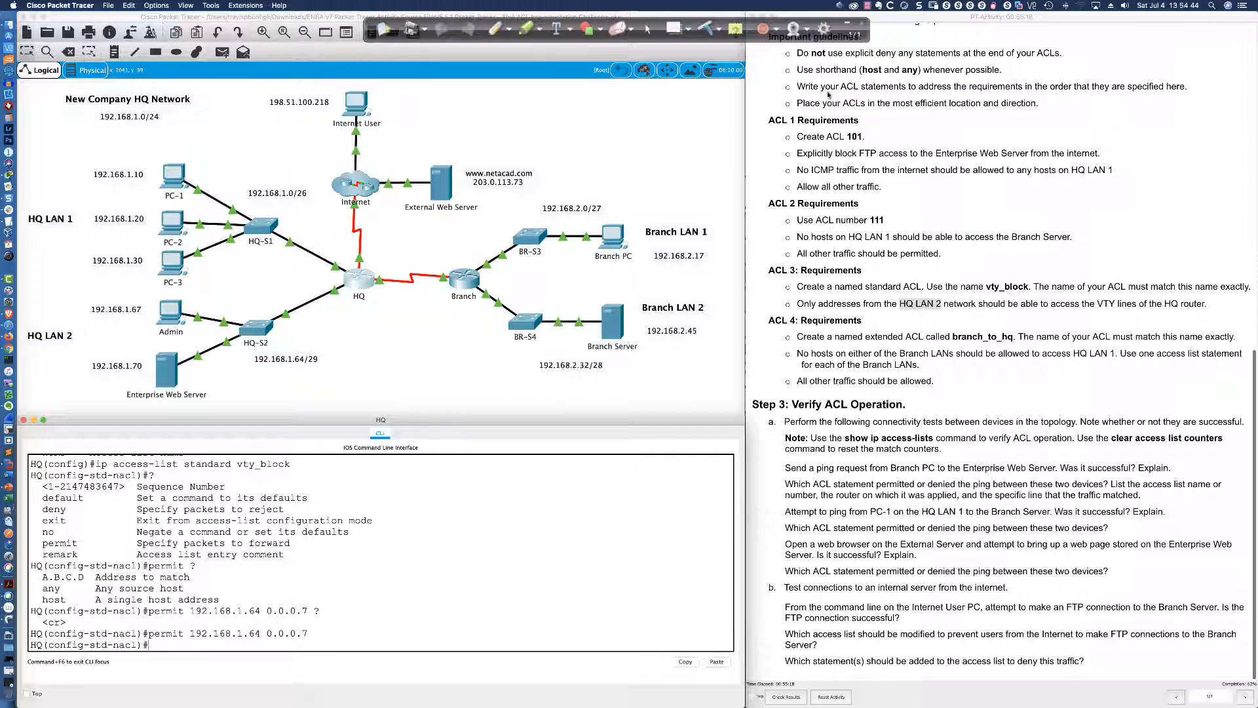
Highlight the no-explicit-deny guideline and the new permit 192.168.1.64 0.0.0.7 statement
{"action": "left_click_drag", "start_coordinate": [795, 55], "coordinate": [1075, 54]}
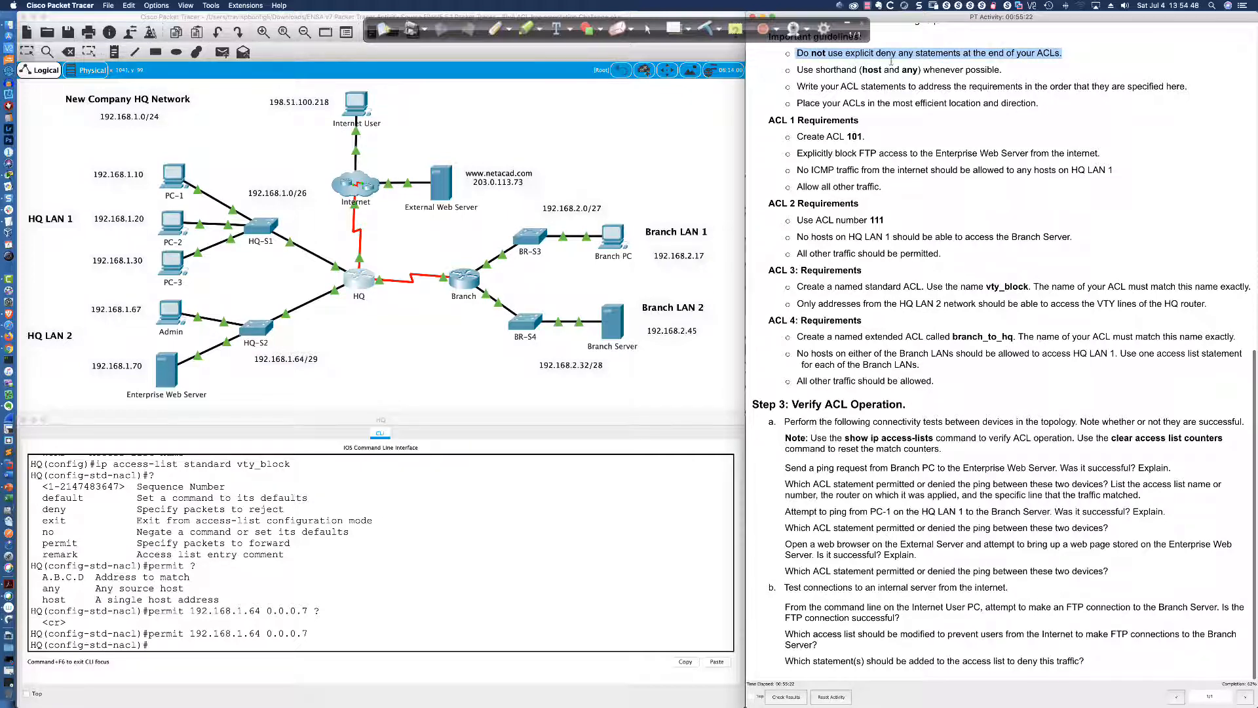
{"action": "left_click", "coordinate": [781, 310]}
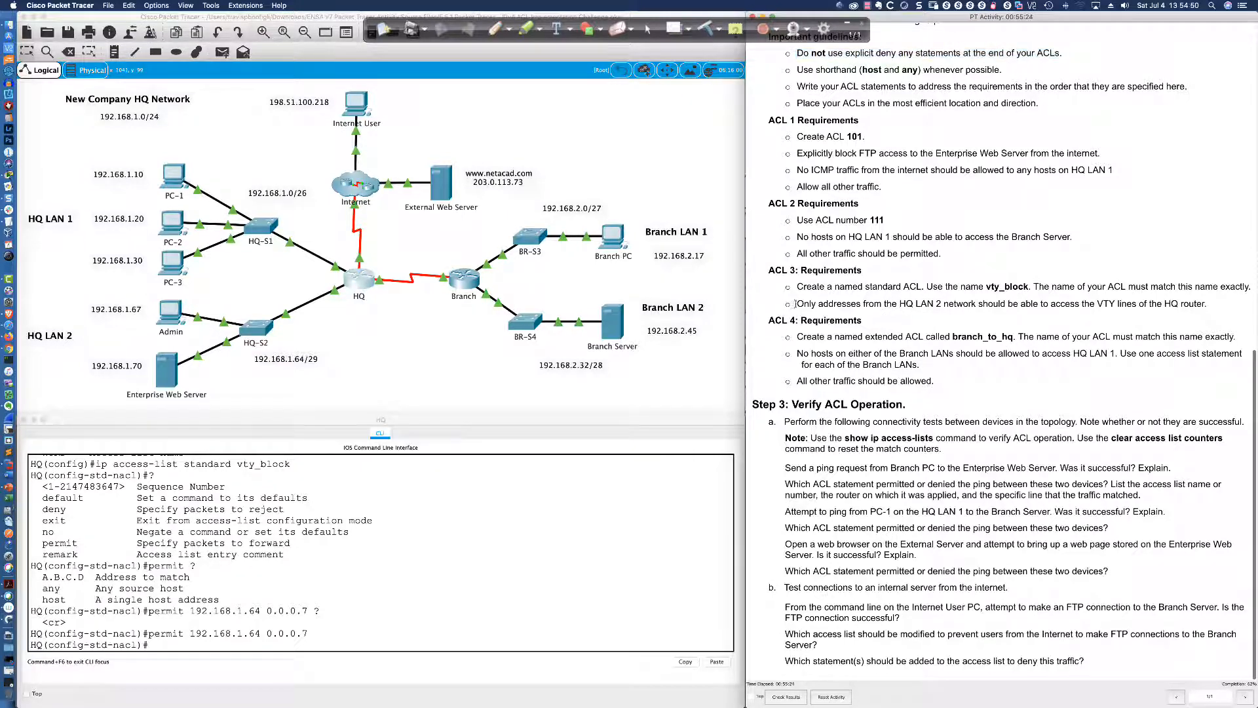
{"action": "left_click", "coordinate": [176, 643]}
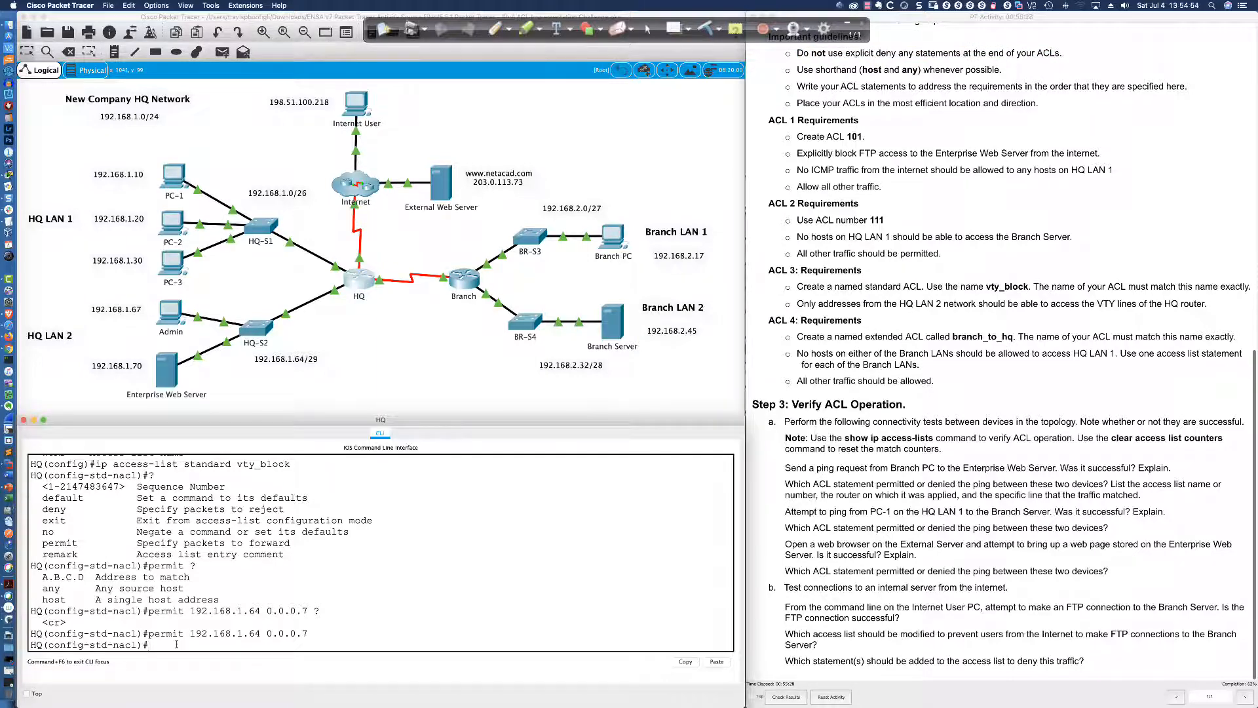
{"action": "left_click_drag", "start_coordinate": [149, 633], "coordinate": [307, 633]}
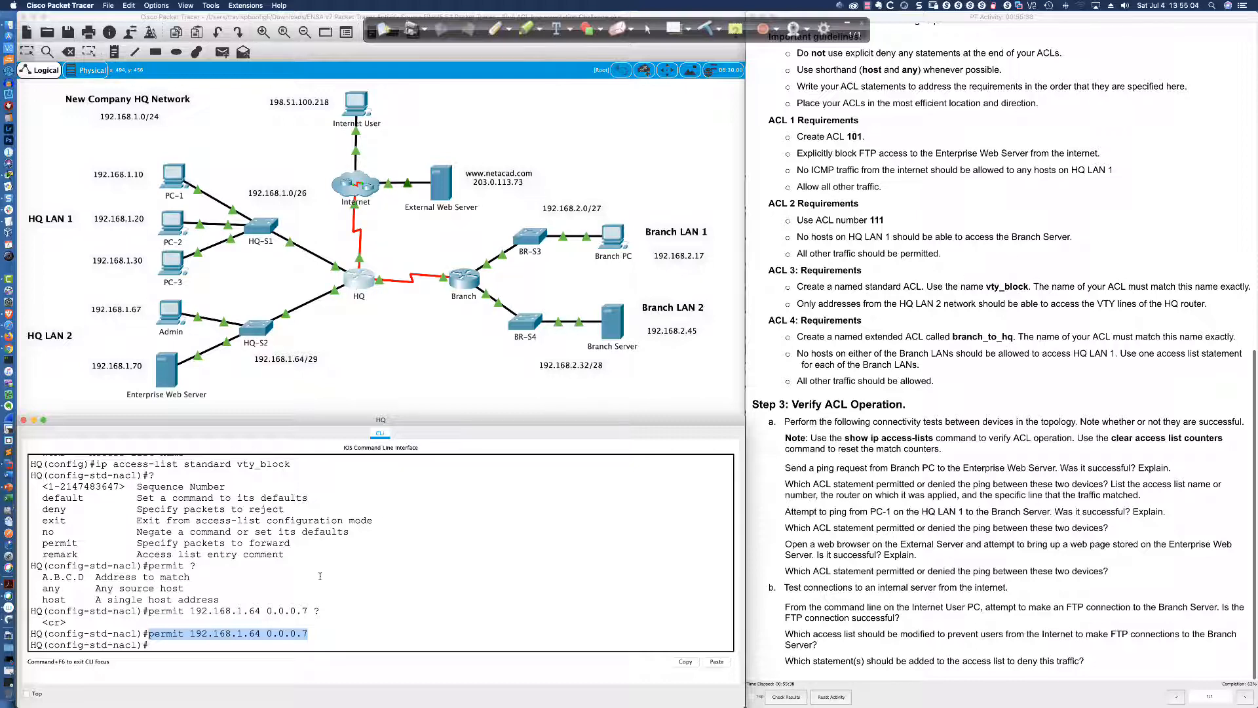
{"action": "left_click", "coordinate": [248, 644]}
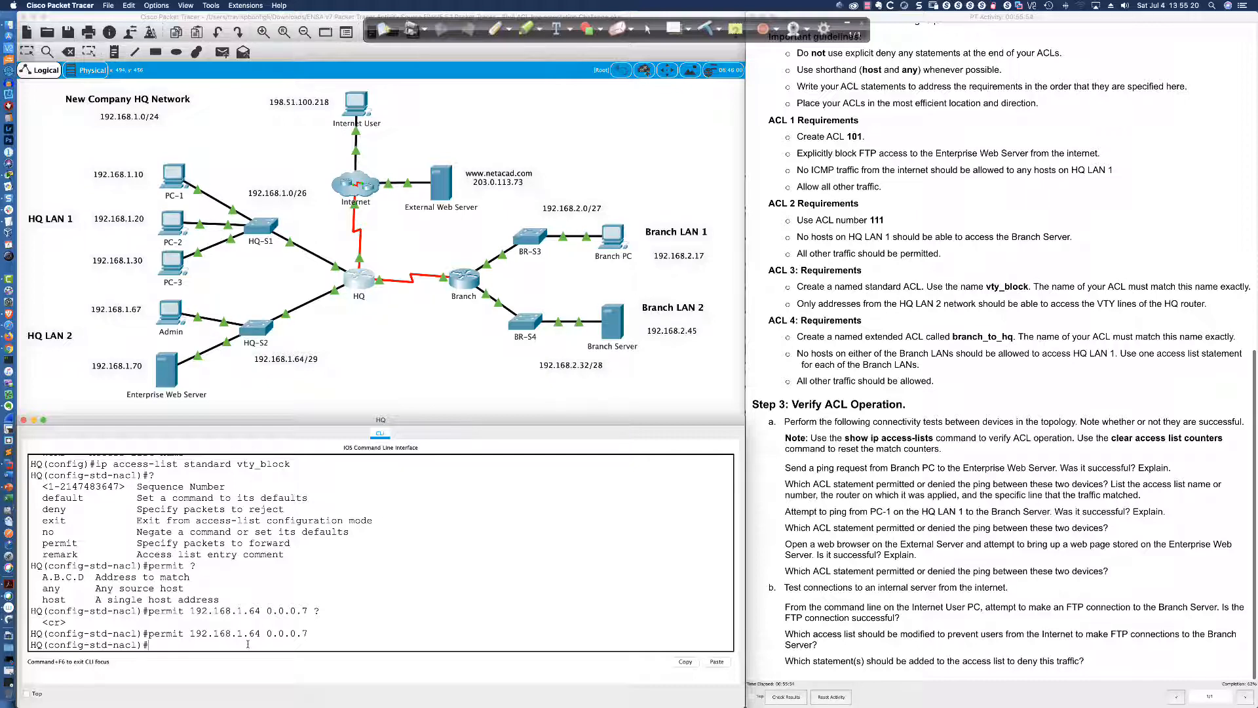
Enter 'line vty 0 4' on HQ, then launch SecureCRT and dismiss its update and Telnet prompts
{"action": "type", "text": "line vty 0 4"}
{"action": "key", "text": "Return"}
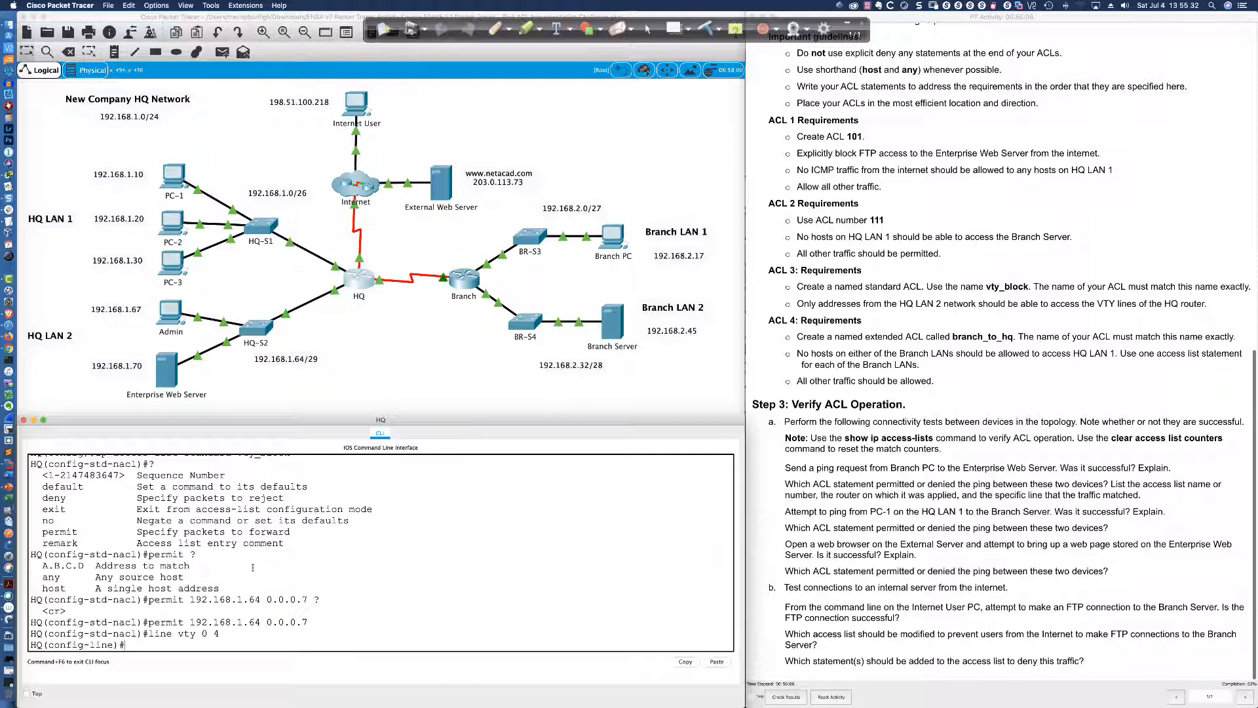
{"action": "left_click", "coordinate": [14, 432]}
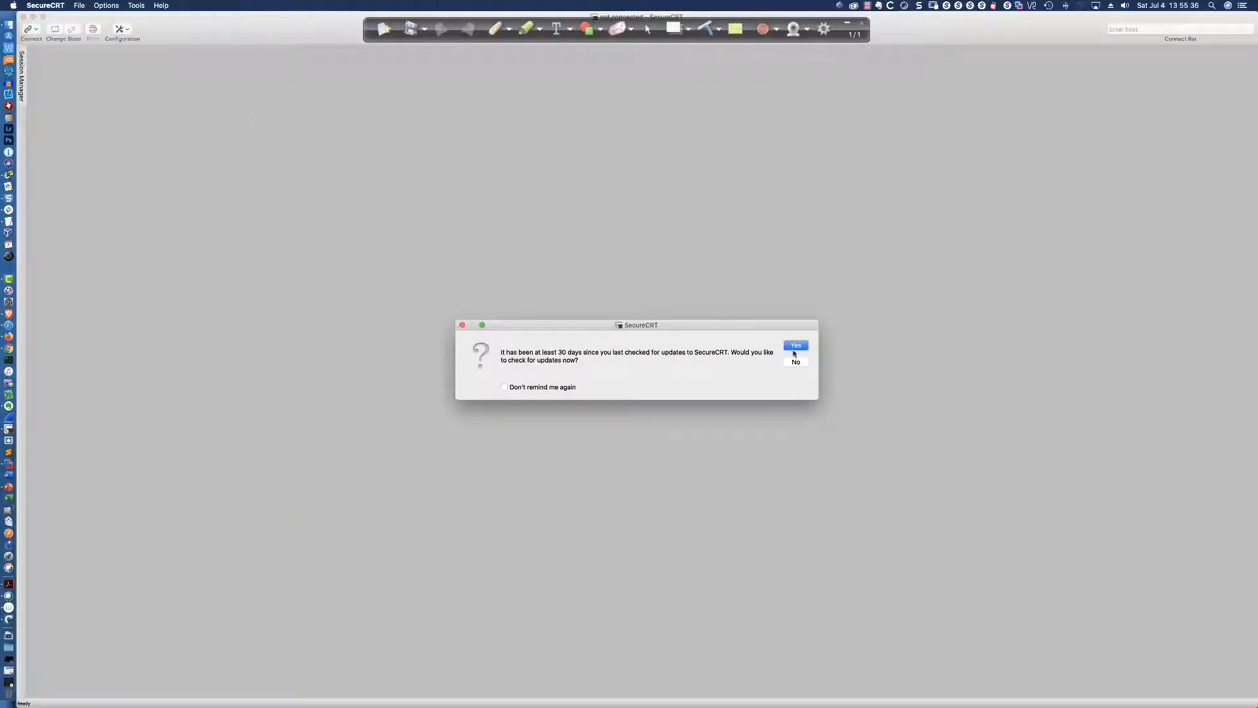
{"action": "left_click", "coordinate": [795, 362]}
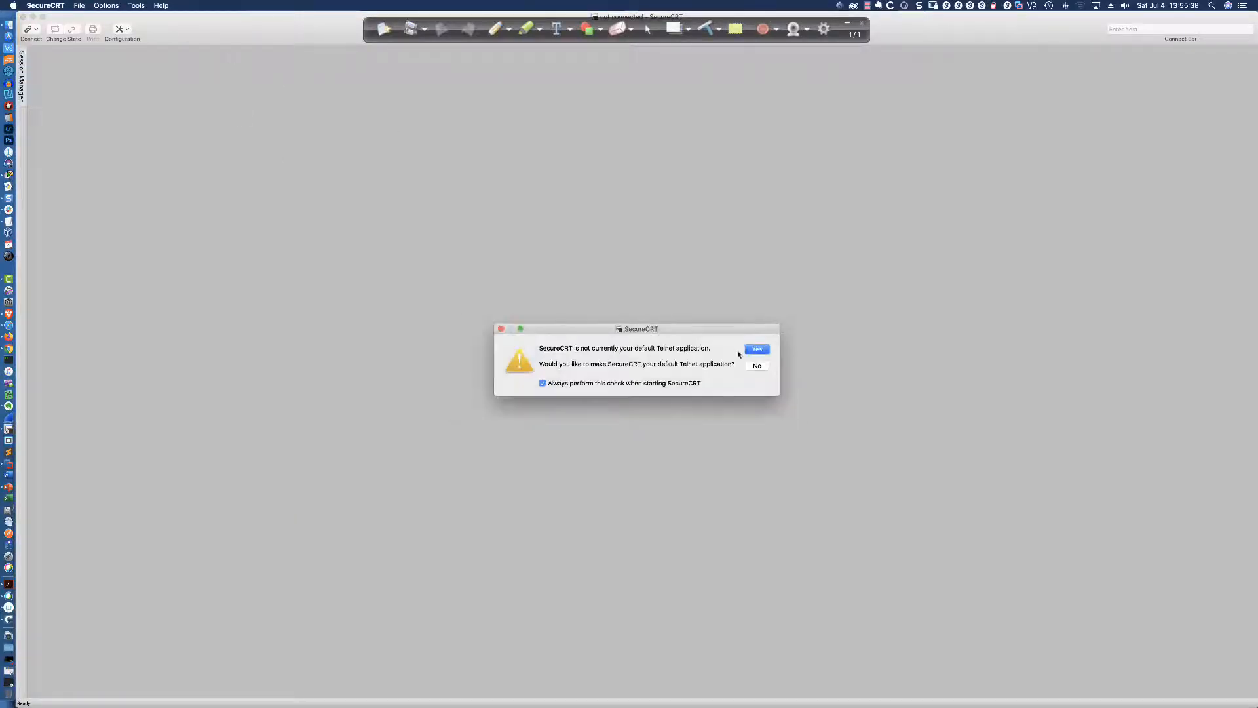
{"action": "left_click", "coordinate": [748, 363]}
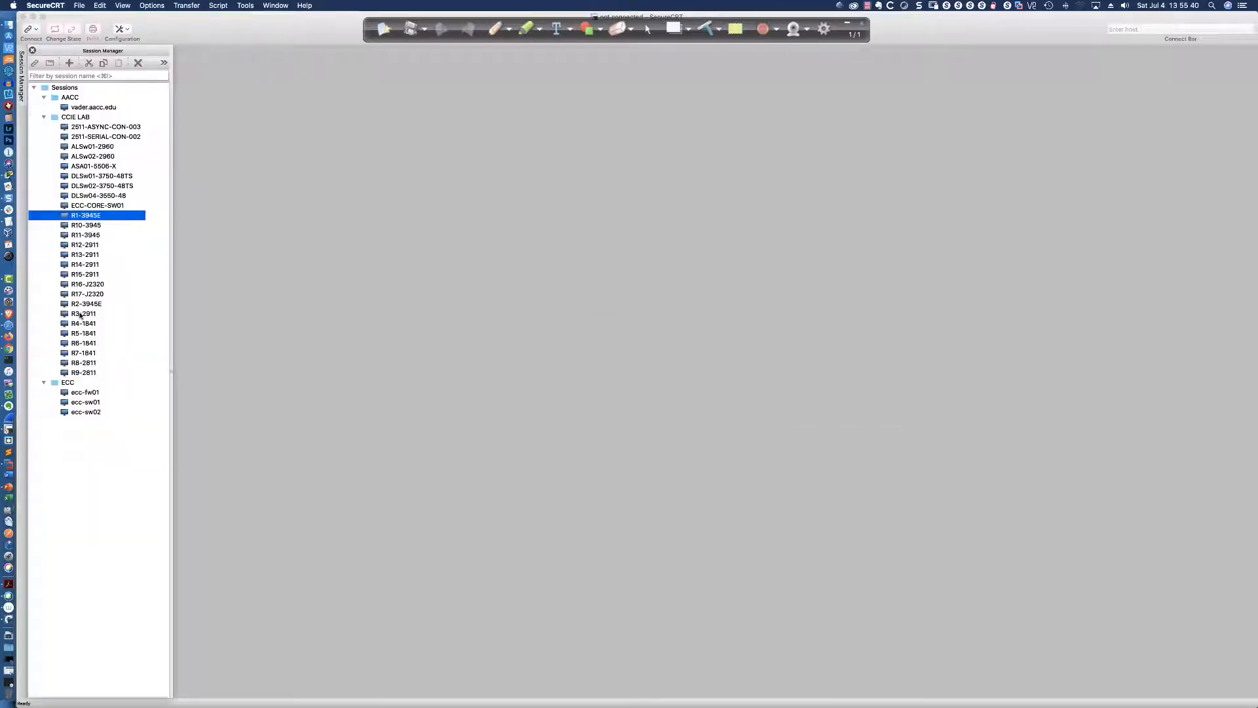
Open the R8-2811 session and create standard ACL vty_block from global configuration mode
{"action": "double_click", "coordinate": [86, 362]}
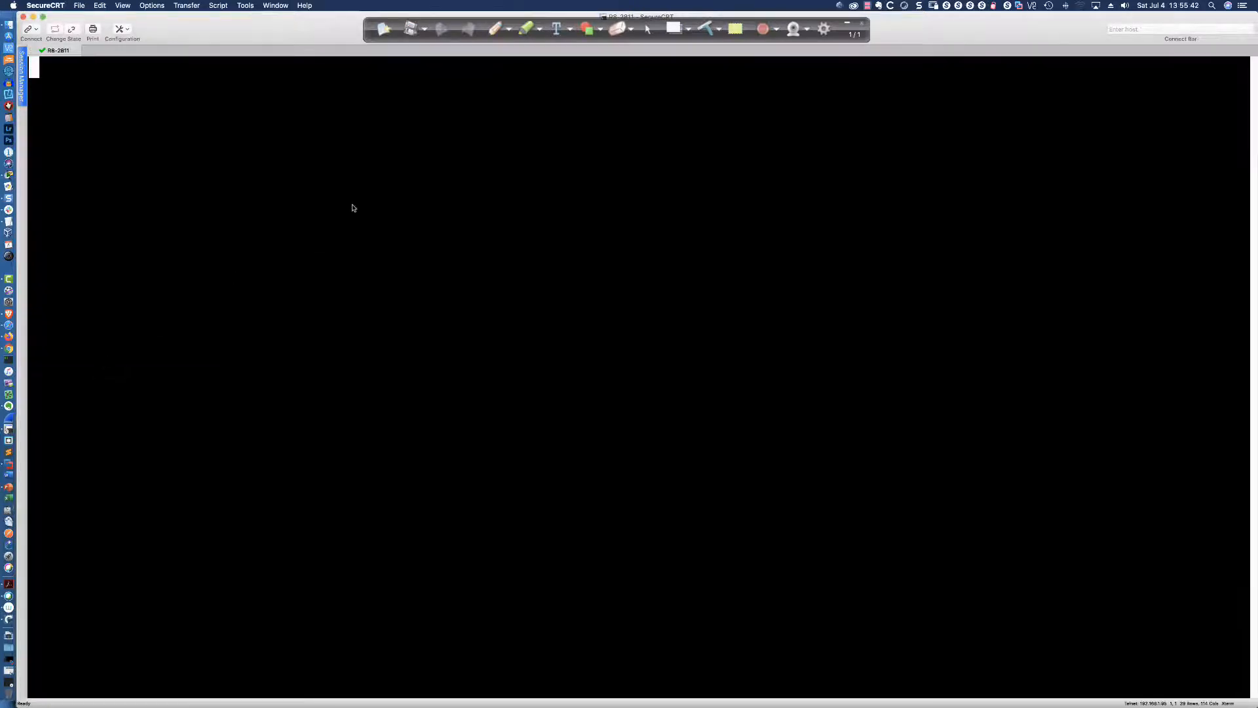
{"action": "key", "text": "Return"}
{"action": "key", "text": "Return"}
{"action": "key", "text": "Return"}
{"action": "key", "text": "Return"}
{"action": "key", "text": "Return"}
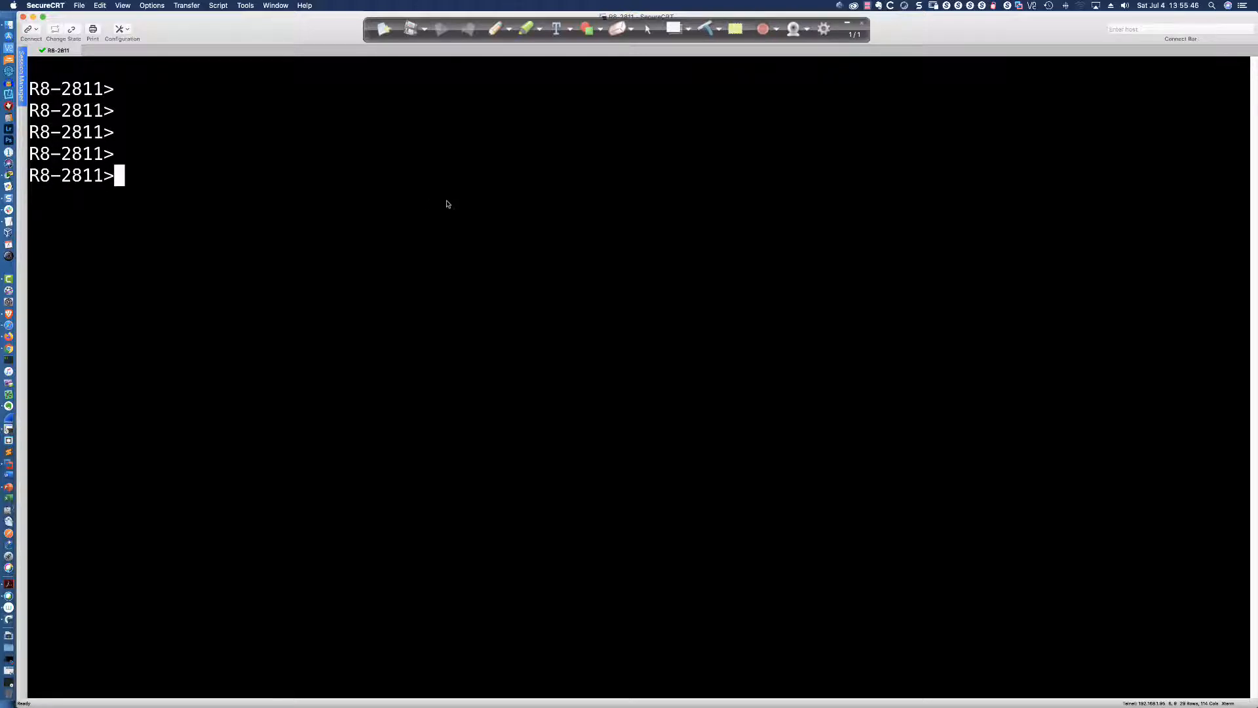
{"action": "type", "text": "en"}
{"action": "key", "text": "Return"}
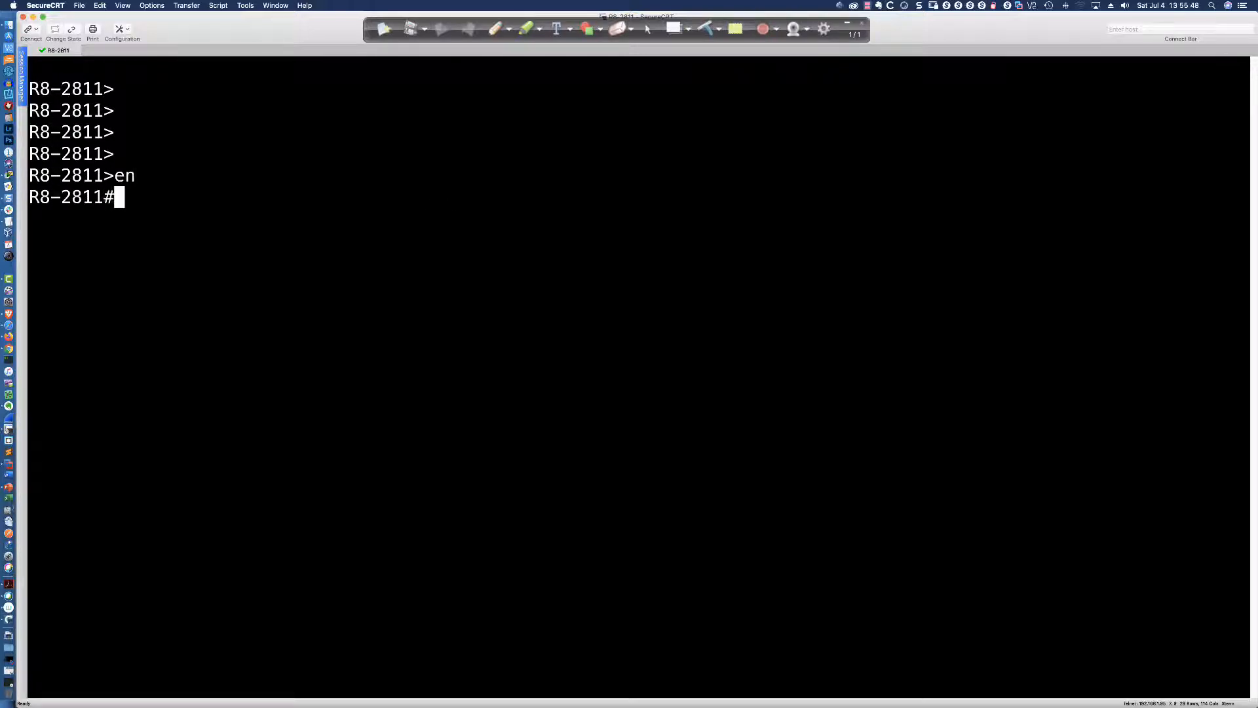
{"action": "type", "text": "conf t"}
{"action": "key", "text": "Return"}
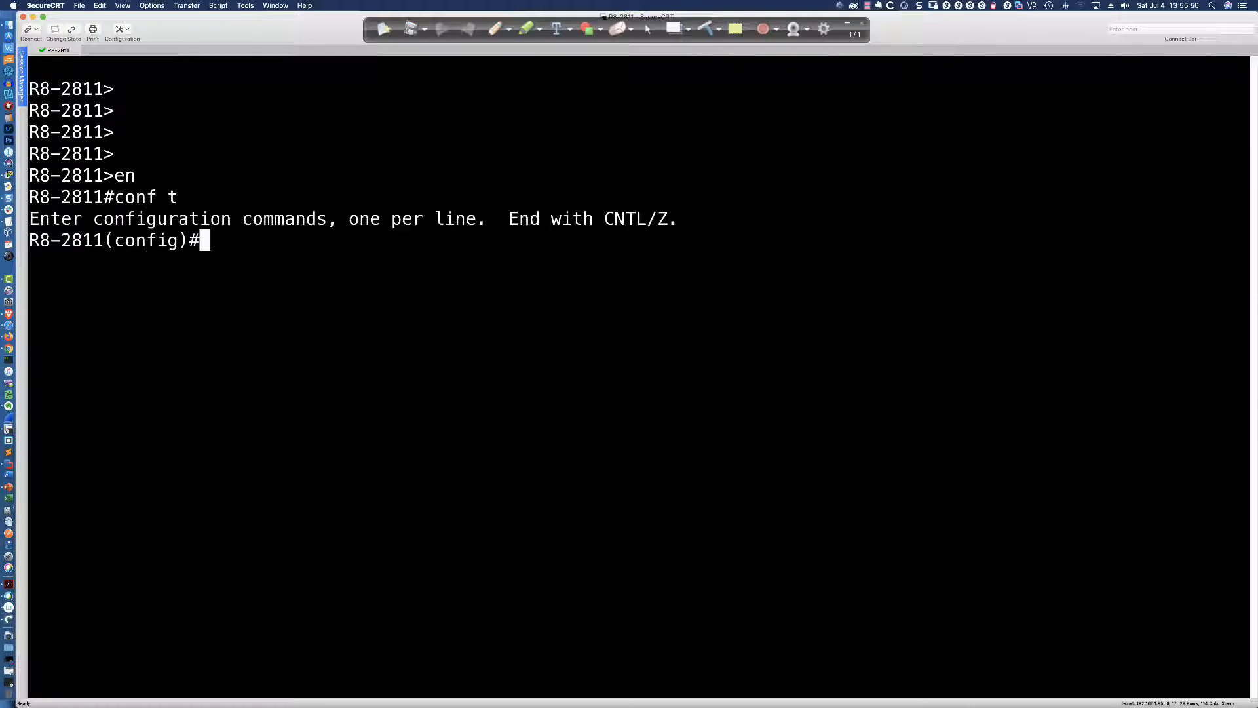
{"action": "type", "text": "ip access-"}
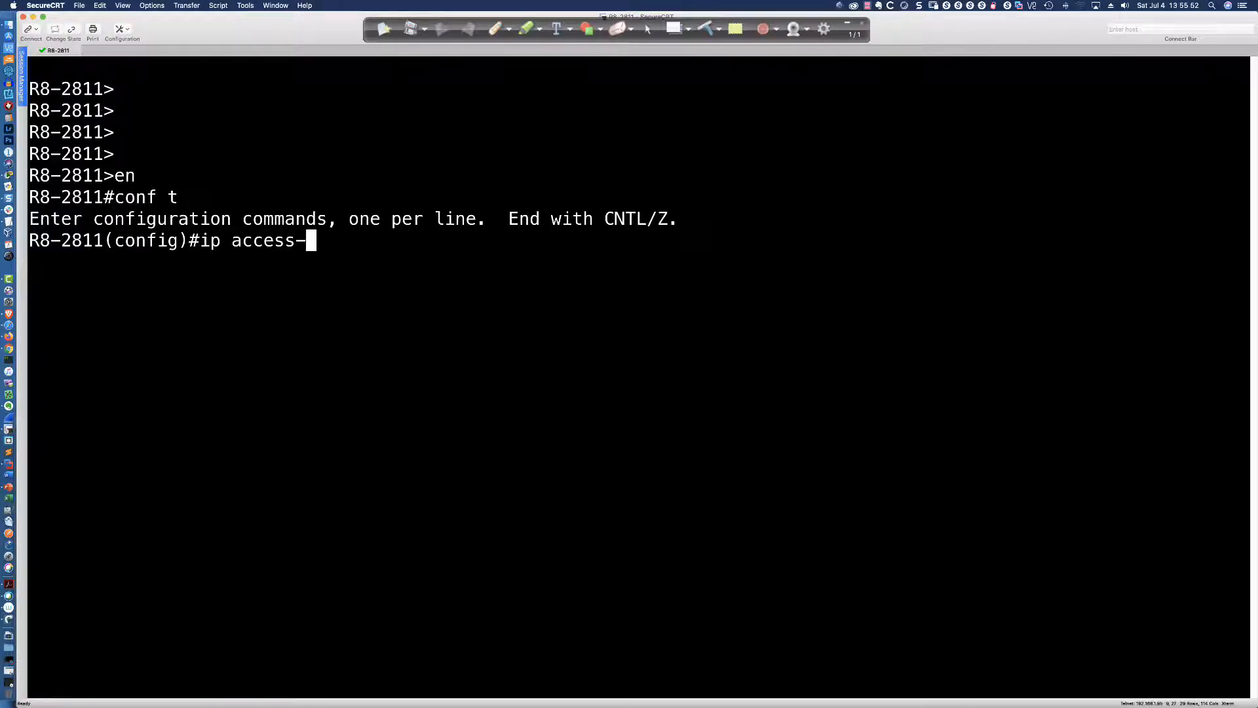
{"action": "type", "text": "list standard "}
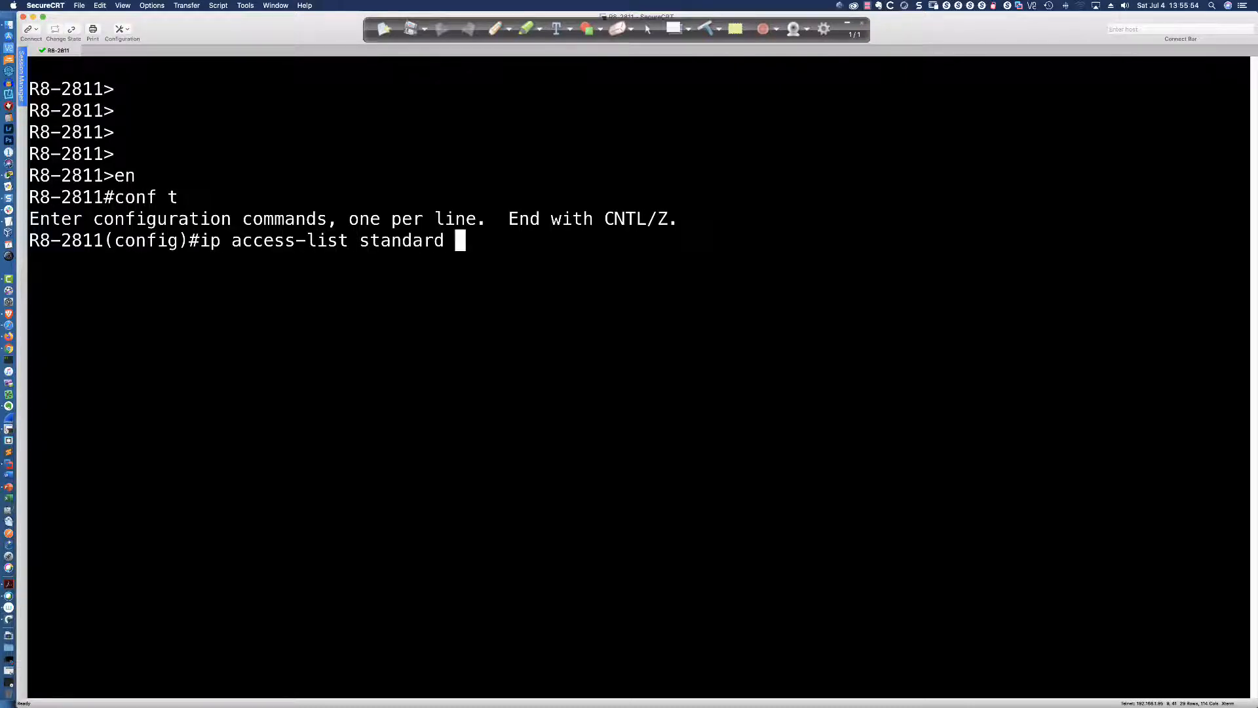
{"action": "type", "text": "vty_bloc"}
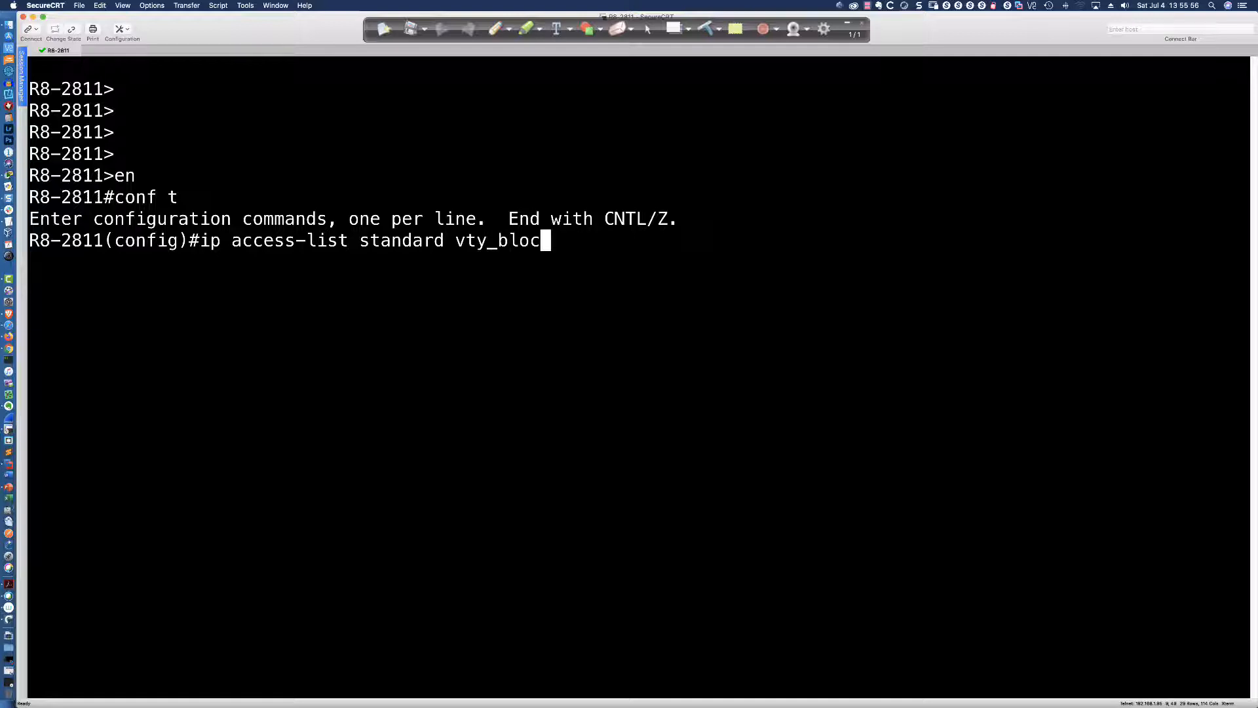
{"action": "type", "text": "k"}
{"action": "key", "text": "Return"}
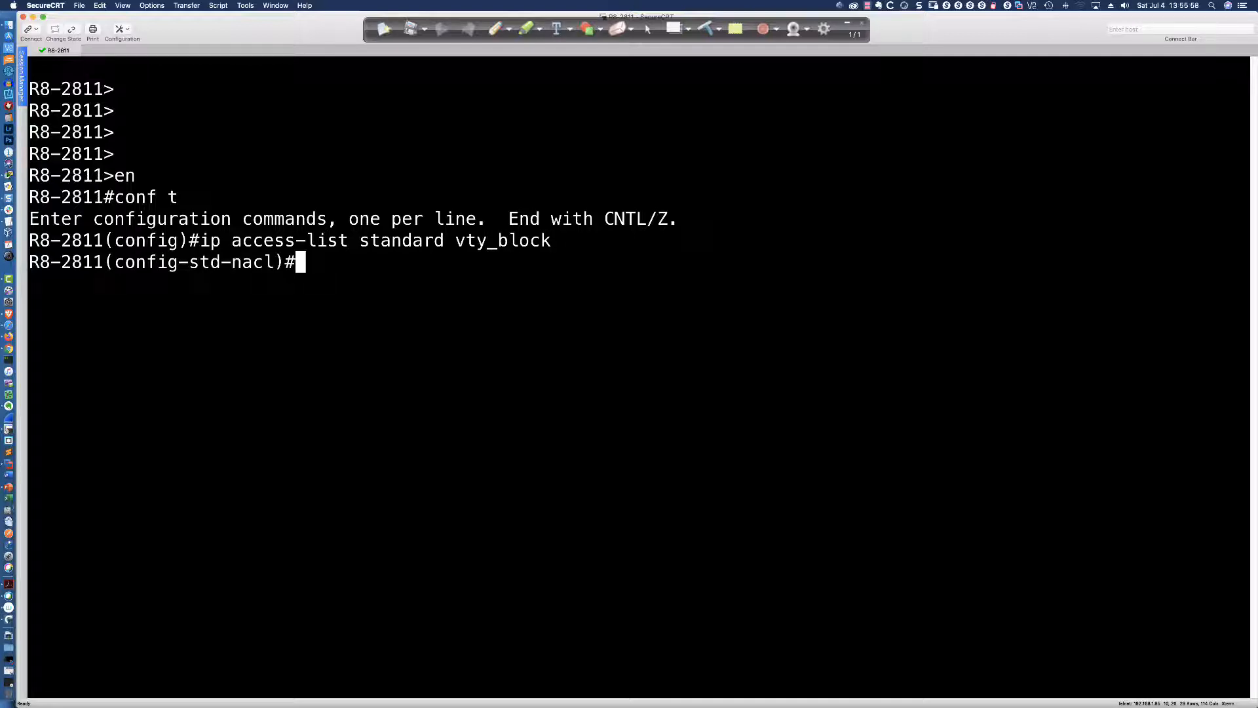
Add 'permit 192.168.1.64 0.0.0.7' to vty_block and enter 'line vty 0 4'
{"action": "type", "text": "deny"}
{"action": "key", "text": "BackSpace"}
{"action": "key", "text": "BackSpace"}
{"action": "key", "text": "BackSpace"}
{"action": "key", "text": "BackSpace"}
{"action": "key", "text": "BackSpace"}
{"action": "type", "text": "perm"}
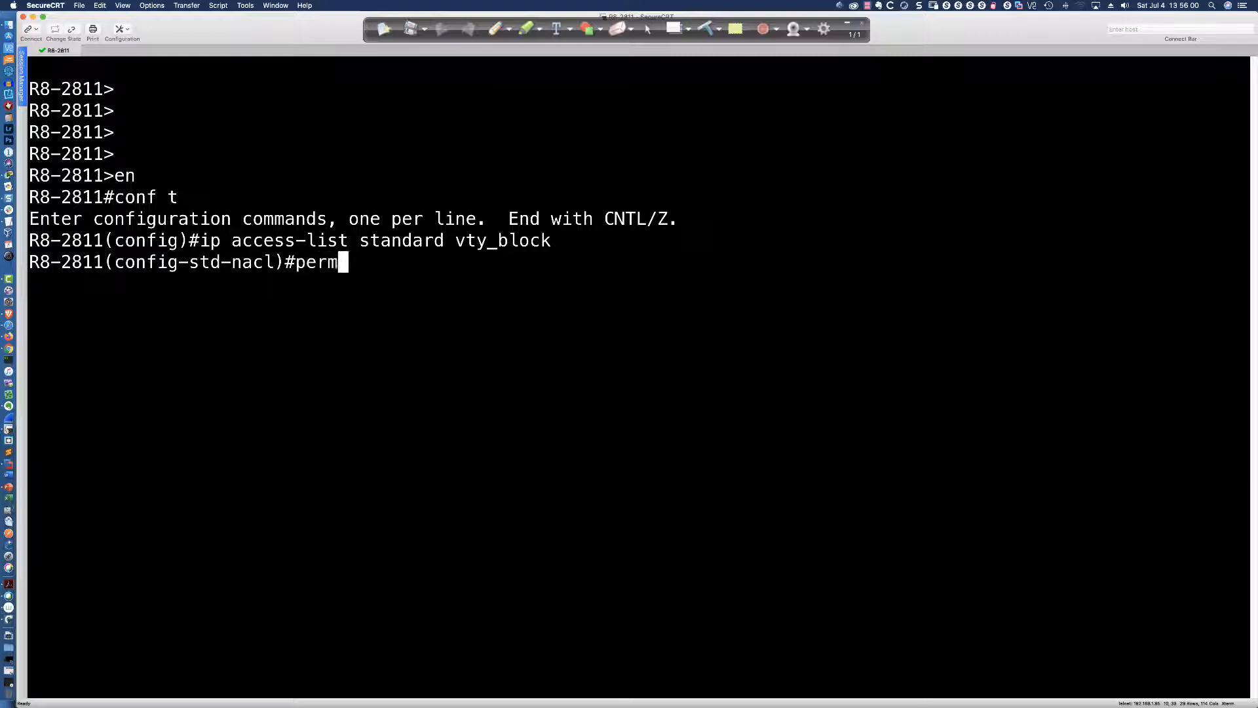
{"action": "type", "text": "it 192.168.1."}
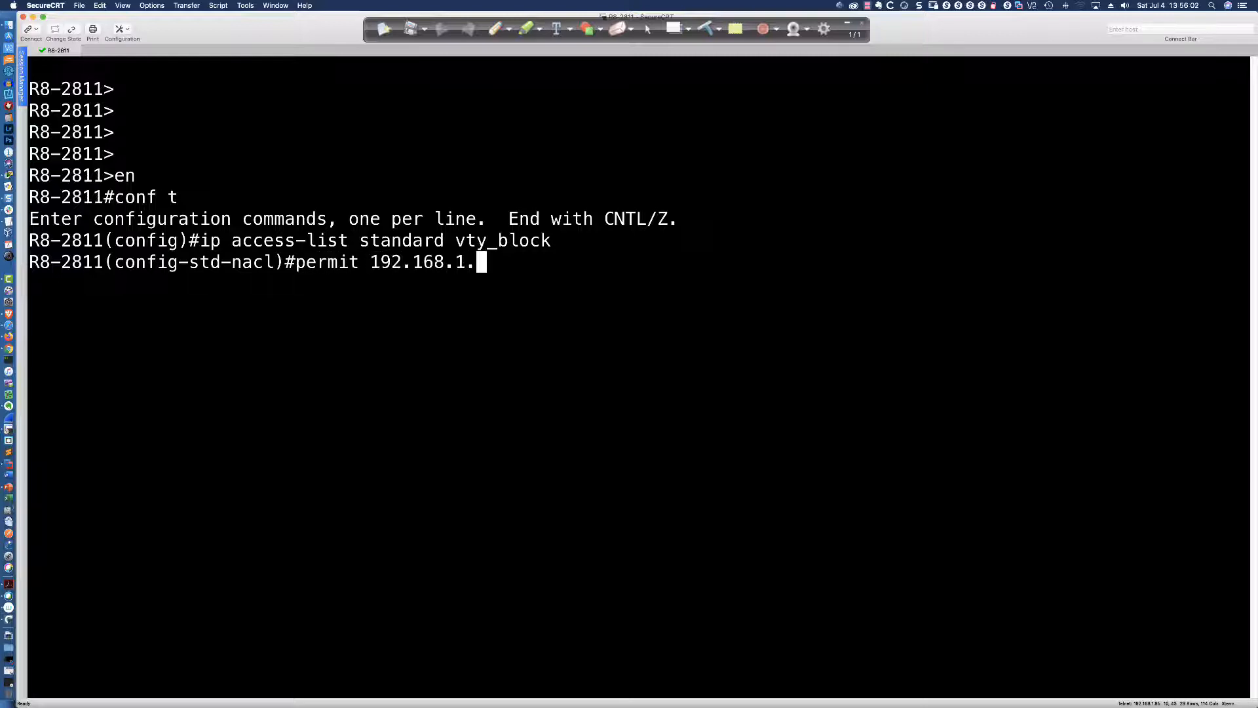
{"action": "type", "text": "64 0.0.0."}
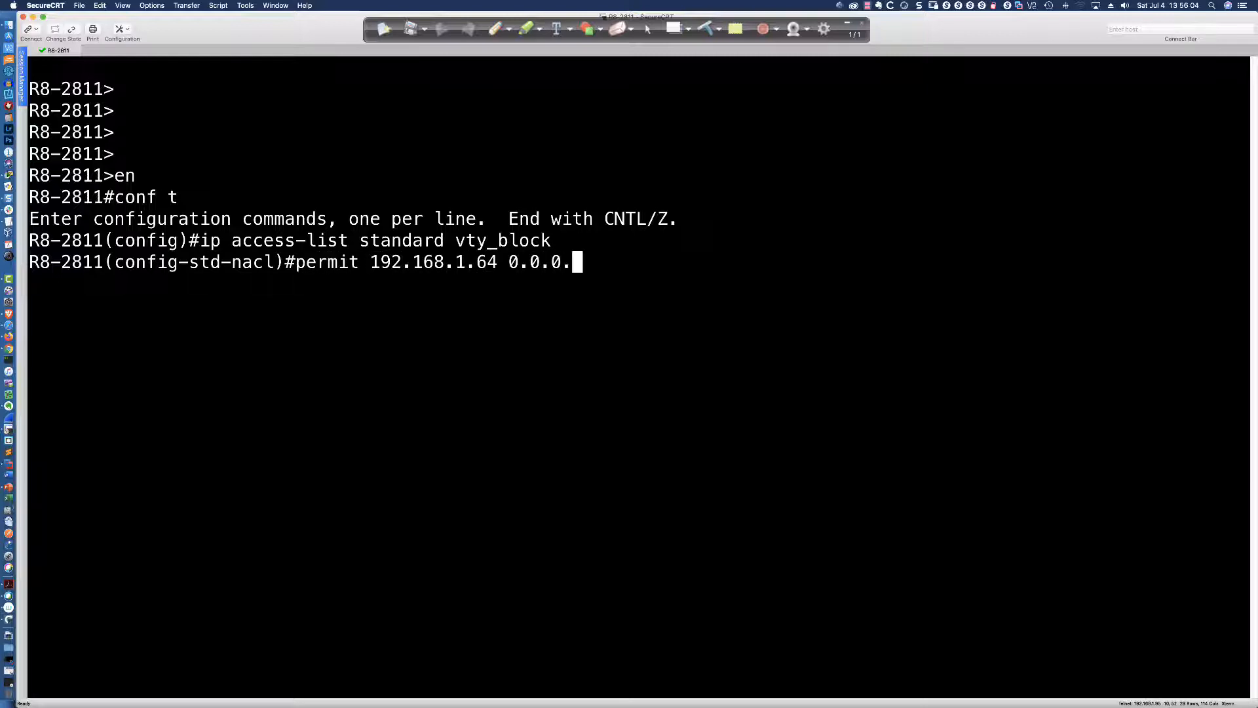
{"action": "type", "text": "7"}
{"action": "key", "text": "Return"}
{"action": "type", "text": "l)#l"}
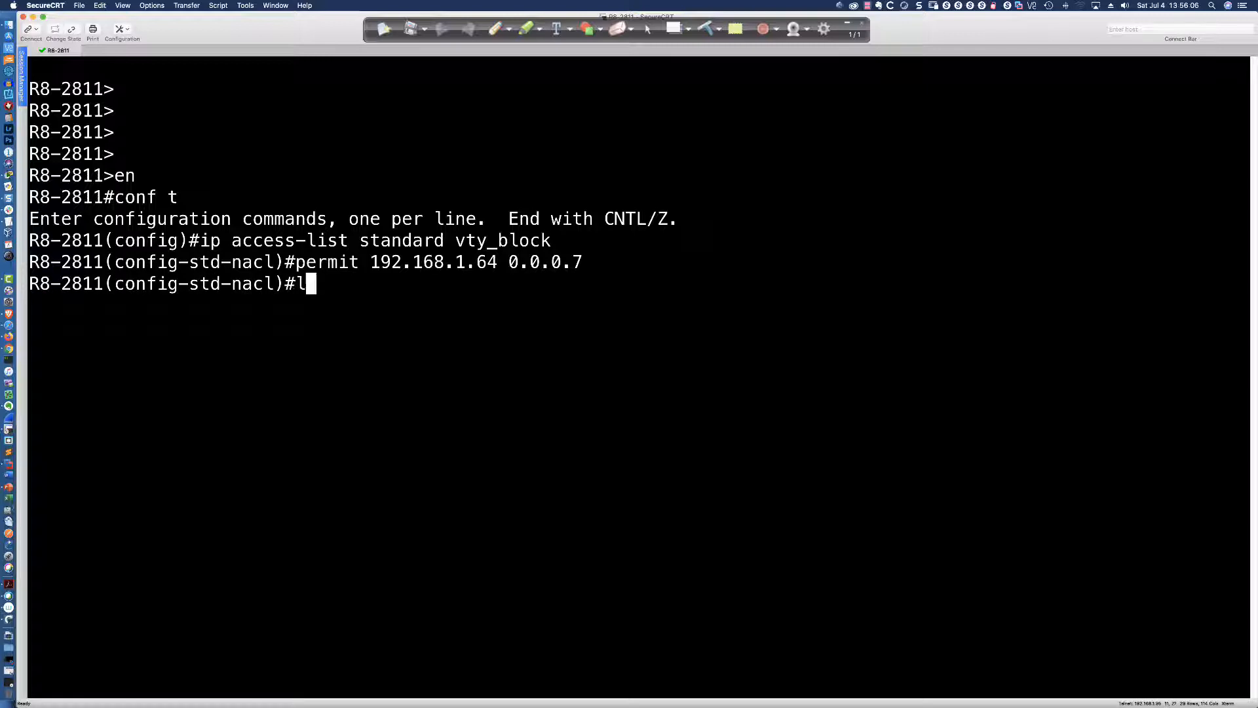
{"action": "type", "text": "ine vty 0 4"}
{"action": "key", "text": "Return"}
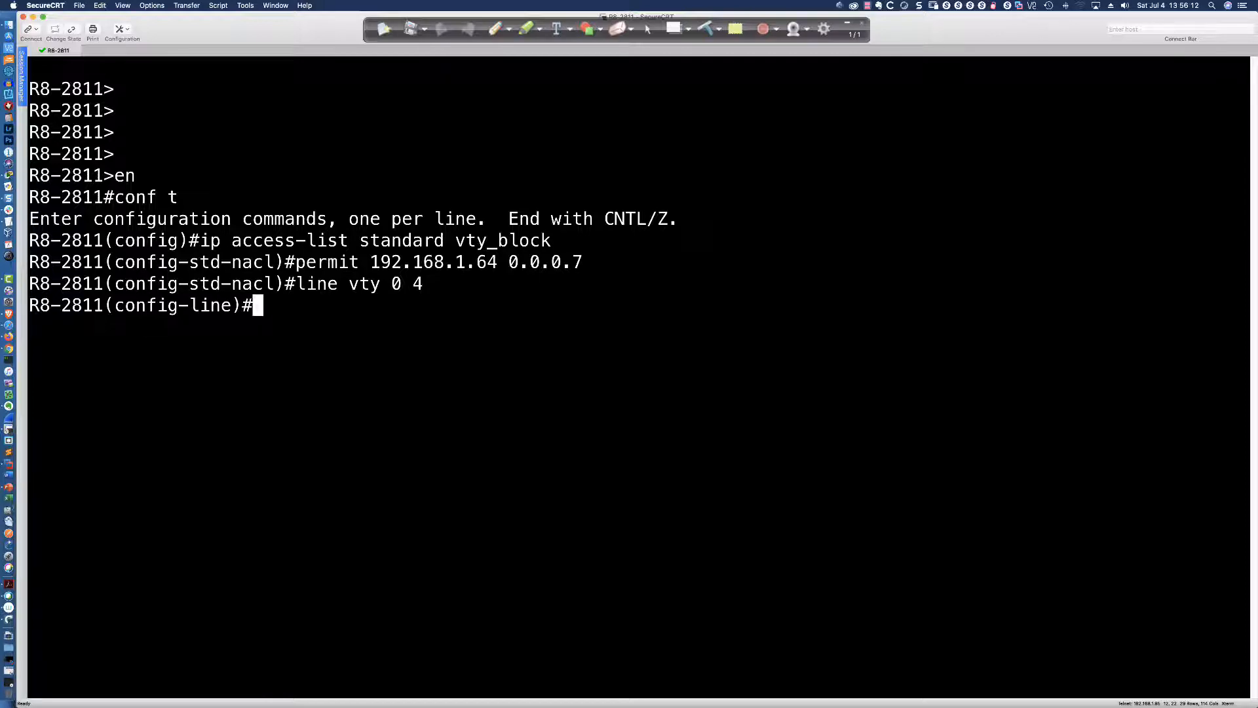
List R8-2811's VTY line commands with '?', highlighting the access-class and ip help entries
{"action": "type", "text": "?"}
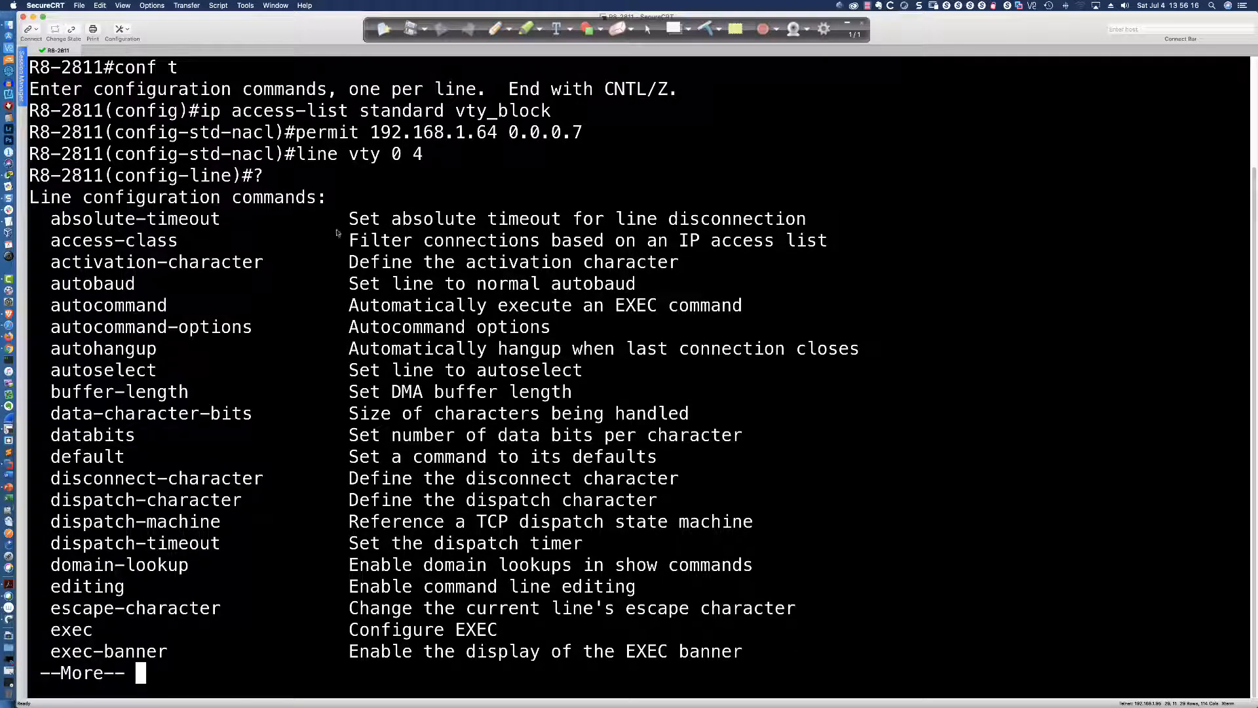
{"action": "left_click_drag", "start_coordinate": [50, 242], "coordinate": [828, 242]}
{"action": "left_click", "coordinate": [850, 242]}
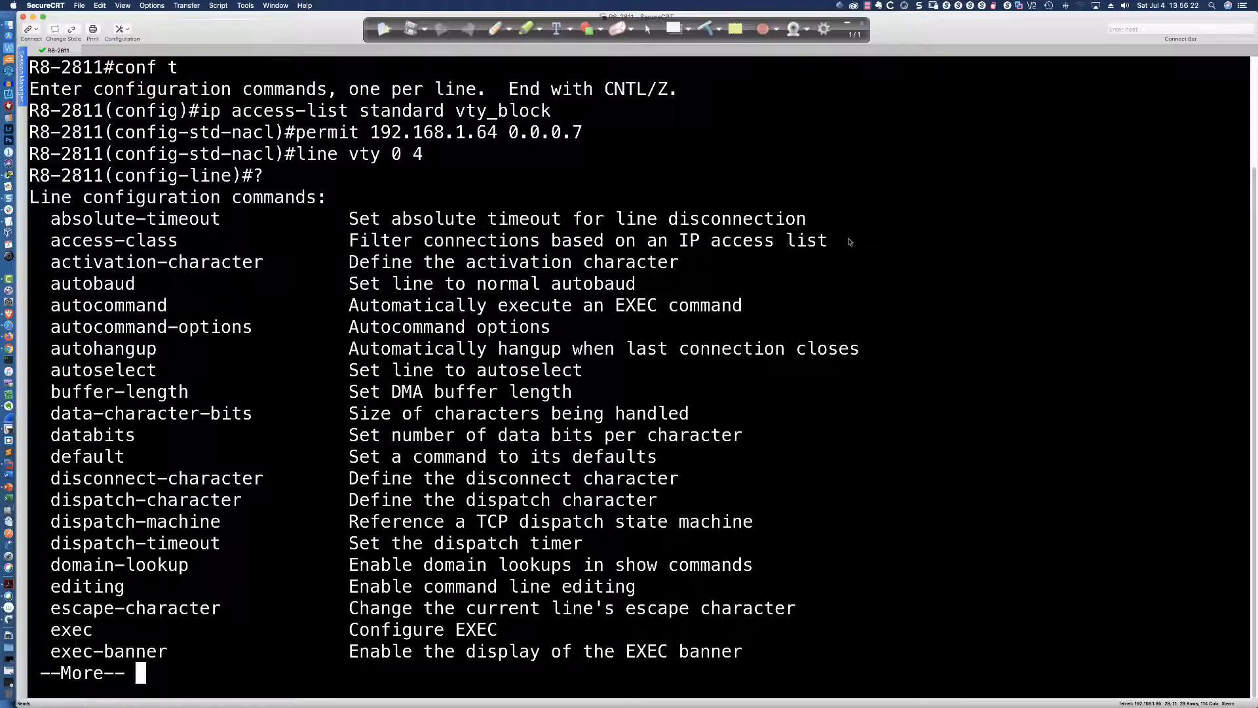
{"action": "key", "text": "space"}
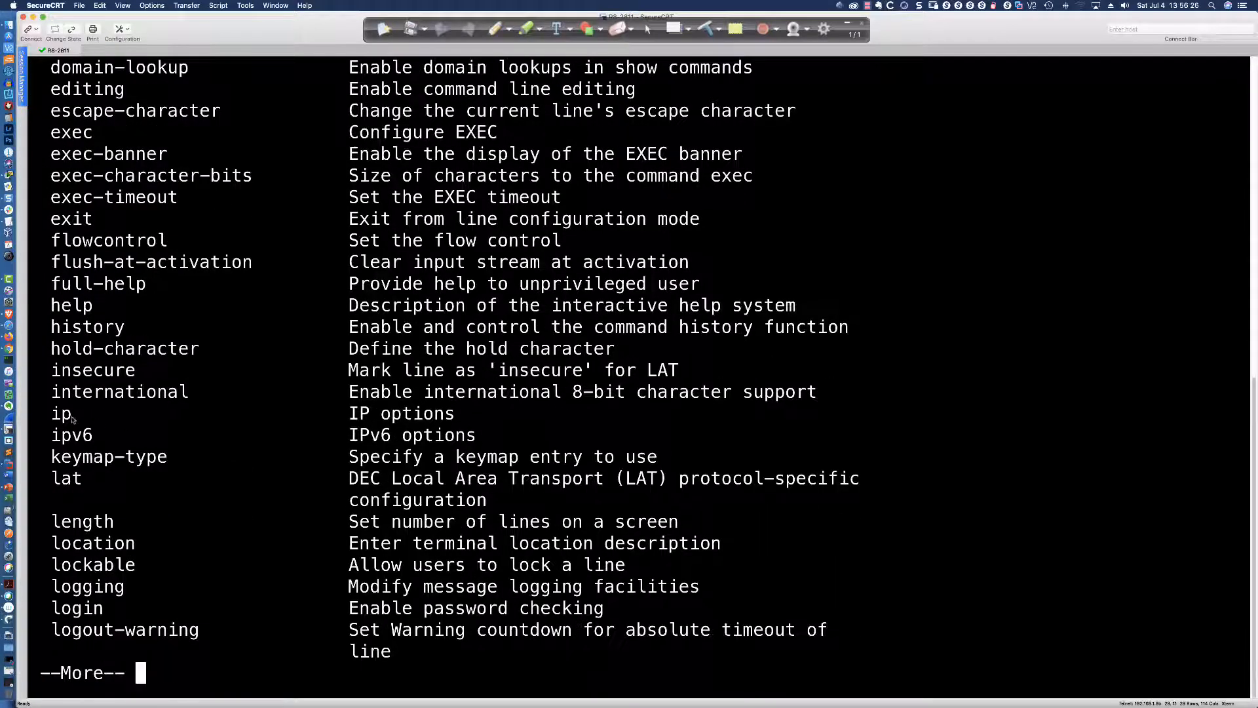
{"action": "left_click_drag", "start_coordinate": [51, 413], "coordinate": [492, 416]}
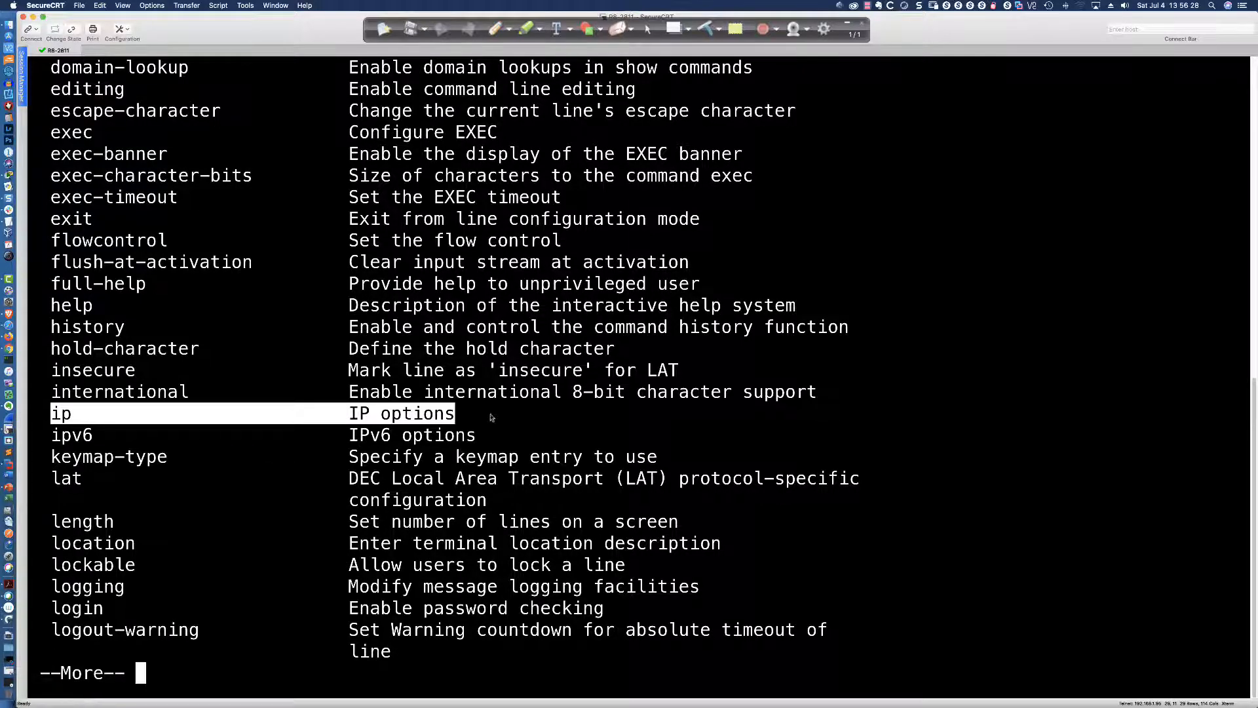
Apply 'access-class vty_block in' to R8-2811's VTY lines and switch back to Packet Tracer
{"action": "type", "text": "q"}
{"action": "type", "text": "ig-line)#i"}
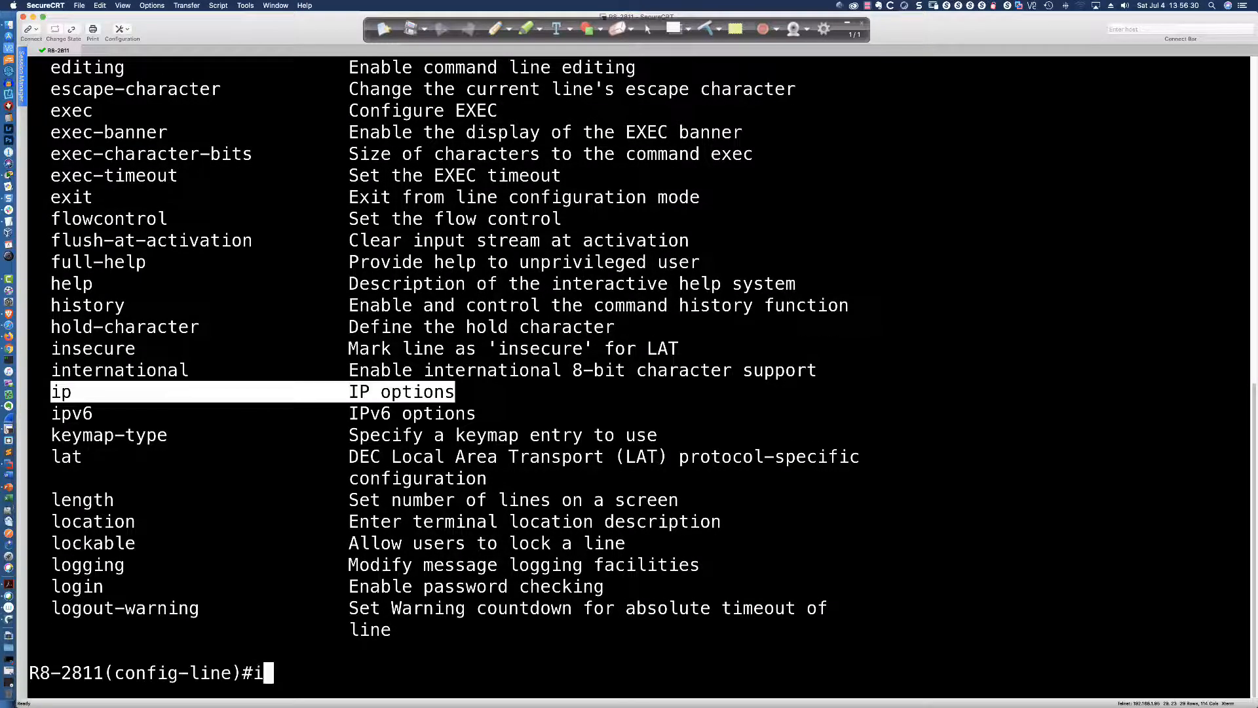
{"action": "type", "text": "p ?"}
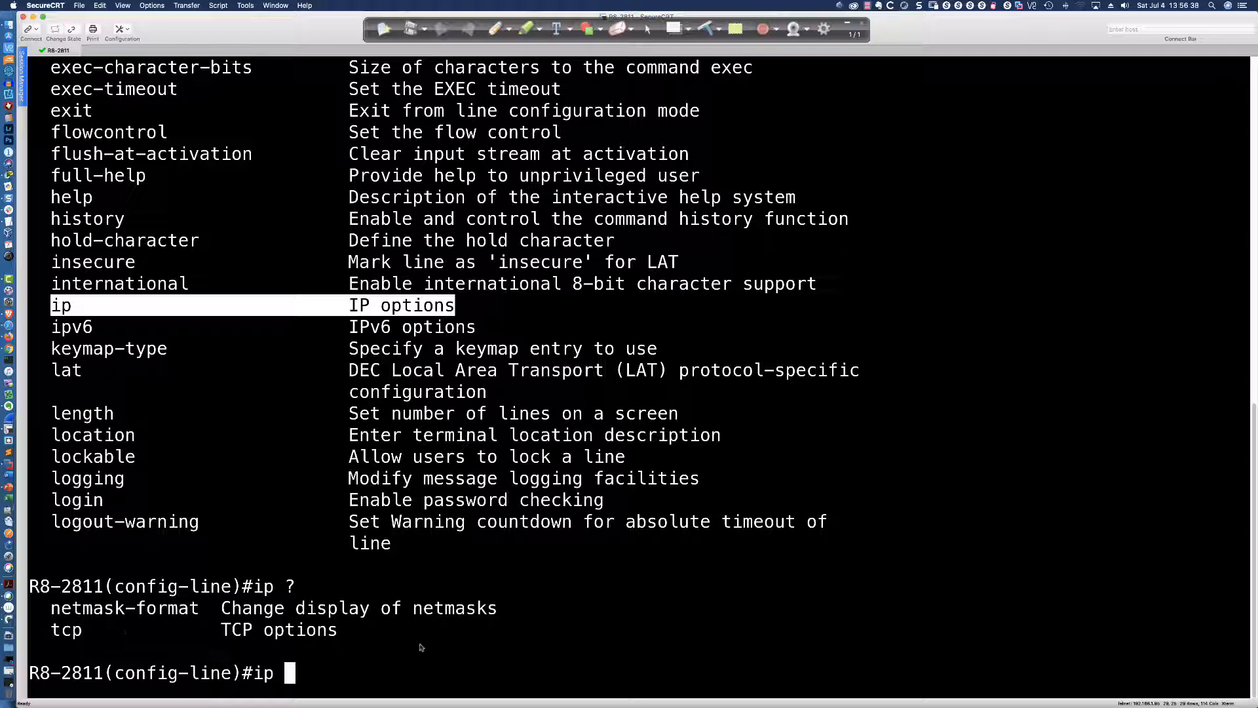
{"action": "key", "text": "BackSpace"}
{"action": "key", "text": "BackSpace"}
{"action": "key", "text": "BackSpace"}
{"action": "type", "text": "access-list"}
{"action": "key", "text": "Tab"}
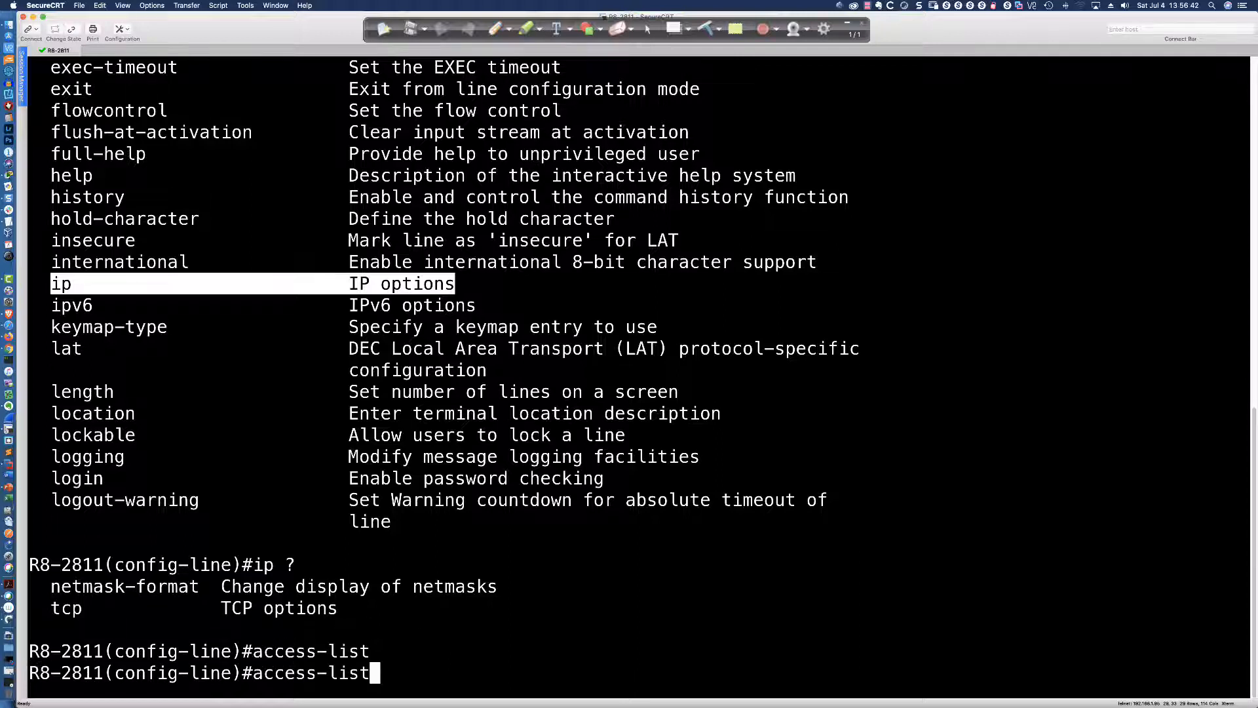
{"action": "key", "text": "BackSpace"}
{"action": "key", "text": "BackSpace"}
{"action": "key", "text": "BackSpace"}
{"action": "key", "text": "BackSpace"}
{"action": "key", "text": "Tab"}
{"action": "type", "text": "?"}
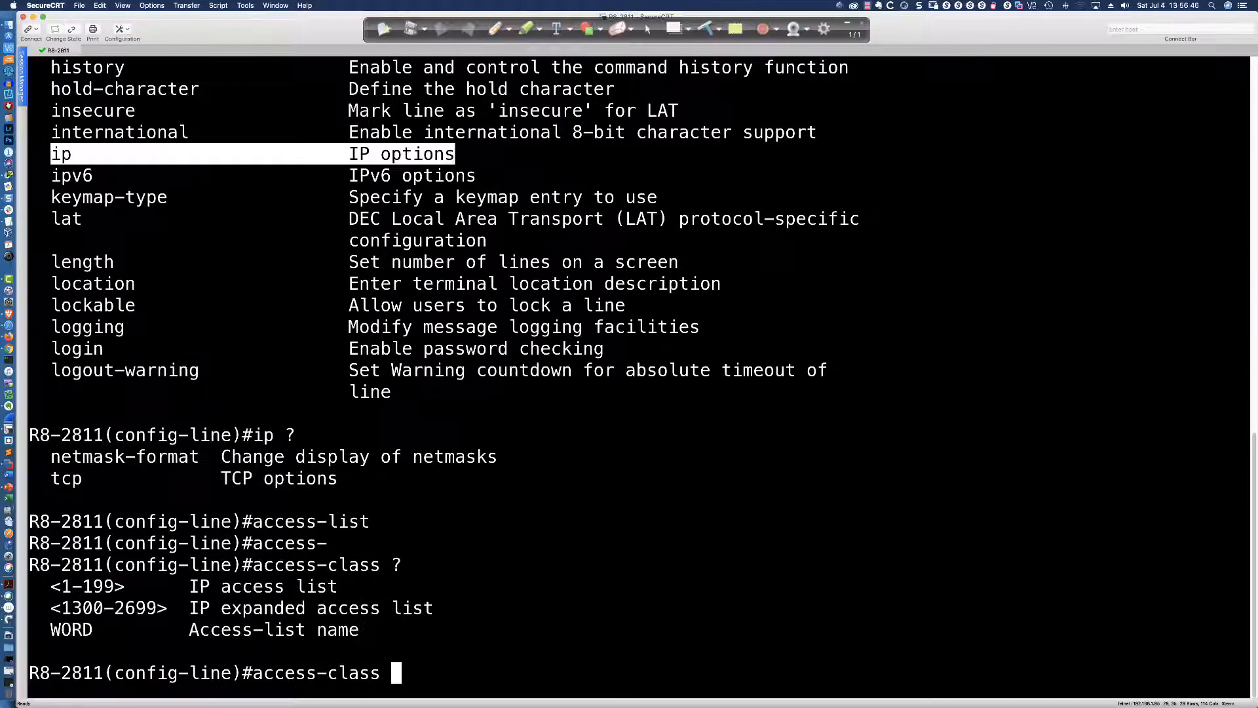
{"action": "type", "text": "vty_block ?"}
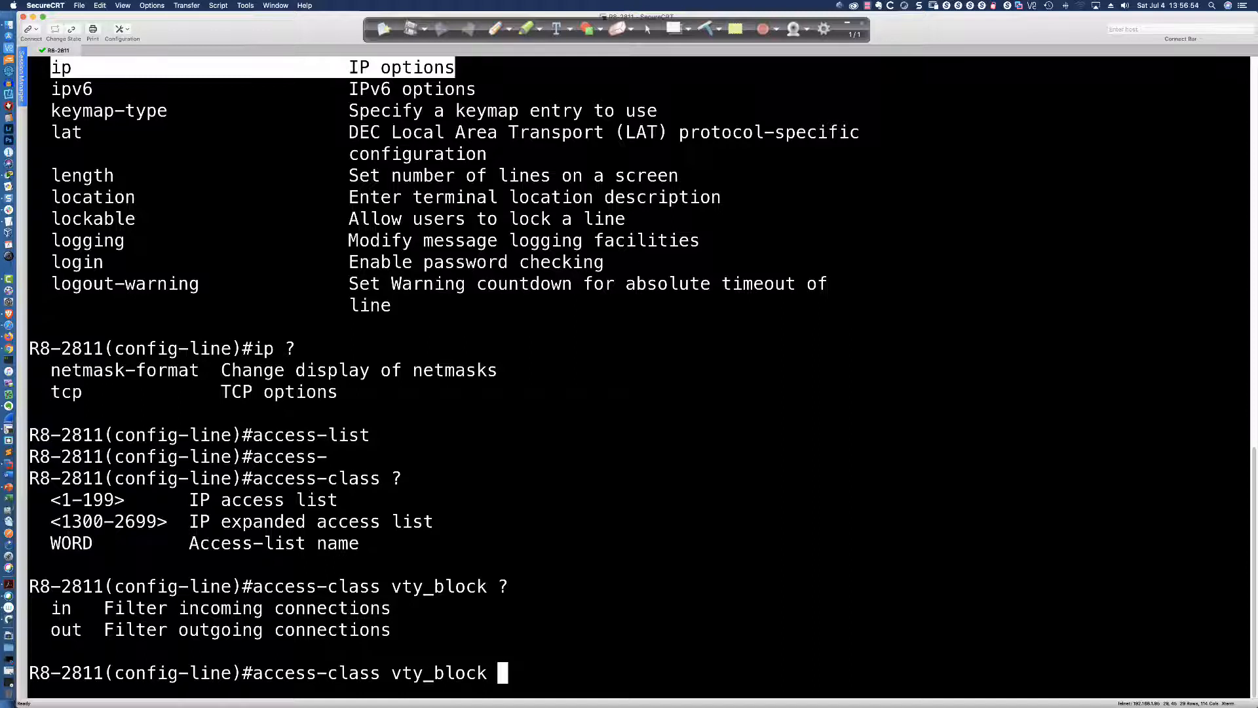
{"action": "type", "text": "in"}
{"action": "key", "text": "ctrl+a"}
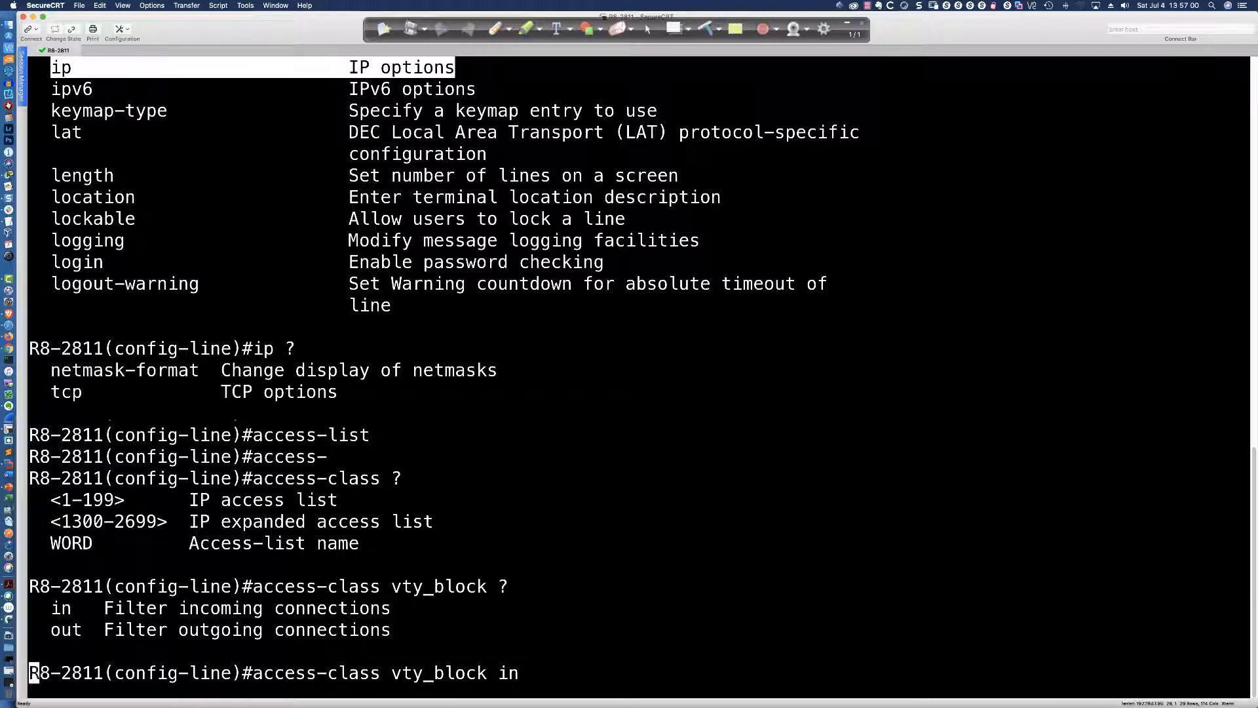
{"action": "key", "text": "Return"}
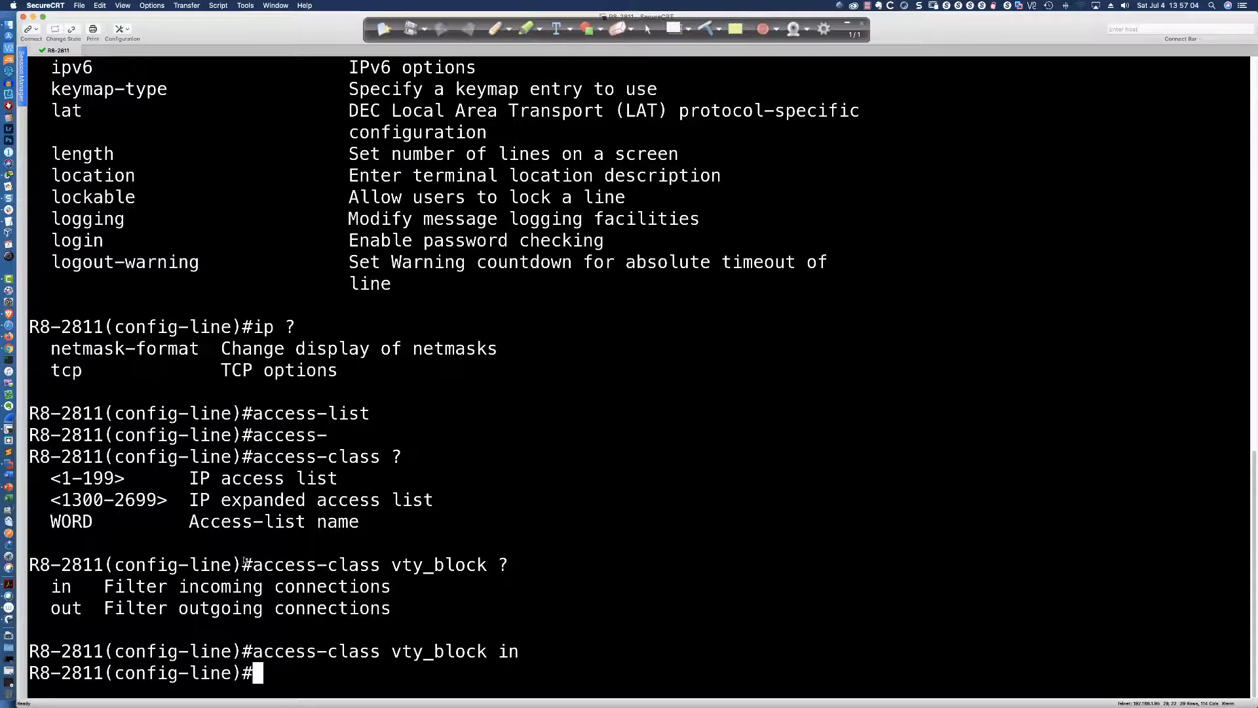
{"action": "key", "text": "super+Tab"}
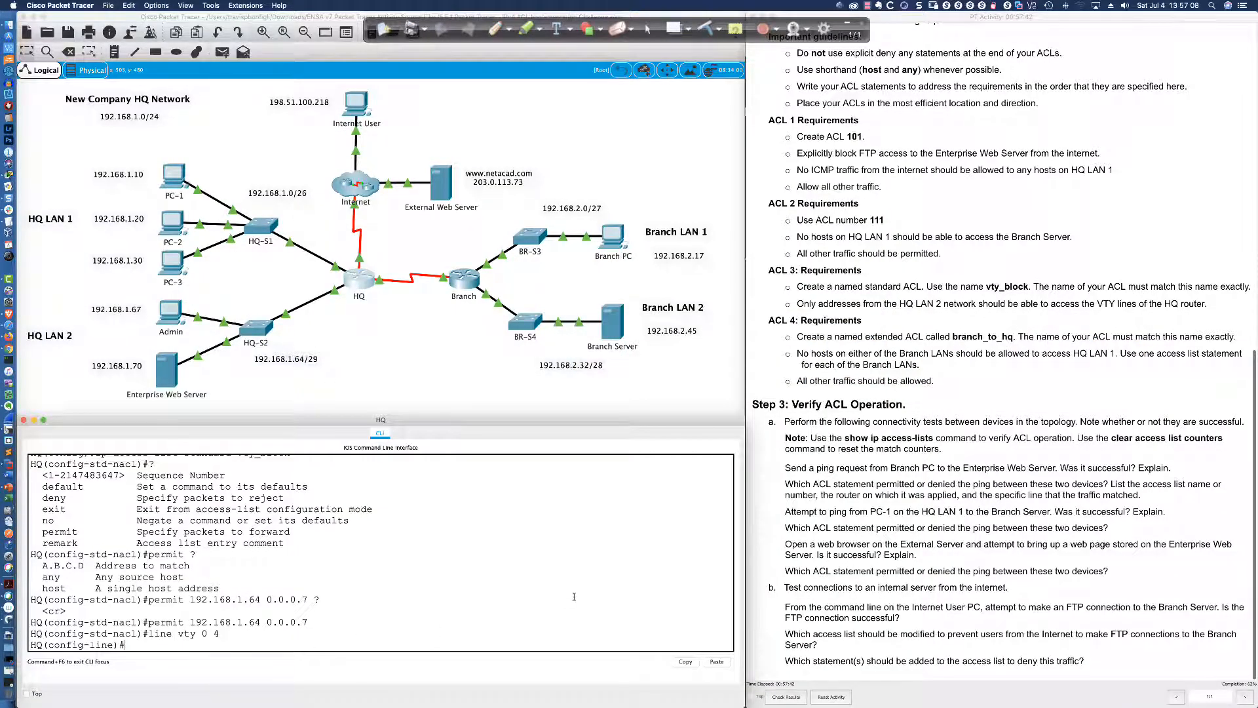
Check 'ip ?' on HQ's VTY lines, highlighting the access-class description, and try completing access-class
{"action": "type", "text": "ip ?"}
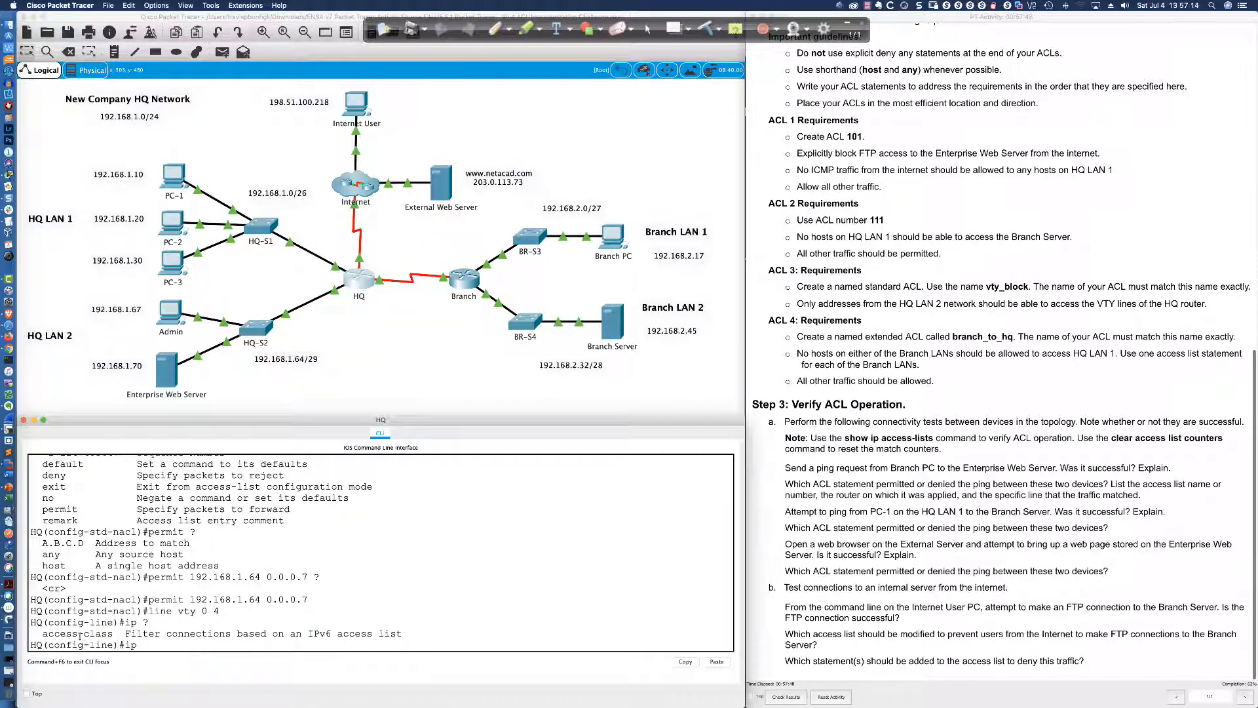
{"action": "left_click_drag", "start_coordinate": [44, 633], "coordinate": [402, 634]}
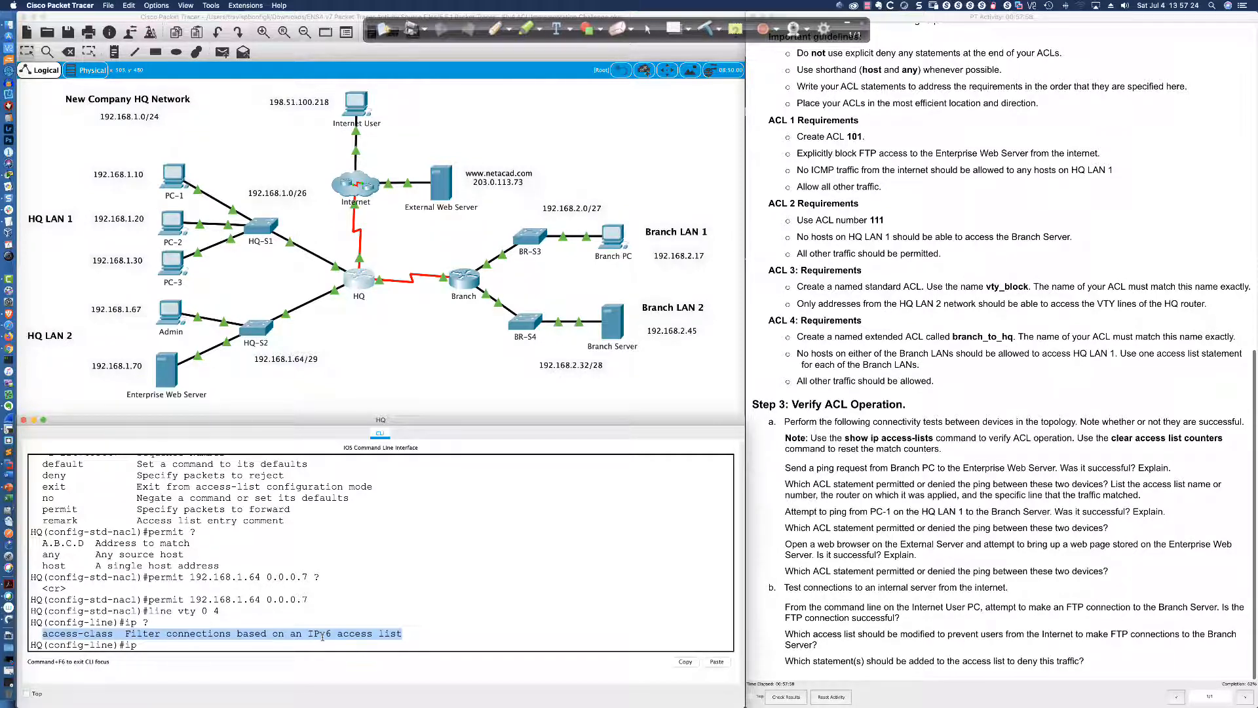
{"action": "left_click", "coordinate": [148, 645]}
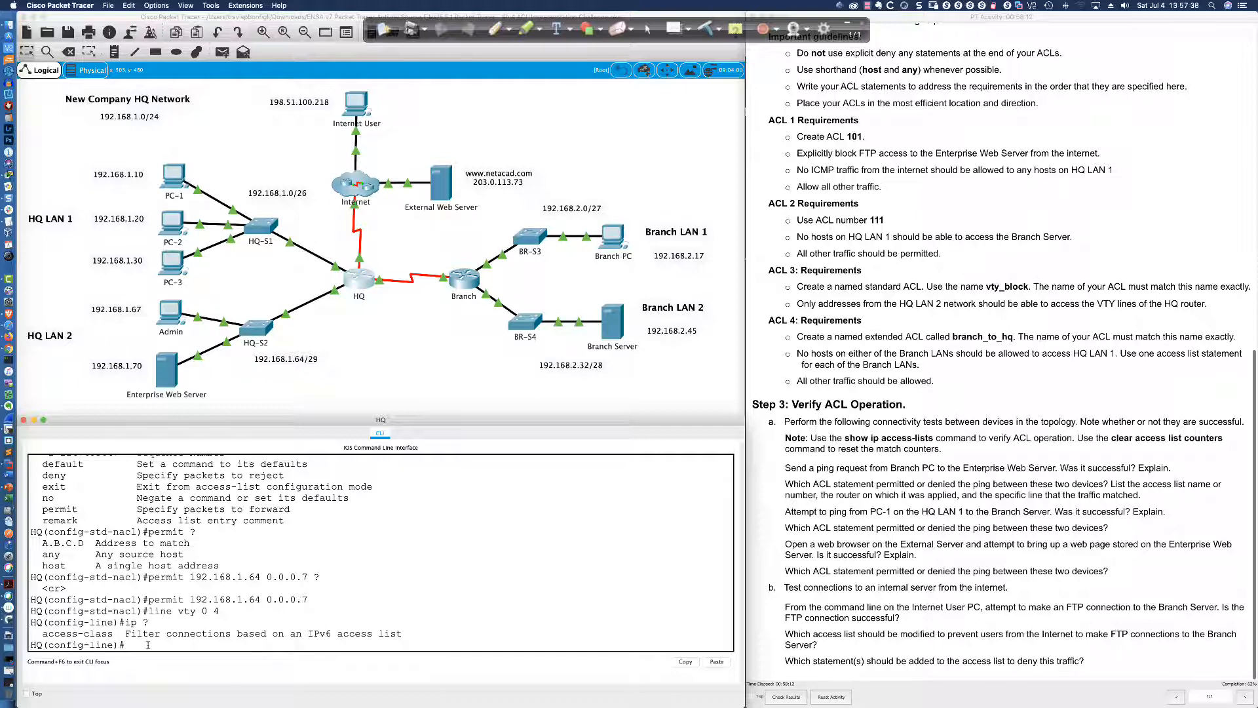
{"action": "type", "text": "cc"}
{"action": "key", "text": "Tab"}
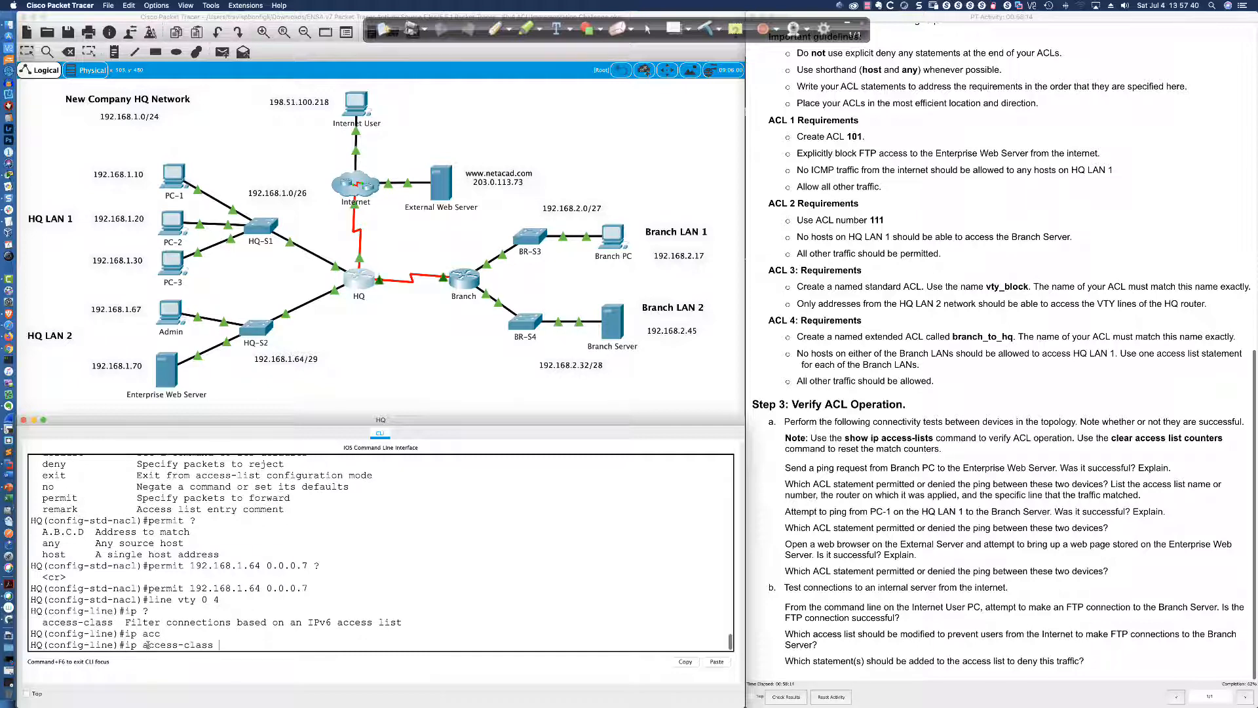
{"action": "key", "text": "BackSpace"}
{"action": "key", "text": "BackSpace"}
{"action": "key", "text": "BackSpace"}
{"action": "key", "text": "BackSpace"}
{"action": "key", "text": "BackSpace"}
{"action": "key", "text": "BackSpace"}
{"action": "key", "text": "BackSpace"}
{"action": "key", "text": "BackSpace"}
{"action": "key", "text": "BackSpace"}
{"action": "key", "text": "BackSpace"}
List HQ line commands and 'ipv6 ?' options, highlighting ipv6, then switch to SecureCRT
{"action": "type", "text": "?"}
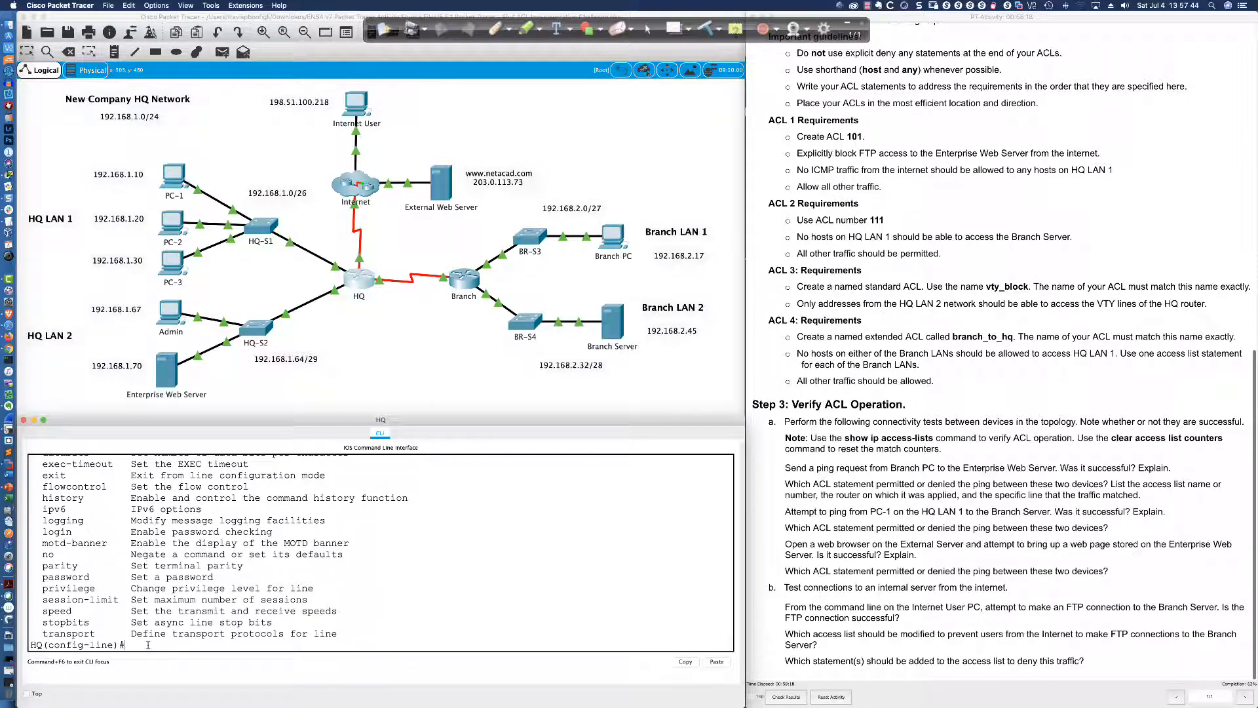
{"action": "left_click_drag", "start_coordinate": [42, 509], "coordinate": [184, 510]}
{"action": "left_click", "coordinate": [378, 596]}
{"action": "type", "text": "ipv6 ?"}
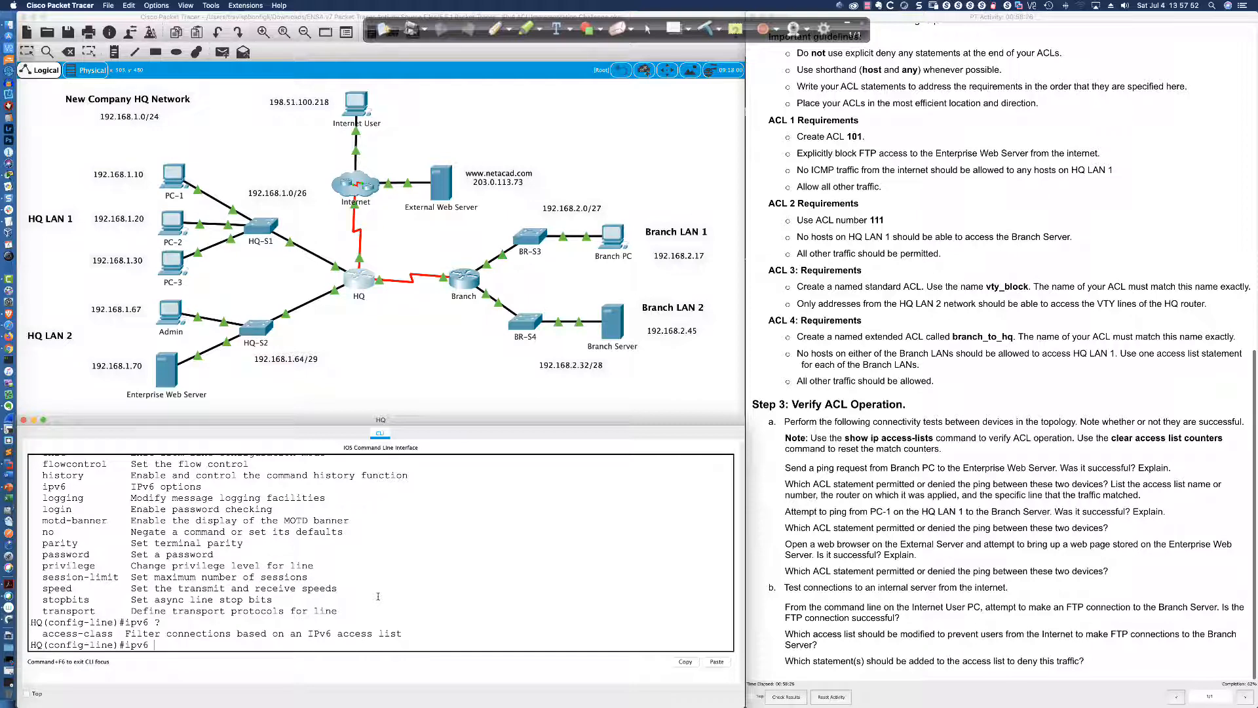
{"action": "type", "text": " ?"}
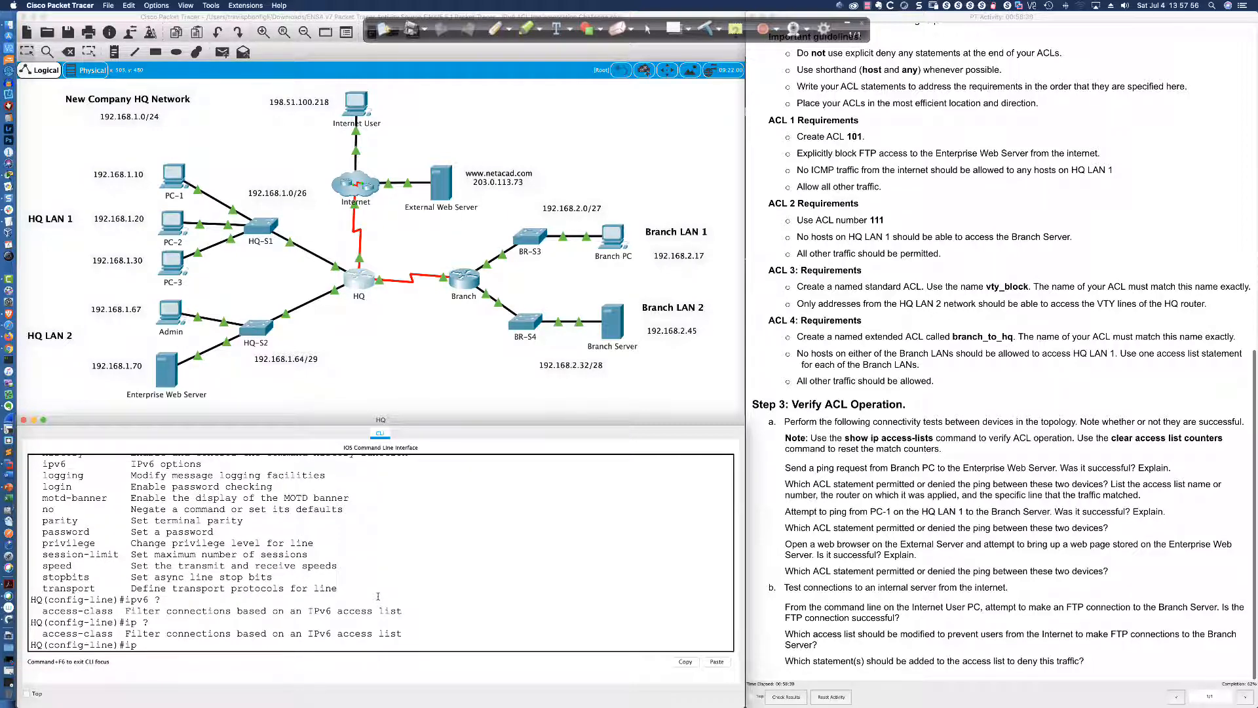
{"action": "key", "text": "BackSpace"}
{"action": "key", "text": "BackSpace"}
{"action": "key", "text": "super+Tab"}
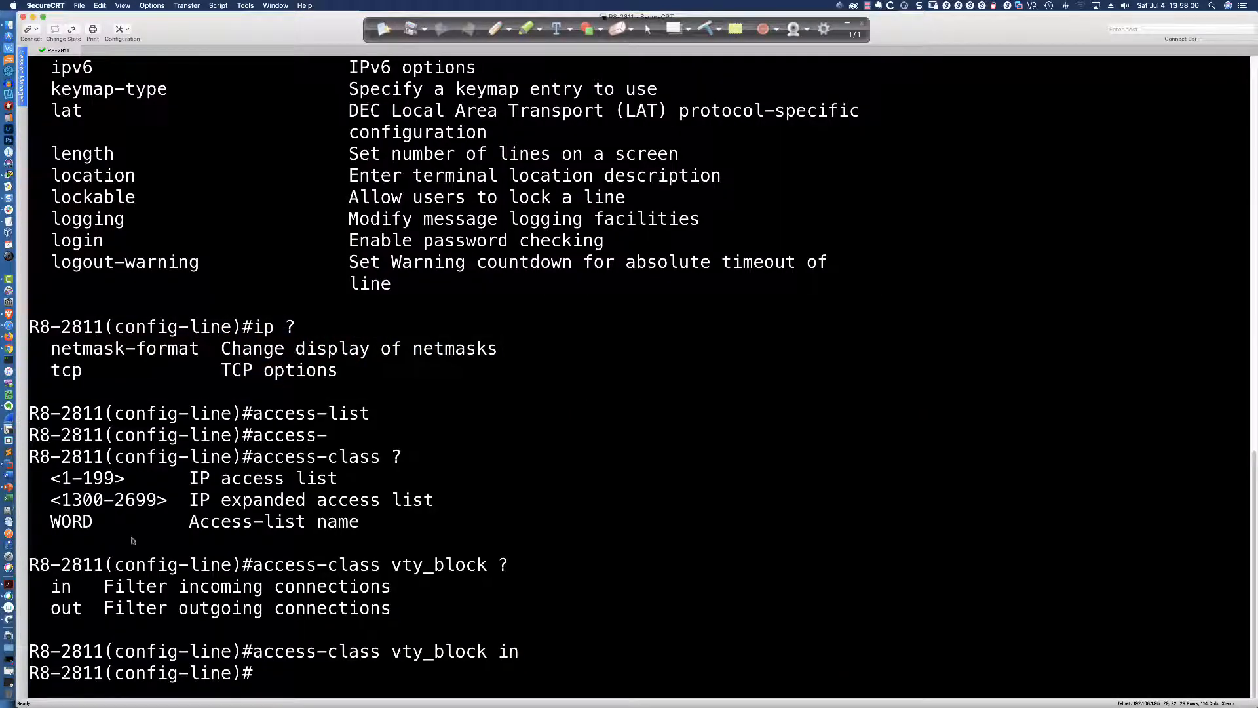
Scroll up R8-2811's line help, highlight its ipv6 entry, then return to Packet Tracer
{"action": "scroll", "coordinate": [119, 220], "scroll_direction": "up", "scroll_amount": 2}
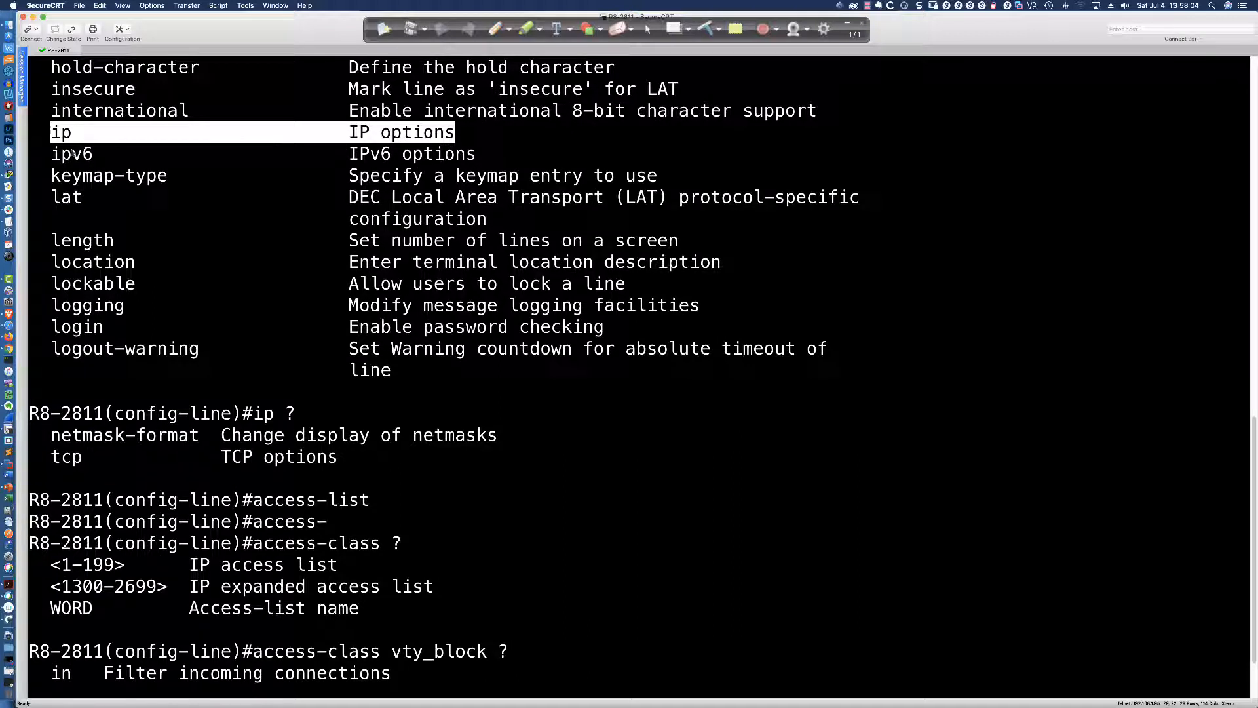
{"action": "left_click_drag", "start_coordinate": [54, 158], "coordinate": [493, 156]}
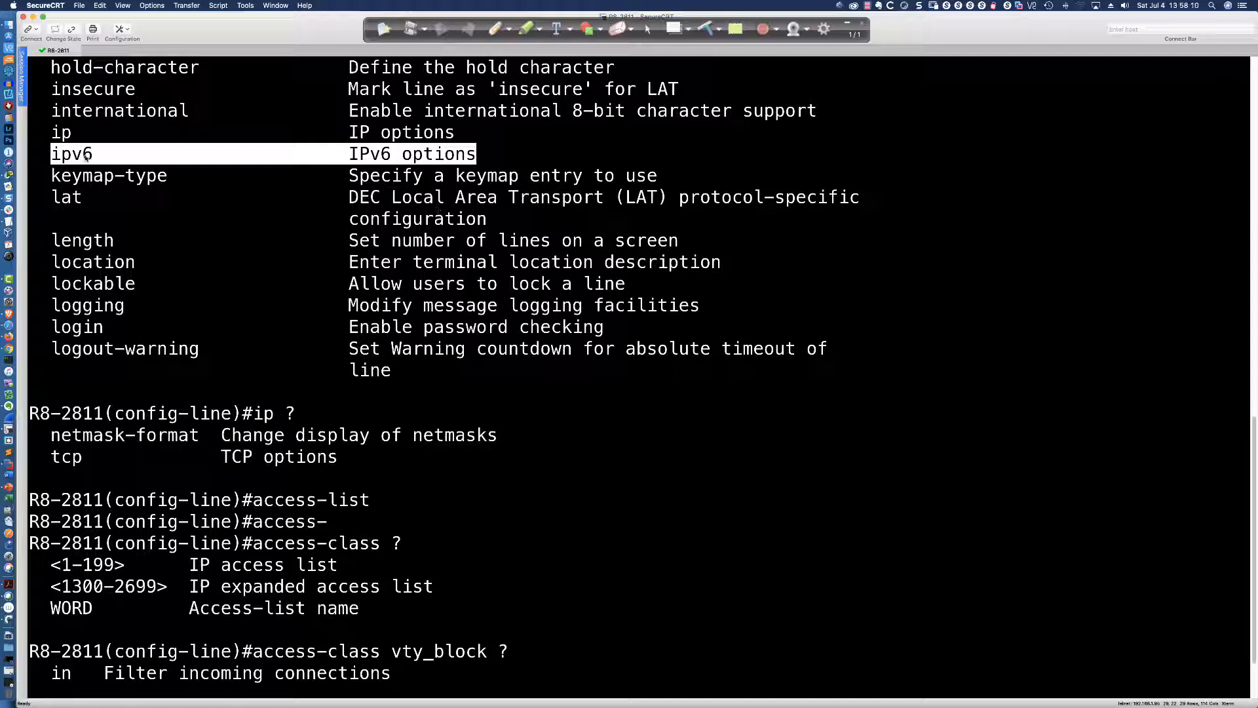
{"action": "key", "text": "super+Tab"}
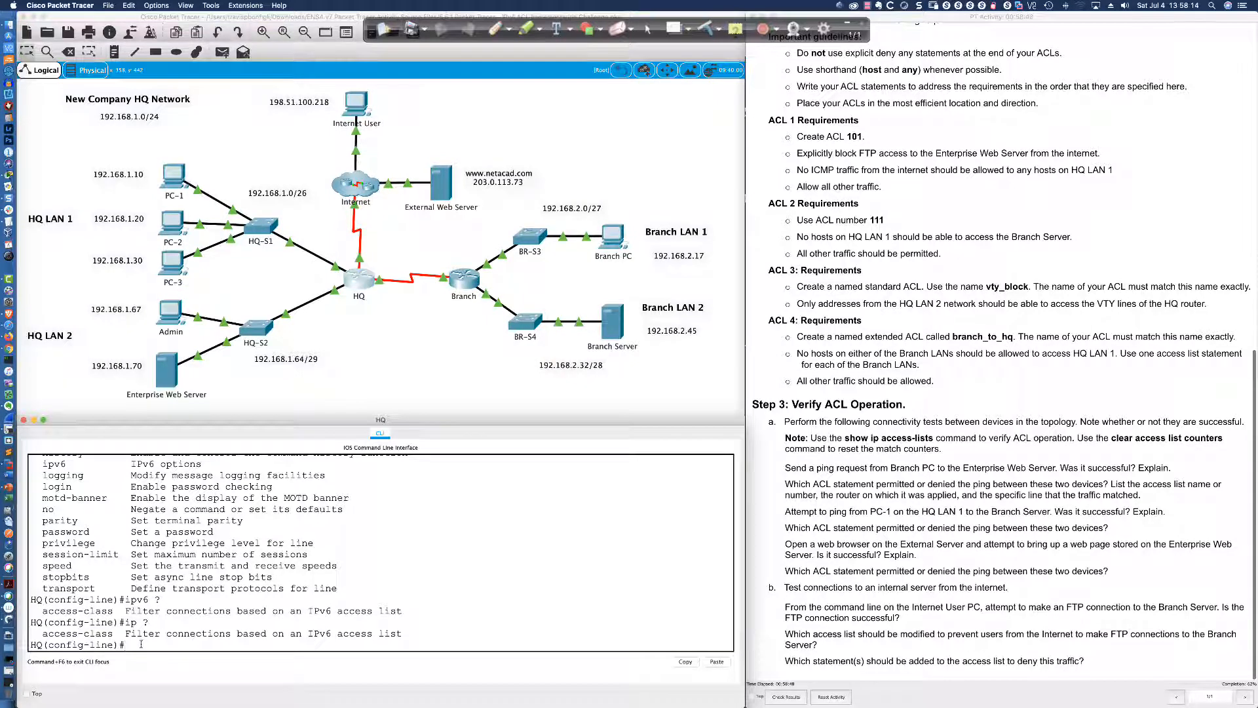
List the commands available on the HQ VTY lines with ? and highlight the ipv6 entry
{"action": "type", "text": "?"}
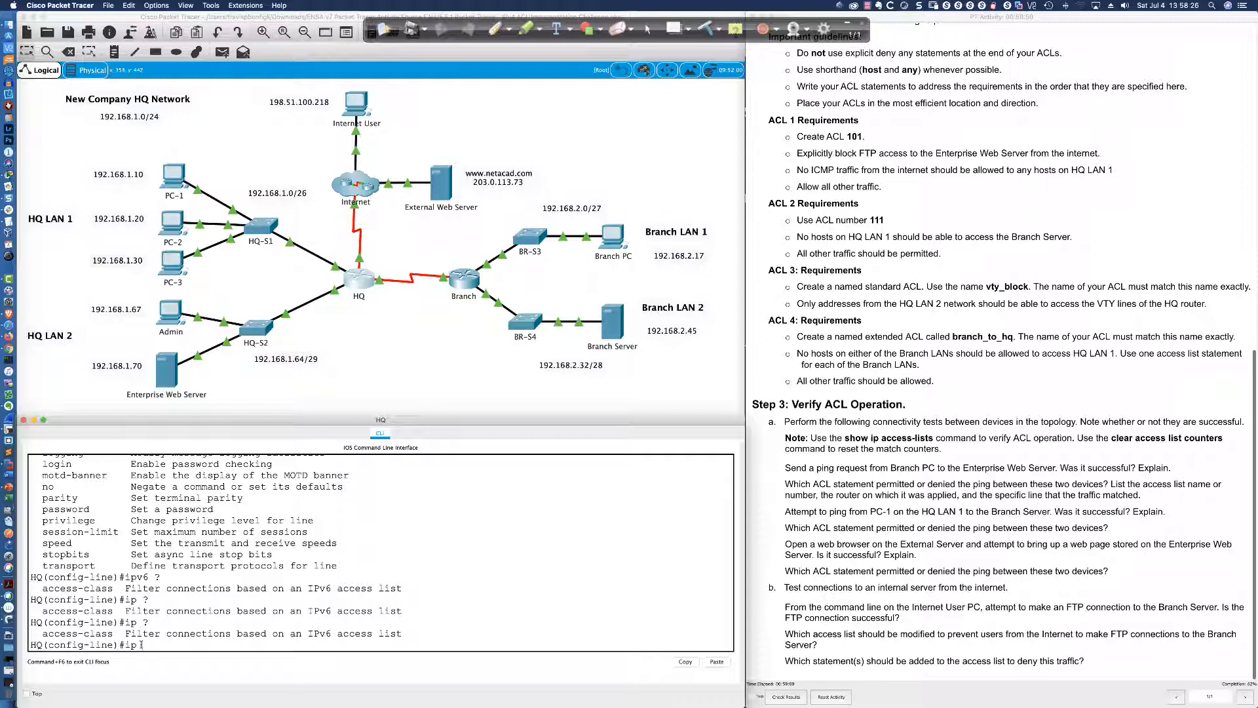
{"action": "type", "text": "?"}
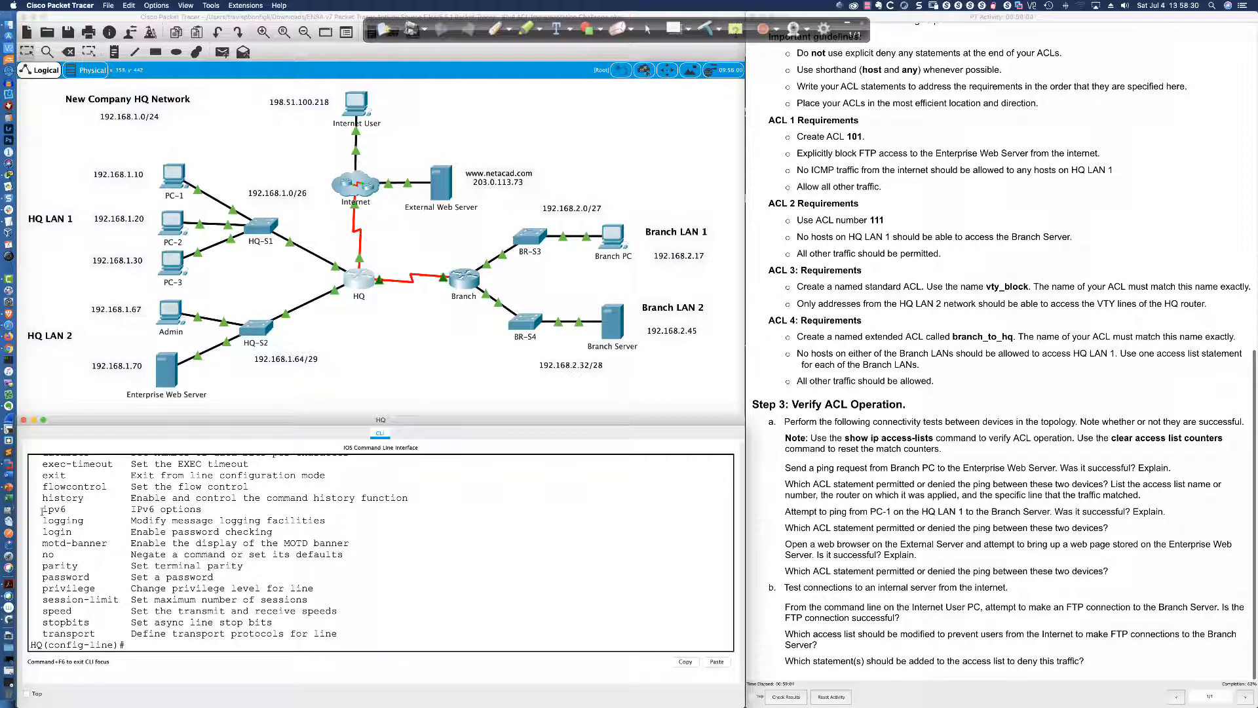
{"action": "left_click_drag", "start_coordinate": [42, 509], "coordinate": [90, 509]}
{"action": "left_click_drag", "start_coordinate": [43, 509], "coordinate": [234, 508]}
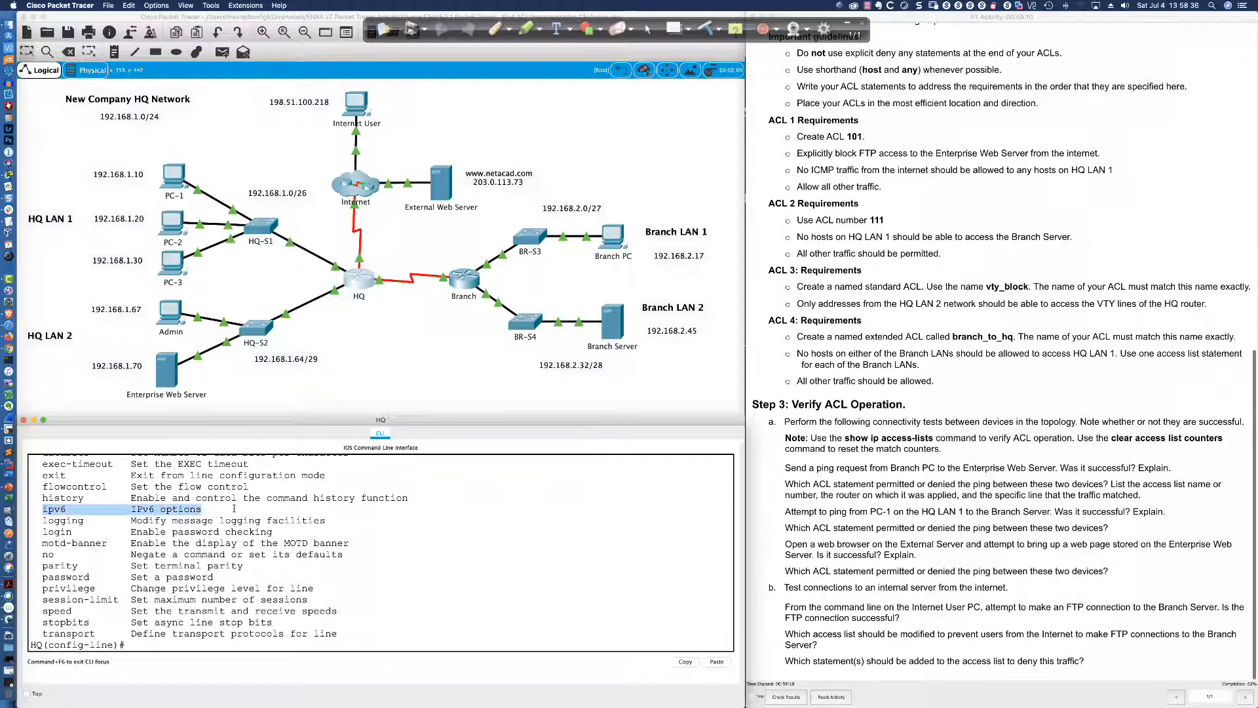
{"action": "left_click", "coordinate": [162, 648]}
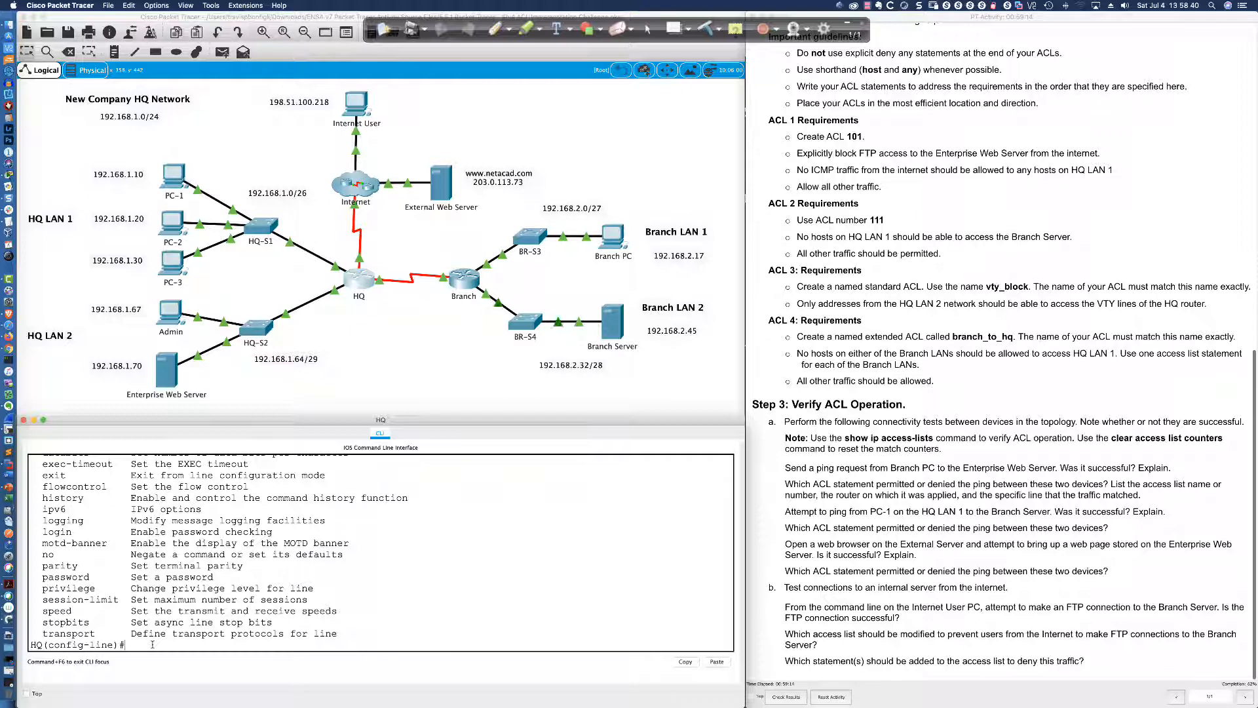
Enter 'access-class vty_block in' on HQ's line vty 0 4
{"action": "type", "text": "accees"}
{"action": "key", "text": "Return"}
{"action": "type", "text": "acc"}
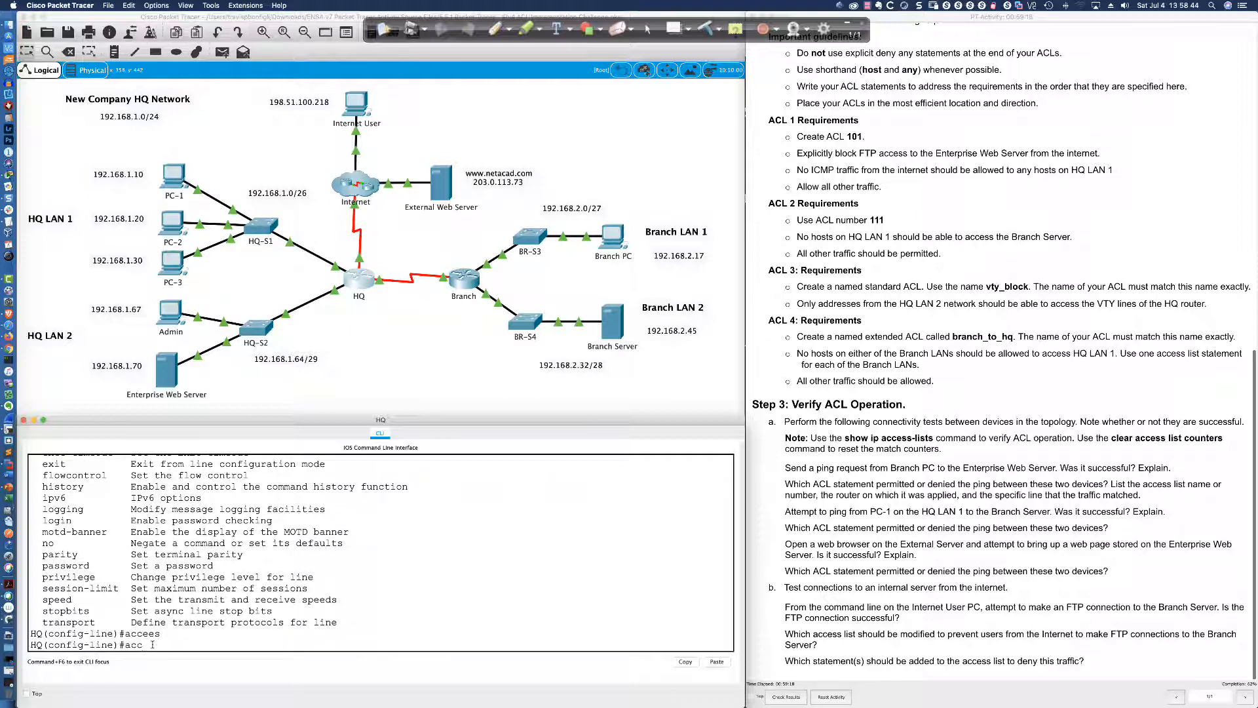
{"action": "type", "text": "ess"}
{"action": "key", "text": "Tab"}
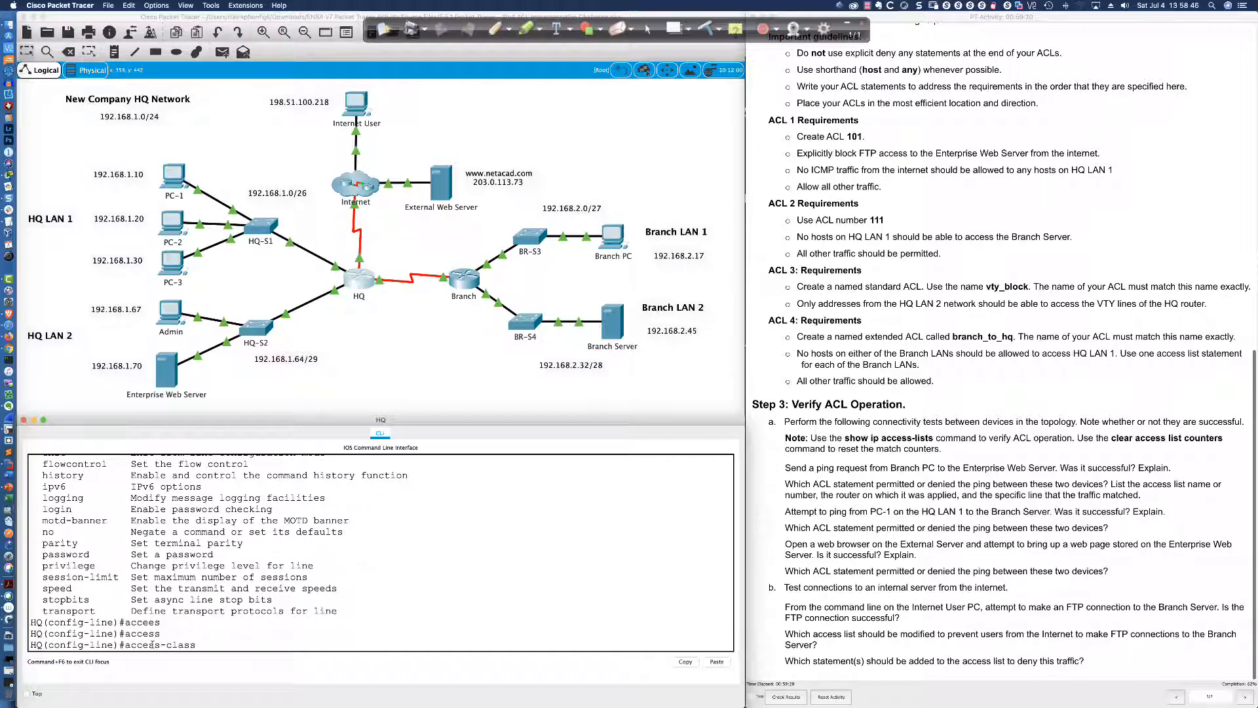
{"action": "type", "text": "vty_block in"}
{"action": "key", "text": "Return"}
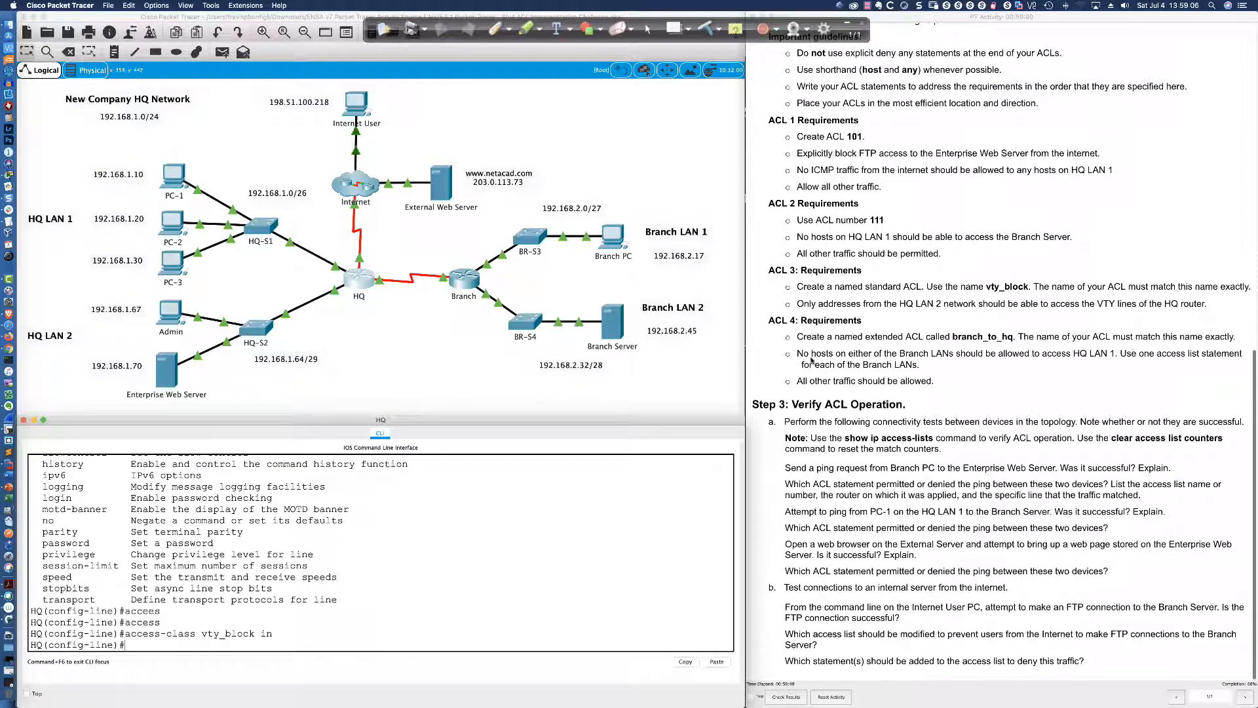
Highlight ACL 4's text and underline 'extended' and 'Use one access list statement' in red
{"action": "left_click_drag", "start_coordinate": [796, 354], "coordinate": [935, 380]}
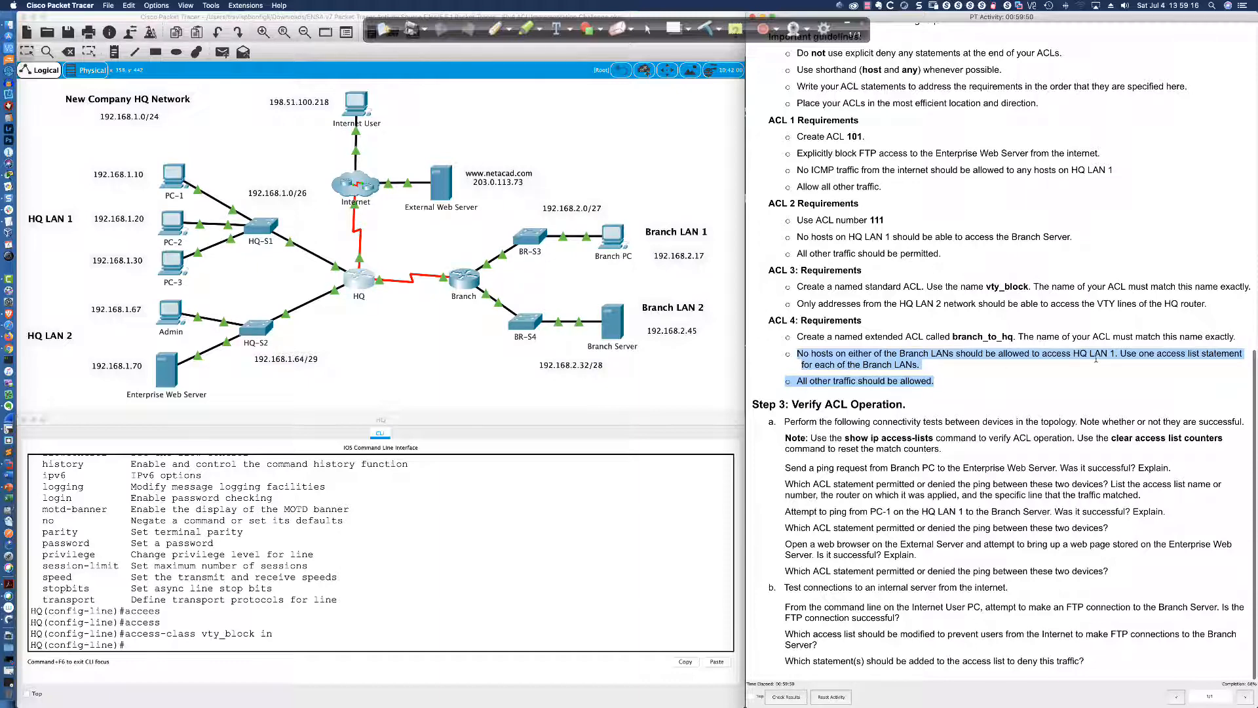
{"action": "scroll", "coordinate": [631, 303], "scroll_direction": "left", "scroll_amount": 1}
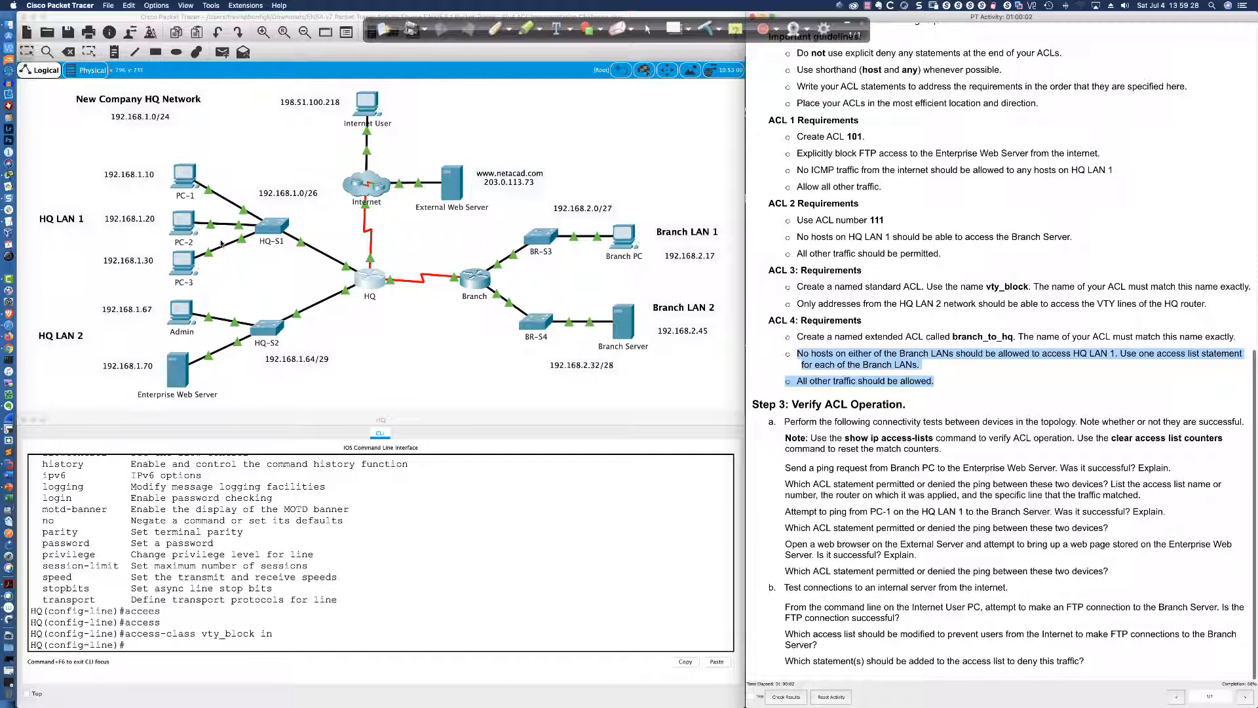
{"action": "left_click", "coordinate": [496, 28]}
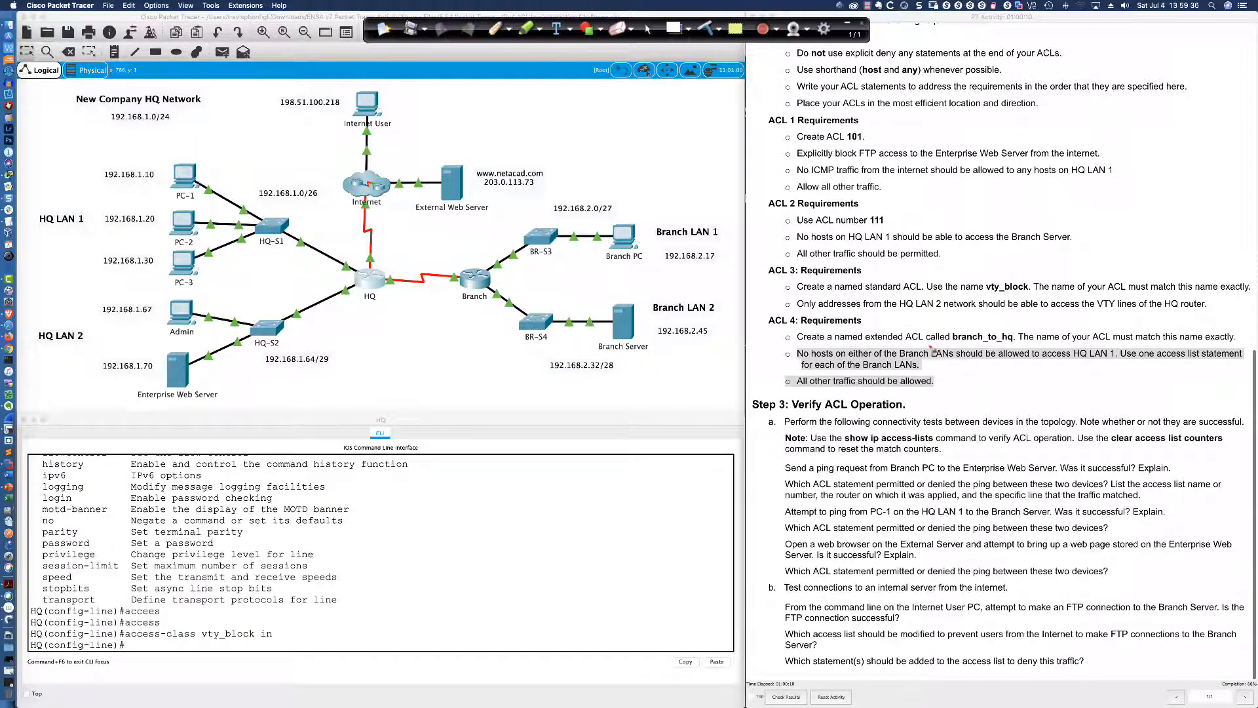
{"action": "left_click_drag", "start_coordinate": [866, 342], "coordinate": [909, 347]}
{"action": "left_click_drag", "start_coordinate": [1124, 361], "coordinate": [1244, 362]}
Circle Branch LAN 1's 192.168.2.17 and Branch LAN 2 in red, and underline HQ LAN 1
{"action": "mouse_move", "coordinate": [694, 242]}
{"action": "left_mouse_down"}
{"action": "mouse_move", "coordinate": [668, 242]}
{"action": "mouse_move", "coordinate": [678, 272]}
{"action": "mouse_move", "coordinate": [732, 257]}
{"action": "mouse_move", "coordinate": [681, 237]}
{"action": "mouse_move", "coordinate": [690, 268]}
{"action": "mouse_move", "coordinate": [726, 264]}
{"action": "left_mouse_up"}
{"action": "left_click_drag", "start_coordinate": [30, 234], "coordinate": [100, 234]}
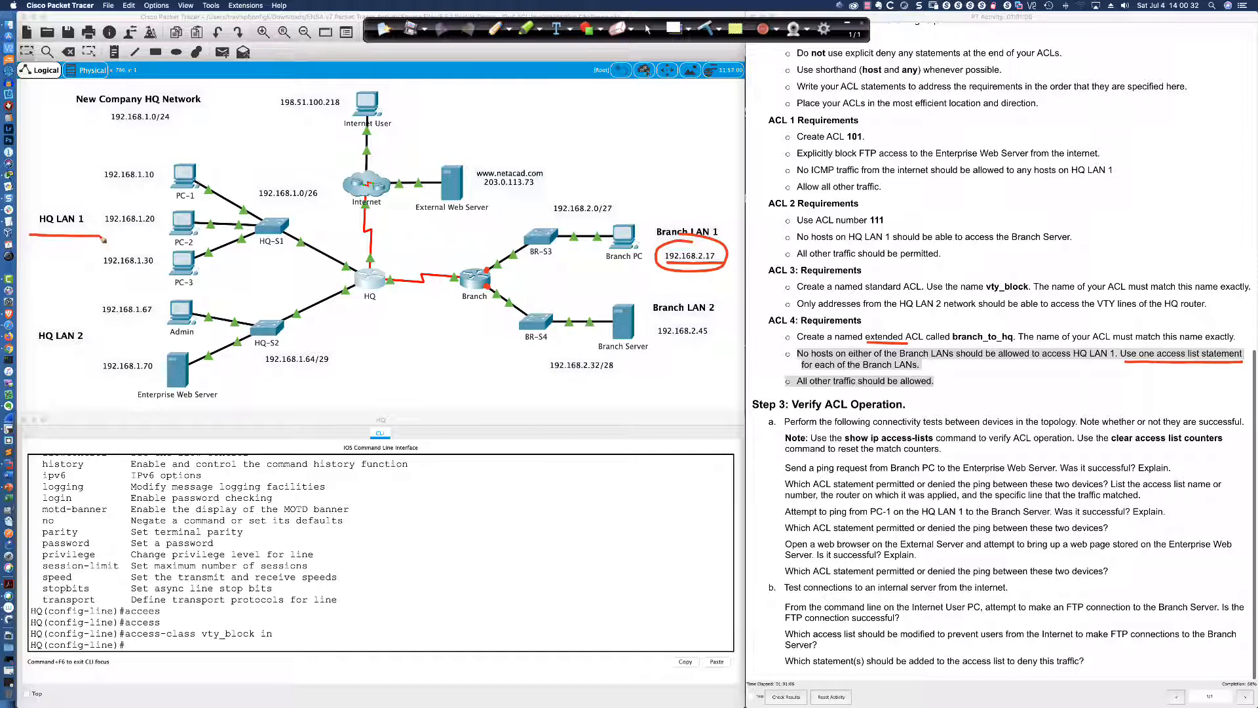
{"action": "mouse_move", "coordinate": [681, 304]}
{"action": "left_mouse_down"}
{"action": "mouse_move", "coordinate": [691, 357]}
{"action": "mouse_move", "coordinate": [669, 308]}
{"action": "left_mouse_up"}
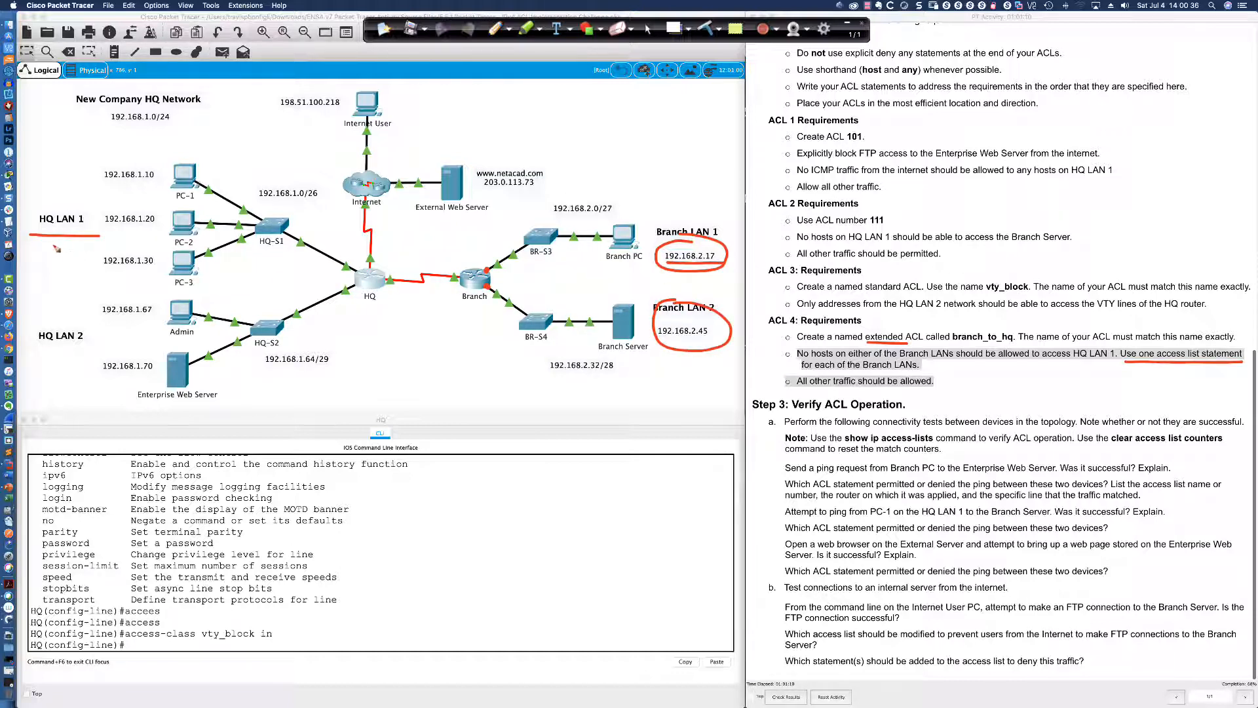
{"action": "left_click_drag", "start_coordinate": [36, 244], "coordinate": [99, 242]}
Circle 192.168.2.0/27 and 192.168.2.32/28, draw arrows through the Branch router toward HQ, then clear the page
{"action": "mouse_move", "coordinate": [492, 254]}
{"action": "left_mouse_down"}
{"action": "mouse_move", "coordinate": [481, 262]}
{"action": "mouse_move", "coordinate": [496, 300]}
{"action": "mouse_move", "coordinate": [496, 257]}
{"action": "mouse_move", "coordinate": [482, 255]}
{"action": "left_mouse_up"}
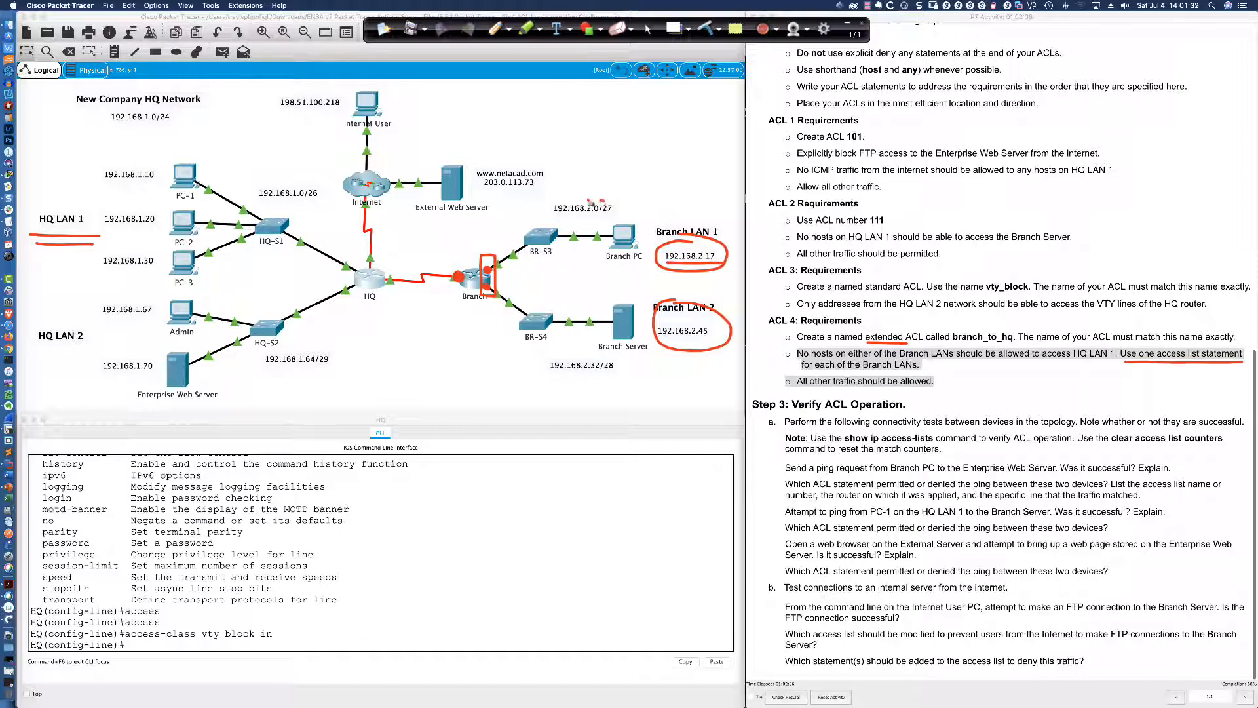
{"action": "left_click_drag", "start_coordinate": [603, 200], "coordinate": [615, 200]}
{"action": "mouse_move", "coordinate": [569, 358]}
{"action": "left_mouse_down"}
{"action": "mouse_move", "coordinate": [652, 377]}
{"action": "mouse_move", "coordinate": [529, 352]}
{"action": "left_mouse_up"}
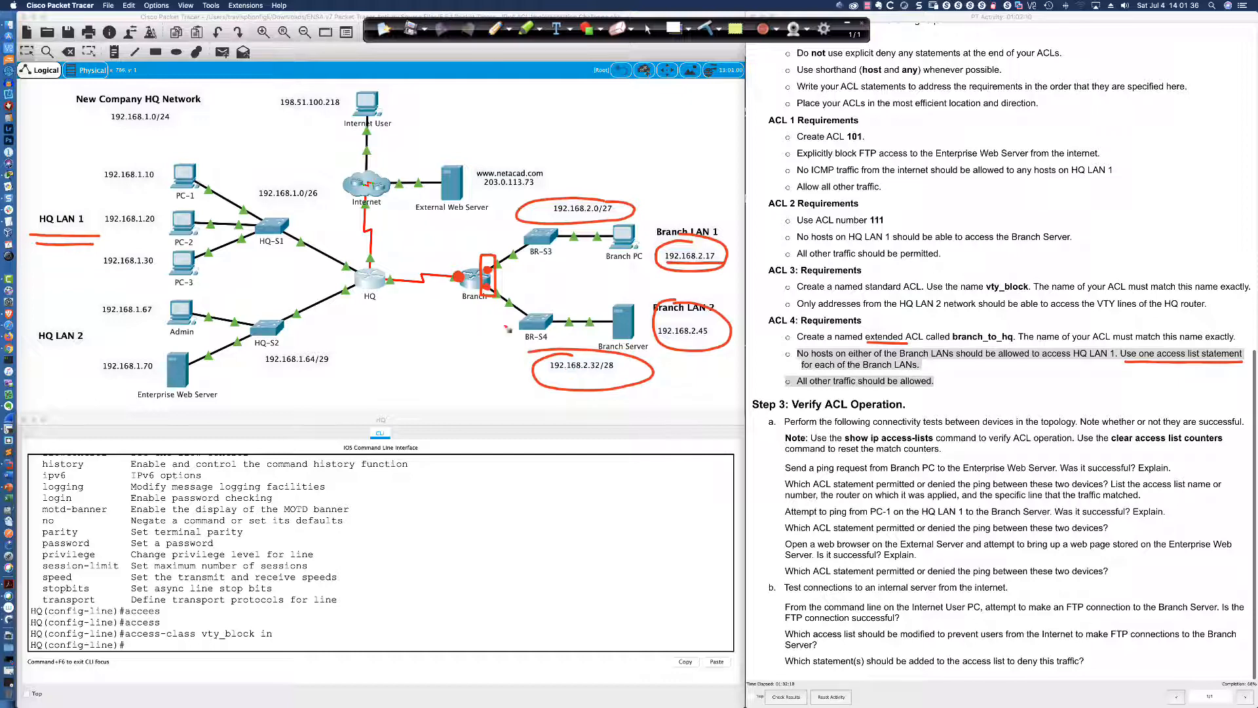
{"action": "left_click_drag", "start_coordinate": [487, 288], "coordinate": [565, 383]}
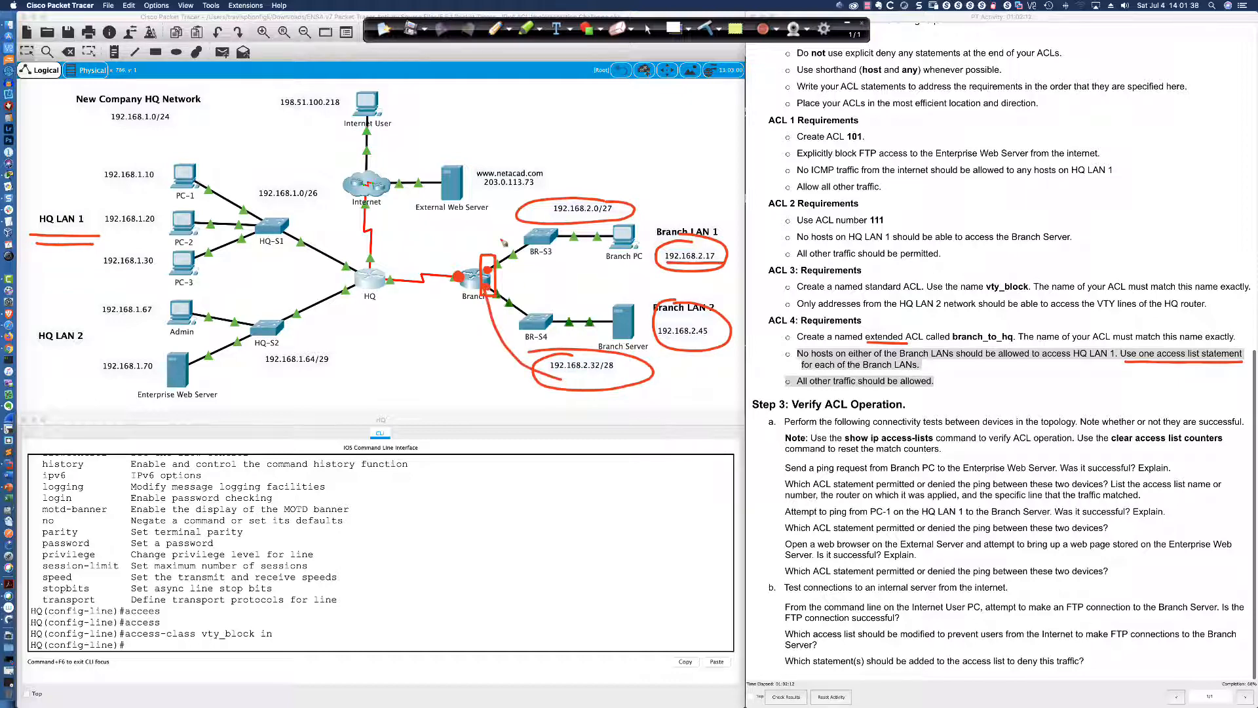
{"action": "mouse_move", "coordinate": [488, 271]}
{"action": "left_mouse_down"}
{"action": "mouse_move", "coordinate": [521, 222]}
{"action": "mouse_move", "coordinate": [549, 214]}
{"action": "left_mouse_up"}
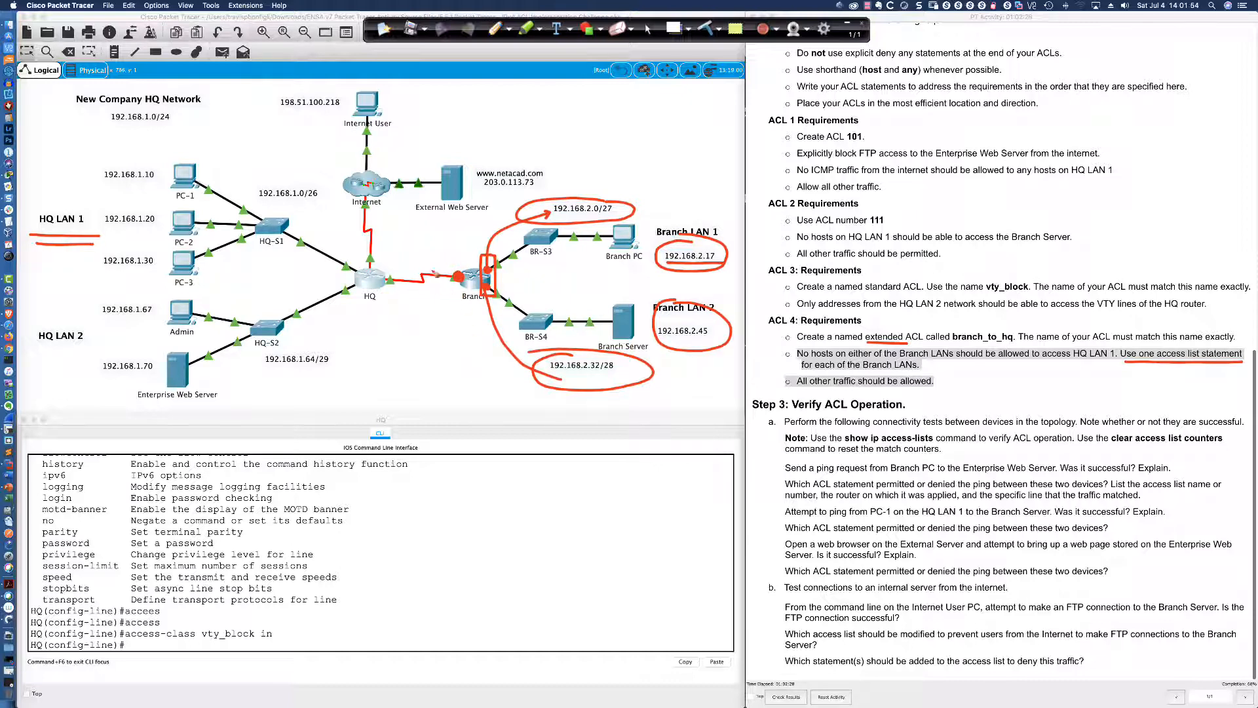
{"action": "left_click_drag", "start_coordinate": [417, 256], "coordinate": [423, 262]}
{"action": "mouse_move", "coordinate": [670, 321]}
{"action": "left_mouse_down"}
{"action": "mouse_move", "coordinate": [567, 322]}
{"action": "mouse_move", "coordinate": [438, 293]}
{"action": "left_mouse_up"}
{"action": "mouse_move", "coordinate": [691, 238]}
{"action": "left_mouse_down"}
{"action": "mouse_move", "coordinate": [595, 236]}
{"action": "mouse_move", "coordinate": [495, 264]}
{"action": "mouse_move", "coordinate": [430, 260]}
{"action": "mouse_move", "coordinate": [439, 267]}
{"action": "left_mouse_up"}
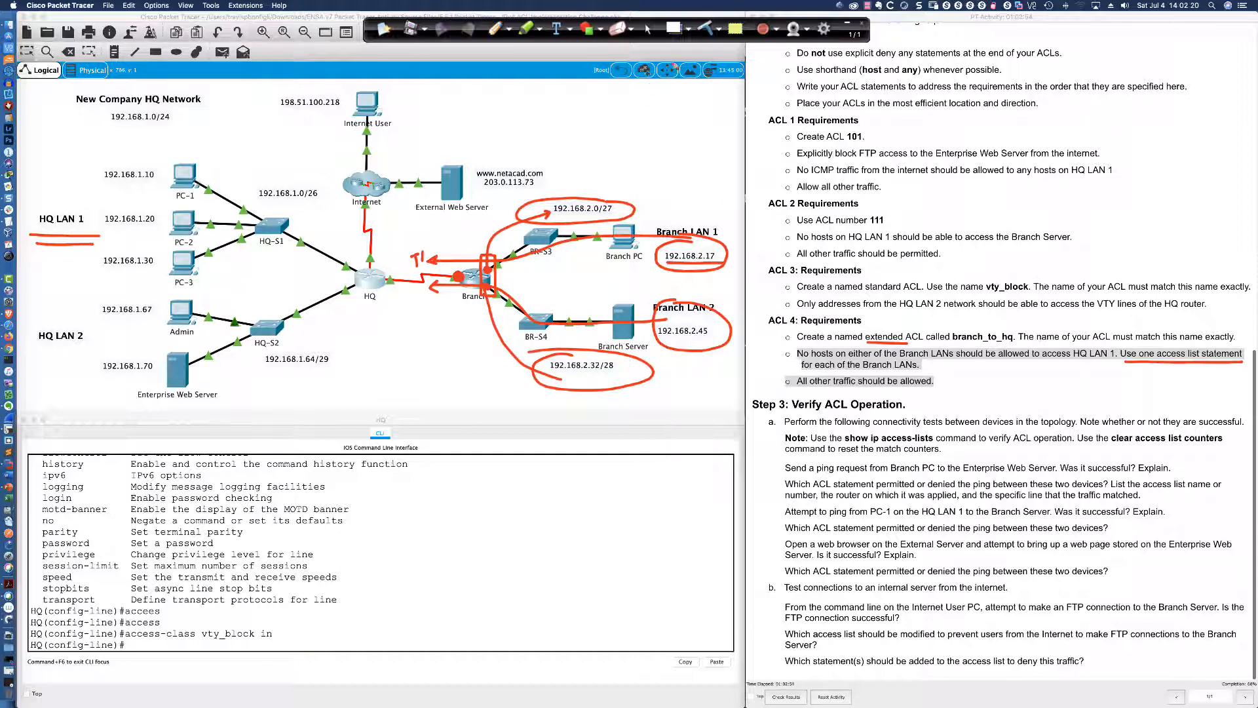
{"action": "left_click", "coordinate": [703, 29]}
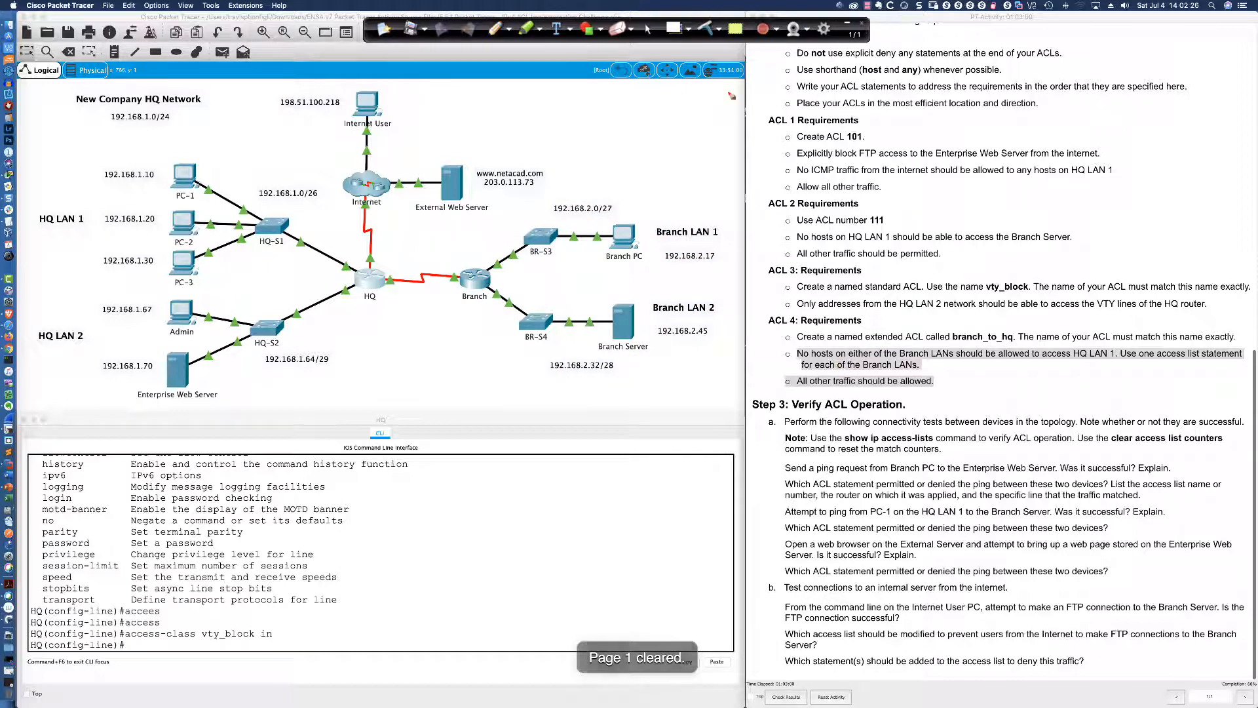
Open the Branch router's CLI and enter global configuration mode with en and conf t
{"action": "left_click", "coordinate": [648, 29]}
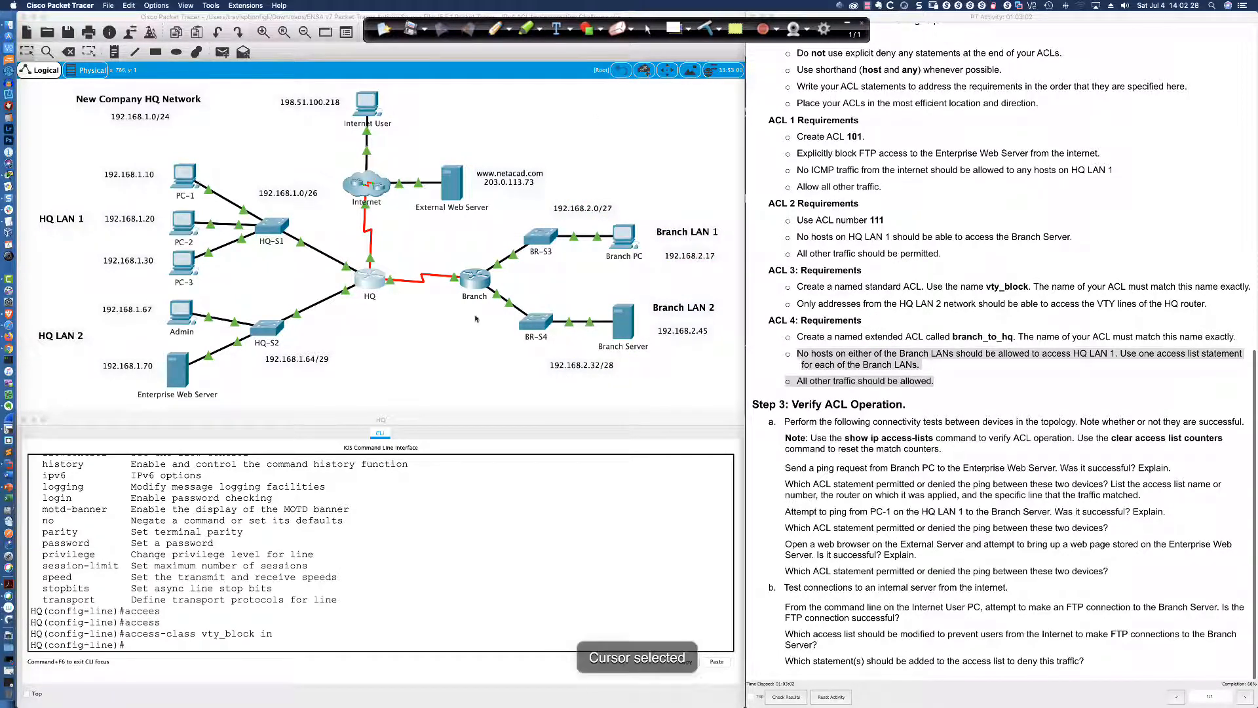
{"action": "left_click", "coordinate": [474, 279]}
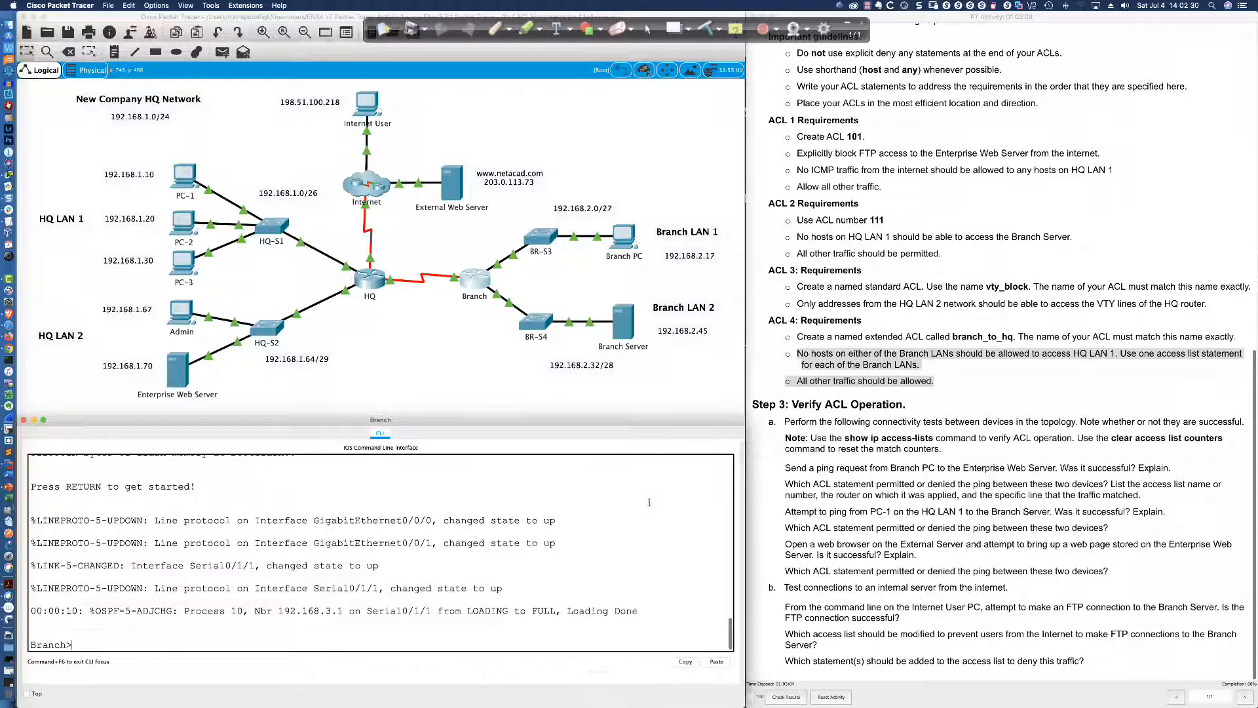
{"action": "key", "text": "Return"}
{"action": "key", "text": "Return"}
{"action": "key", "text": "Return"}
{"action": "key", "text": "Return"}
{"action": "key", "text": "Return"}
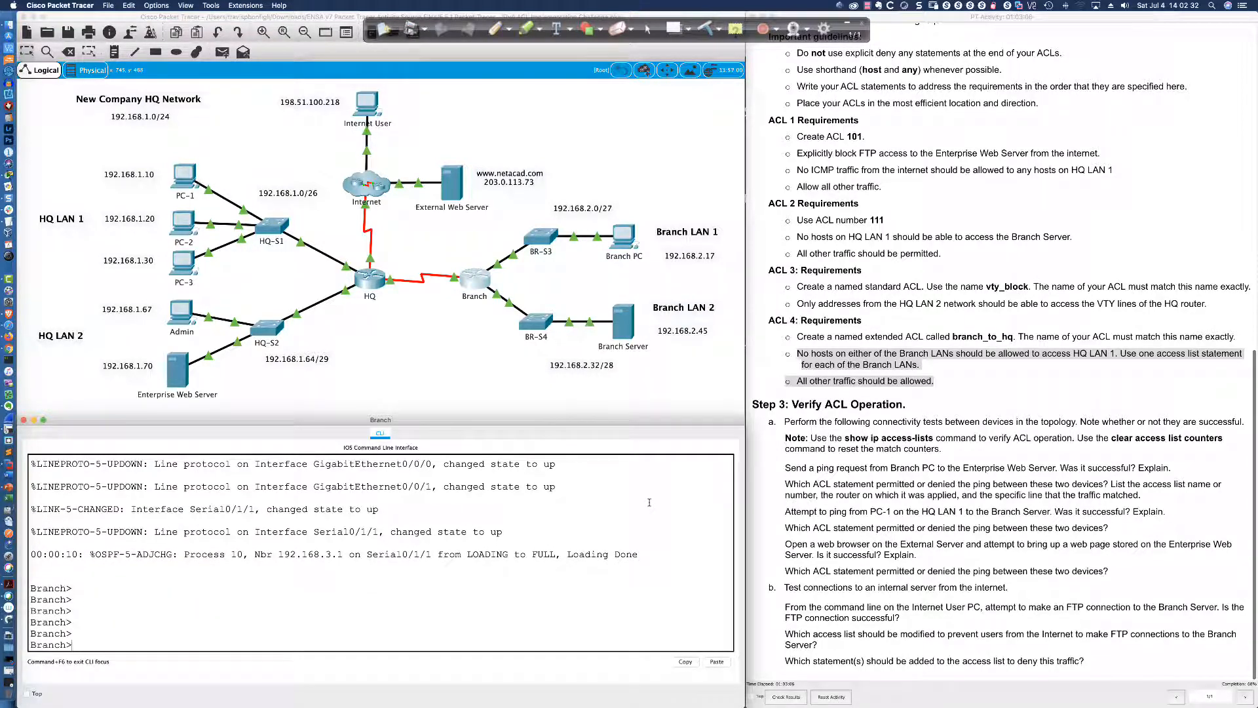
{"action": "type", "text": "en"}
{"action": "key", "text": "Return"}
{"action": "key", "text": "Return"}
{"action": "key", "text": "Return"}
{"action": "type", "text": "conf t"}
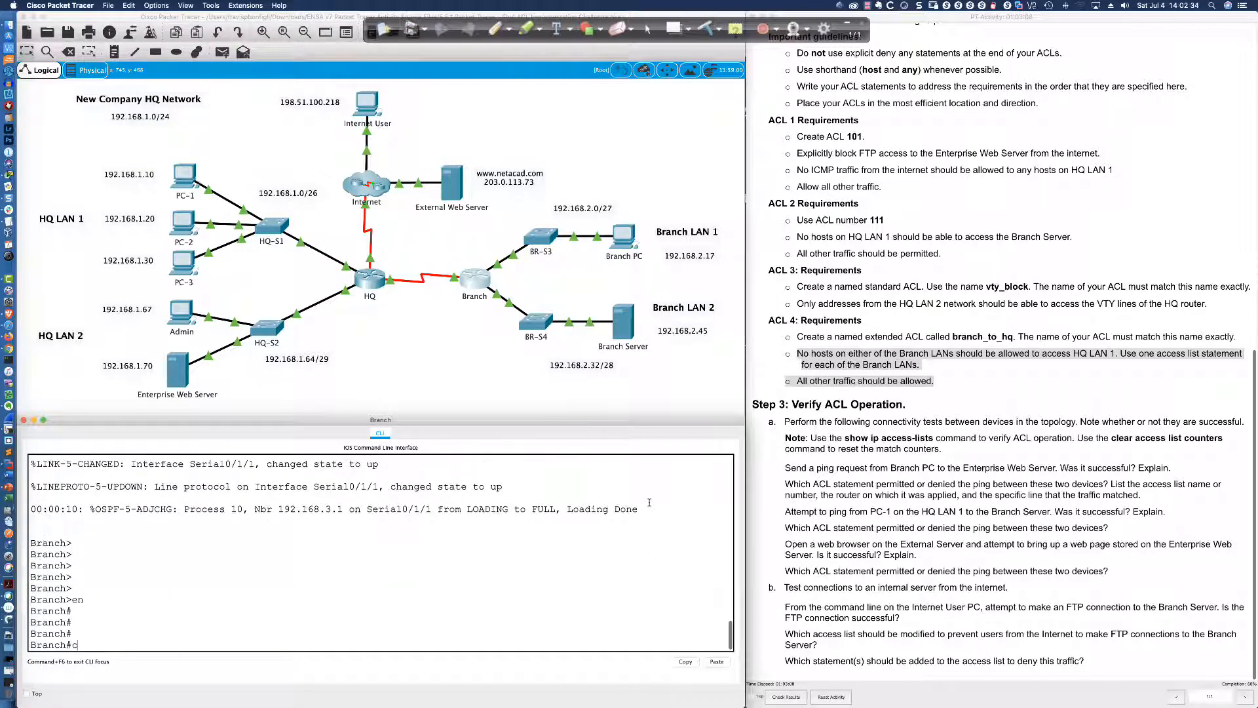
{"action": "key", "text": "Return"}
Run 'do sh access-list' to check the Branch router's existing access lists
{"action": "type", "text": "do sh a"}
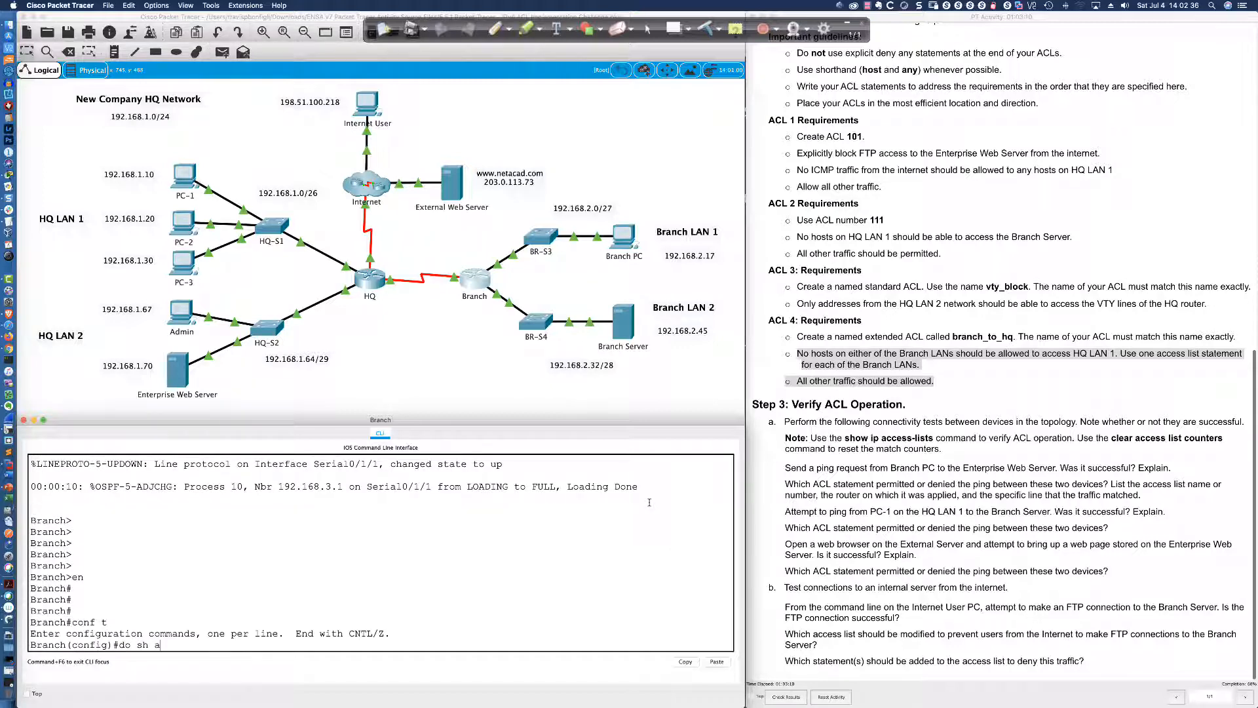
{"action": "type", "text": "ccess-list"}
{"action": "key", "text": "Return"}
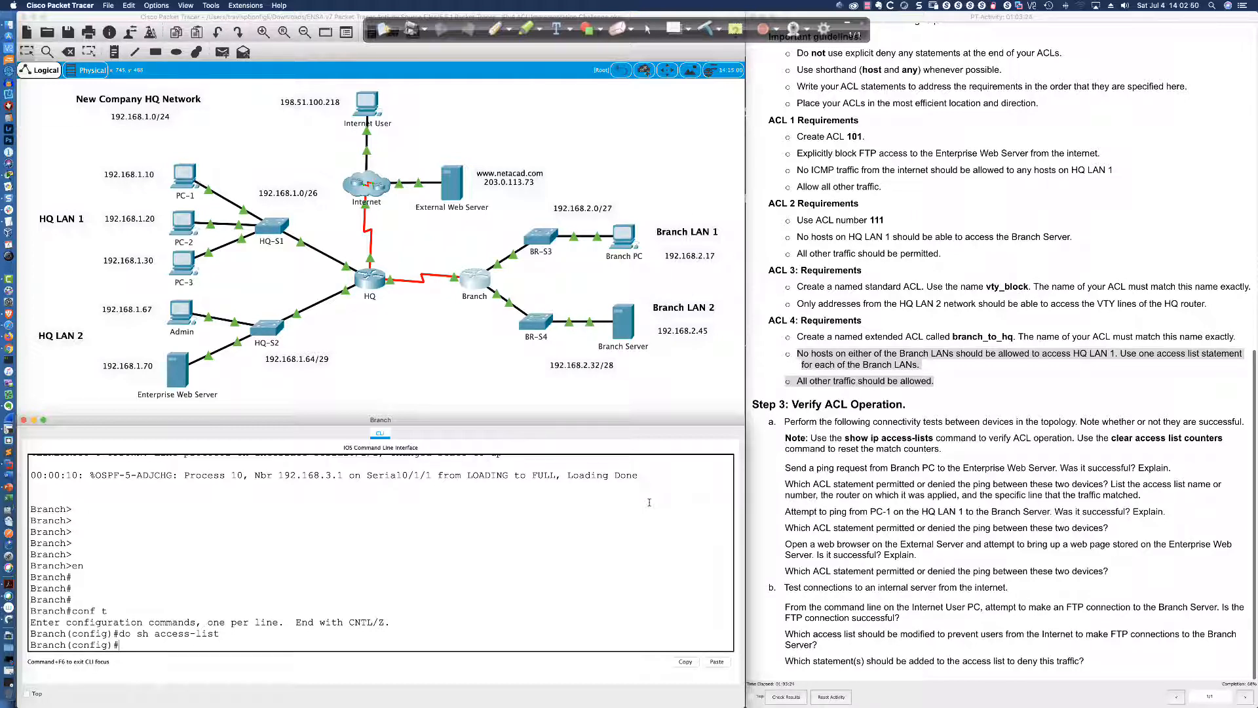
{"action": "type", "text": "ip acces"}
Create the extended named access list branch_to_hq with 'ip access-list extended branch_to_hq'
{"action": "type", "text": "ranch"}
{"action": "key", "text": "BackSpace"}
{"action": "key", "text": "BackSpace"}
{"action": "key", "text": "BackSpace"}
{"action": "key", "text": "BackSpace"}
{"action": "key", "text": "BackSpace"}
{"action": "key", "text": "BackSpace"}
{"action": "type", "text": "ext"}
{"action": "key", "text": "Tab"}
{"action": "type", "text": "br"}
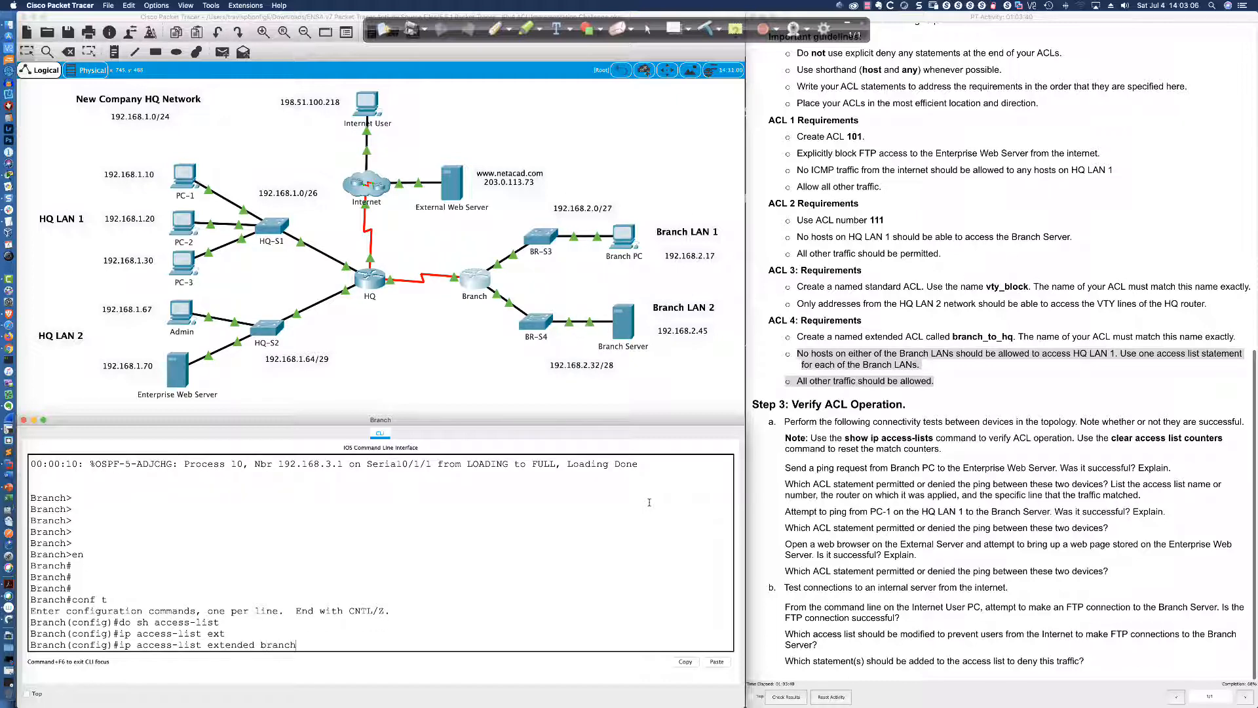
{"action": "type", "text": "anch_to_hq ?"}
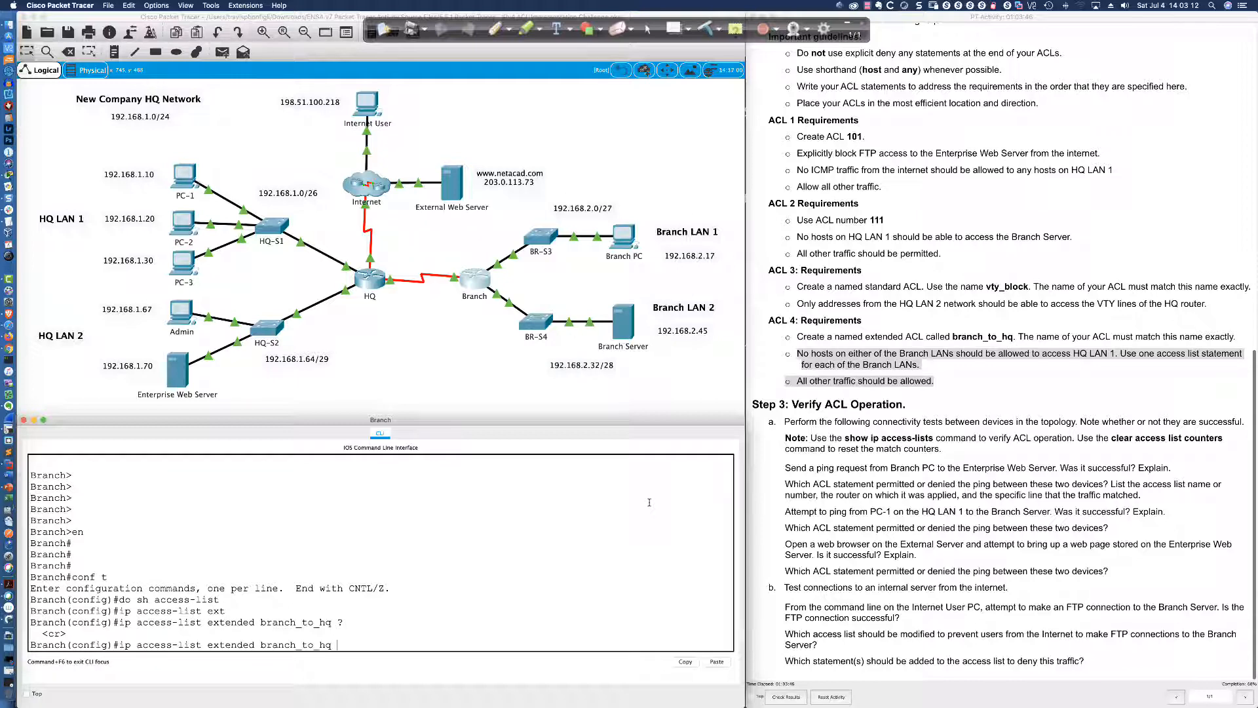
{"action": "key", "text": "Return"}
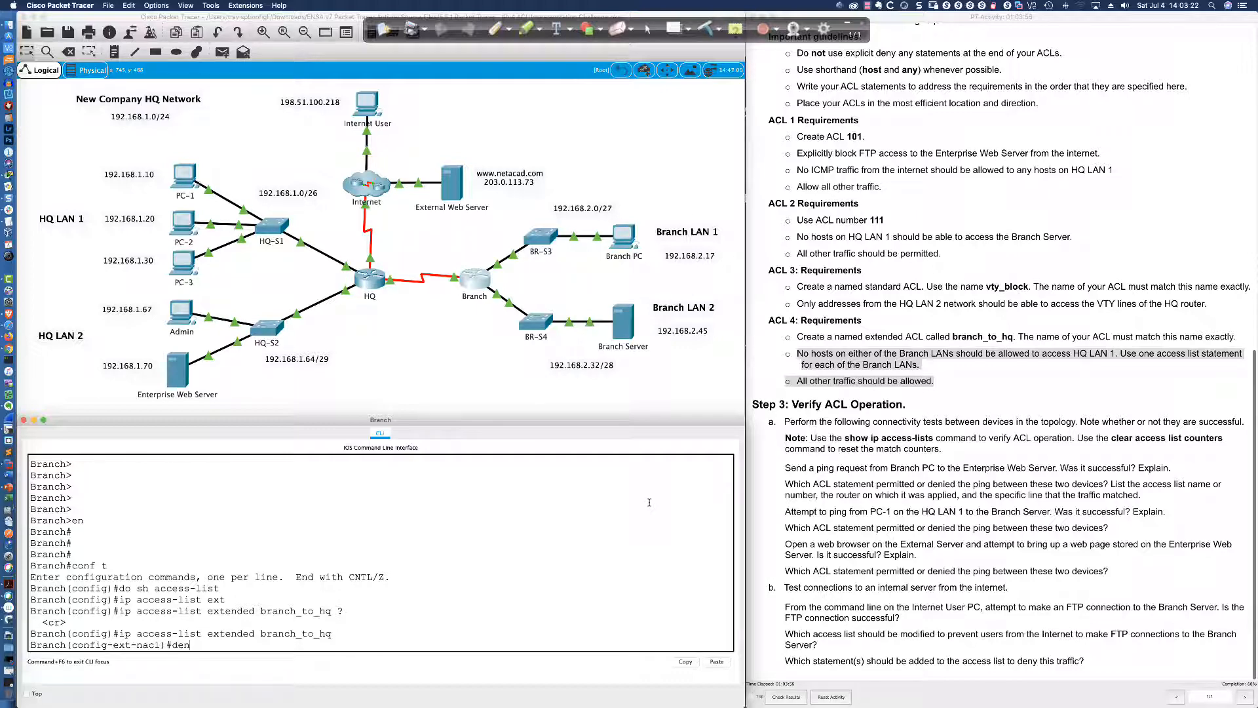
Start typing the 'deny ip 192.168.2.0' entry in branch_to_hq
{"action": "type", "text": "y ip 192.1"}
{"action": "type", "text": "68.2.0"}
{"action": "scroll", "coordinate": [367, 275], "scroll_direction": "down", "scroll_amount": 10}
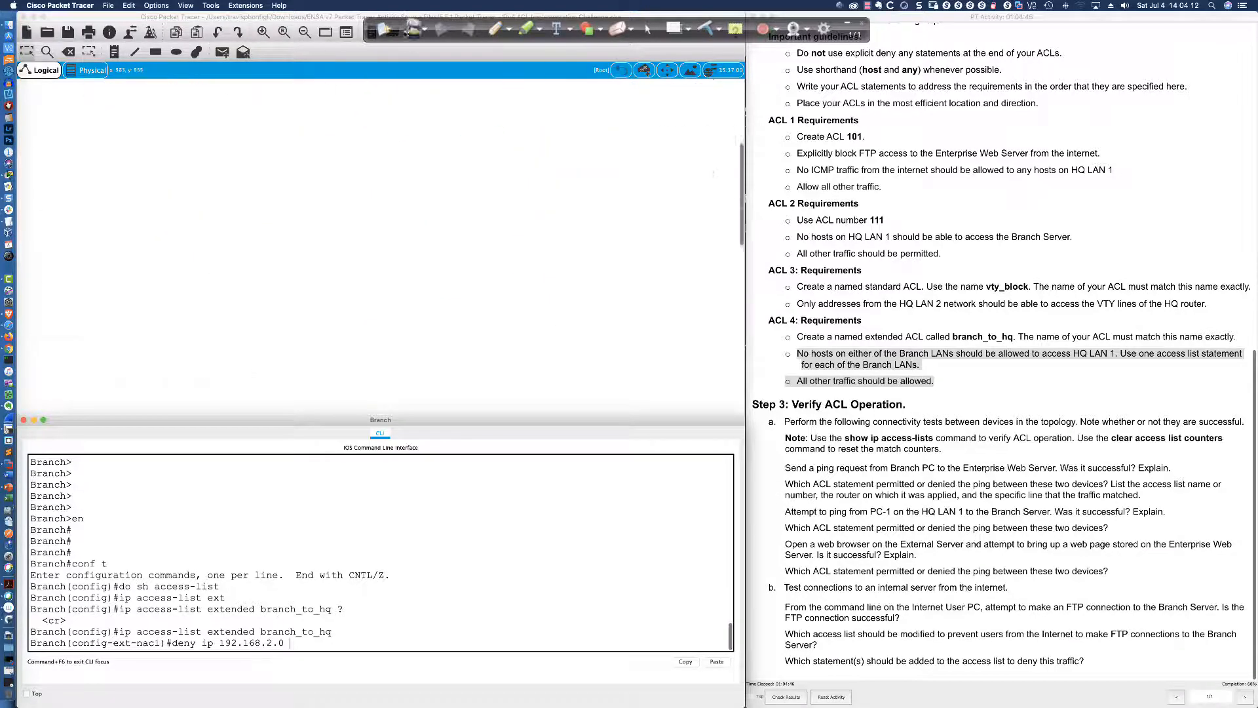
{"action": "left_click", "coordinate": [739, 89]}
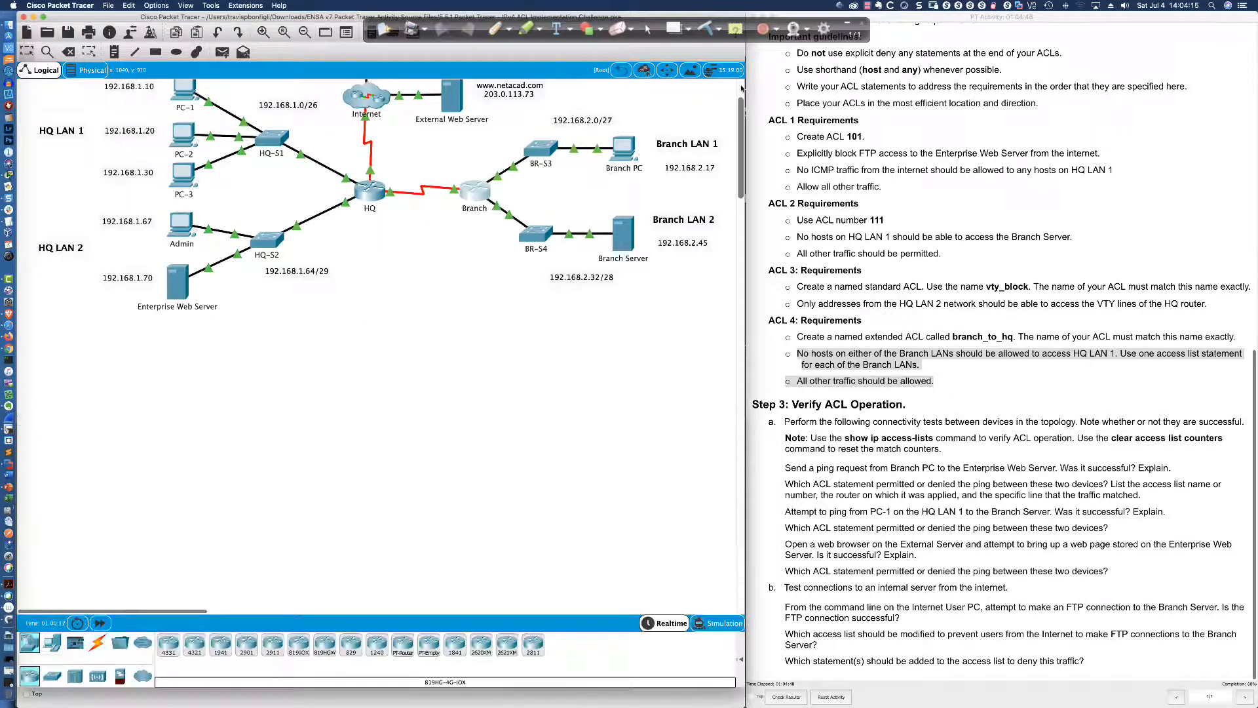
Underline /27 and work out 255 − 224 = 31 in red above Branch LAN 1
{"action": "left_click", "coordinate": [494, 28]}
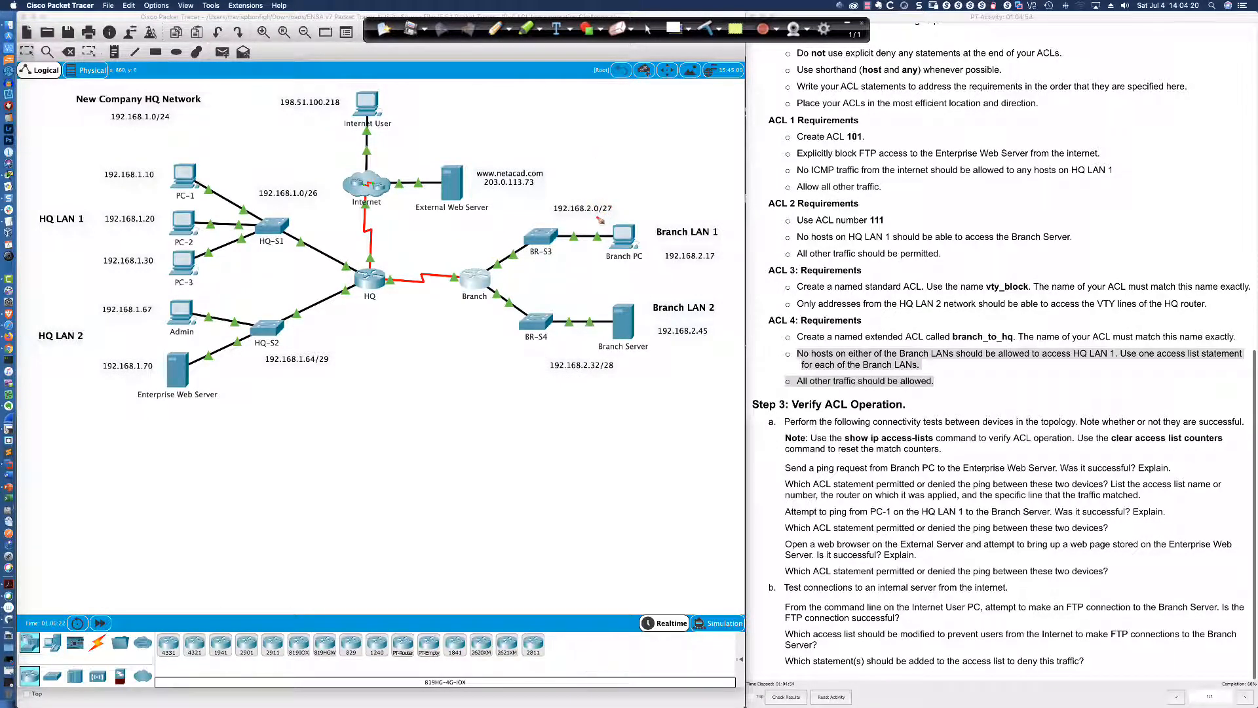
{"action": "left_click_drag", "start_coordinate": [598, 213], "coordinate": [613, 213]}
{"action": "left_click", "coordinate": [587, 165]}
{"action": "left_click_drag", "start_coordinate": [599, 157], "coordinate": [620, 168]}
{"action": "mouse_move", "coordinate": [587, 132]}
{"action": "left_mouse_down"}
{"action": "mouse_move", "coordinate": [606, 138]}
{"action": "mouse_move", "coordinate": [619, 185]}
{"action": "left_mouse_up"}
{"action": "left_click_drag", "start_coordinate": [623, 139], "coordinate": [643, 148]}
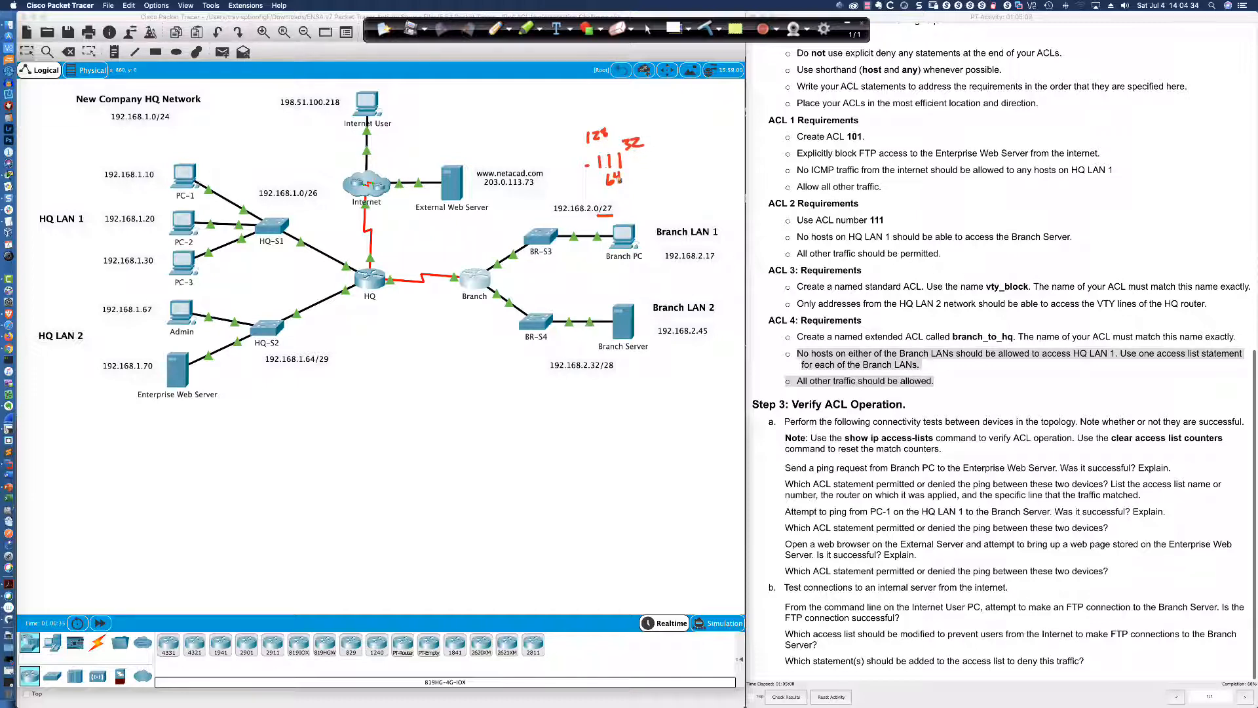
{"action": "left_click_drag", "start_coordinate": [649, 157], "coordinate": [712, 164]}
{"action": "left_click_drag", "start_coordinate": [670, 133], "coordinate": [705, 140]}
{"action": "left_click_drag", "start_coordinate": [709, 127], "coordinate": [716, 125]}
{"action": "left_click_drag", "start_coordinate": [658, 173], "coordinate": [744, 167]}
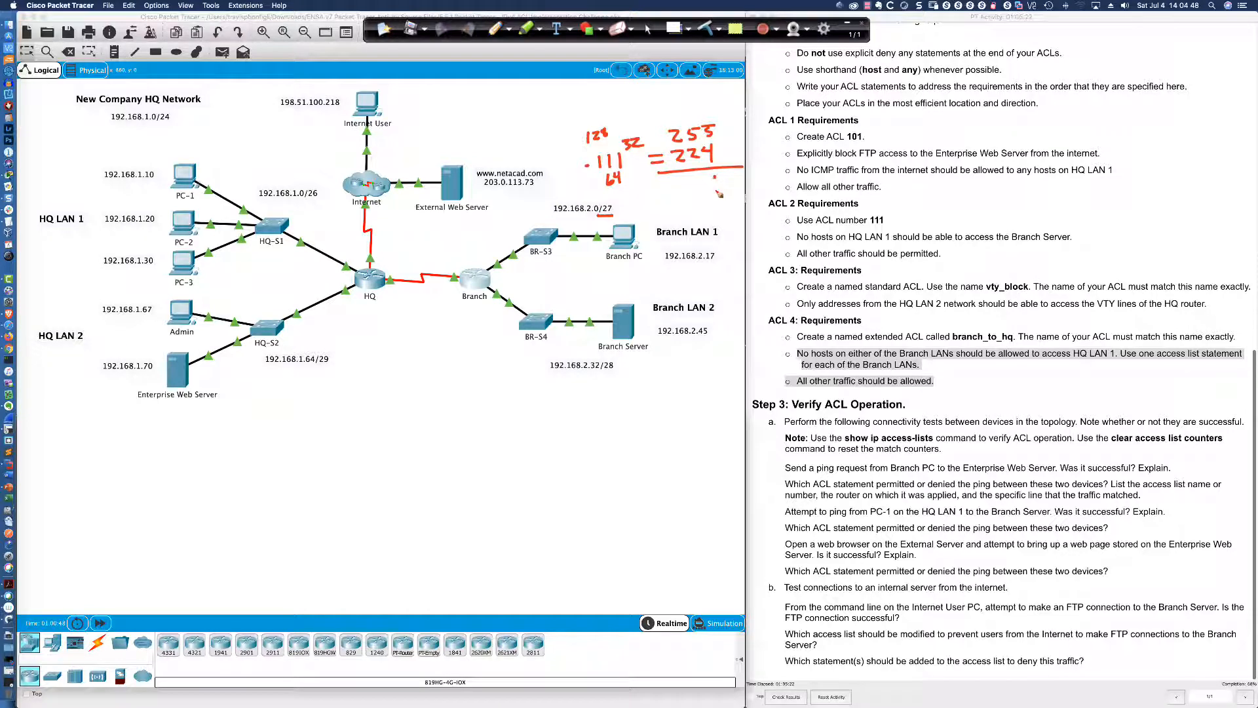
{"action": "mouse_move", "coordinate": [715, 177]}
{"action": "left_mouse_down"}
{"action": "mouse_move", "coordinate": [716, 191]}
{"action": "mouse_move", "coordinate": [694, 192]}
{"action": "left_mouse_up"}
{"action": "left_click_drag", "start_coordinate": [629, 194], "coordinate": [614, 206]}
{"action": "mouse_move", "coordinate": [639, 131]}
{"action": "left_mouse_down"}
{"action": "mouse_move", "coordinate": [620, 149]}
{"action": "mouse_move", "coordinate": [639, 127]}
{"action": "left_mouse_up"}
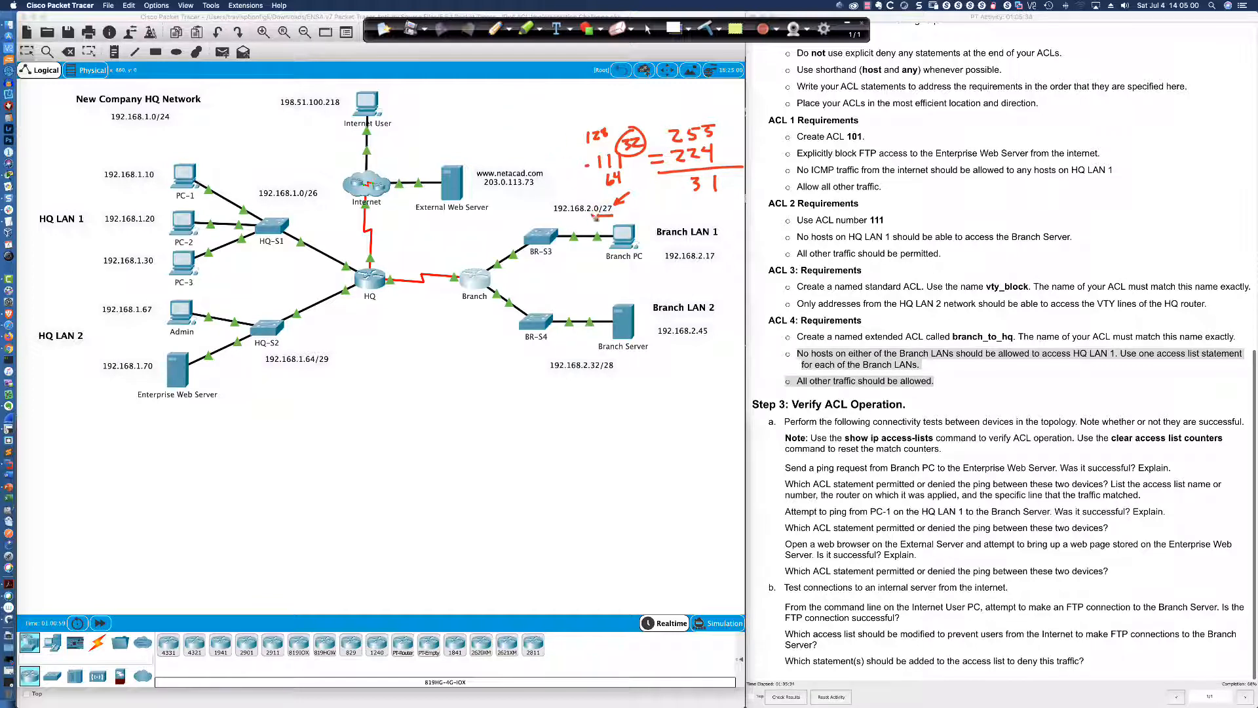
Mark the 192.168.2.32/28 subnet and handwrite a 192.168.2 network address between the branch switches
{"action": "left_click_drag", "start_coordinate": [592, 376], "coordinate": [603, 377]}
{"action": "left_click_drag", "start_coordinate": [633, 356], "coordinate": [627, 367]}
{"action": "mouse_move", "coordinate": [527, 273]}
{"action": "left_mouse_down"}
{"action": "mouse_move", "coordinate": [527, 284]}
{"action": "mouse_move", "coordinate": [571, 285]}
{"action": "left_mouse_up"}
{"action": "left_click_drag", "start_coordinate": [591, 267], "coordinate": [616, 281]}
{"action": "left_click", "coordinate": [595, 283]}
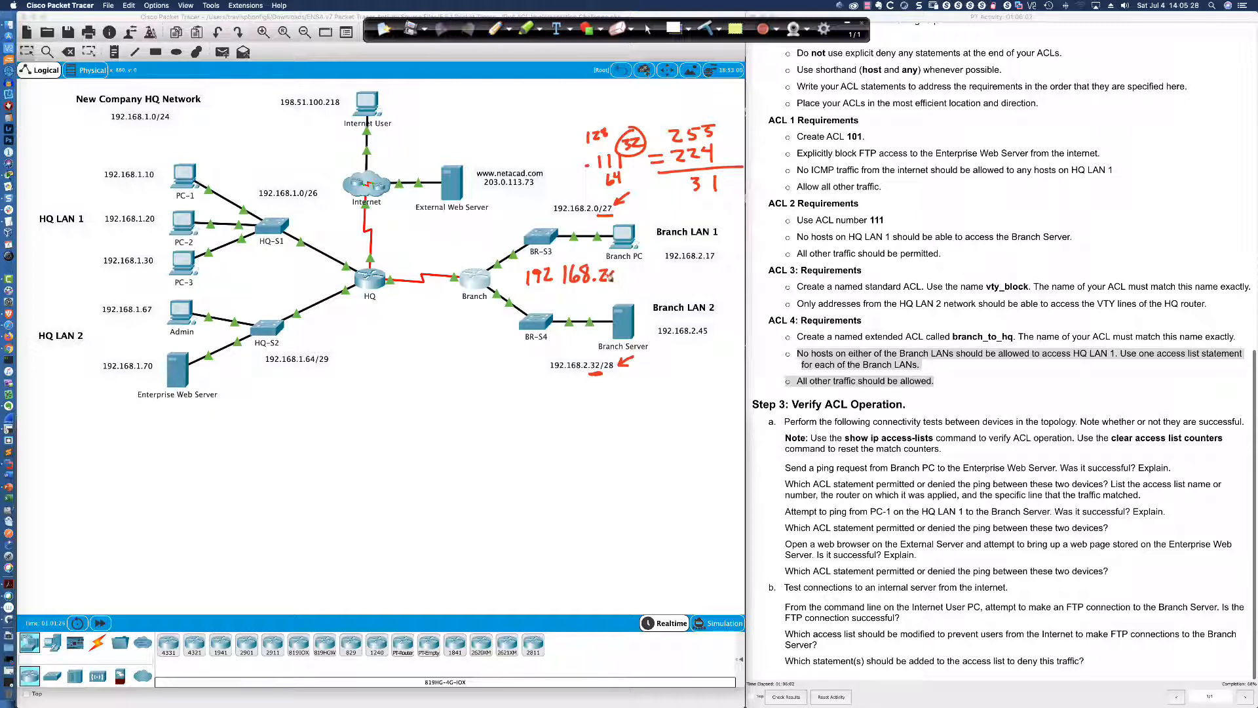
{"action": "key", "text": "super+z"}
{"action": "left_click", "coordinate": [613, 280]}
{"action": "left_click_drag", "start_coordinate": [627, 271], "coordinate": [664, 287]}
{"action": "left_click", "coordinate": [560, 282]}
Complete the handwritten wildcard as 0.0.0.31, then return to the Branch router's CLI
{"action": "left_click", "coordinate": [682, 191]}
{"action": "mouse_move", "coordinate": [640, 184]}
{"action": "left_mouse_down"}
{"action": "mouse_move", "coordinate": [633, 192]}
{"action": "mouse_move", "coordinate": [734, 196]}
{"action": "left_mouse_up"}
{"action": "left_click", "coordinate": [648, 193]}
{"action": "left_click", "coordinate": [665, 192]}
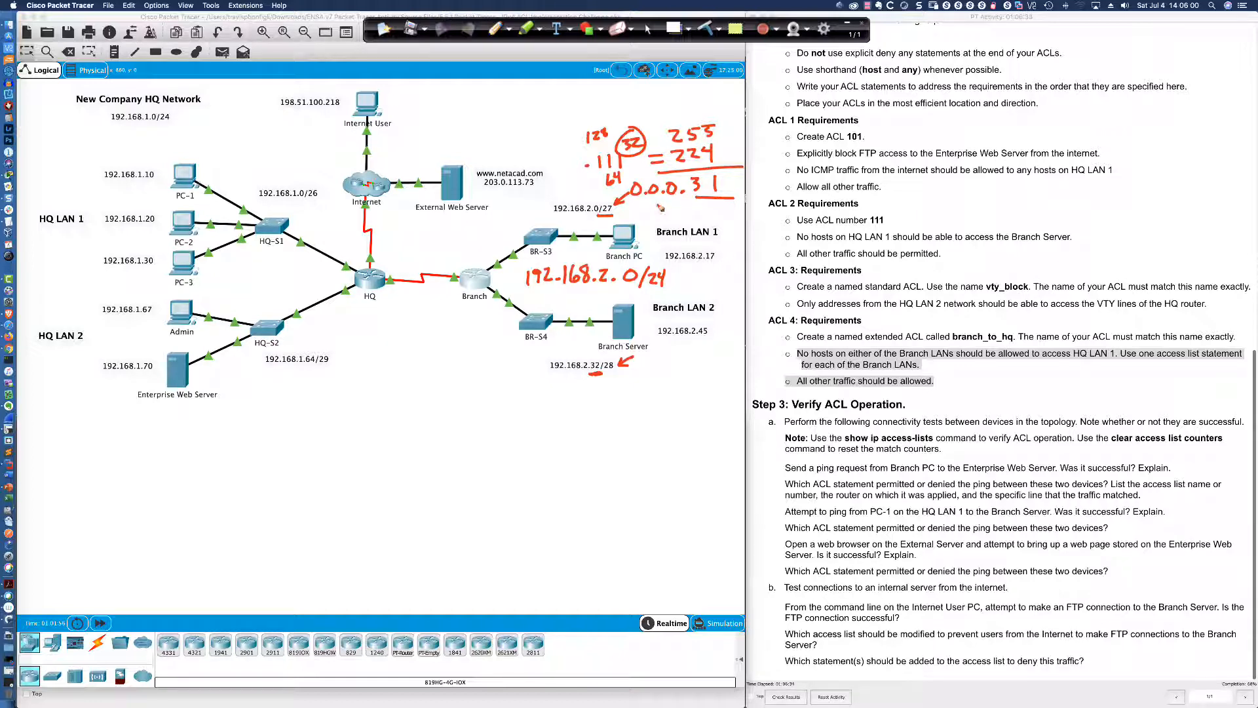
{"action": "left_click", "coordinate": [647, 29]}
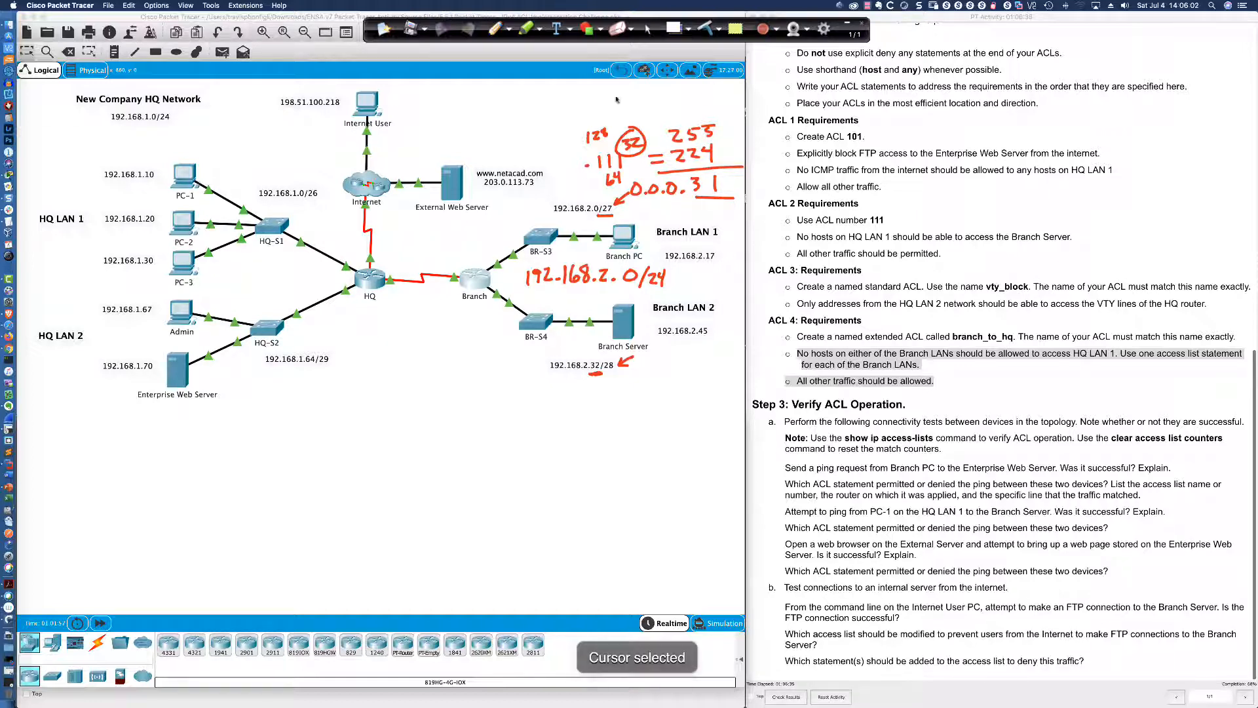
{"action": "left_click", "coordinate": [486, 276]}
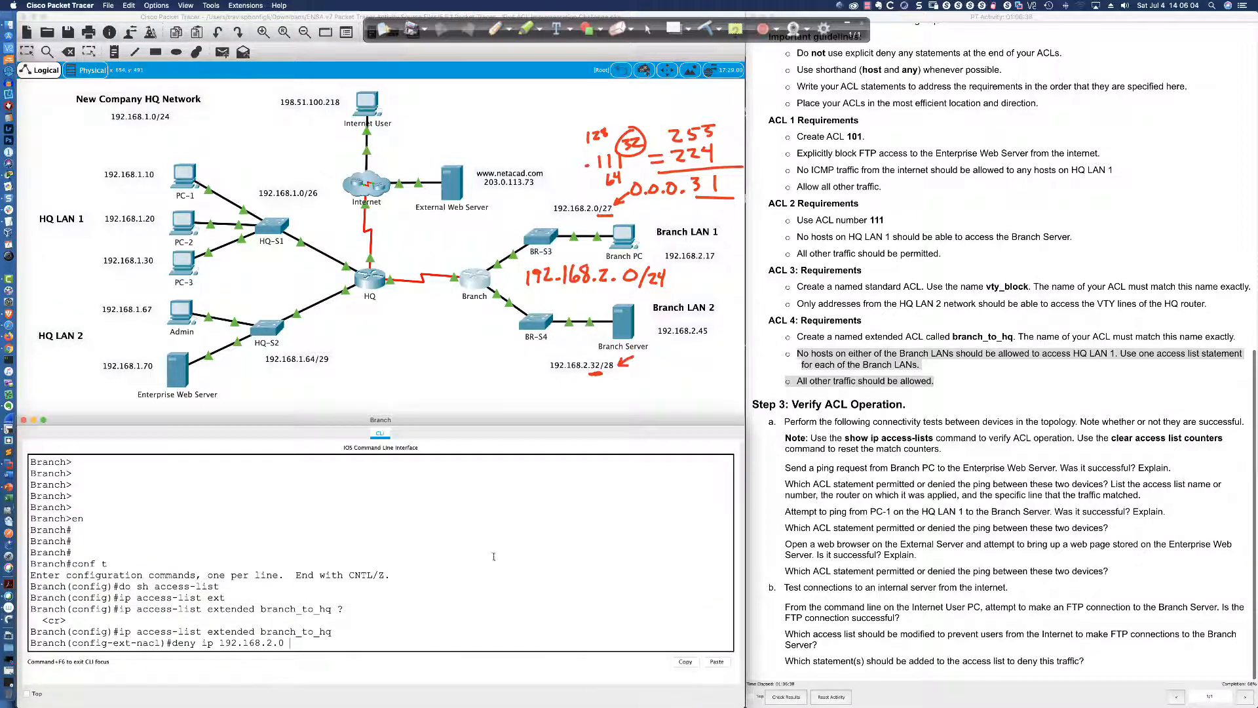
Add 'deny ip 192.168.2.0 0.0.0.31 192.168.1.0 0.0.0.63' and start a deny for 192.168.2.32
{"action": "type", "text": "0.00"}
{"action": "type", "text": ".0.31"}
{"action": "type", "text": "192.1"}
{"action": "type", "text": "68"}
{"action": "type", "text": ".1.0"}
{"action": "type", "text": " 0.0.0.63"}
{"action": "key", "text": "Return"}
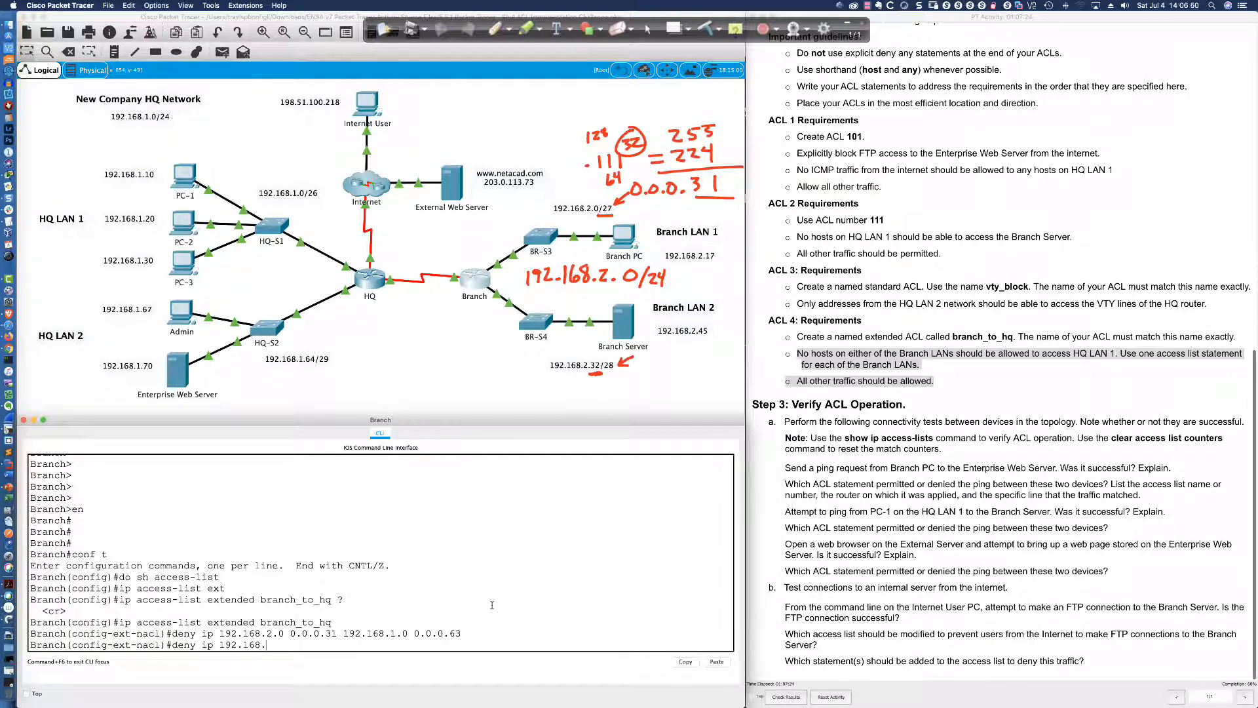
{"action": "type", "text": "2.32"}
{"action": "left_click", "coordinate": [496, 28]}
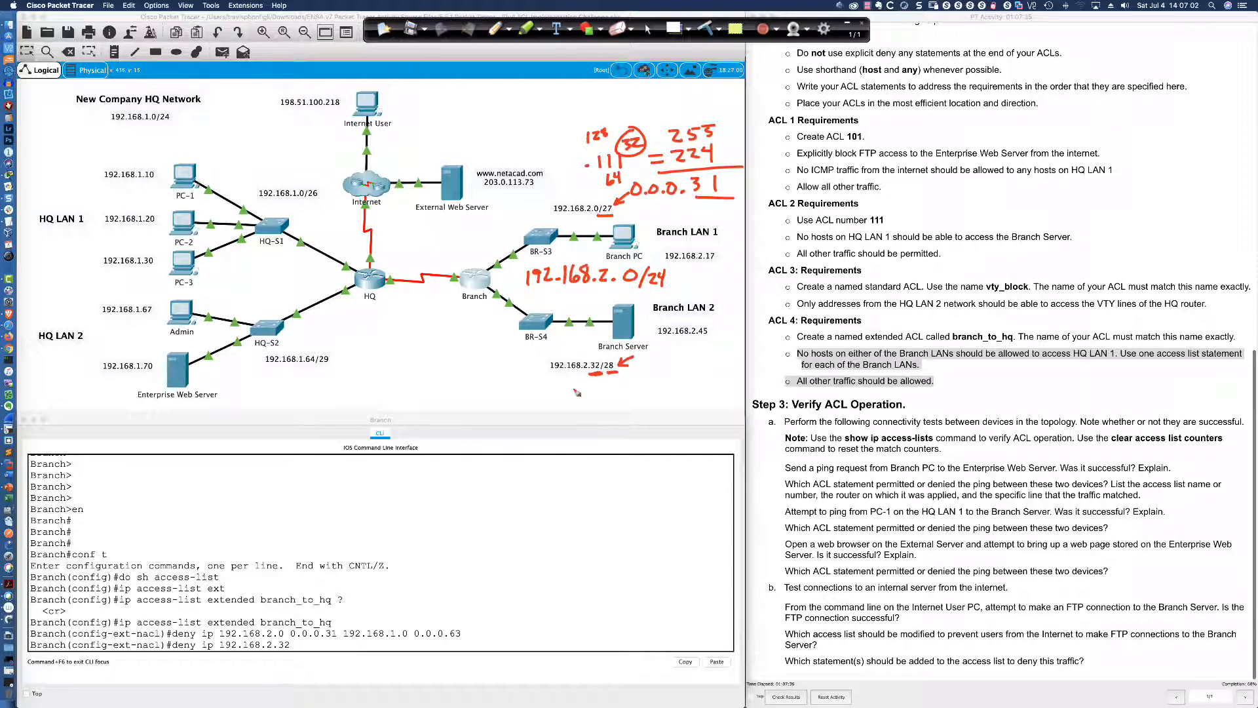
Write the /28 mask octet as binary 11110000 with bit values 128, 64, 32, 16
{"action": "mouse_move", "coordinate": [560, 400]}
{"action": "left_mouse_down"}
{"action": "mouse_move", "coordinate": [552, 414]}
{"action": "mouse_move", "coordinate": [592, 418]}
{"action": "mouse_move", "coordinate": [632, 398]}
{"action": "mouse_move", "coordinate": [693, 396]}
{"action": "left_mouse_up"}
{"action": "left_click", "coordinate": [687, 406]}
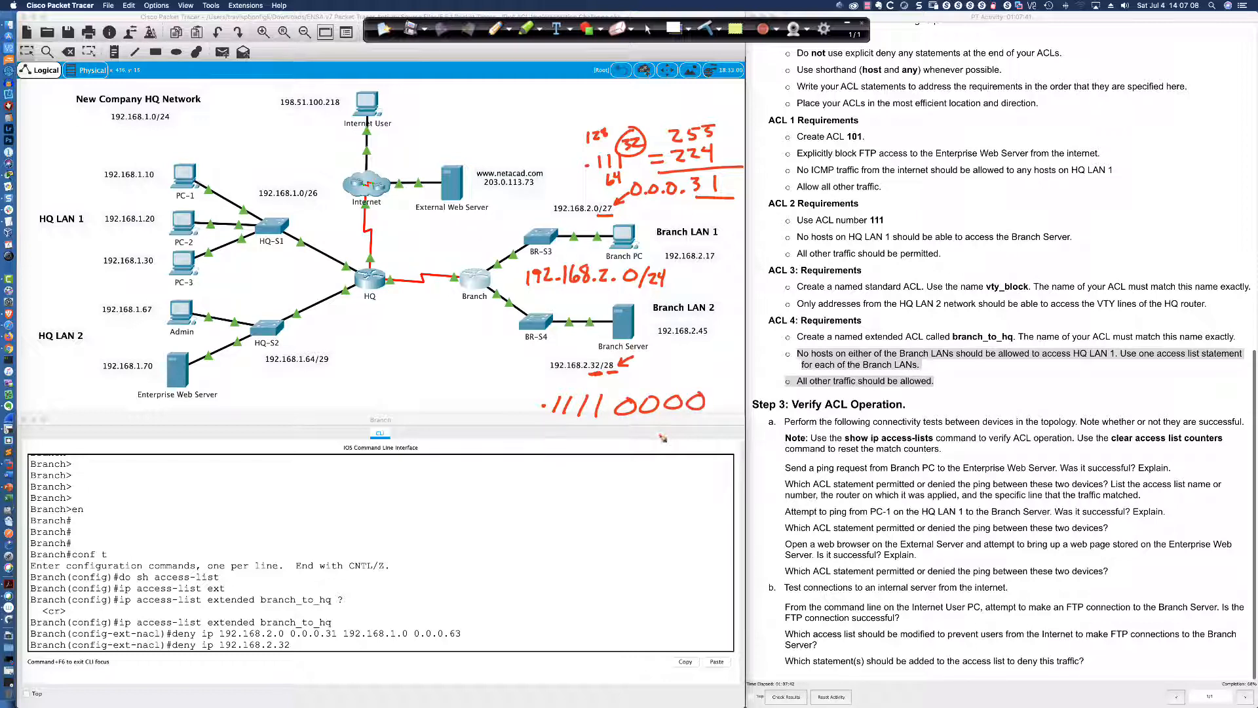
{"action": "left_click_drag", "start_coordinate": [543, 422], "coordinate": [601, 425]}
{"action": "mouse_move", "coordinate": [549, 378]}
{"action": "left_mouse_down"}
{"action": "mouse_move", "coordinate": [550, 391]}
{"action": "mouse_move", "coordinate": [566, 379]}
{"action": "left_mouse_up"}
{"action": "left_click_drag", "start_coordinate": [558, 426], "coordinate": [569, 438]}
{"action": "mouse_move", "coordinate": [582, 383]}
{"action": "left_mouse_down"}
{"action": "mouse_move", "coordinate": [598, 391]}
{"action": "mouse_move", "coordinate": [589, 441]}
{"action": "mouse_move", "coordinate": [615, 440]}
{"action": "mouse_move", "coordinate": [608, 427]}
{"action": "left_mouse_up"}
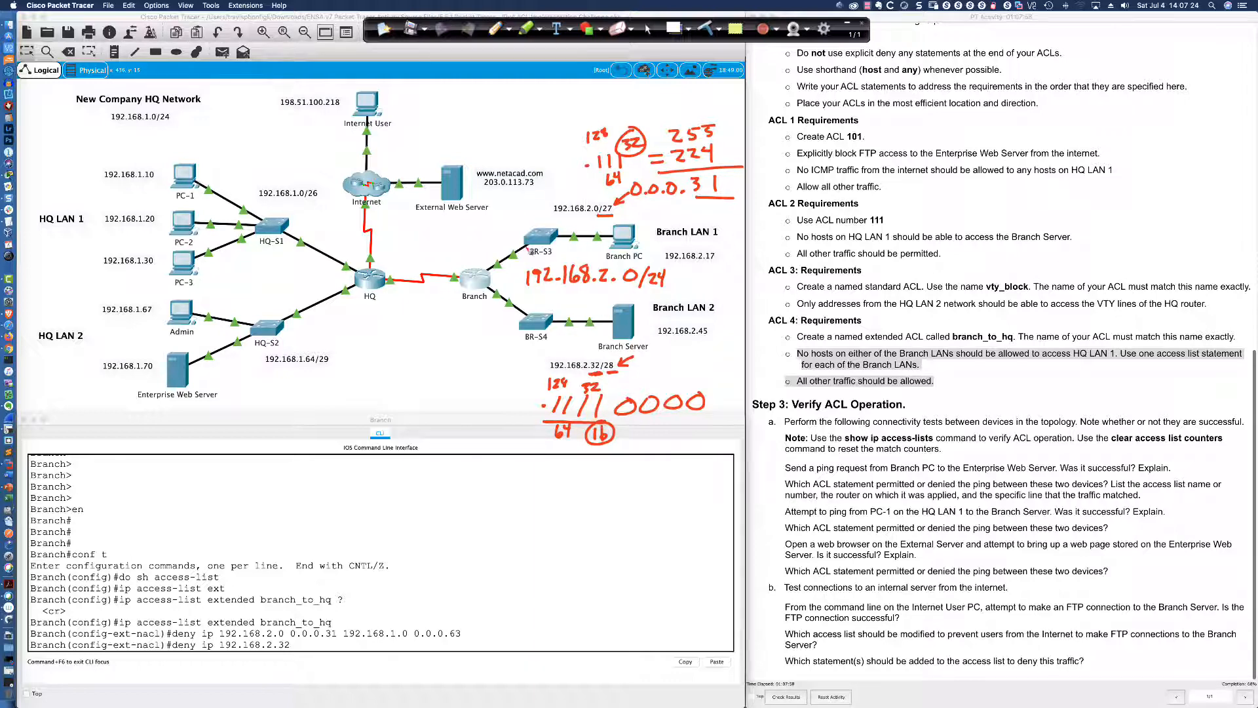
List the address blocks .0–.31 and .32–.47, with the next block at .48
{"action": "left_click_drag", "start_coordinate": [481, 478], "coordinate": [593, 481]}
{"action": "left_click", "coordinate": [632, 479]}
{"action": "mouse_move", "coordinate": [640, 466]}
{"action": "left_mouse_down"}
{"action": "mouse_move", "coordinate": [646, 481]}
{"action": "mouse_move", "coordinate": [659, 465]}
{"action": "left_mouse_up"}
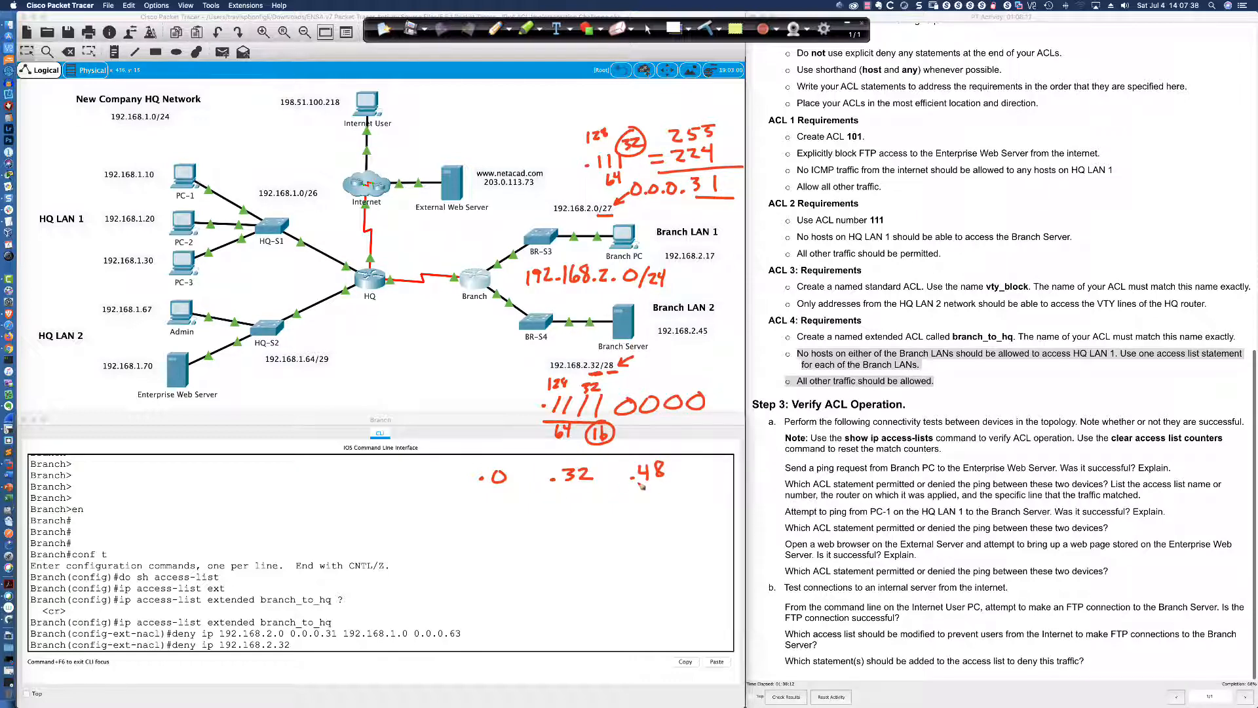
{"action": "left_click", "coordinate": [489, 531]}
{"action": "left_click_drag", "start_coordinate": [499, 522], "coordinate": [515, 532]}
{"action": "mouse_move", "coordinate": [519, 456]}
{"action": "left_mouse_down"}
{"action": "mouse_move", "coordinate": [470, 491]}
{"action": "mouse_move", "coordinate": [527, 548]}
{"action": "mouse_move", "coordinate": [527, 452]}
{"action": "mouse_move", "coordinate": [499, 496]}
{"action": "mouse_move", "coordinate": [503, 513]}
{"action": "mouse_move", "coordinate": [515, 505]}
{"action": "left_mouse_up"}
{"action": "left_click", "coordinate": [492, 496]}
{"action": "left_click", "coordinate": [491, 510]}
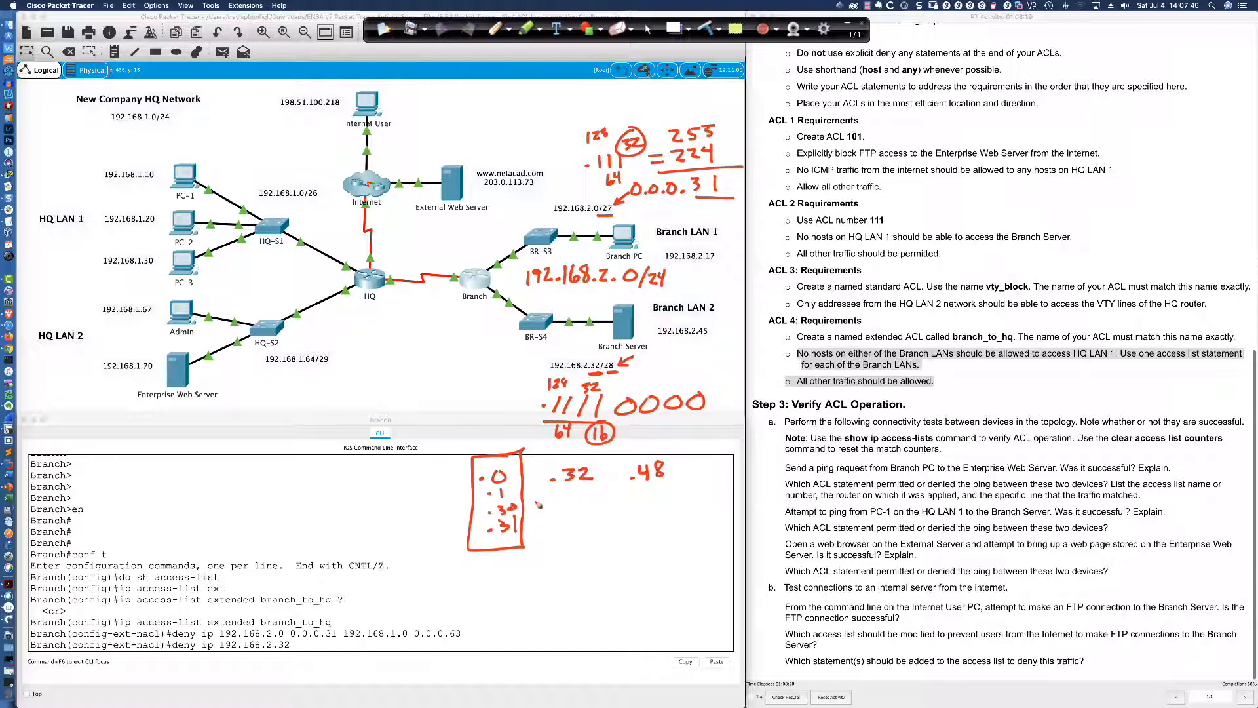
{"action": "mouse_move", "coordinate": [589, 452]}
{"action": "left_mouse_down"}
{"action": "mouse_move", "coordinate": [538, 547]}
{"action": "mouse_move", "coordinate": [604, 517]}
{"action": "mouse_move", "coordinate": [596, 457]}
{"action": "left_mouse_up"}
{"action": "left_click", "coordinate": [559, 541]}
{"action": "left_click_drag", "start_coordinate": [573, 527], "coordinate": [586, 543]}
{"action": "left_click", "coordinate": [564, 497]}
{"action": "mouse_move", "coordinate": [574, 490]}
{"action": "left_mouse_down"}
{"action": "mouse_move", "coordinate": [585, 495]}
{"action": "mouse_move", "coordinate": [580, 521]}
{"action": "mouse_move", "coordinate": [589, 513]}
{"action": "left_mouse_up"}
{"action": "left_click", "coordinate": [565, 519]}
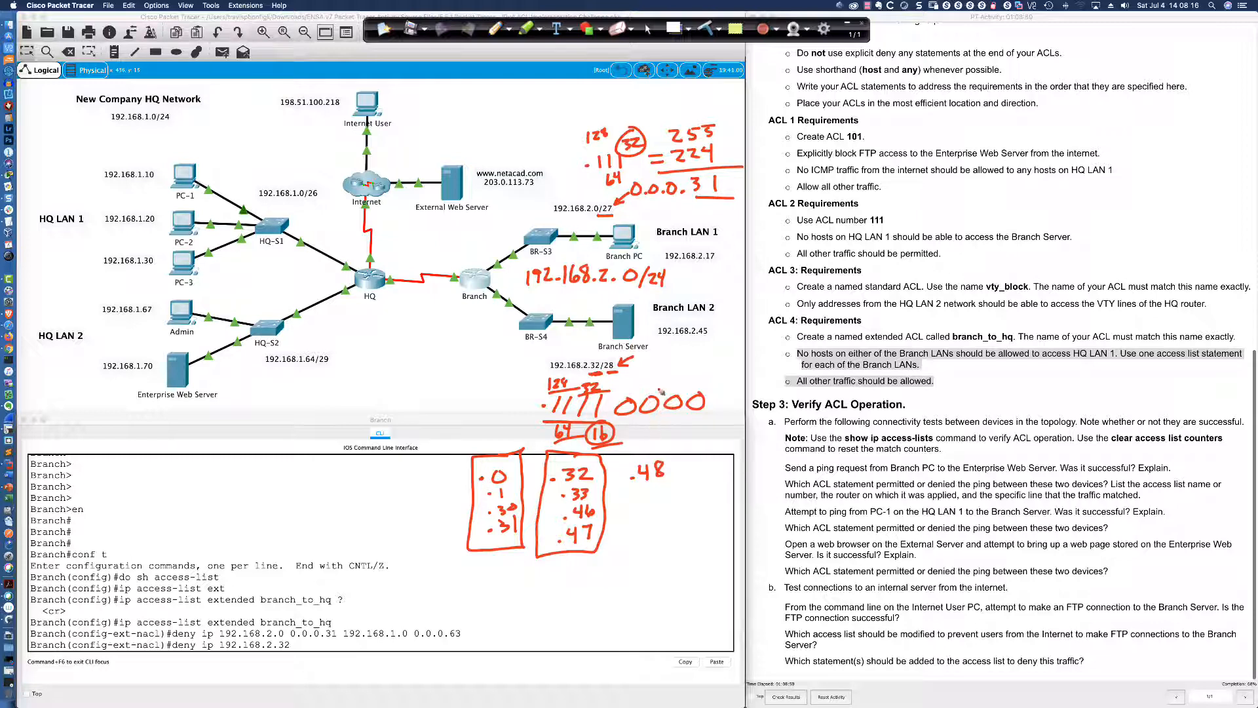
Work out 255 − 240 = 15, giving the /28 wildcard 0.0.0.15
{"action": "left_click", "coordinate": [660, 532]}
{"action": "left_click_drag", "start_coordinate": [669, 524], "coordinate": [693, 528]}
{"action": "mouse_move", "coordinate": [691, 520]}
{"action": "left_mouse_down"}
{"action": "mouse_move", "coordinate": [689, 537]}
{"action": "mouse_move", "coordinate": [688, 504]}
{"action": "mouse_move", "coordinate": [713, 498]}
{"action": "left_mouse_up"}
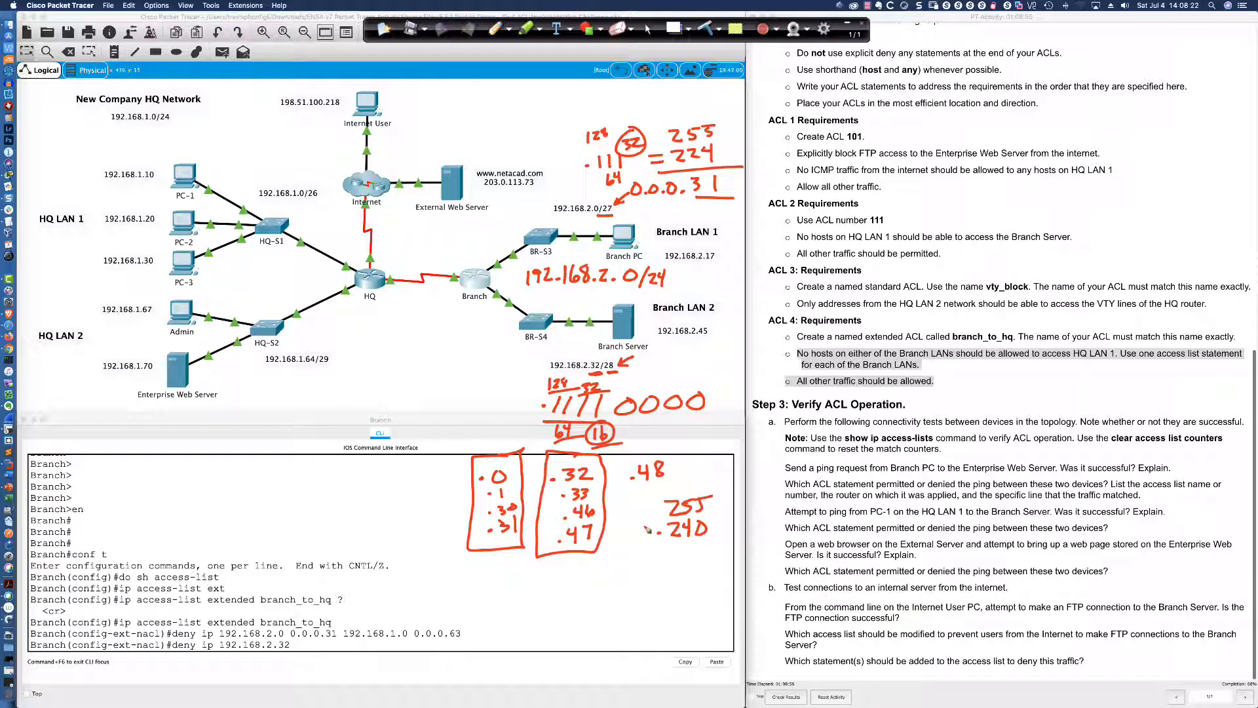
{"action": "mouse_move", "coordinate": [644, 529]}
{"action": "left_mouse_down"}
{"action": "mouse_move", "coordinate": [734, 545]}
{"action": "mouse_move", "coordinate": [691, 573]}
{"action": "mouse_move", "coordinate": [714, 555]}
{"action": "left_mouse_up"}
{"action": "left_click", "coordinate": [684, 571]}
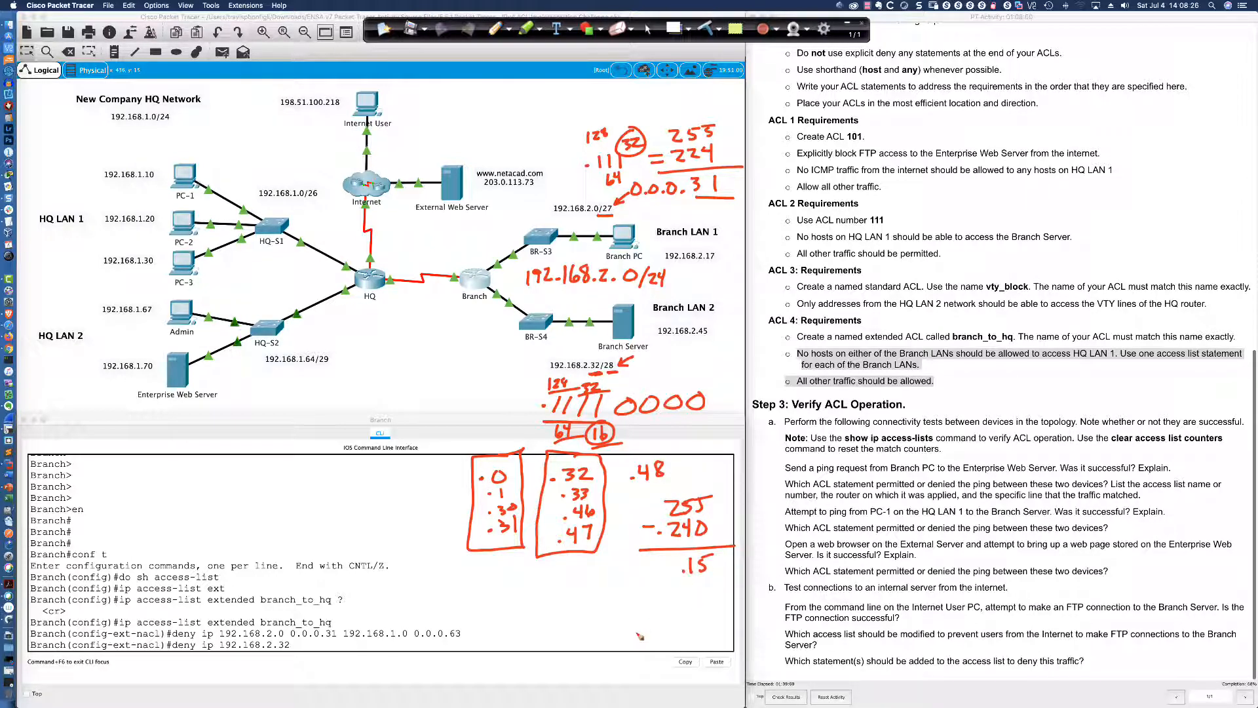
{"action": "left_click", "coordinate": [623, 577]}
{"action": "left_click_drag", "start_coordinate": [610, 565], "coordinate": [672, 564]}
{"action": "left_click", "coordinate": [632, 575]}
{"action": "left_click", "coordinate": [655, 576]}
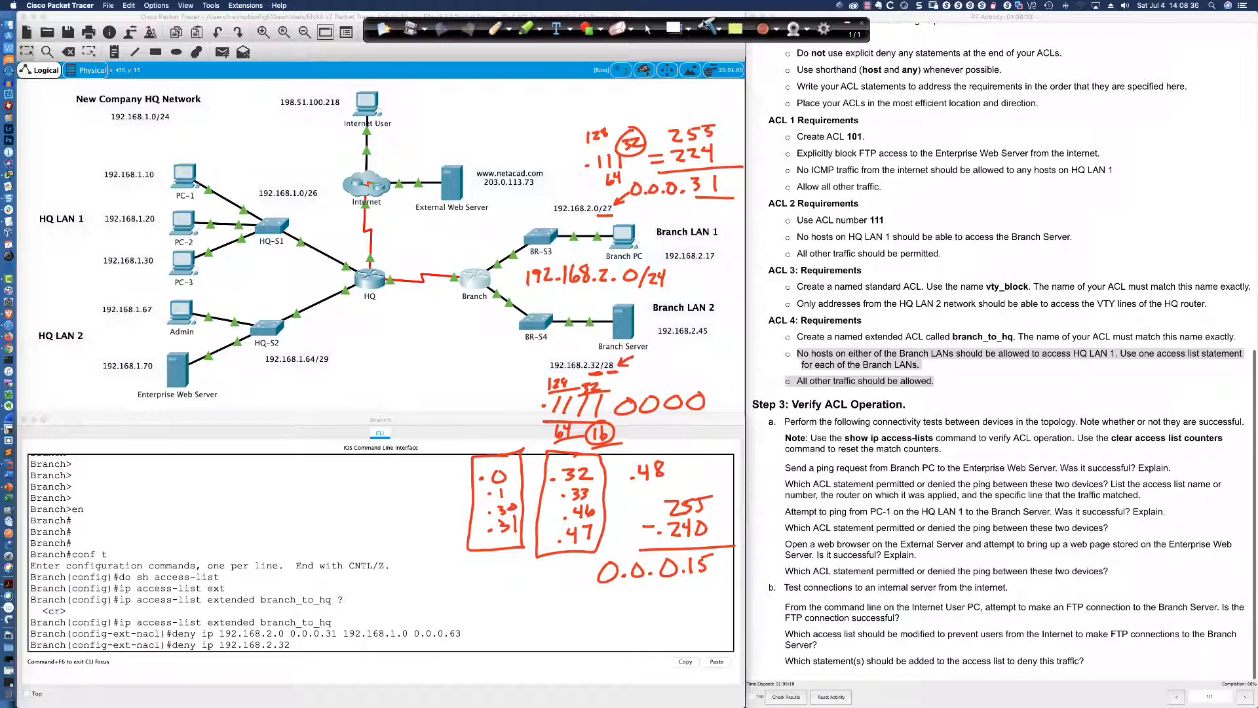
{"action": "left_click", "coordinate": [651, 28]}
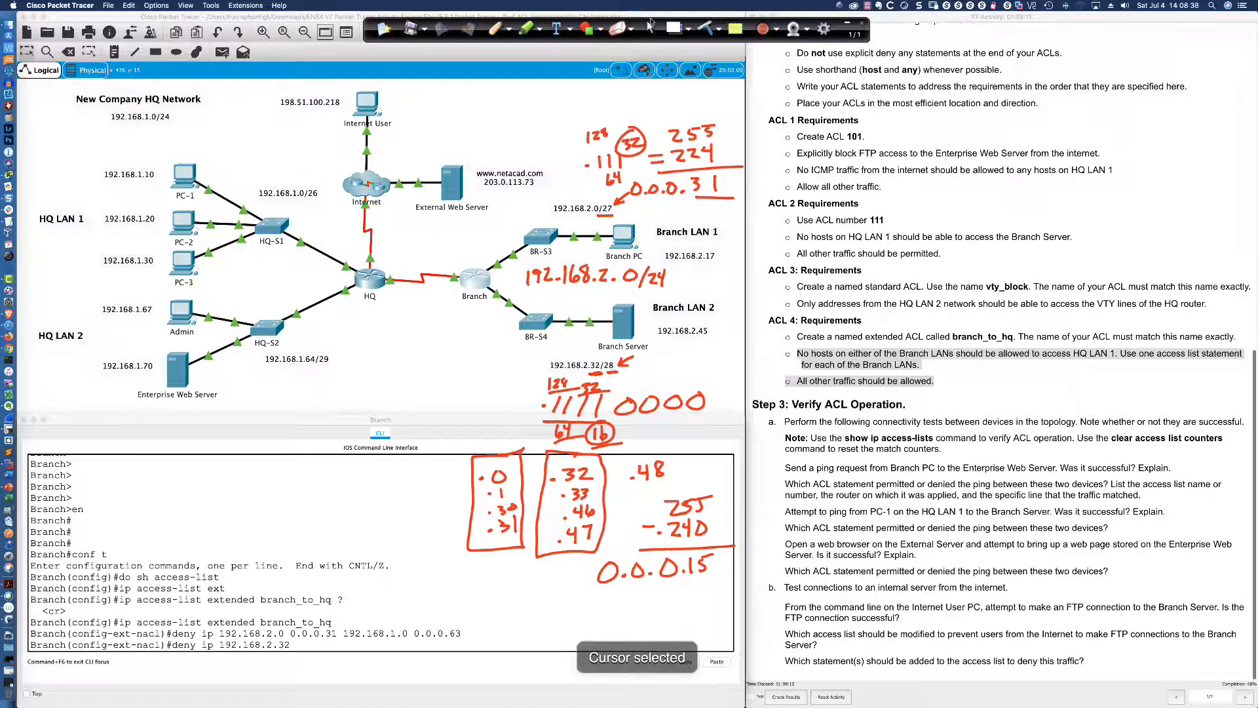
Add 'deny ip 192.168.2.32 0.0.0.15' toward HQ LAN 1 and a final 'permit ip any any' to branch_to_hq
{"action": "left_click", "coordinate": [301, 644]}
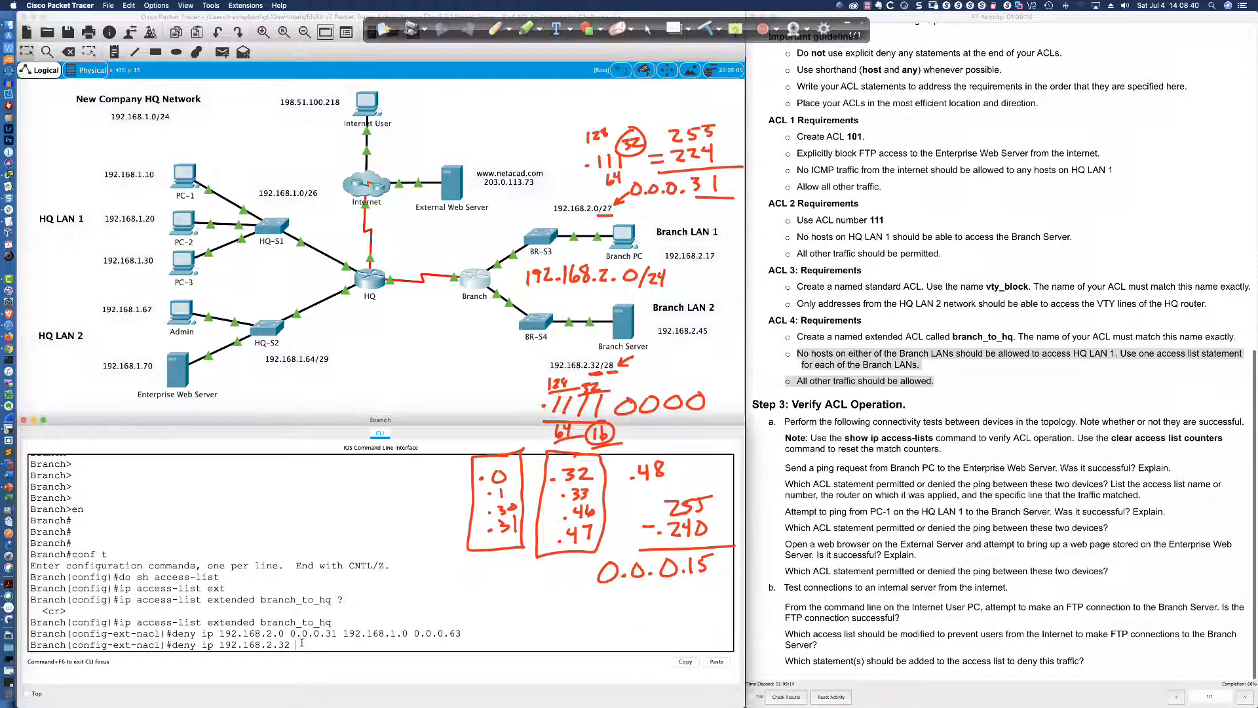
{"action": "type", "text": "0.0/"}
{"action": "key", "text": "BackSpace"}
{"action": "type", "text": ".0."}
{"action": "type", "text": "15"}
{"action": "type", "text": " 18"}
{"action": "type", "text": "2.168.1.0"}
{"action": "type", "text": " 0.0.0."}
{"action": "type", "text": "6"}
{"action": "type", "text": "3"}
{"action": "key", "text": "Return"}
{"action": "type", "text": "p"}
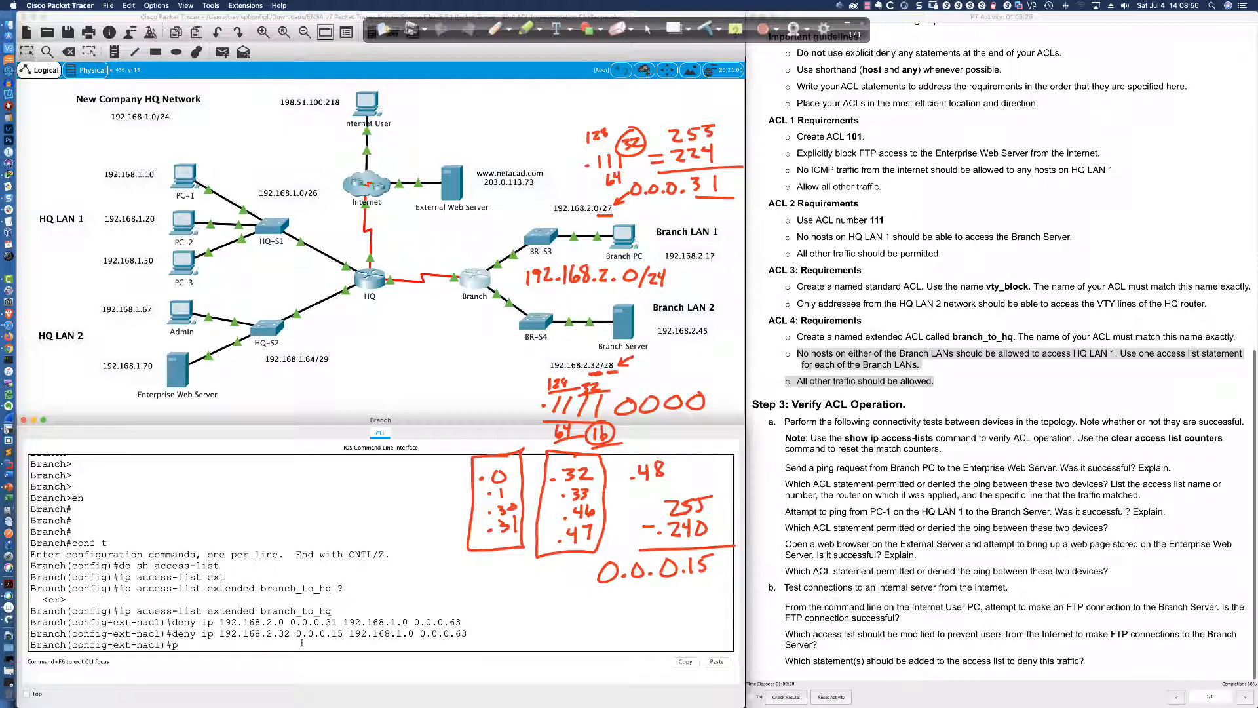
{"action": "type", "text": "ermit ip any any"}
{"action": "key", "text": "Return"}
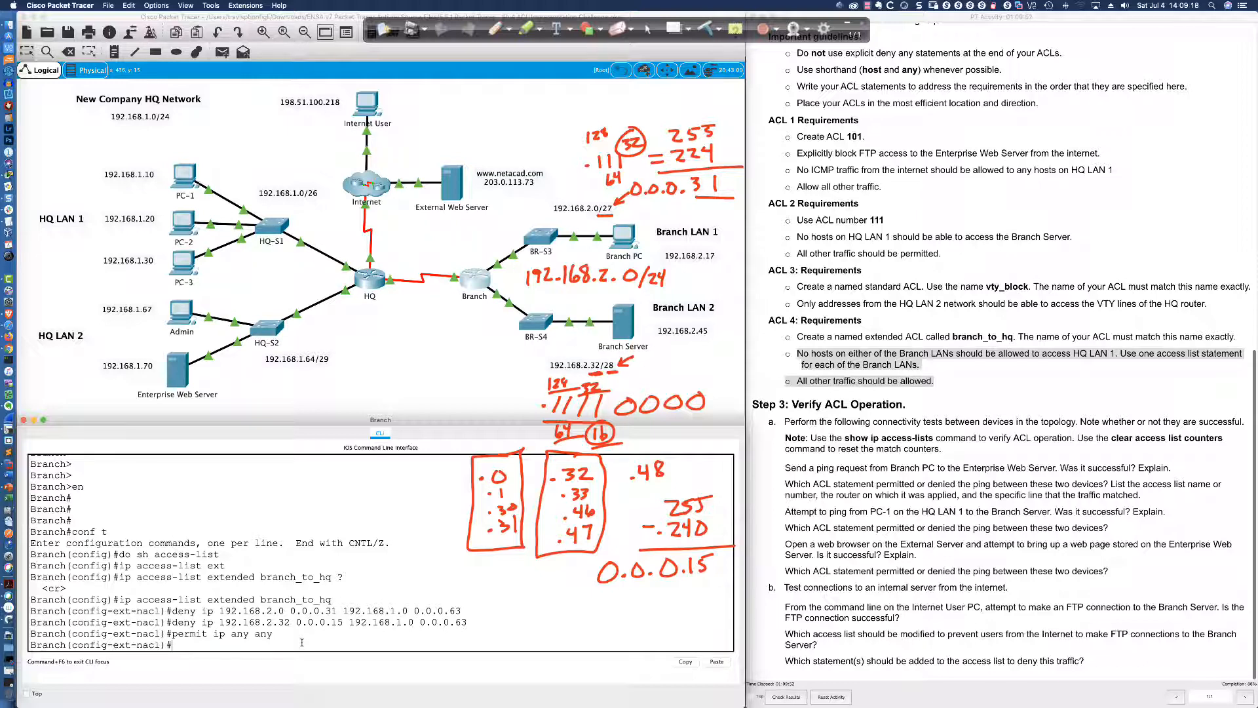
{"action": "type", "text": "line "}
{"action": "type", "text": "do sh"}
{"action": "type", "text": " ip int bri"}
Check the interface summary, then apply 'ip access-group branch_to_hq out' on Serial0/1/1
{"action": "key", "text": "Return"}
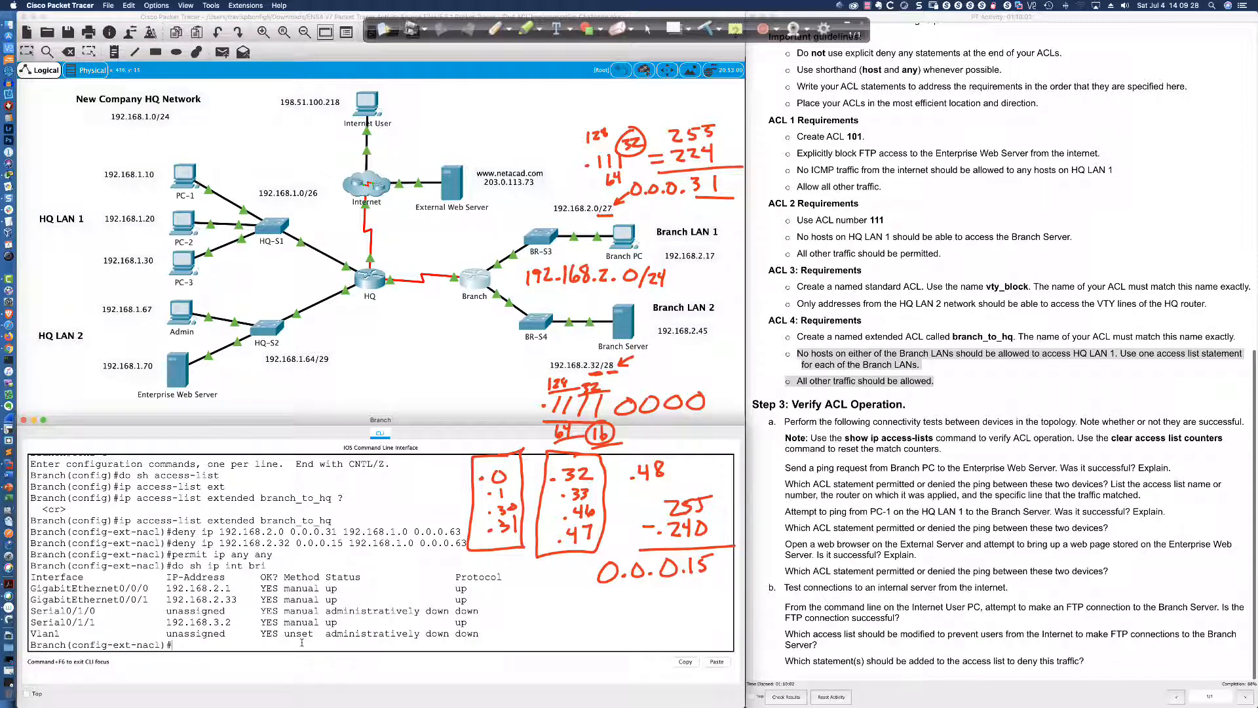
{"action": "key", "text": "Return"}
{"action": "key", "text": "Return"}
{"action": "type", "text": "in"}
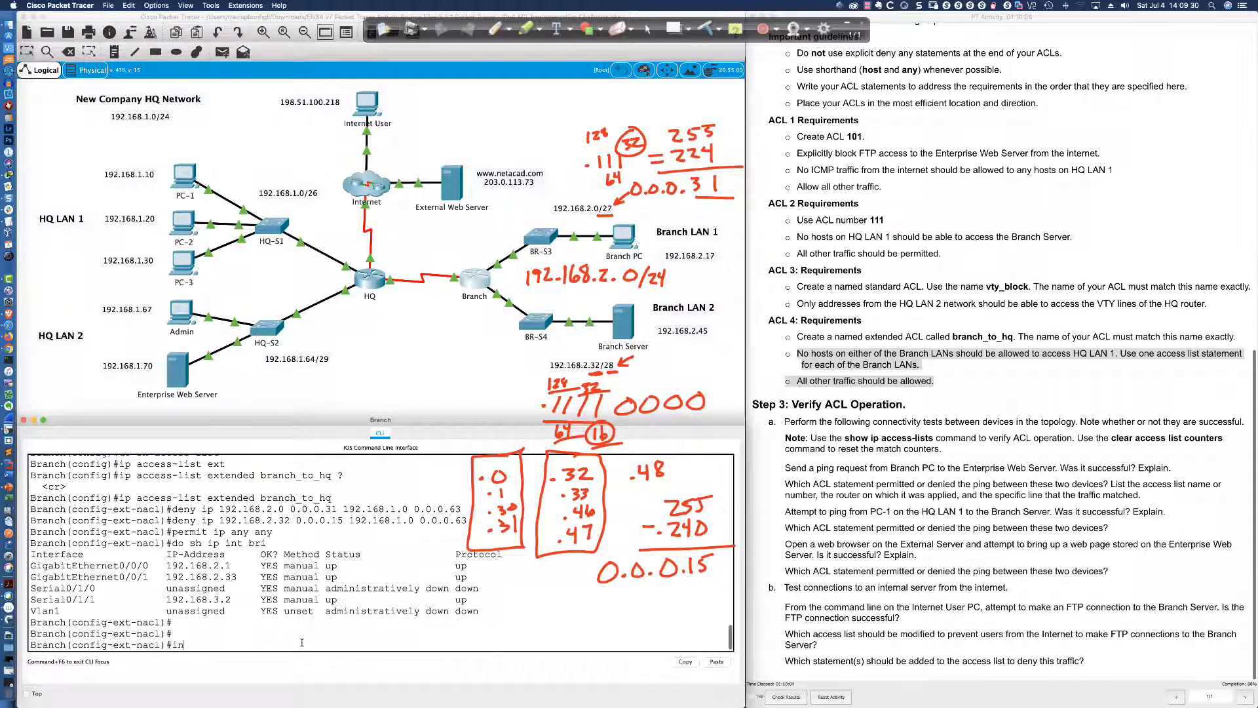
{"action": "type", "text": "t s0/1/1"}
{"action": "key", "text": "Return"}
{"action": "type", "text": "ip acc"}
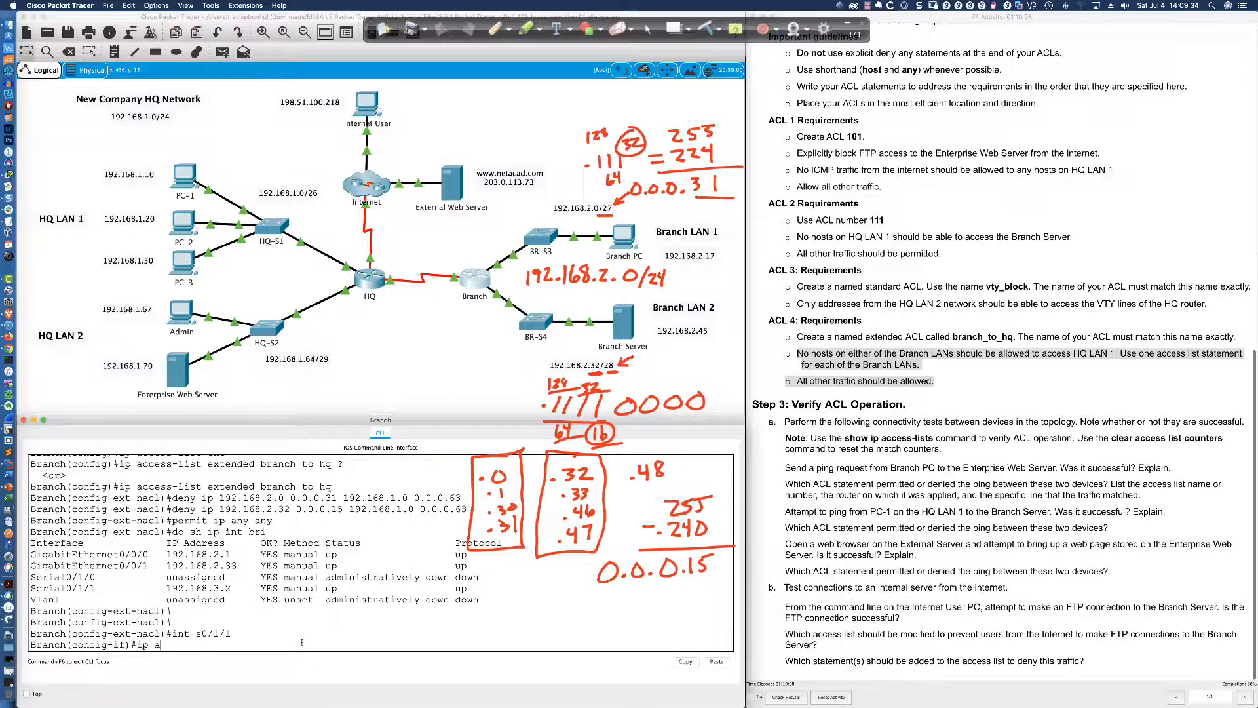
{"action": "key", "text": "Tab"}
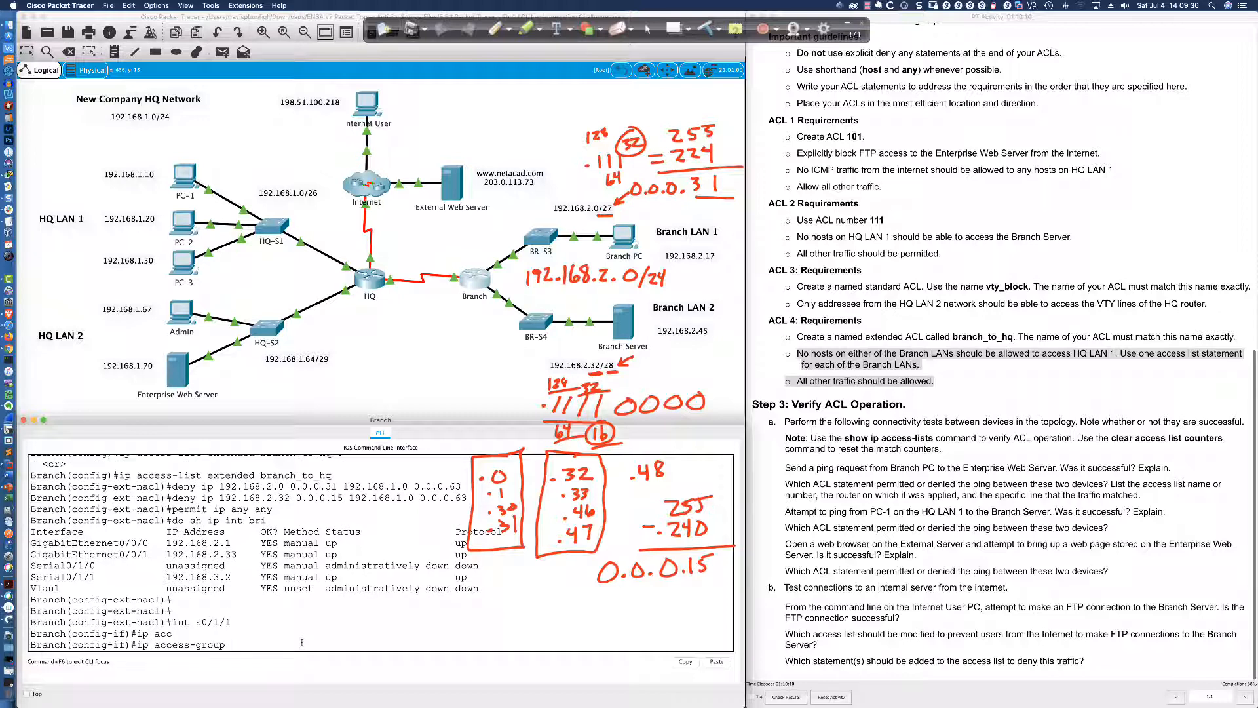
{"action": "type", "text": "branch_to_hq out"}
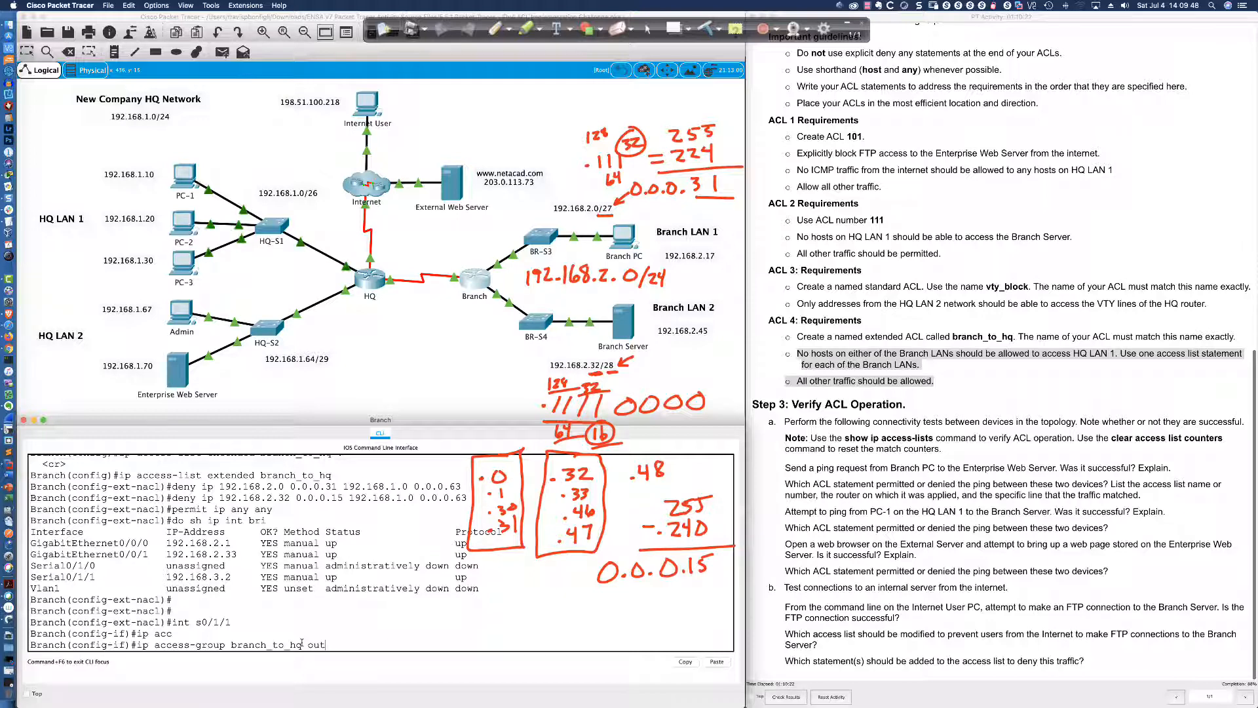
{"action": "key", "text": "Return"}
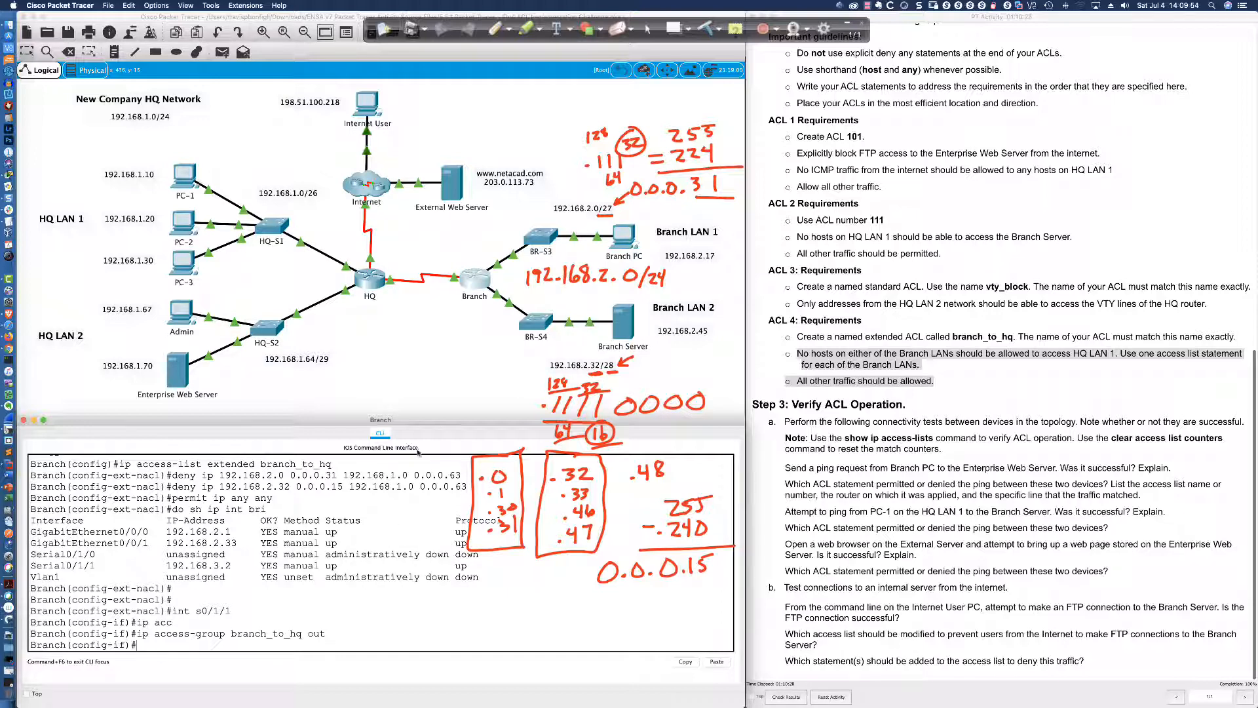
{"action": "left_click", "coordinate": [816, 435]}
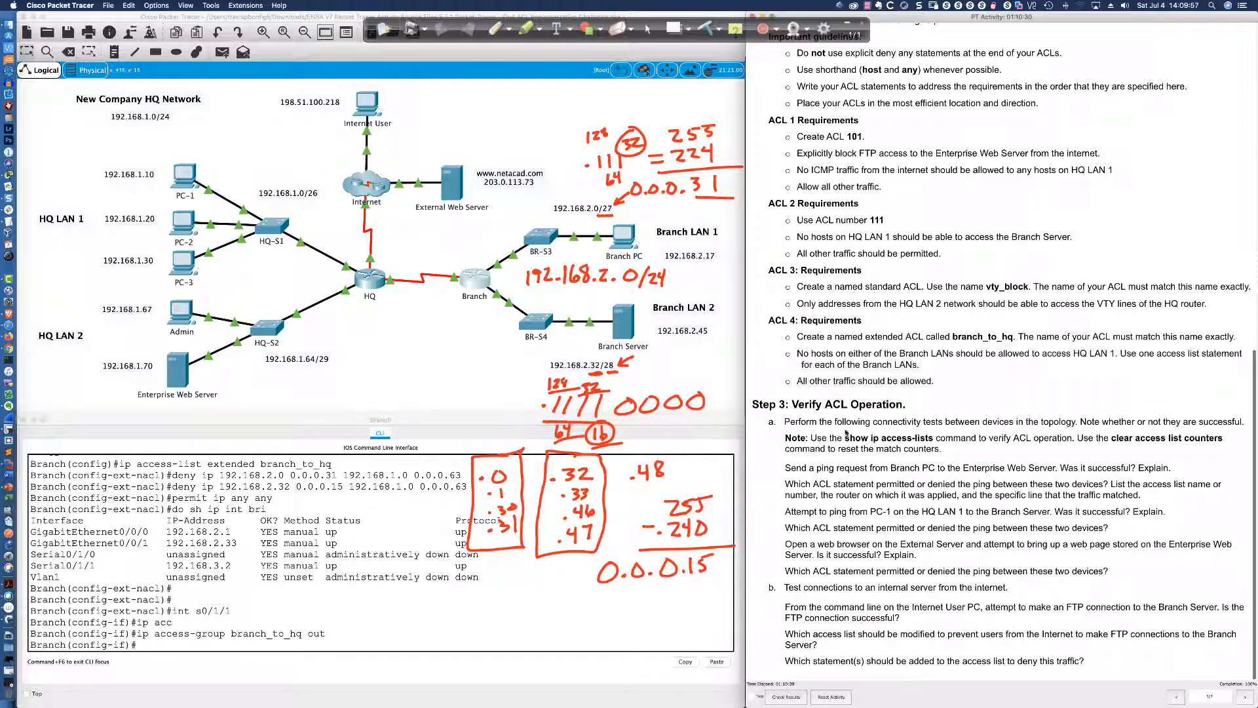
Clear the hand-drawn subnet notes and highlight the Step 3 connectivity test questions
{"action": "left_click", "coordinate": [709, 27]}
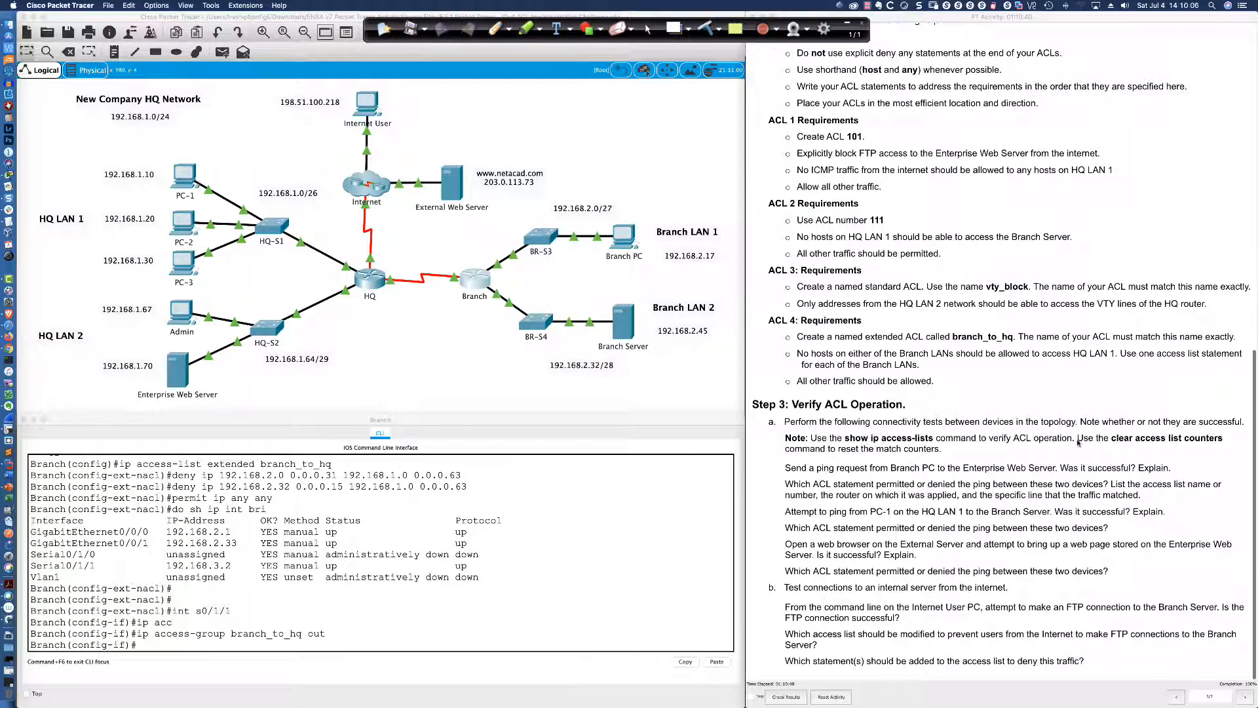
{"action": "left_click_drag", "start_coordinate": [783, 471], "coordinate": [1112, 570]}
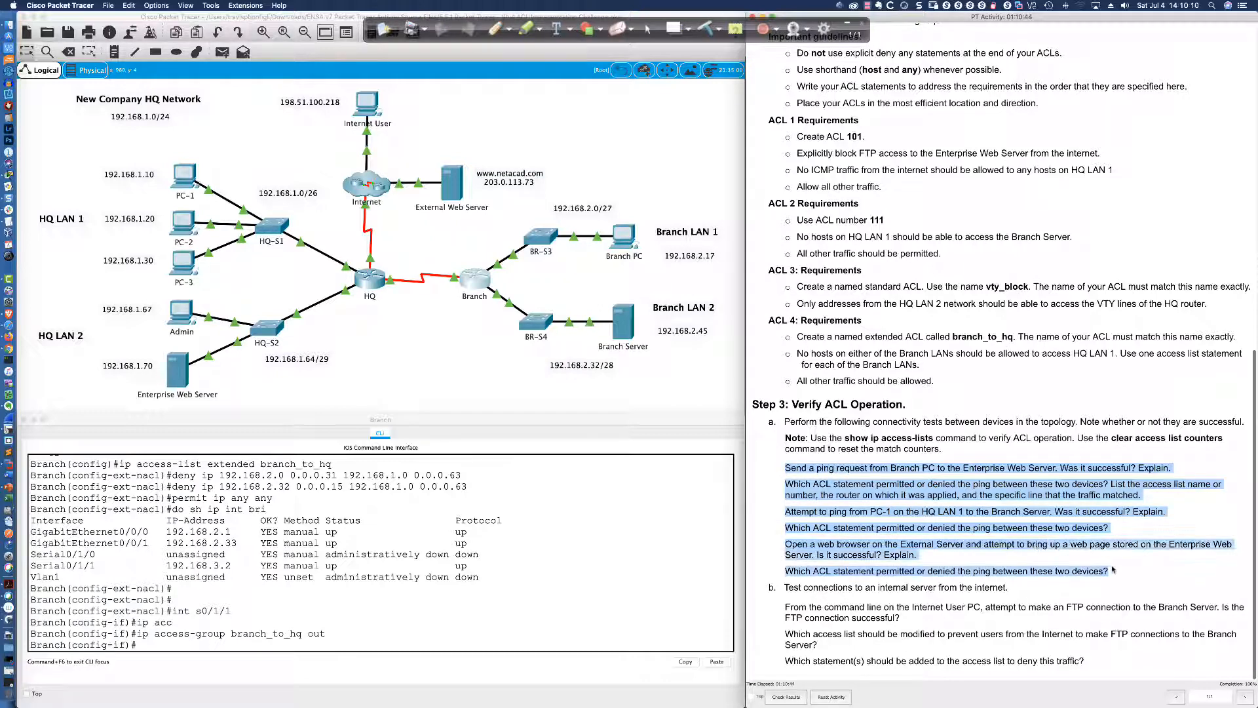
{"action": "left_click", "coordinate": [781, 482]}
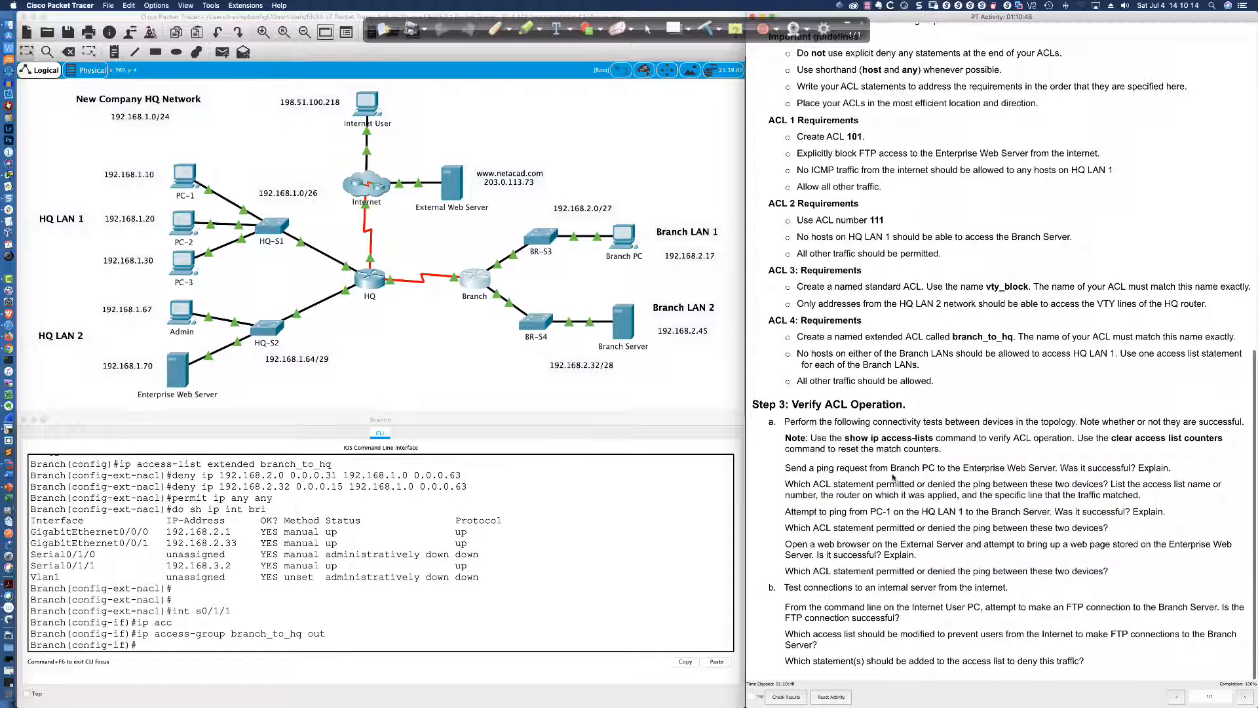
Ping 192.168.1.70 from Branch PC and highlight the successful replies and the ACL question
{"action": "left_click", "coordinate": [620, 238]}
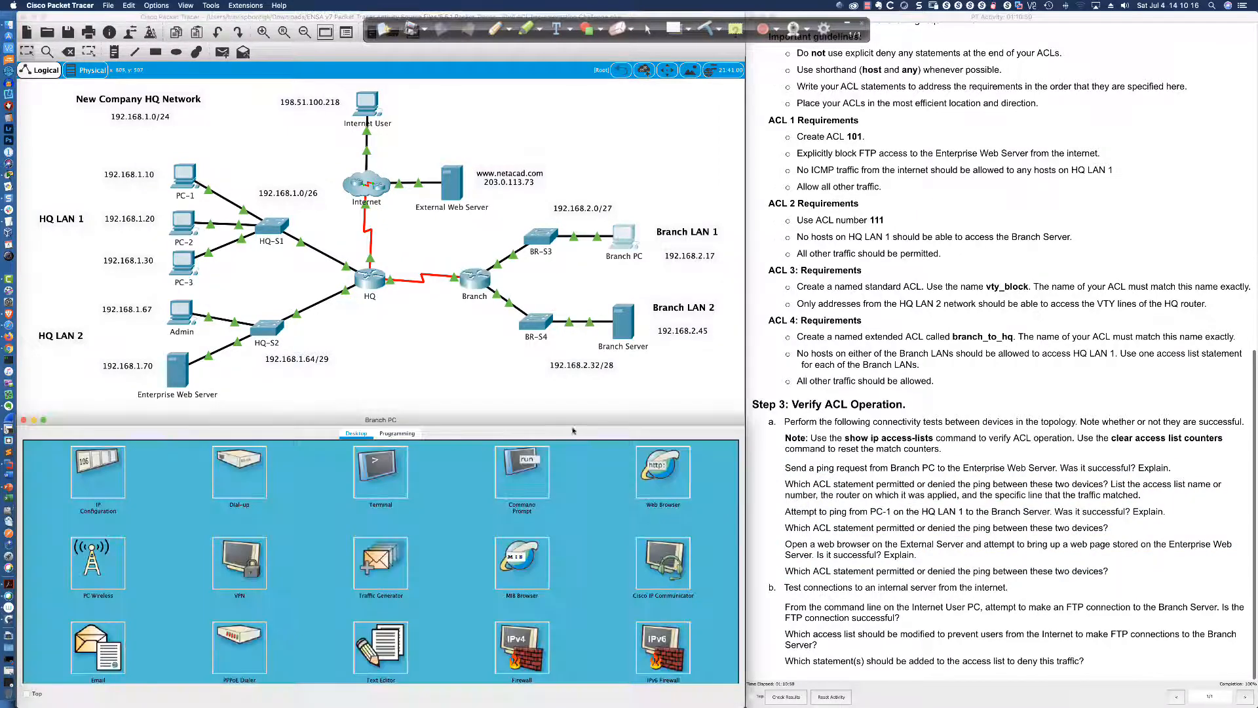
{"action": "left_click", "coordinate": [528, 486]}
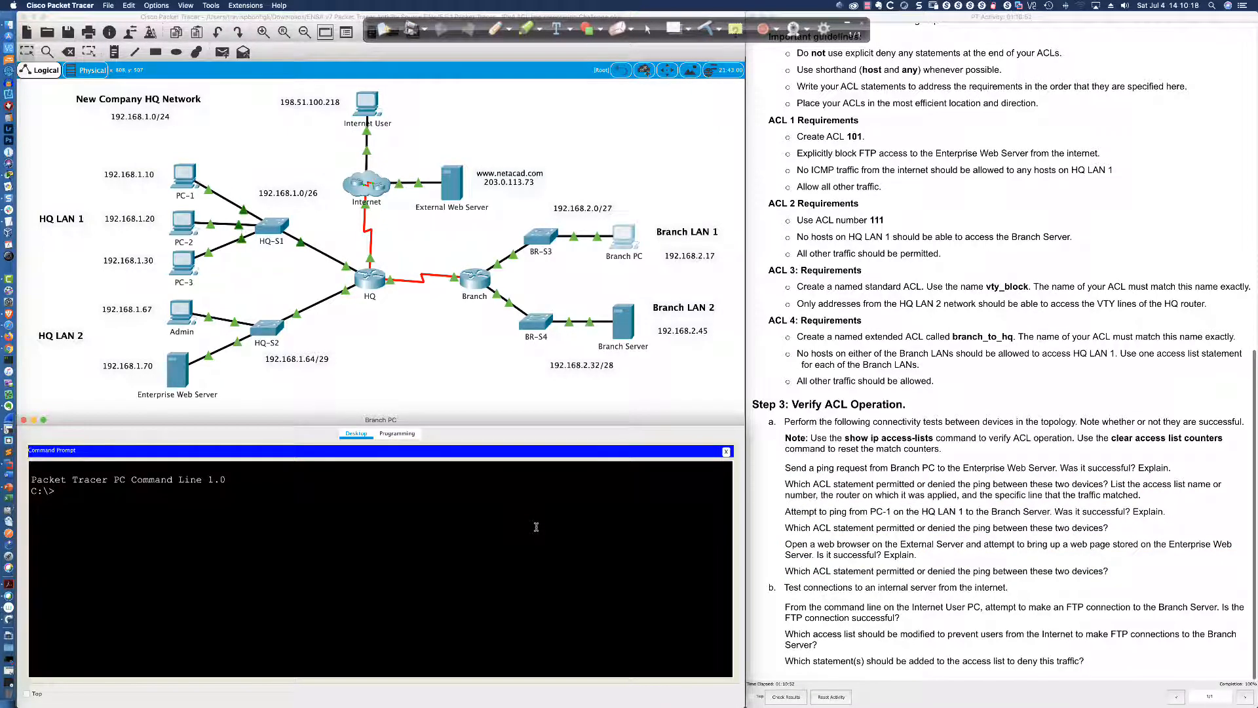
{"action": "type", "text": "ping 192.168.1."}
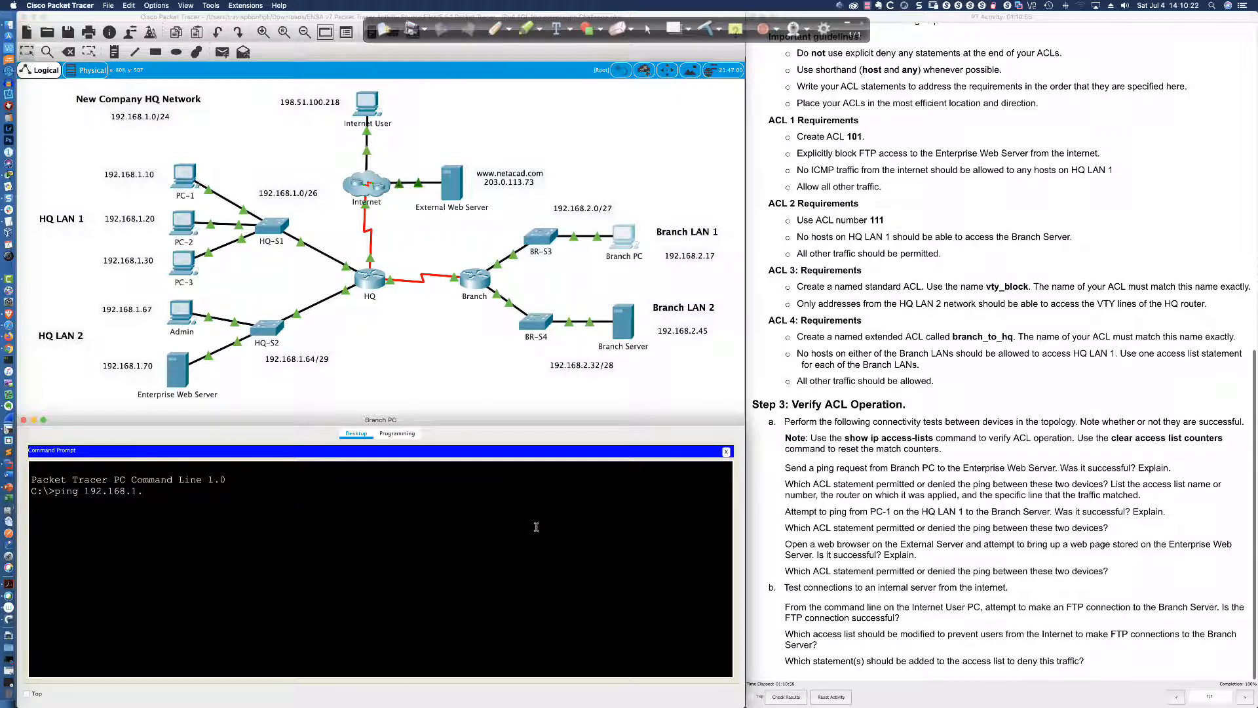
{"action": "type", "text": "70"}
{"action": "key", "text": "Return"}
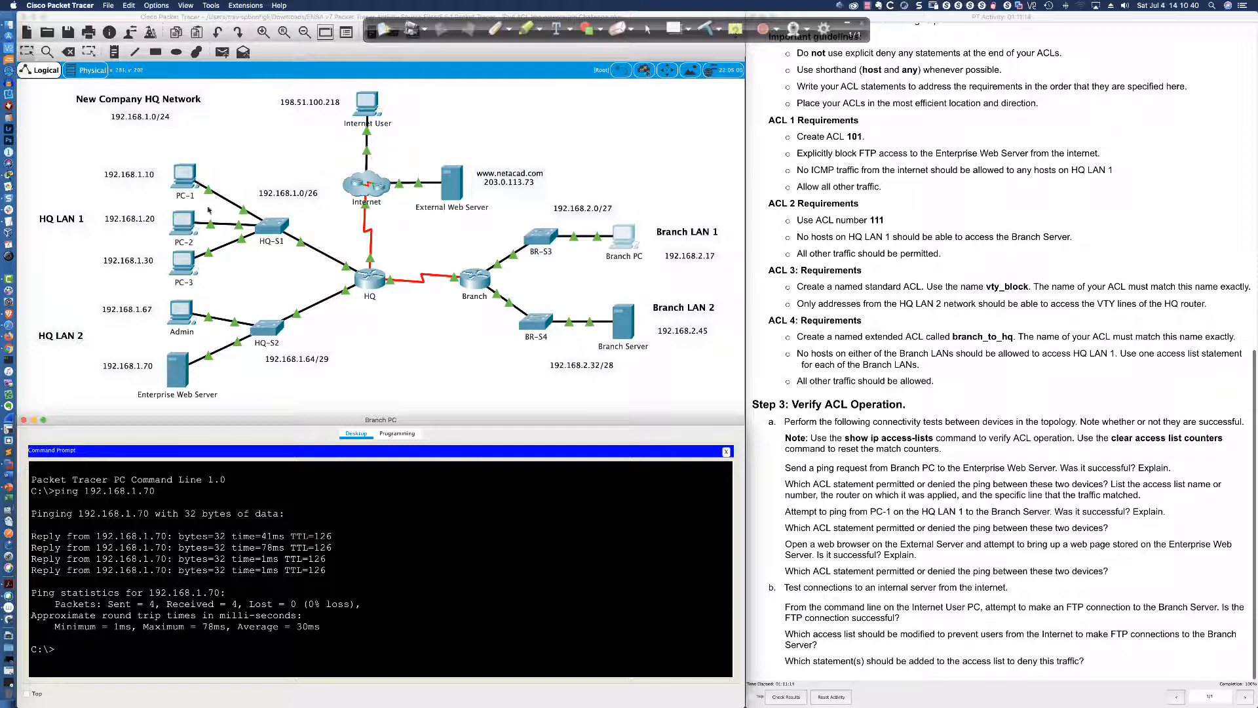
{"action": "left_click_drag", "start_coordinate": [784, 485], "coordinate": [908, 486]}
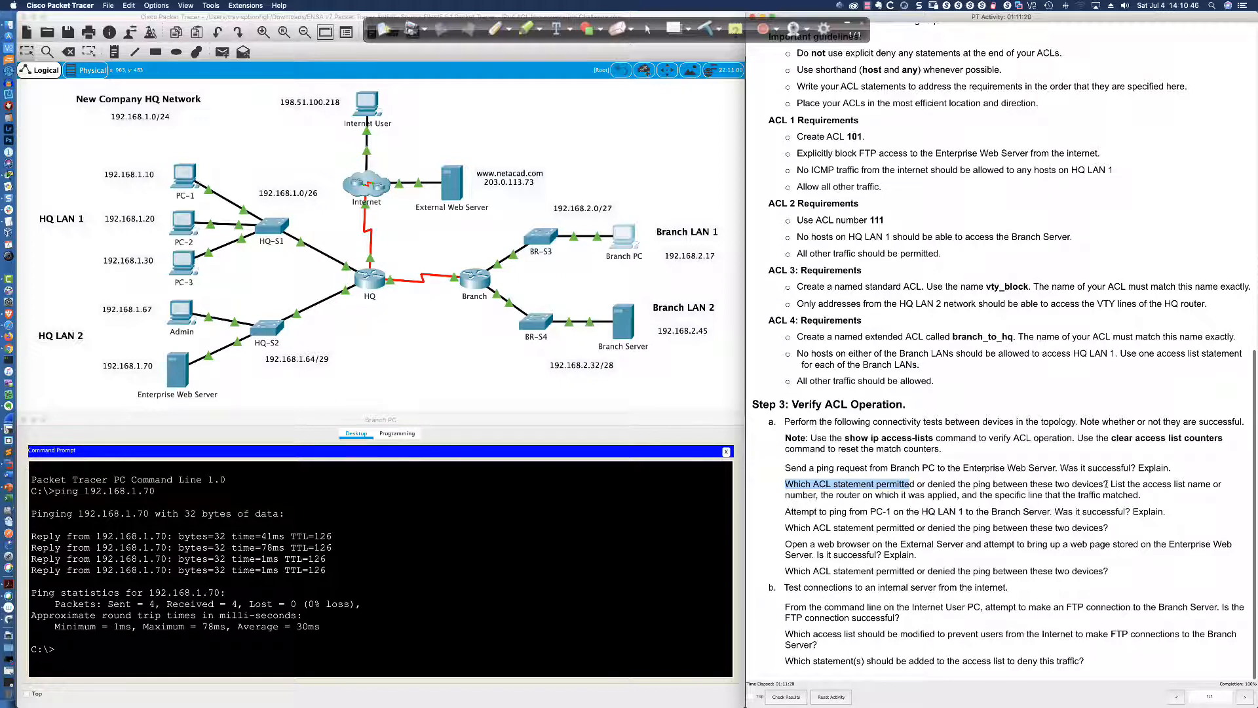
{"action": "left_click_drag", "start_coordinate": [731, 548], "coordinate": [326, 559]}
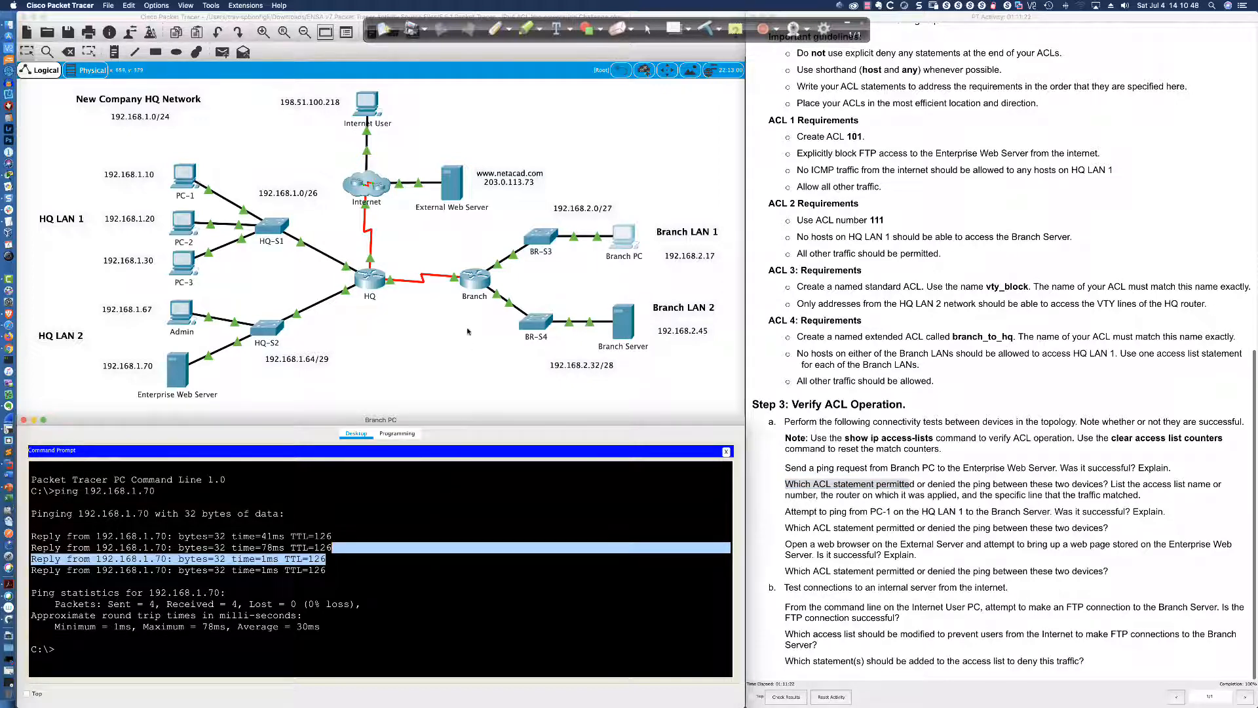
{"action": "left_click", "coordinate": [475, 281]}
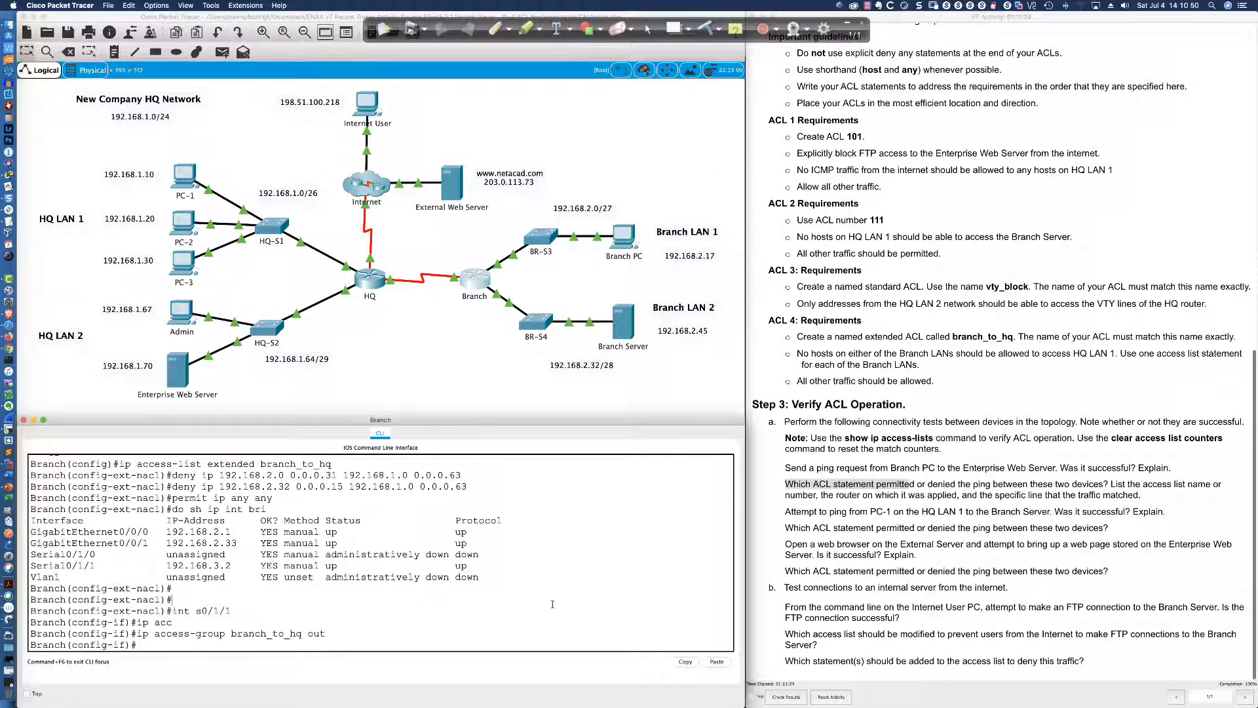
List Branch's access lists with 'do sh access-list', noting 4 matches on permit ip any any
{"action": "type", "text": "do sh access-list"}
{"action": "key", "text": "Return"}
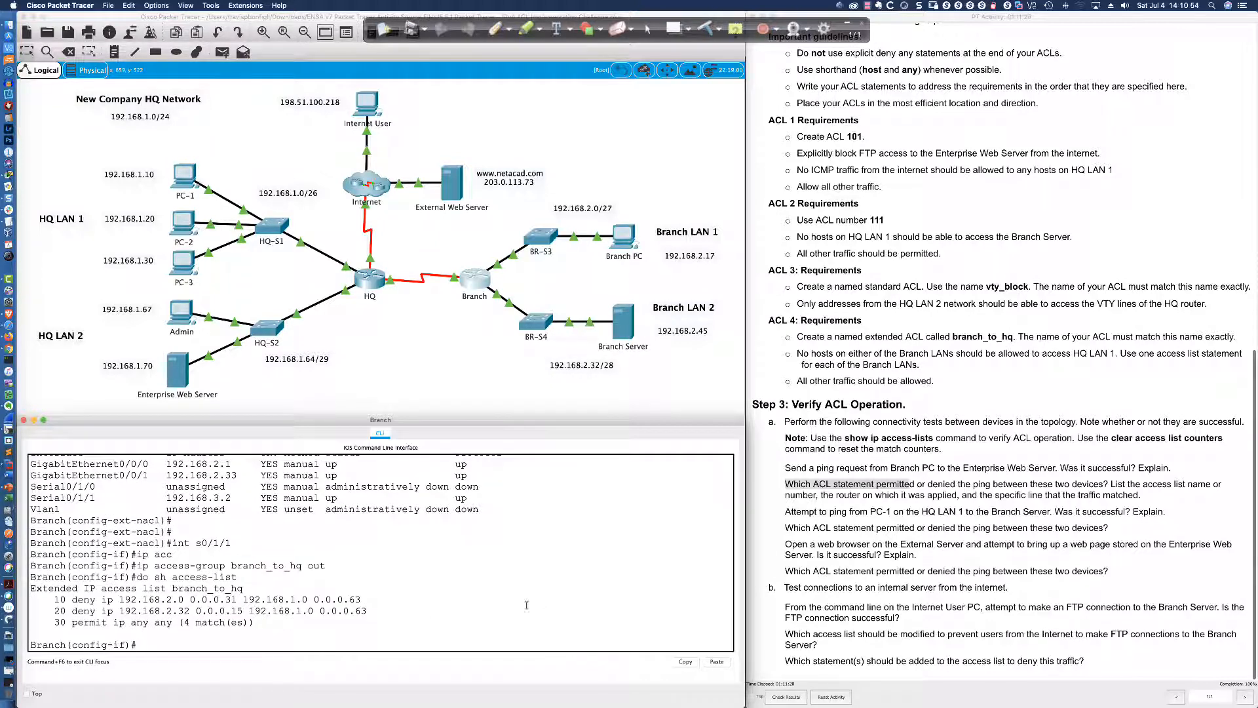
{"action": "left_click_drag", "start_coordinate": [259, 623], "coordinate": [54, 622]}
Re-ping 192.168.1.70 from Branch PC and relist the ACLs, now showing 8 matches
{"action": "left_click", "coordinate": [621, 235]}
{"action": "key", "text": "Up"}
{"action": "key", "text": "Return"}
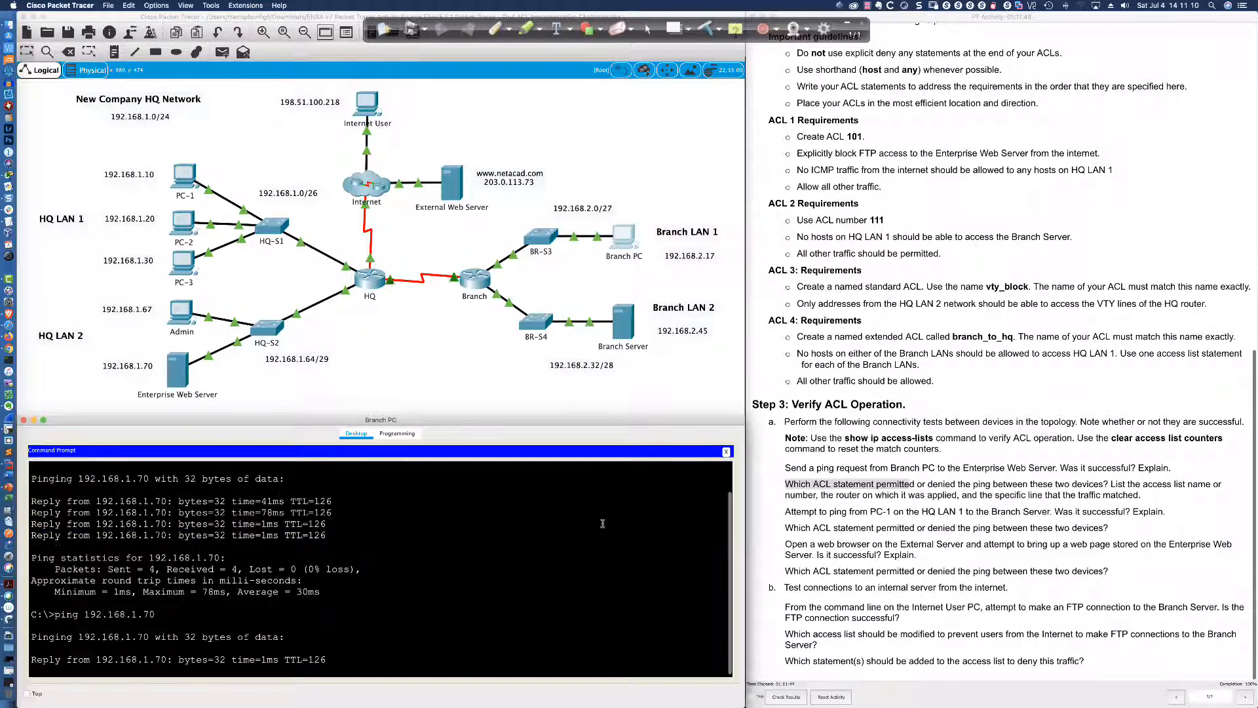
{"action": "left_click", "coordinate": [478, 283]}
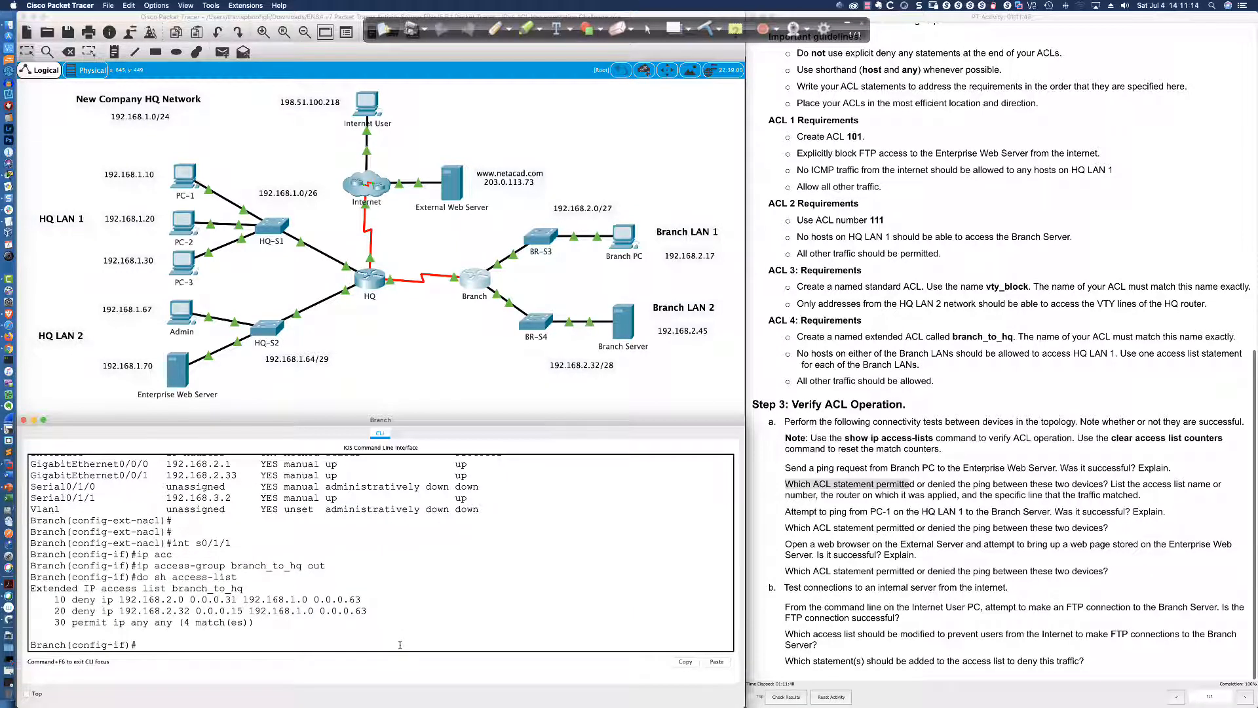
{"action": "key", "text": "Up"}
{"action": "key", "text": "Return"}
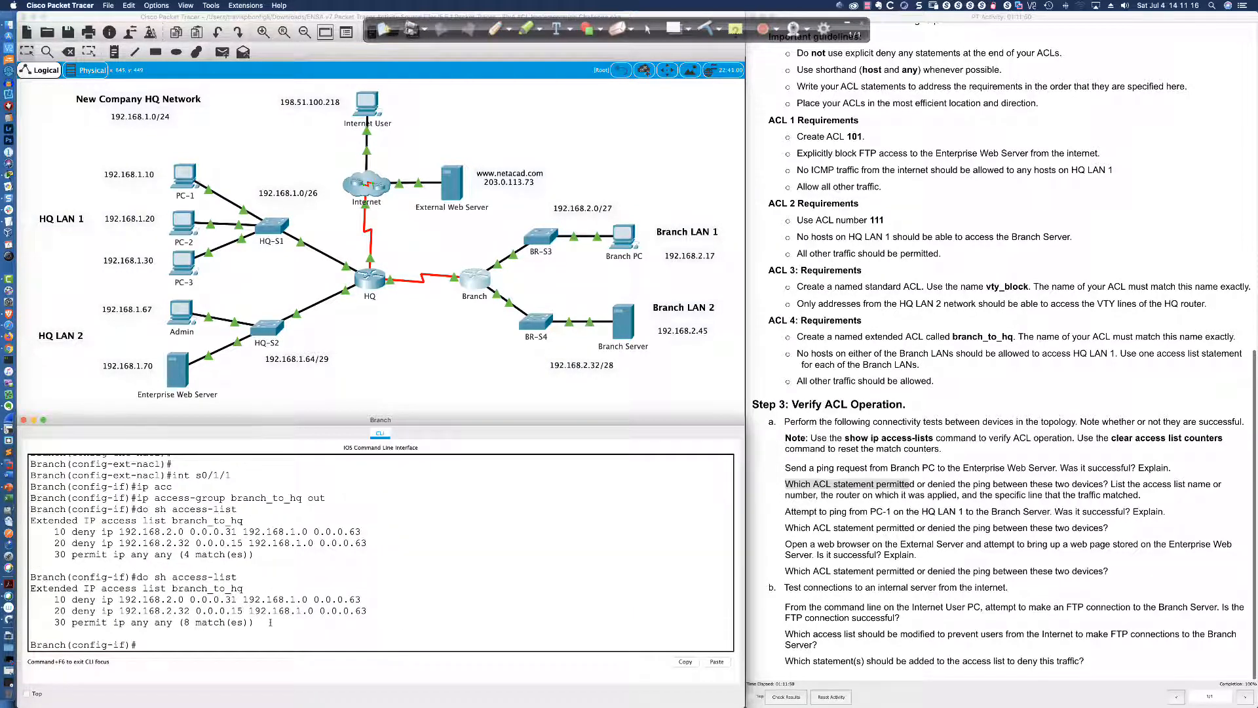
{"action": "left_click_drag", "start_coordinate": [254, 623], "coordinate": [55, 622]}
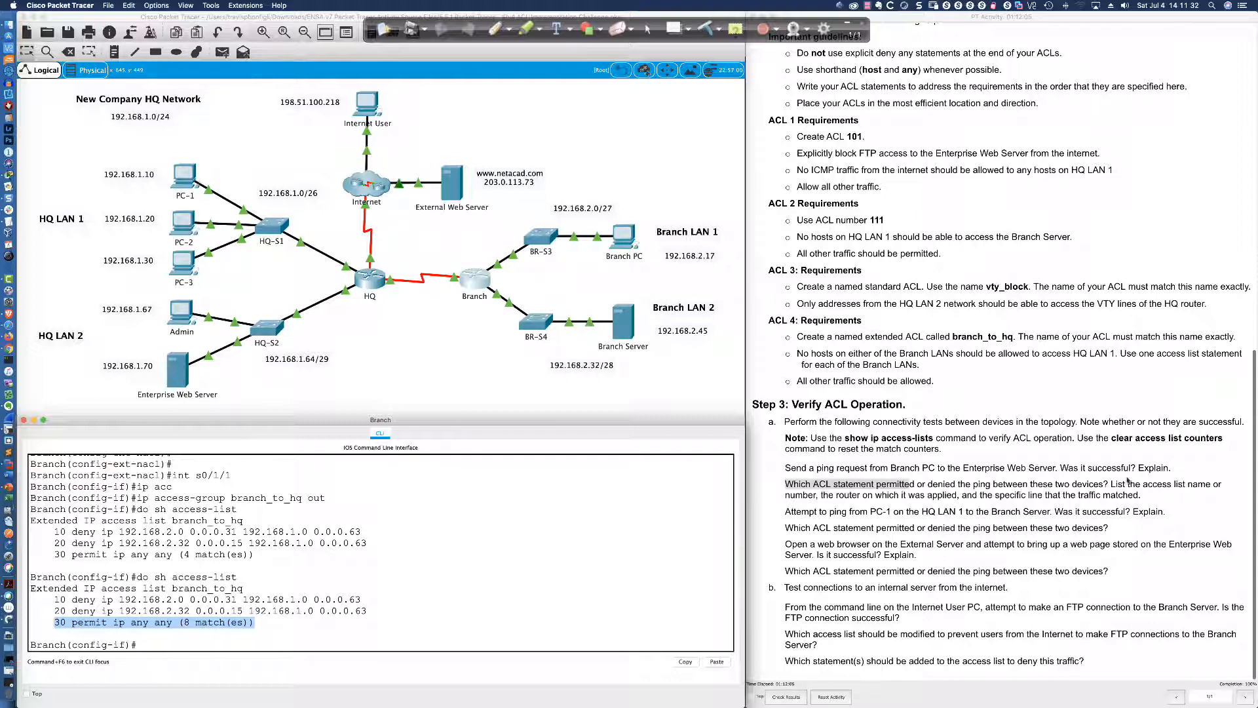
Highlight the ACL statement question and the PC-1 to Branch Server ping task in the instructions
{"action": "left_click", "coordinate": [877, 483]}
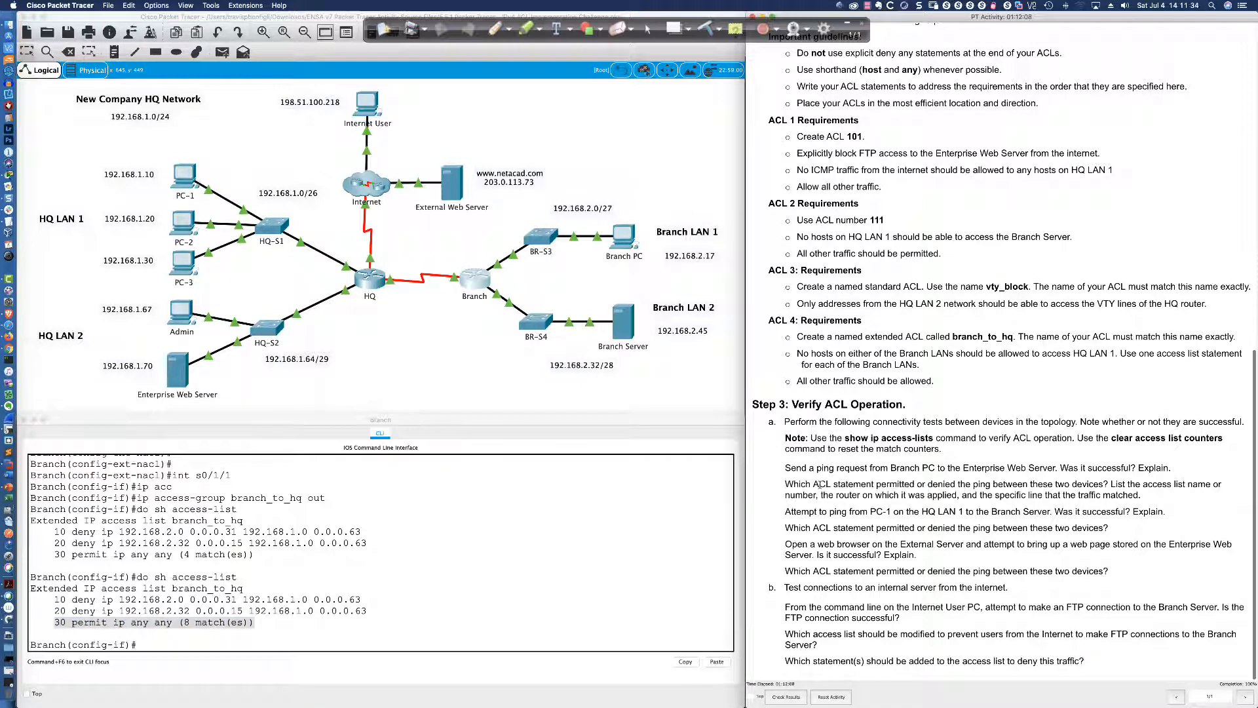
{"action": "left_click_drag", "start_coordinate": [820, 484], "coordinate": [937, 484]}
{"action": "left_click_drag", "start_coordinate": [934, 483], "coordinate": [1216, 485]}
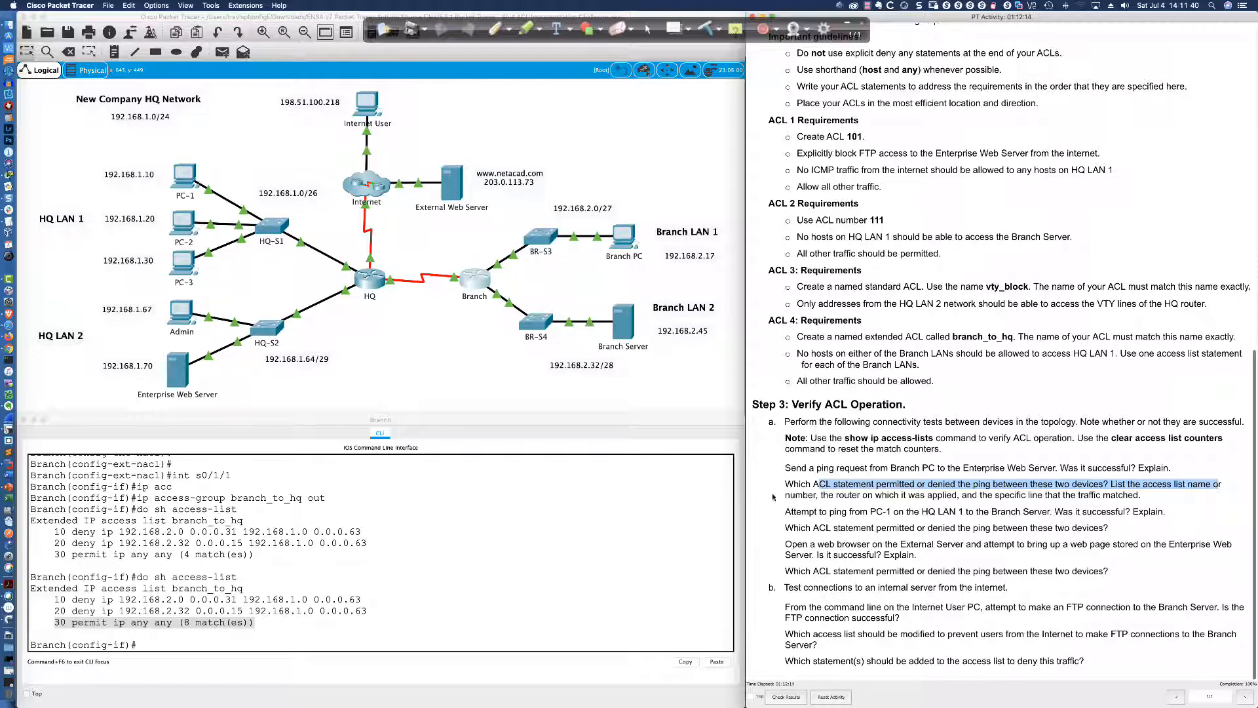
{"action": "left_click", "coordinate": [821, 496]}
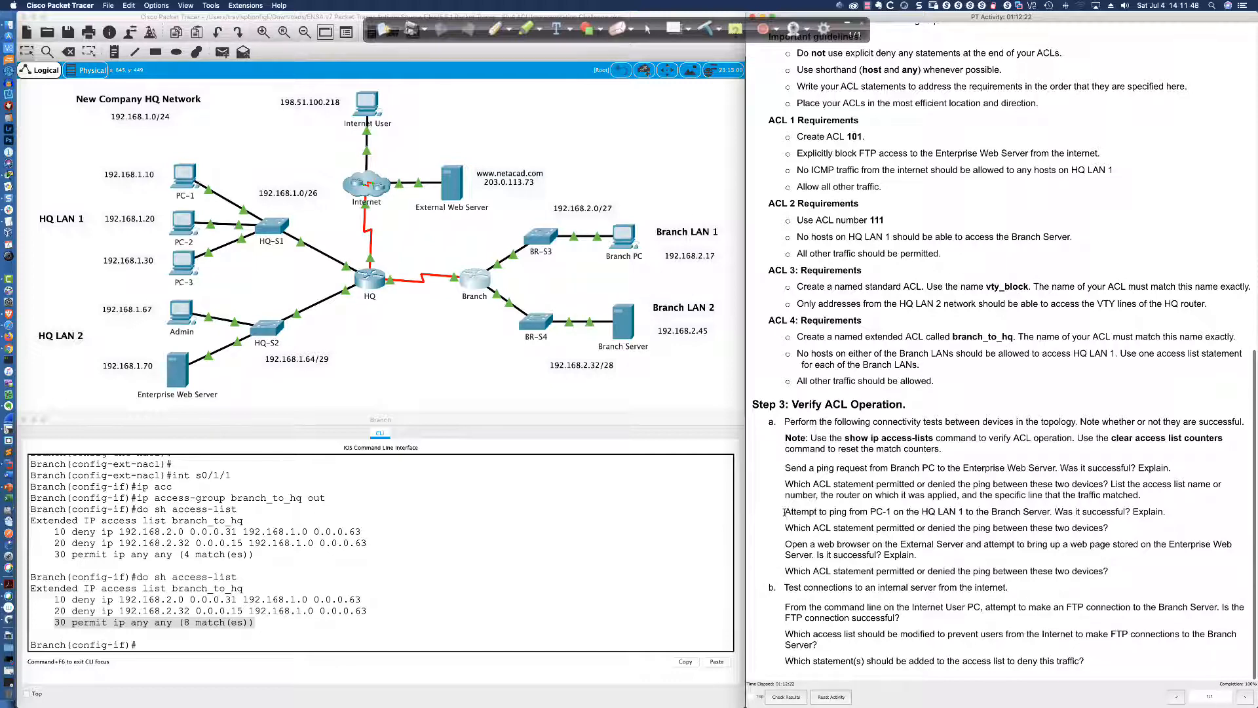
{"action": "left_click_drag", "start_coordinate": [784, 515], "coordinate": [1033, 515]}
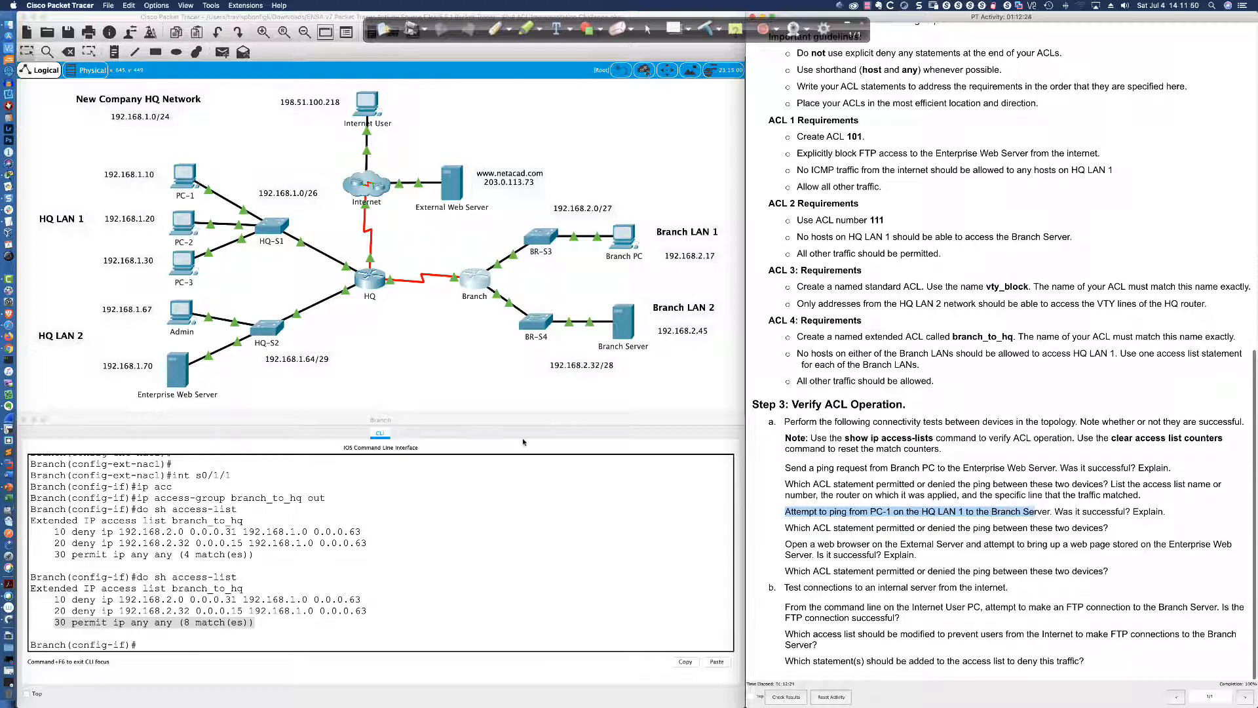
Ping 192.168.2.45 from PC-1's command prompt, getting destination host unreachable from 192.168.1.1
{"action": "left_click", "coordinate": [184, 176]}
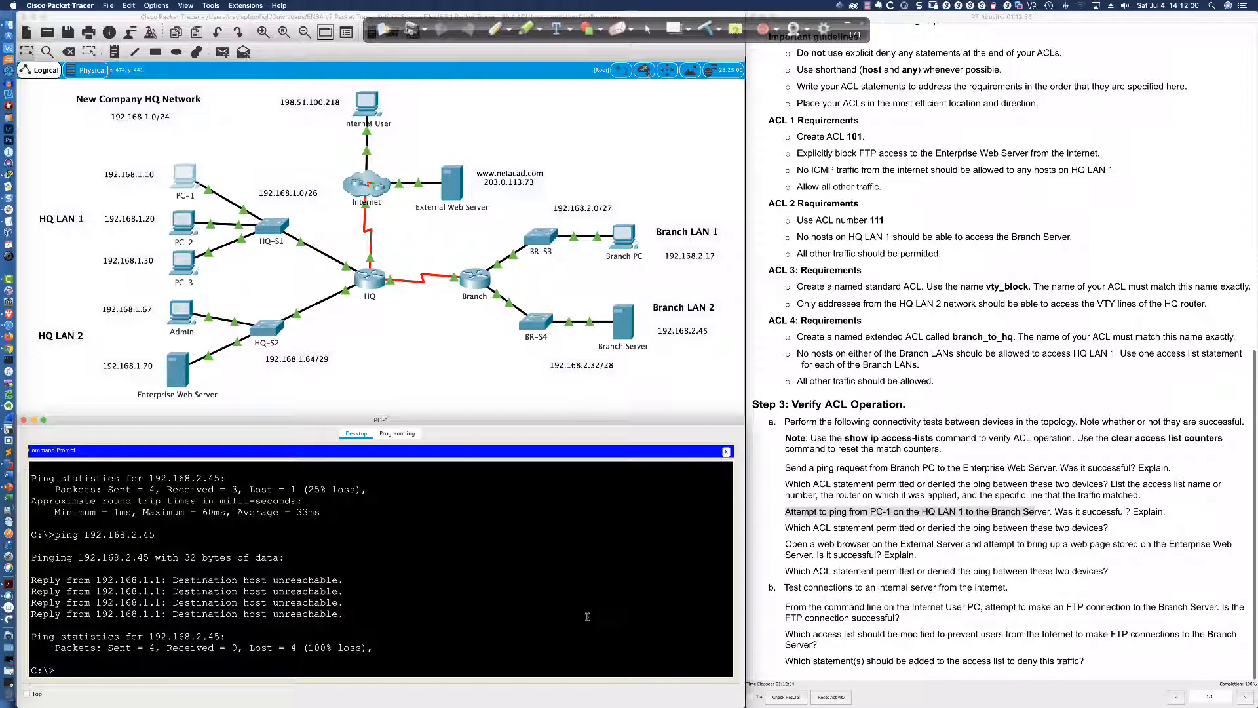
{"action": "key", "text": "Return"}
{"action": "key", "text": "Return"}
{"action": "type", "text": "ping"}
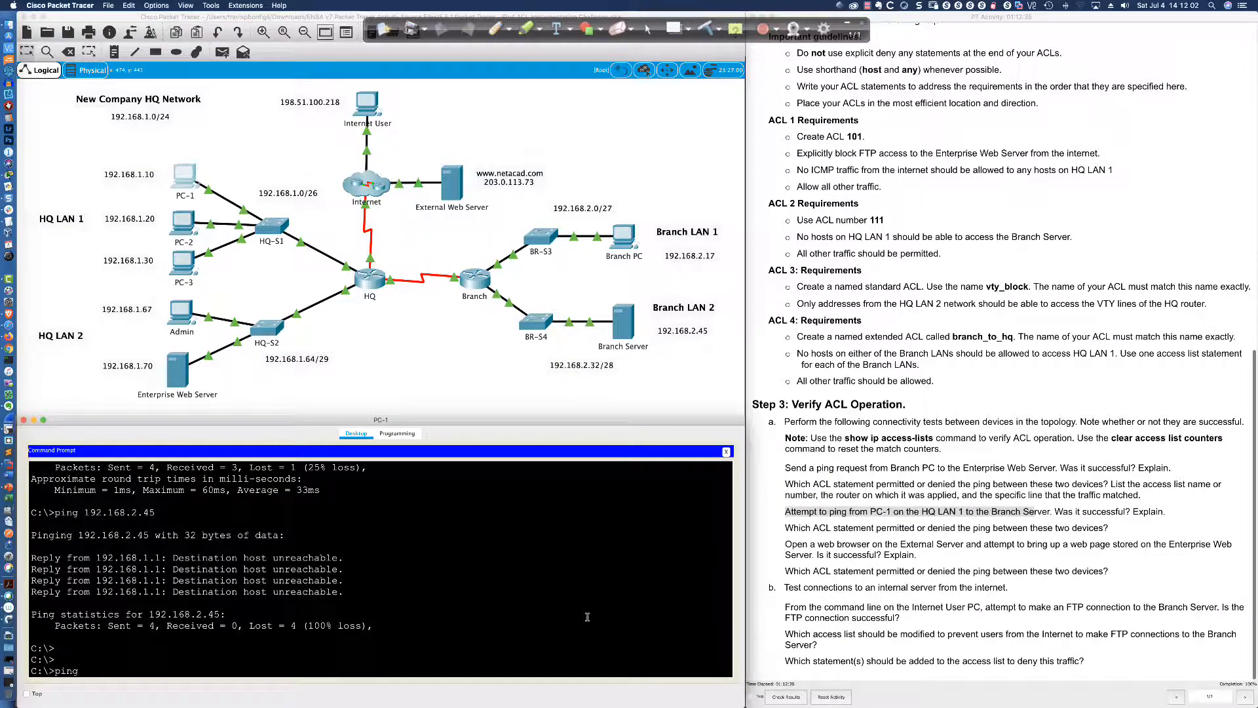
{"action": "type", "text": " 192.168.2.45"}
{"action": "key", "text": "BackSpace"}
{"action": "key", "text": "BackSpace"}
{"action": "type", "text": "45"}
{"action": "key", "text": "Return"}
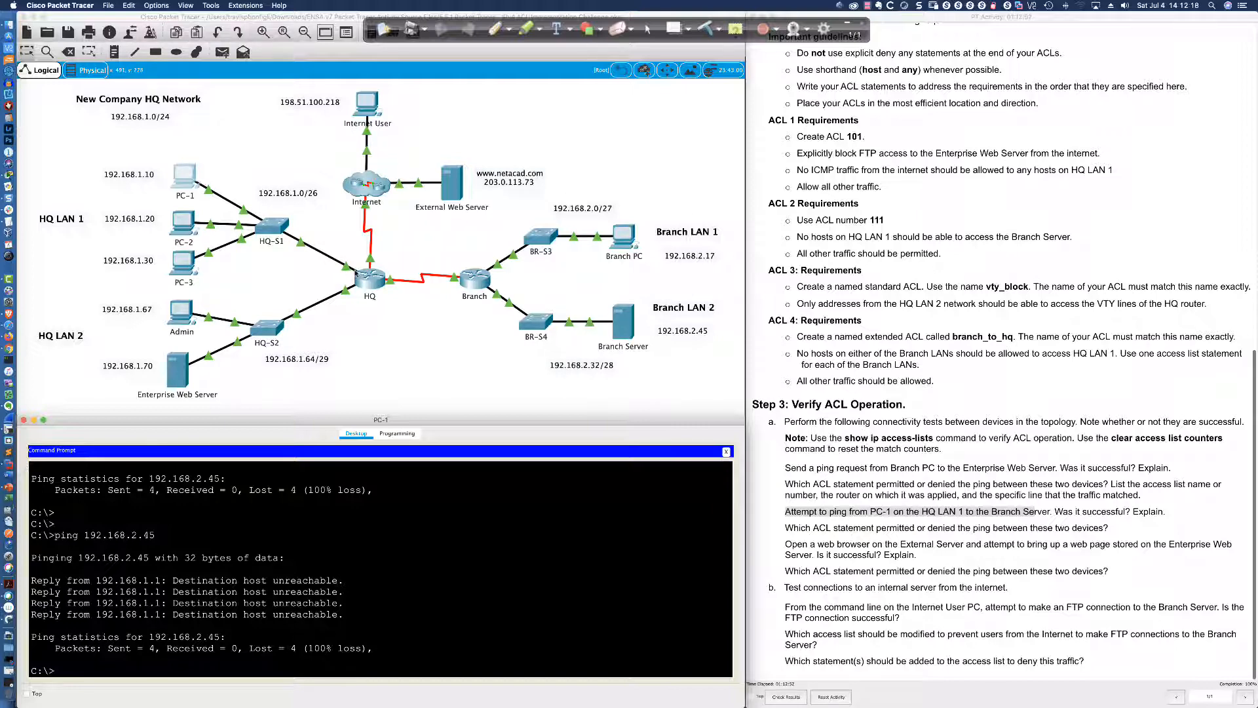
Run 'do sh ip access-list' on HQ and highlight ACL 111's deny line
{"action": "left_click", "coordinate": [359, 275]}
{"action": "key", "text": "Return"}
{"action": "key", "text": "Return"}
{"action": "key", "text": "Return"}
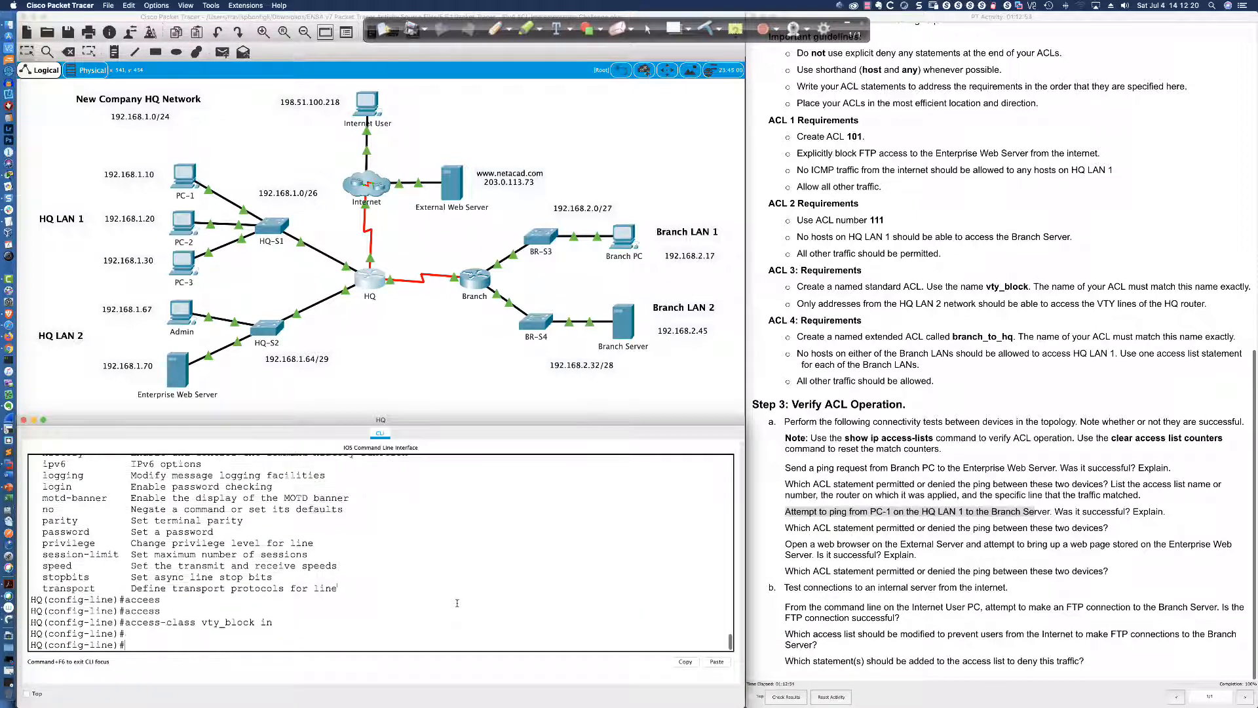
{"action": "type", "text": "do sh ip access-list"}
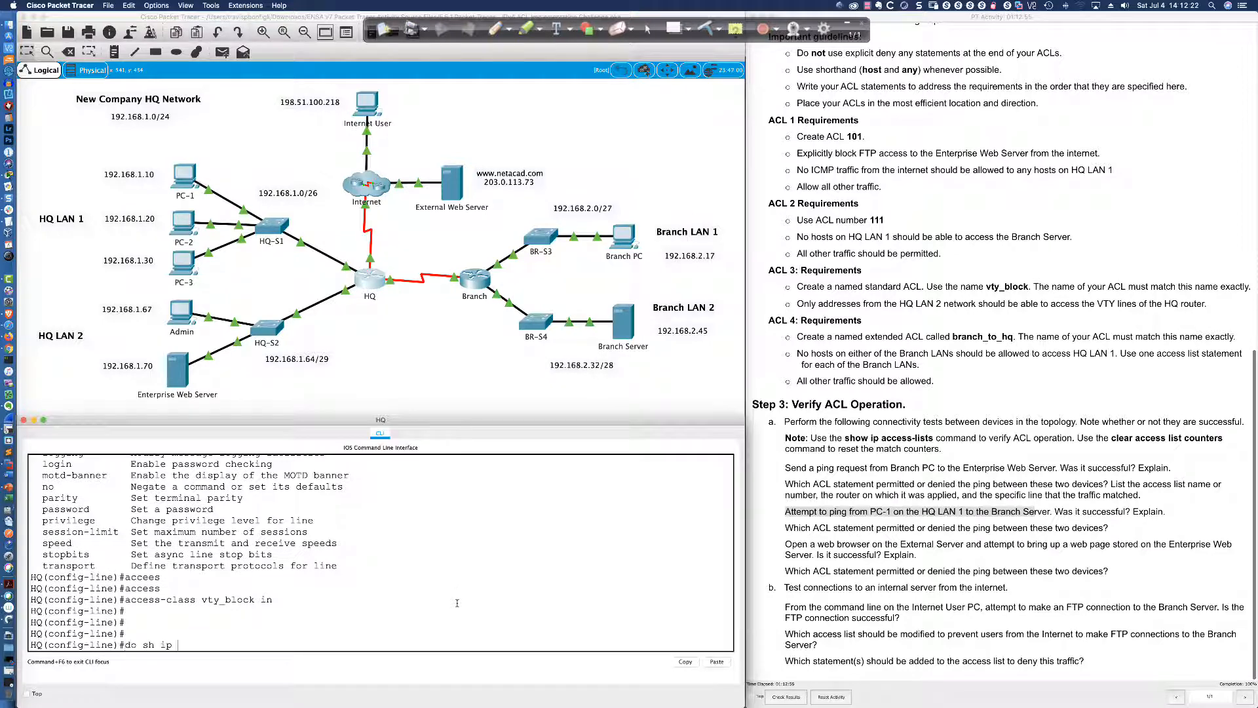
{"action": "key", "text": "Return"}
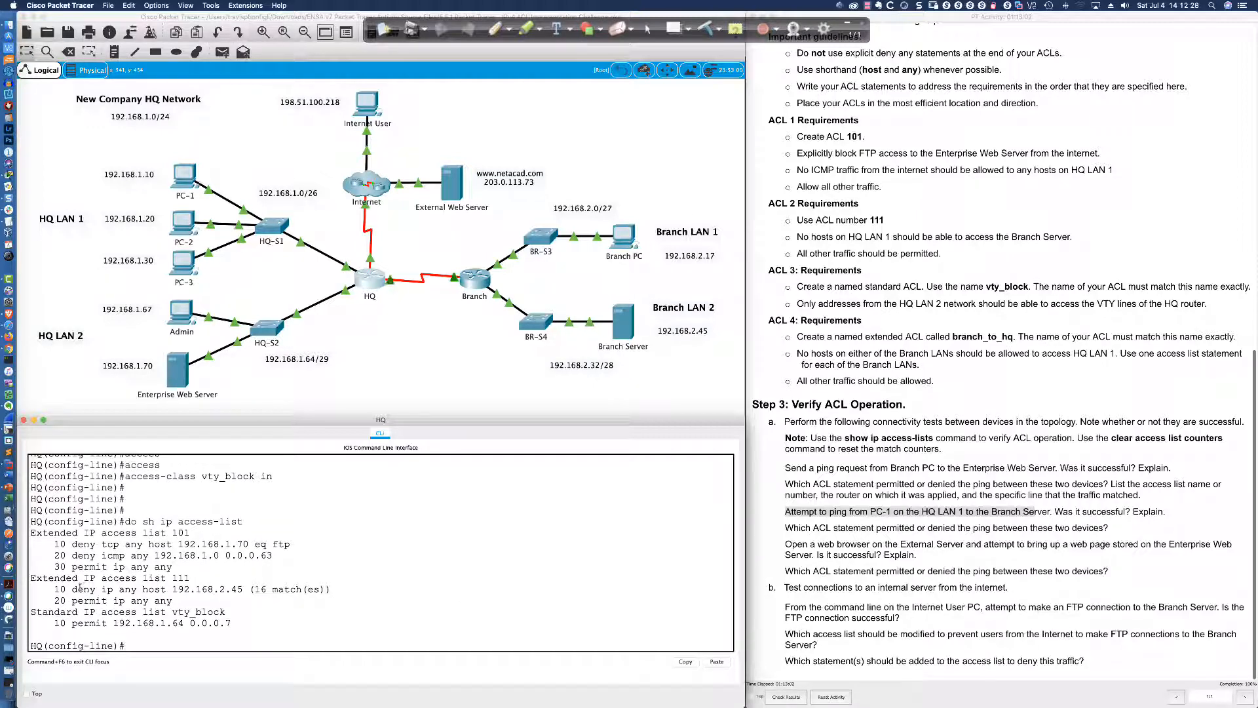
{"action": "left_click_drag", "start_coordinate": [72, 588], "coordinate": [327, 588]}
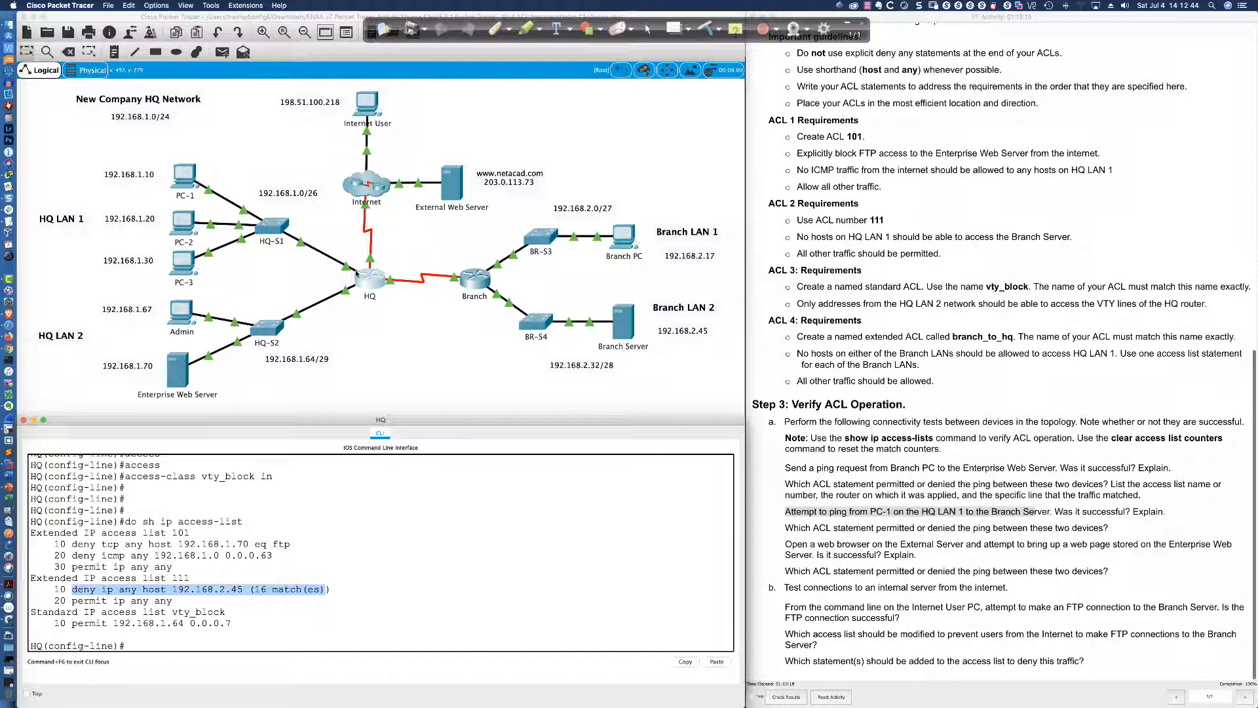
Annotate HQ LAN 1 inbound traffic, the 'any' source, and the 16 match count on ACL 111
{"action": "left_click", "coordinate": [495, 28]}
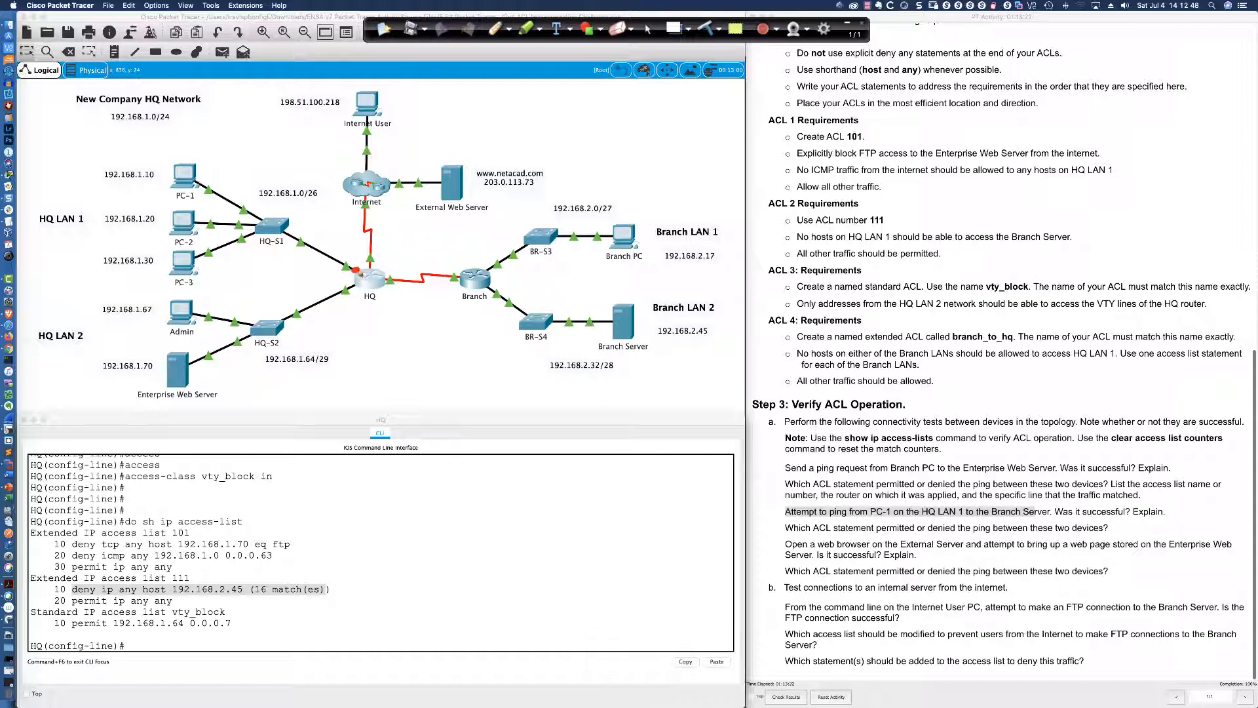
{"action": "mouse_move", "coordinate": [284, 244]}
{"action": "left_mouse_down"}
{"action": "mouse_move", "coordinate": [345, 268]}
{"action": "mouse_move", "coordinate": [358, 240]}
{"action": "left_mouse_up"}
{"action": "left_click_drag", "start_coordinate": [121, 594], "coordinate": [249, 598]}
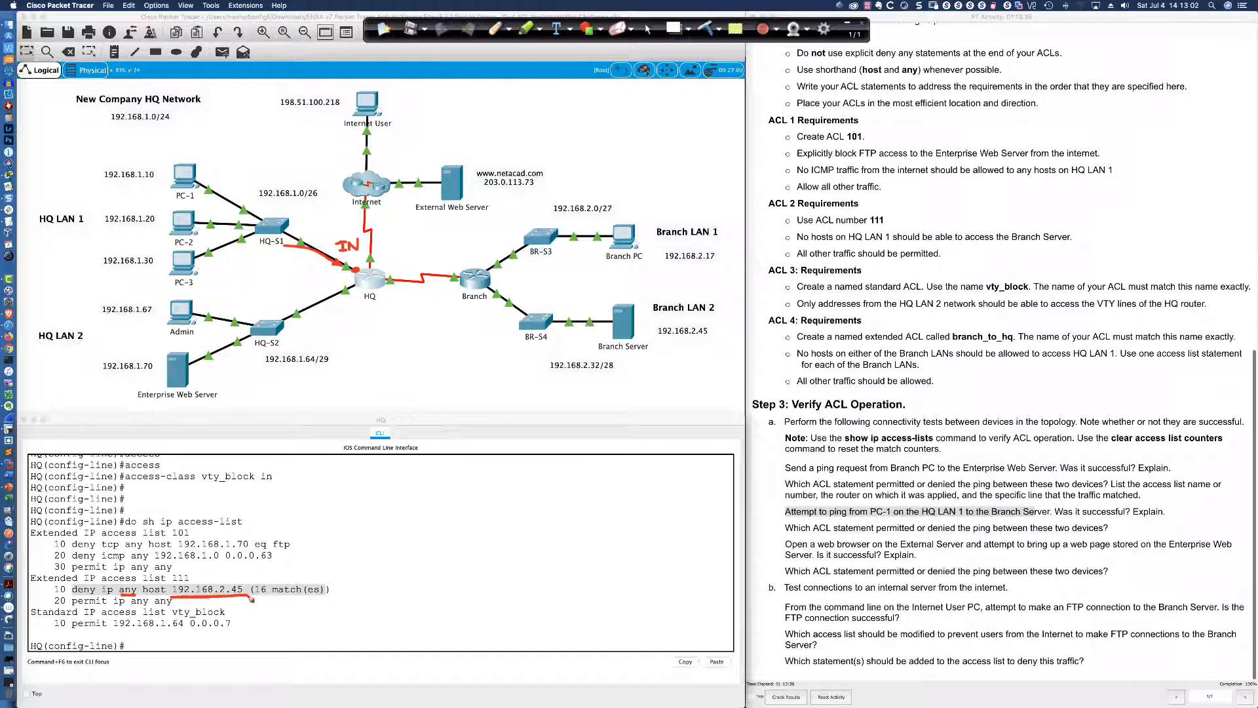
{"action": "mouse_move", "coordinate": [264, 574]}
{"action": "left_mouse_down"}
{"action": "mouse_move", "coordinate": [335, 599]}
{"action": "mouse_move", "coordinate": [226, 562]}
{"action": "left_mouse_up"}
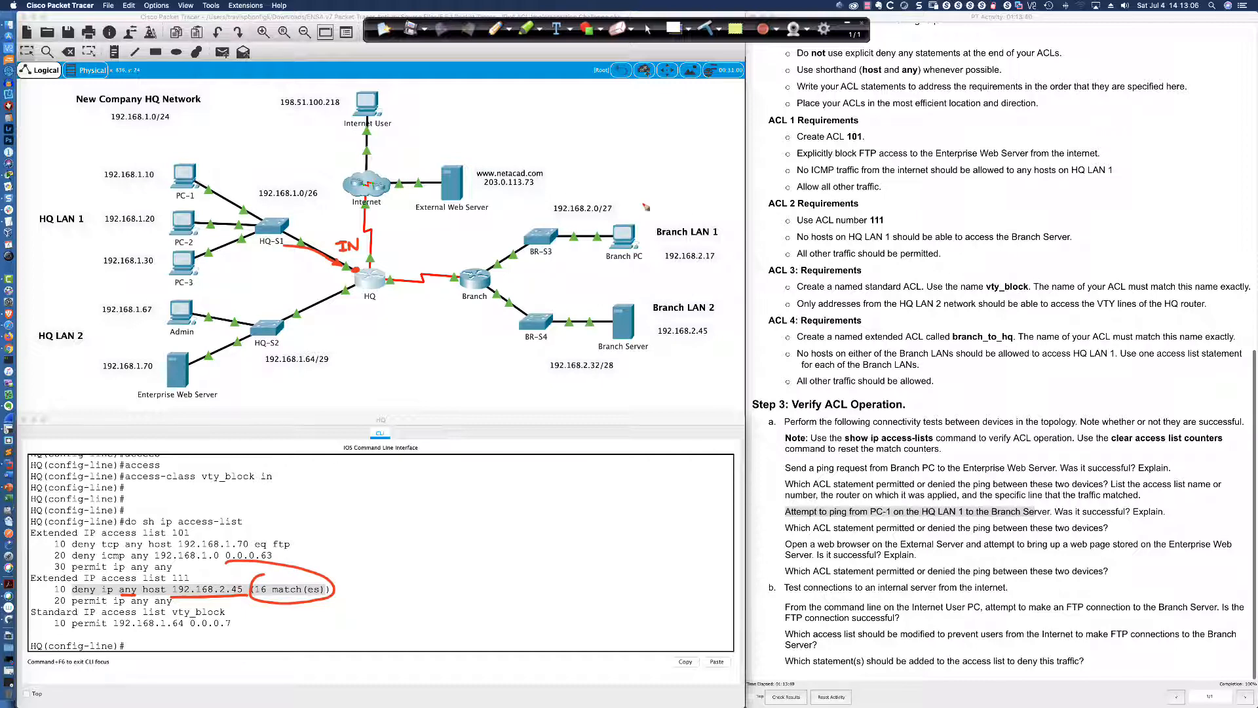
{"action": "left_click", "coordinate": [647, 28]}
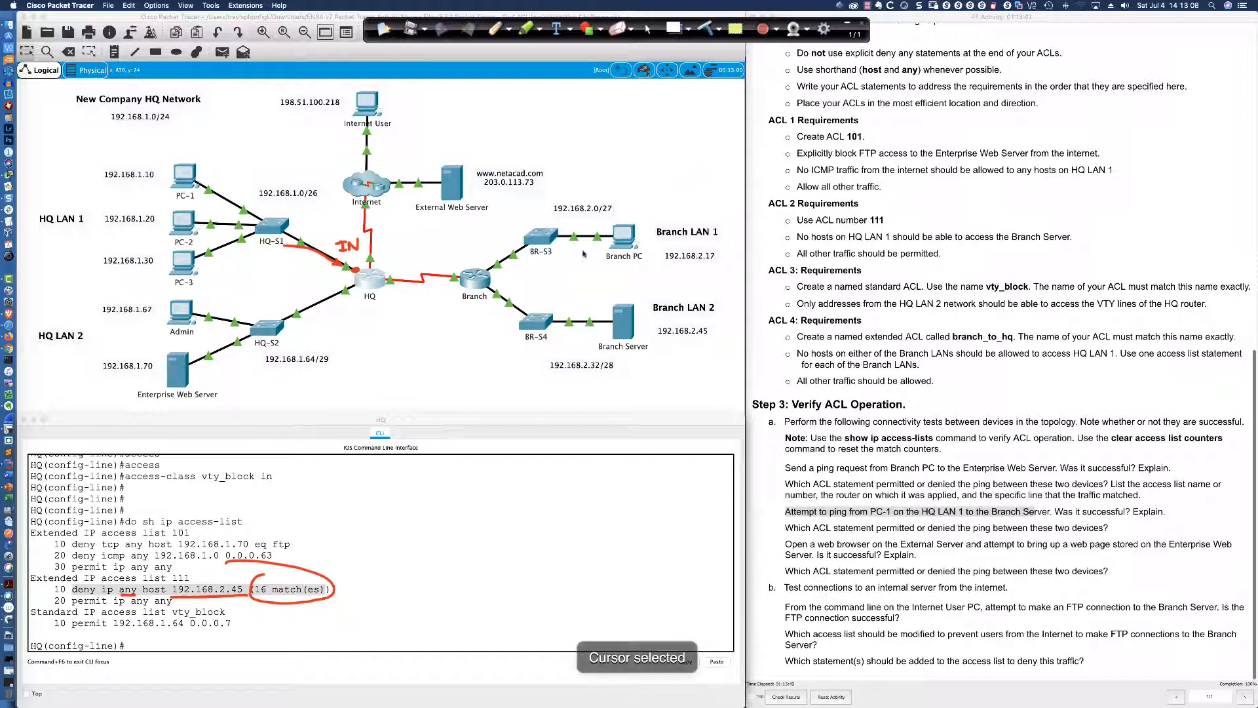
{"action": "left_click", "coordinate": [188, 174]}
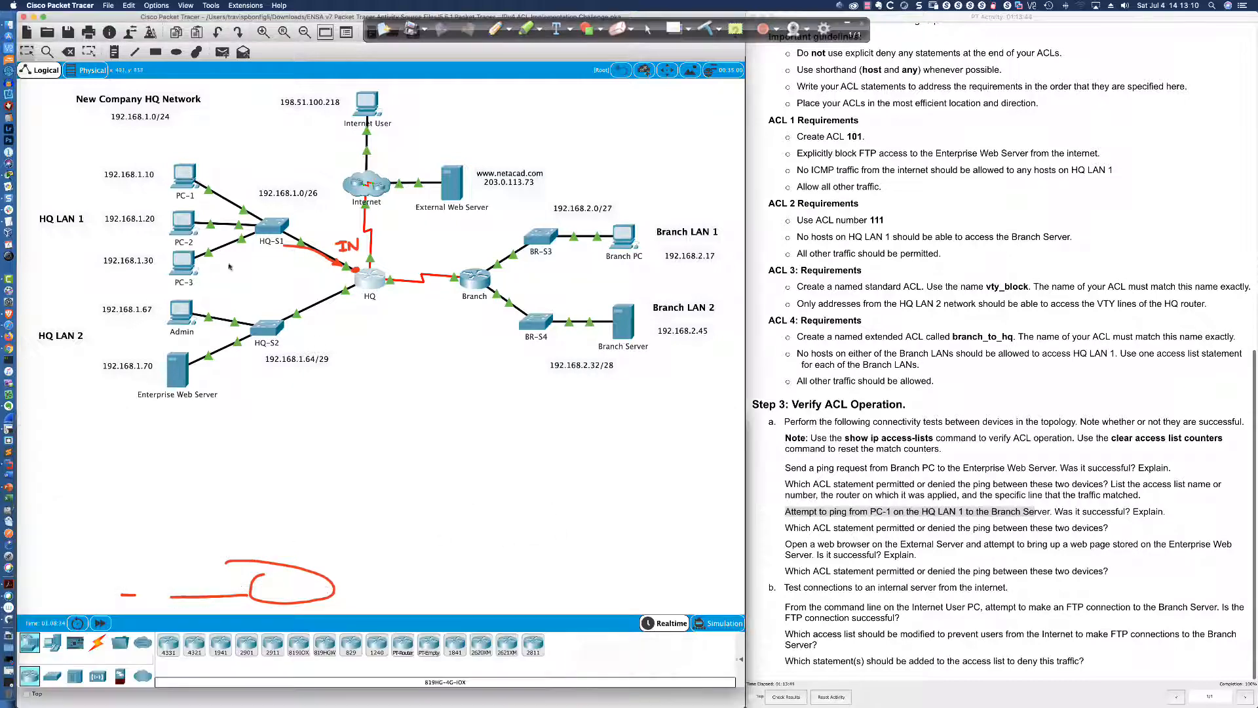
Ping the Branch Server at 192.168.2.45 again from PC-1
{"action": "left_click", "coordinate": [187, 178]}
{"action": "key", "text": "Up"}
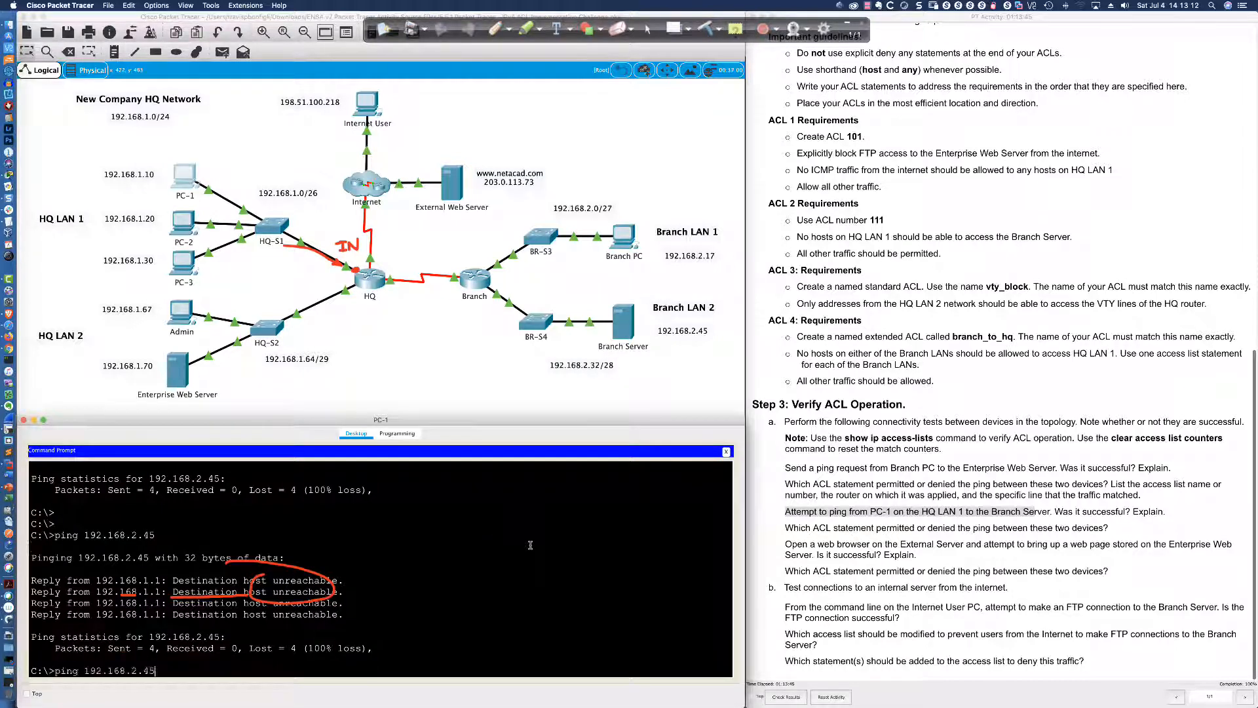
{"action": "key", "text": "Return"}
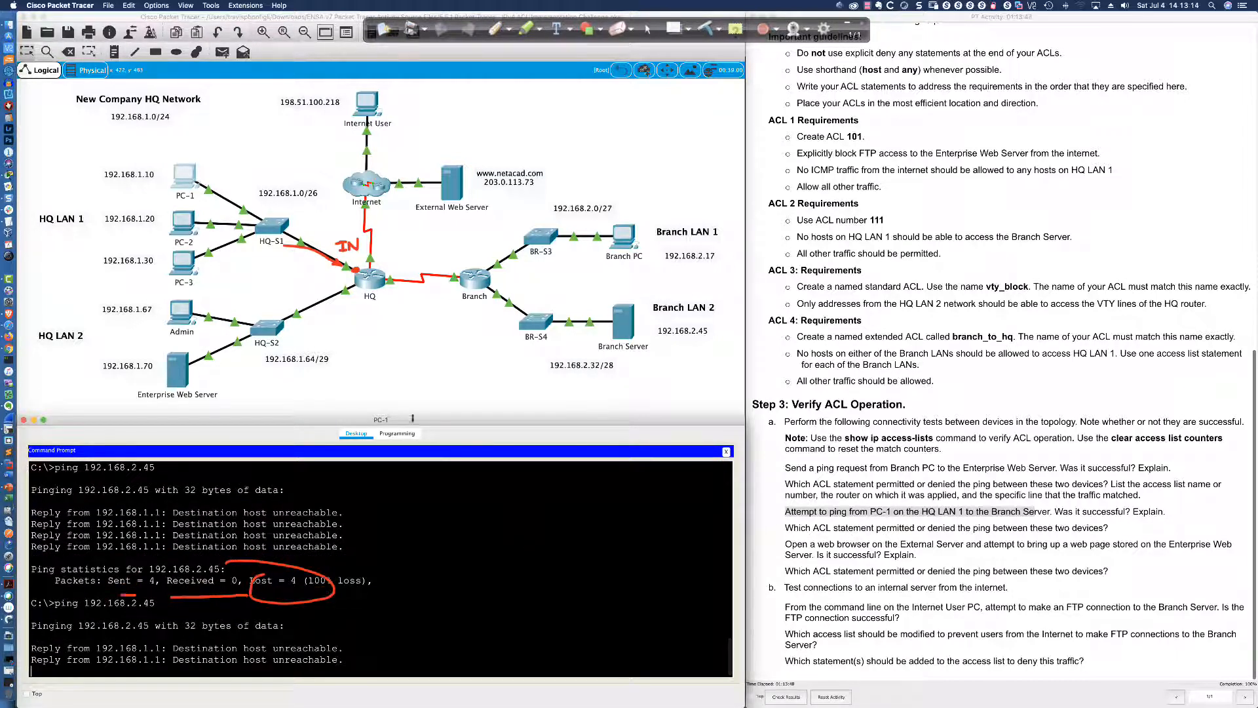
Relist HQ's access lists, marking ACL 111's deny line at 20 matches and the web browser test step
{"action": "left_click", "coordinate": [367, 276]}
{"action": "left_click", "coordinate": [437, 582]}
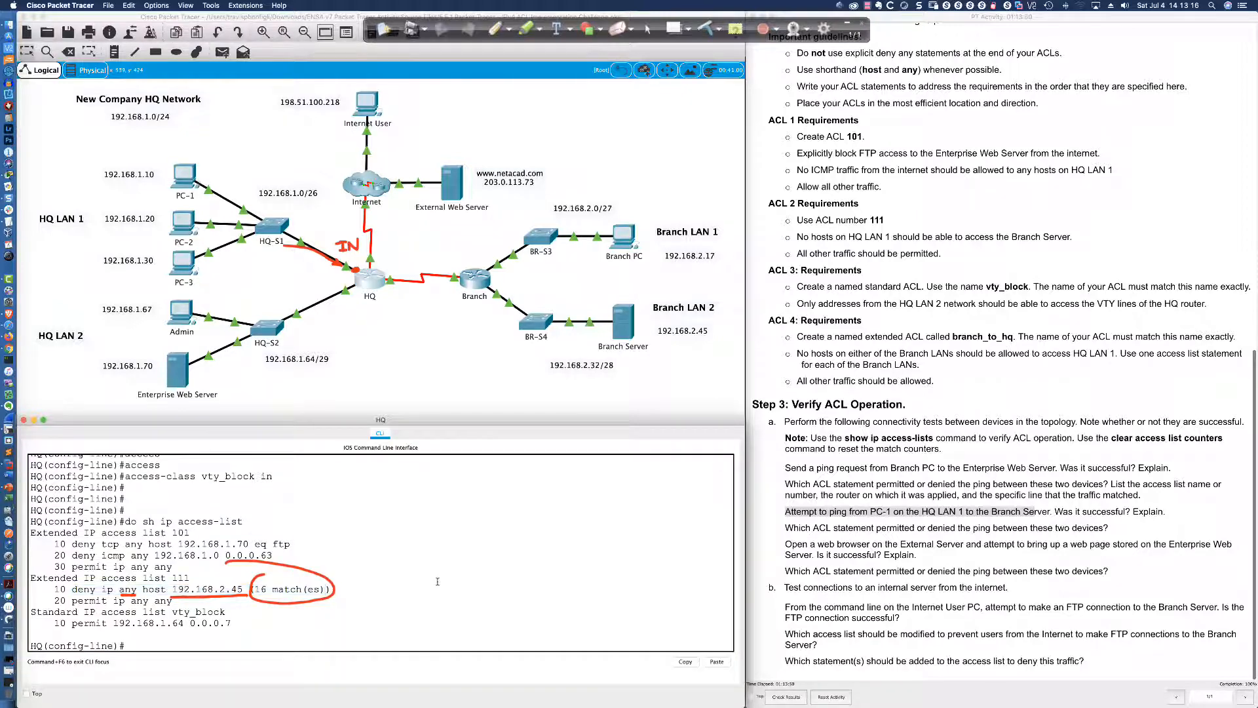
{"action": "key", "text": "Up"}
{"action": "key", "text": "Return"}
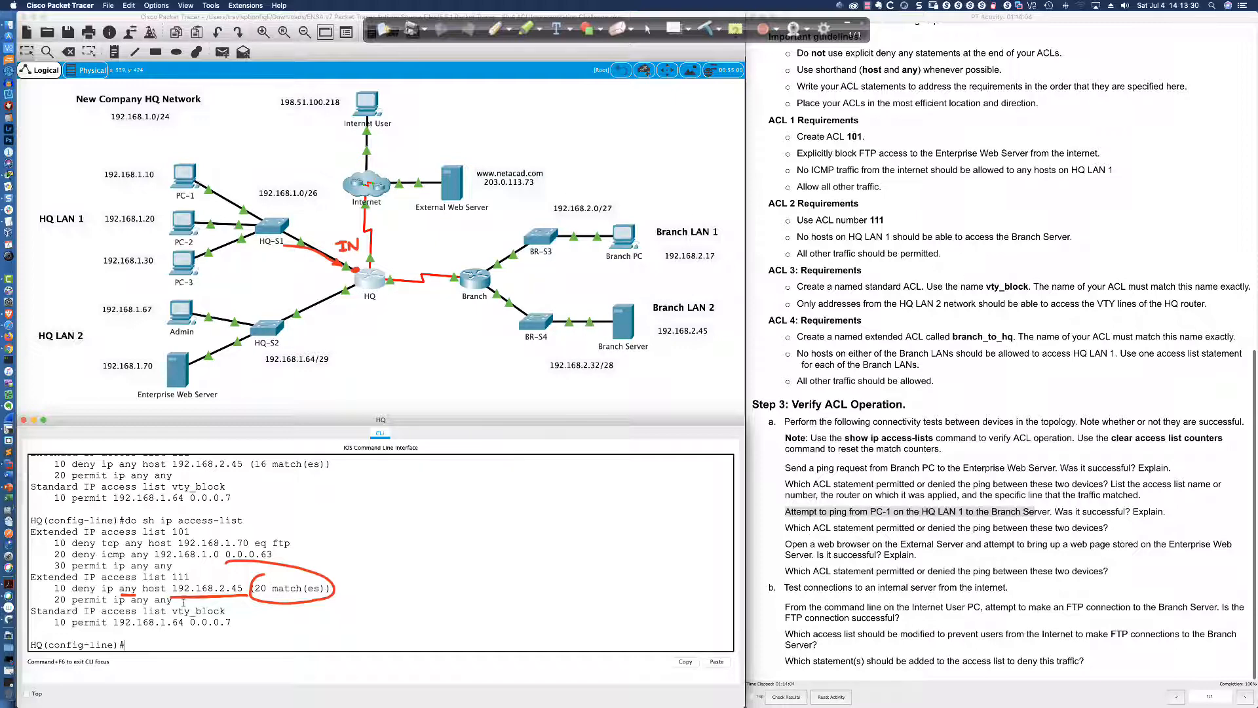
{"action": "left_click_drag", "start_coordinate": [55, 587], "coordinate": [231, 587]}
{"action": "left_click", "coordinate": [200, 590]}
{"action": "left_click_drag", "start_coordinate": [54, 588], "coordinate": [256, 587]}
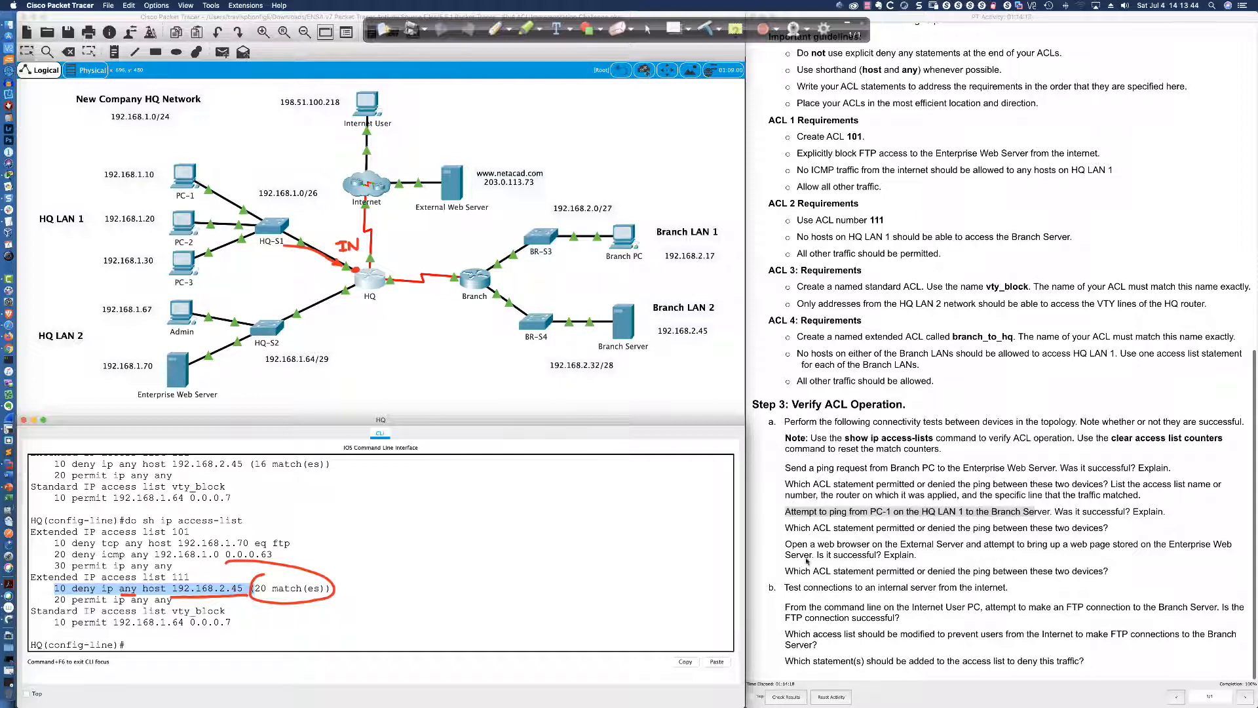
{"action": "left_click", "coordinate": [784, 542]}
{"action": "left_click_drag", "start_coordinate": [784, 542], "coordinate": [931, 554]}
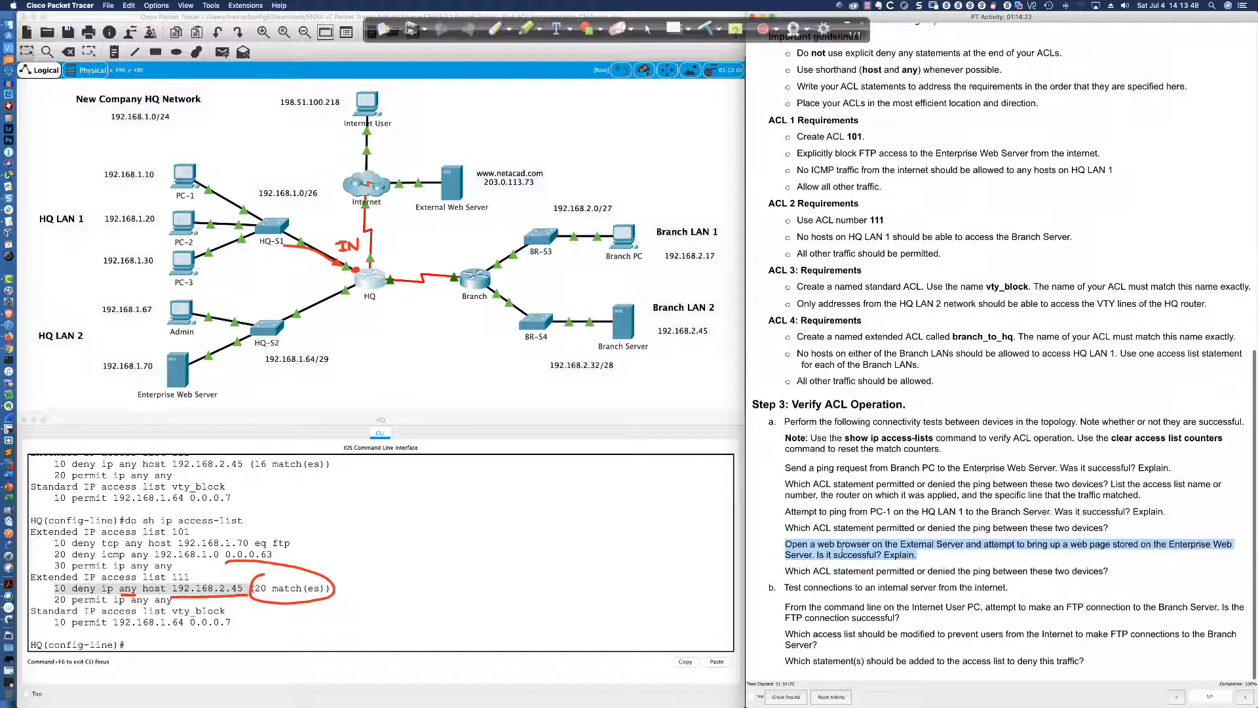
{"action": "left_click", "coordinate": [452, 184]}
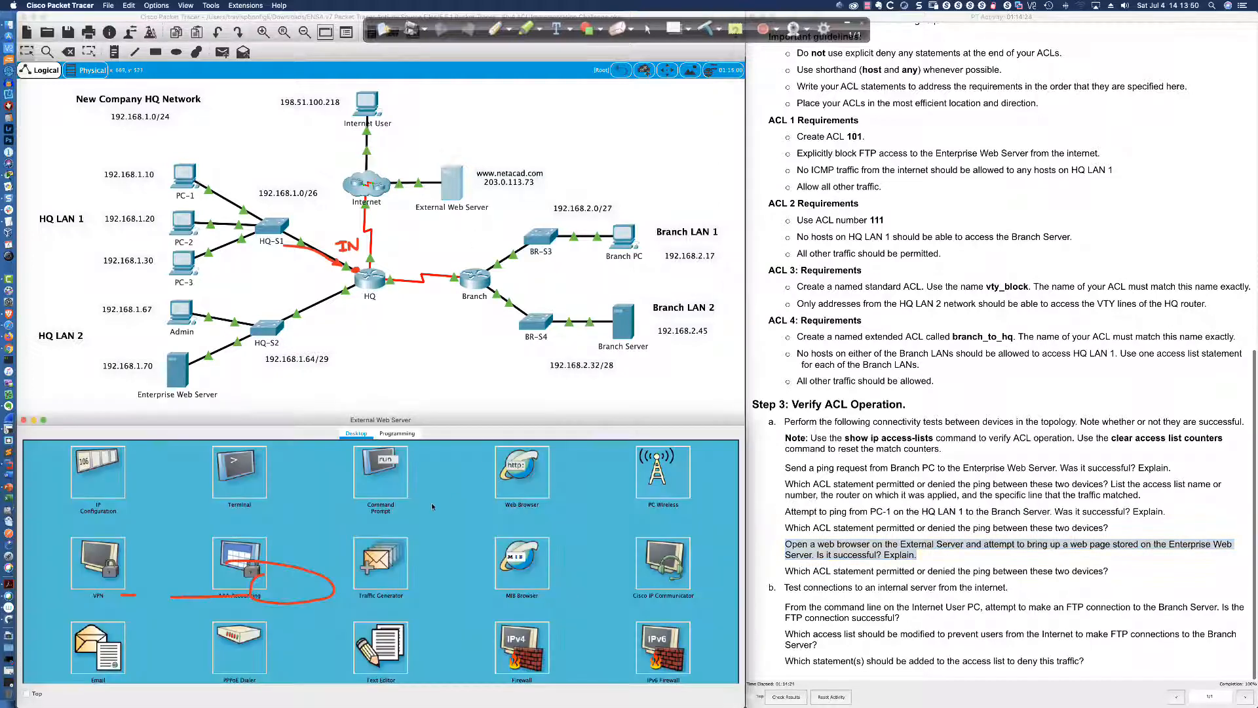
{"action": "left_click", "coordinate": [698, 123]}
{"action": "left_click", "coordinate": [705, 29]}
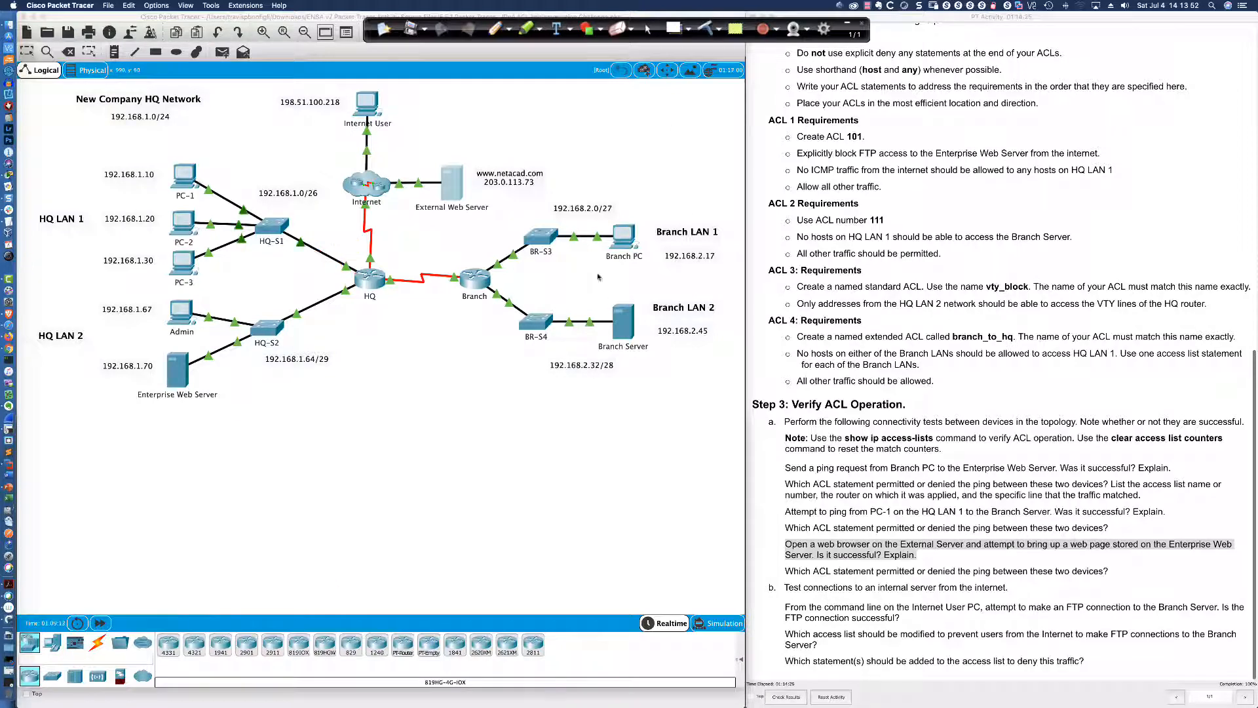
{"action": "left_click", "coordinate": [485, 401]}
{"action": "left_click", "coordinate": [529, 474]}
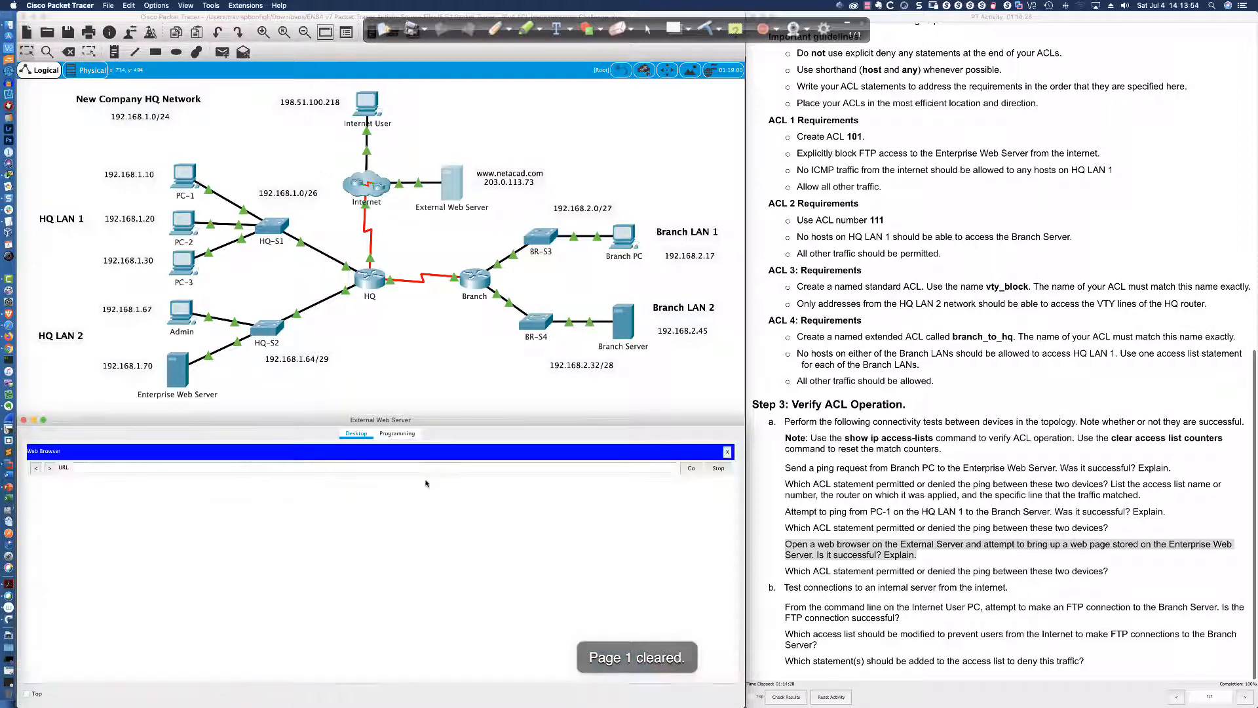
{"action": "type", "text": "http"}
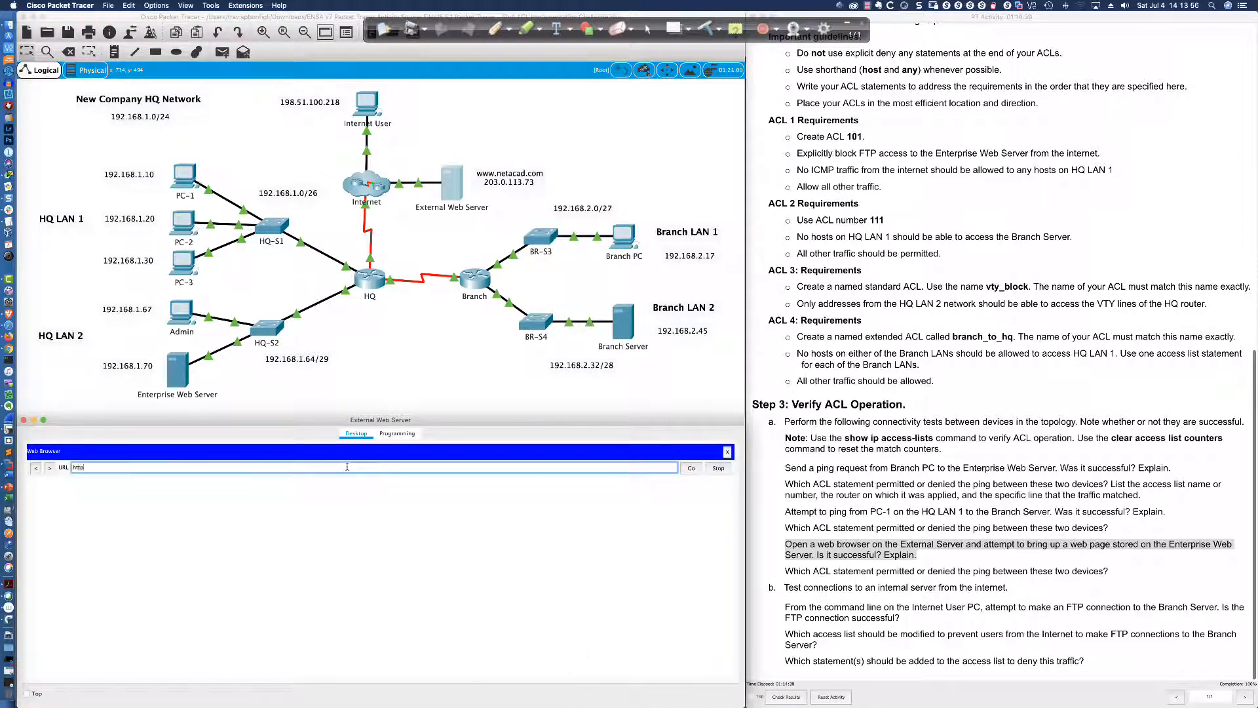
{"action": "type", "text": "://192.168.1.70"}
{"action": "key", "text": "Return"}
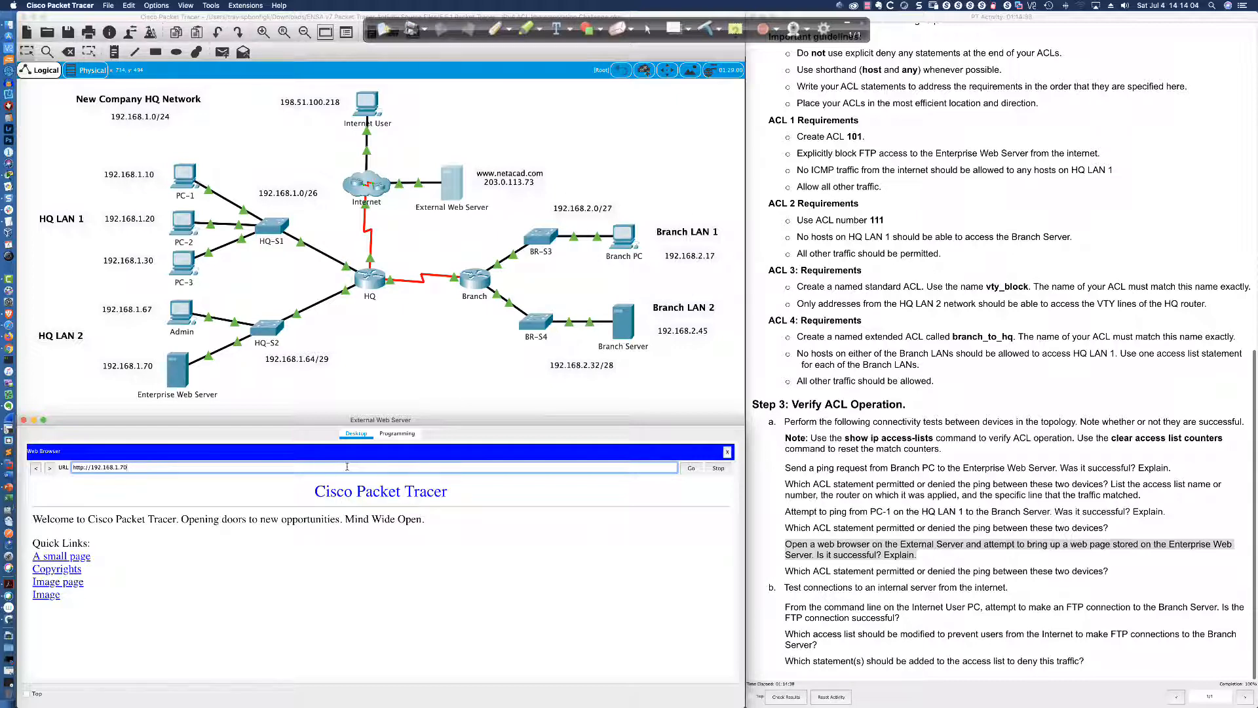
{"action": "left_click", "coordinate": [52, 568]}
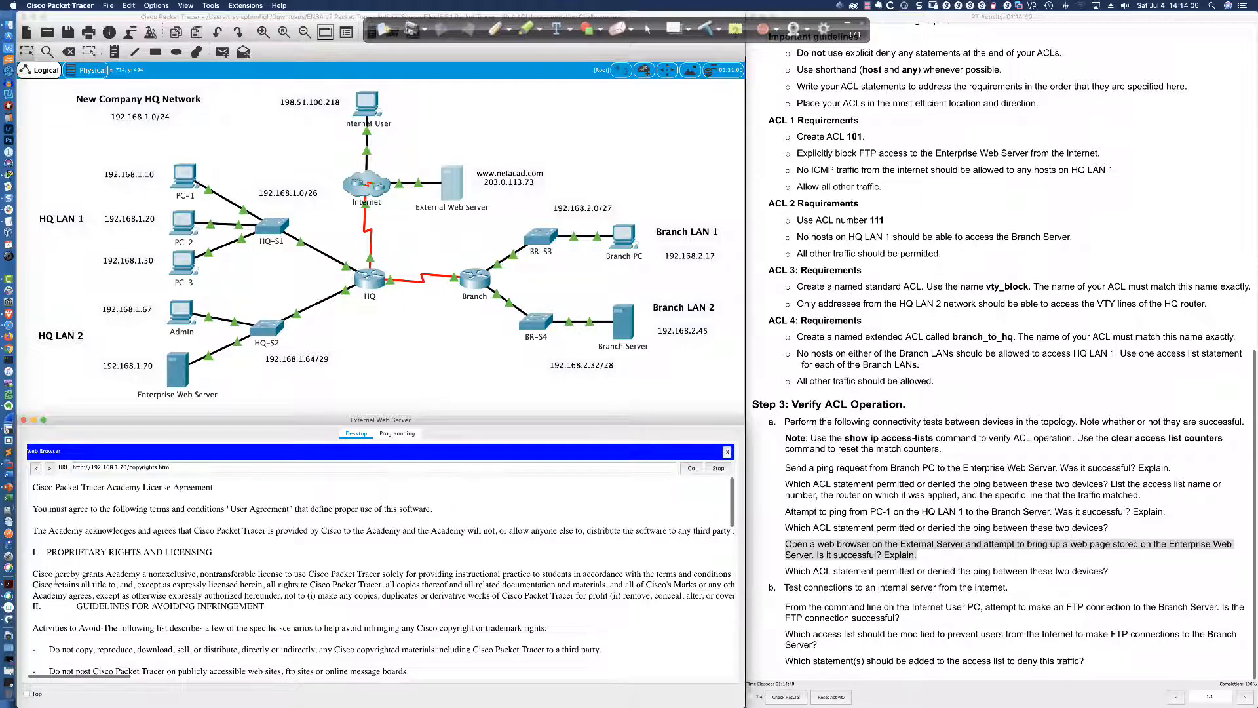
{"action": "left_click", "coordinate": [35, 468]}
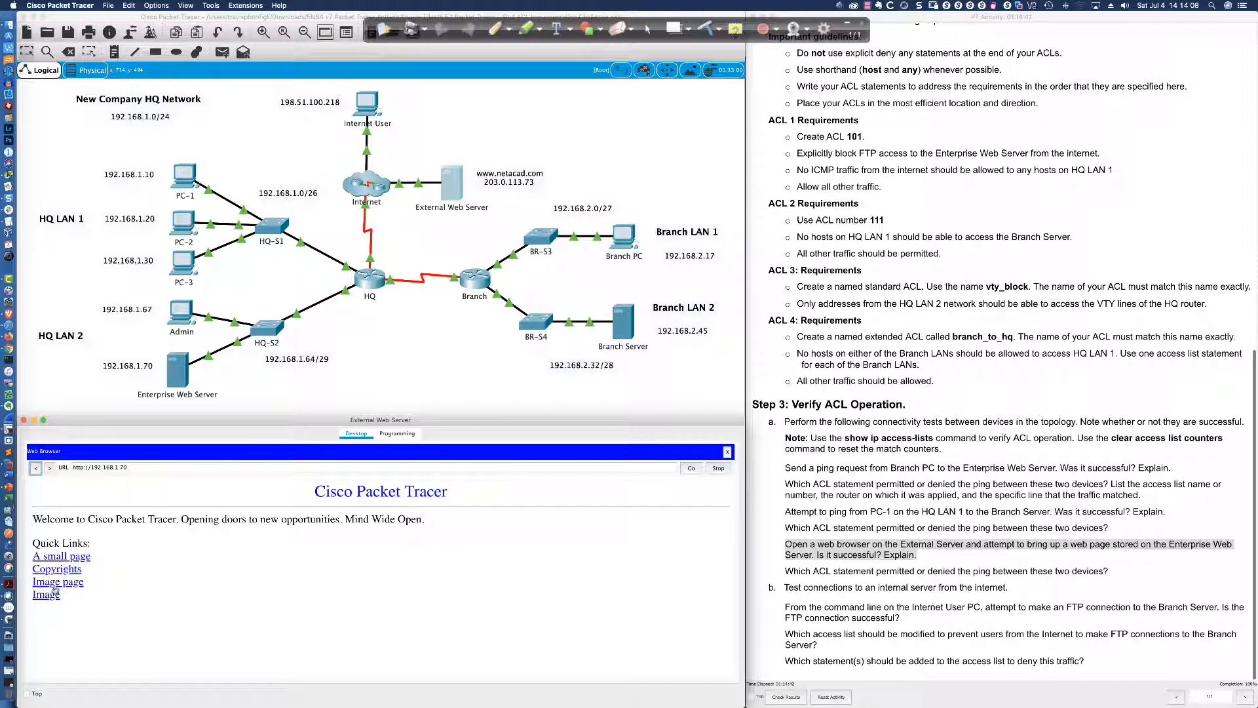
{"action": "left_click", "coordinate": [51, 594]}
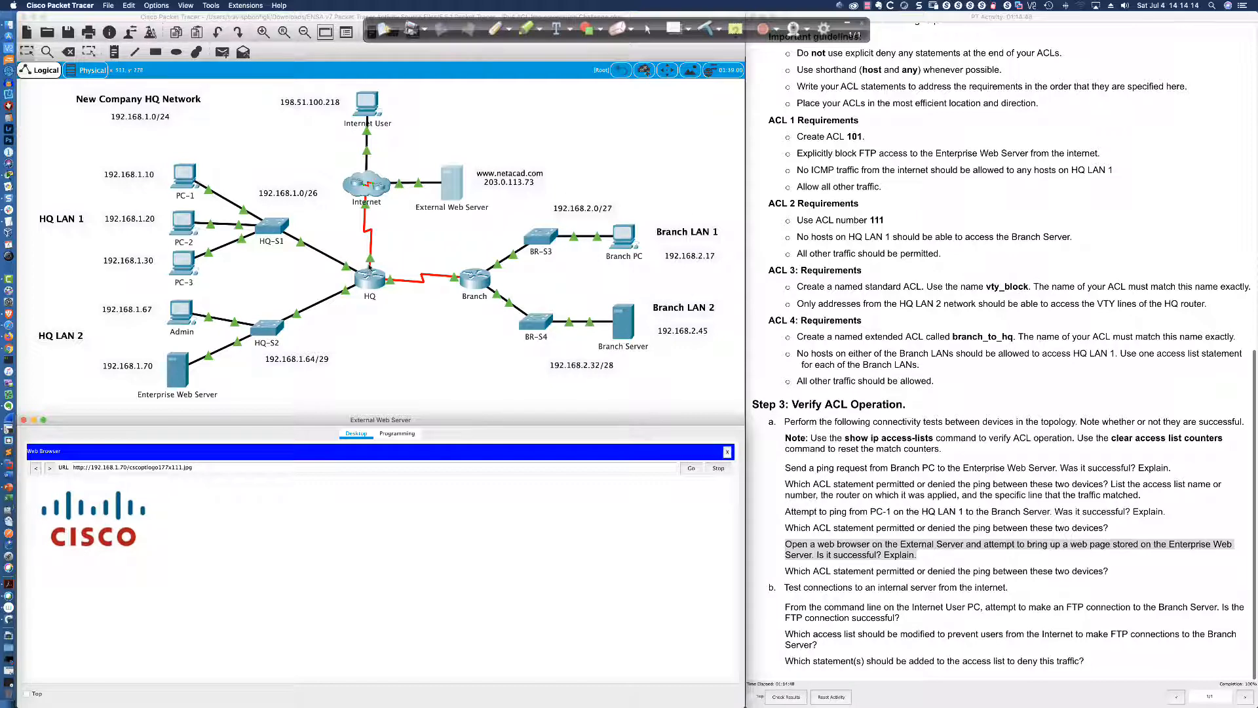
{"action": "left_click", "coordinate": [369, 277]}
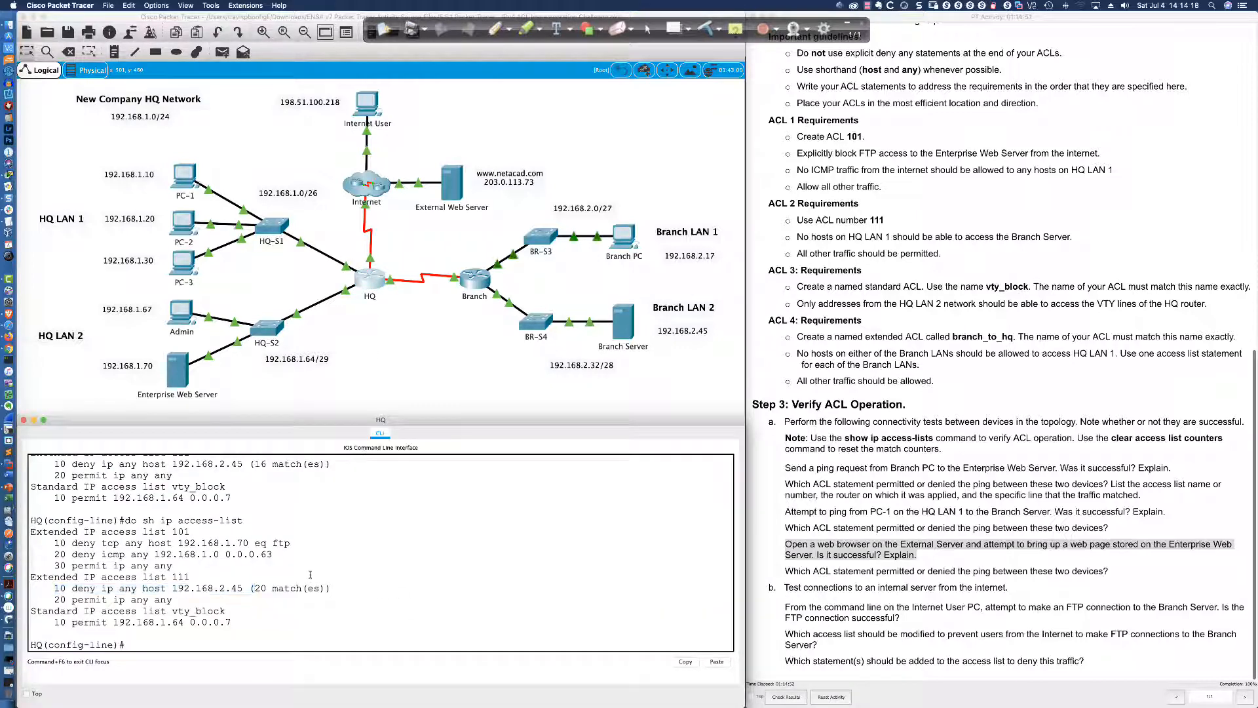
Highlight HQ's access list 101 permit ip any any entry, now at 34 matches
{"action": "left_click_drag", "start_coordinate": [161, 531], "coordinate": [195, 531]}
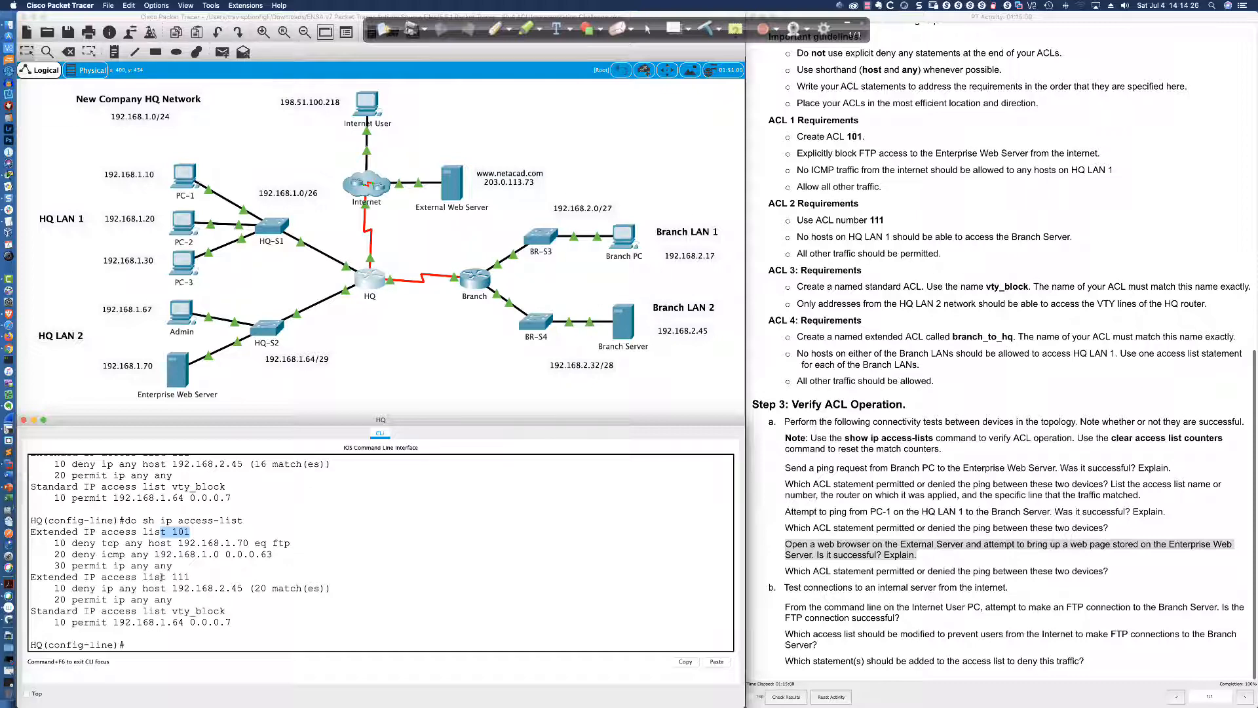
{"action": "left_click_drag", "start_coordinate": [173, 565], "coordinate": [48, 565]}
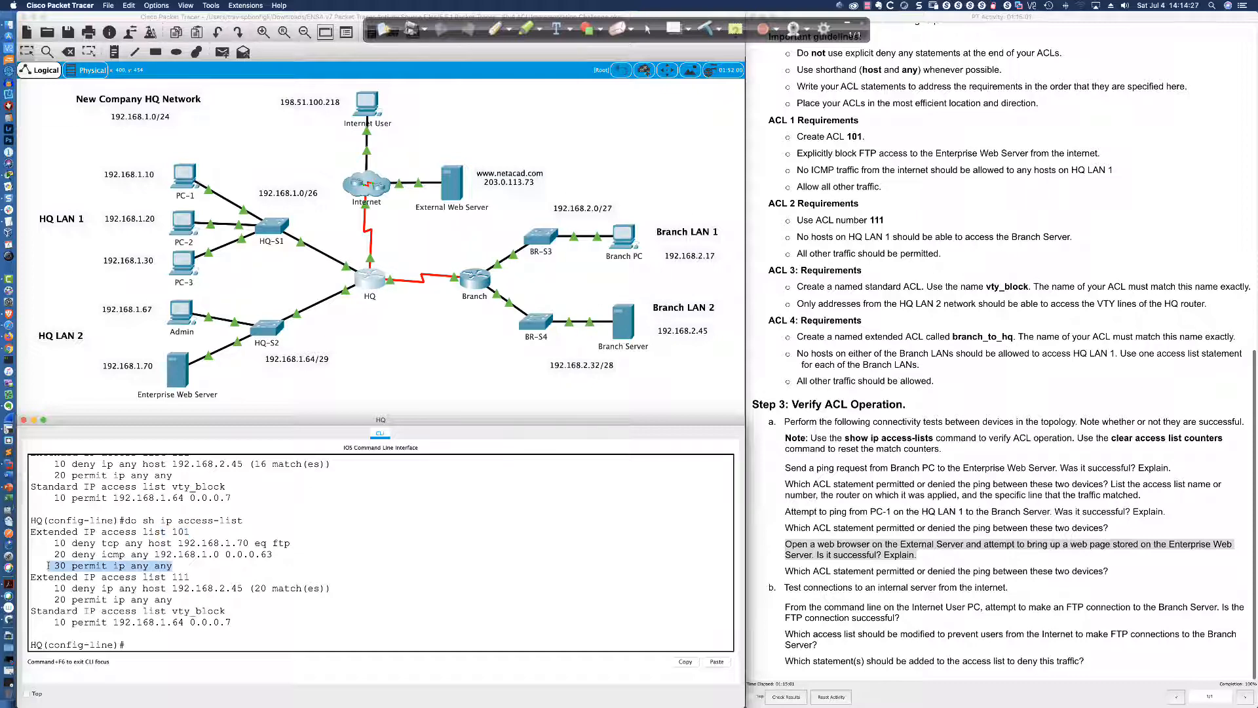
{"action": "left_click", "coordinate": [281, 621]}
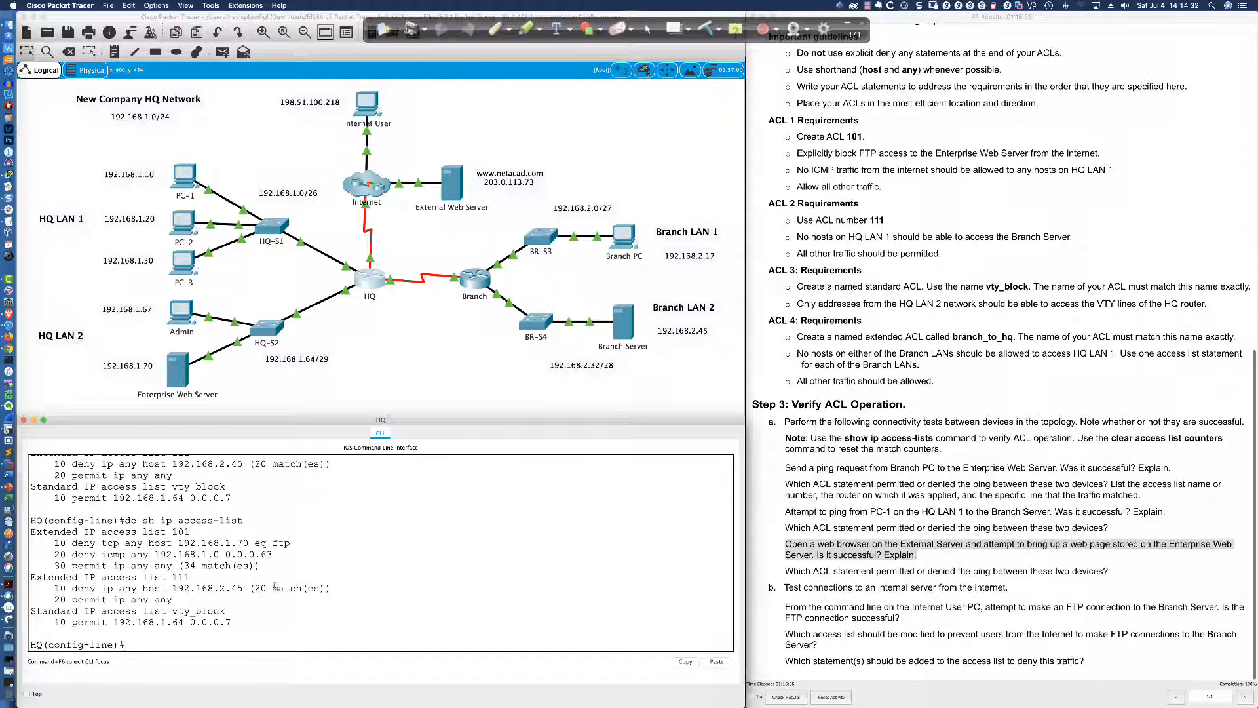
{"action": "left_click_drag", "start_coordinate": [262, 566], "coordinate": [48, 566]}
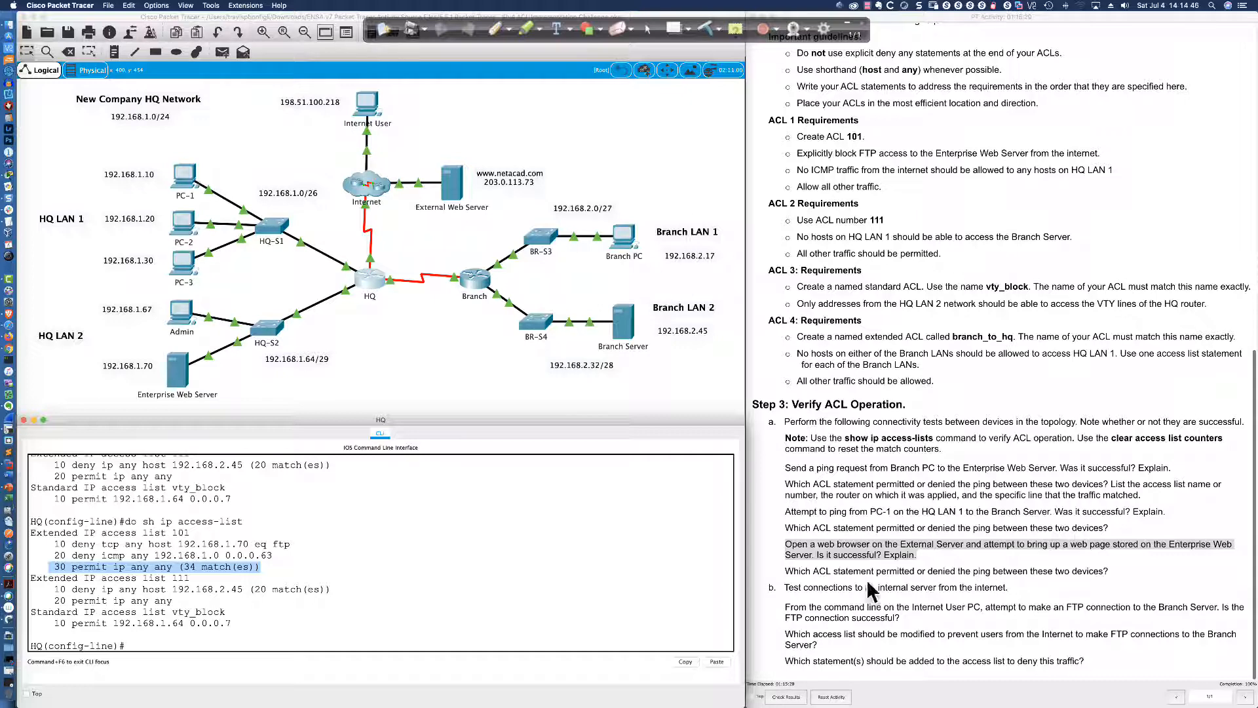
Mark the instruction question asking which statement permitted the traffic
{"action": "left_click", "coordinate": [799, 552]}
{"action": "left_click_drag", "start_coordinate": [784, 545], "coordinate": [1112, 574]}
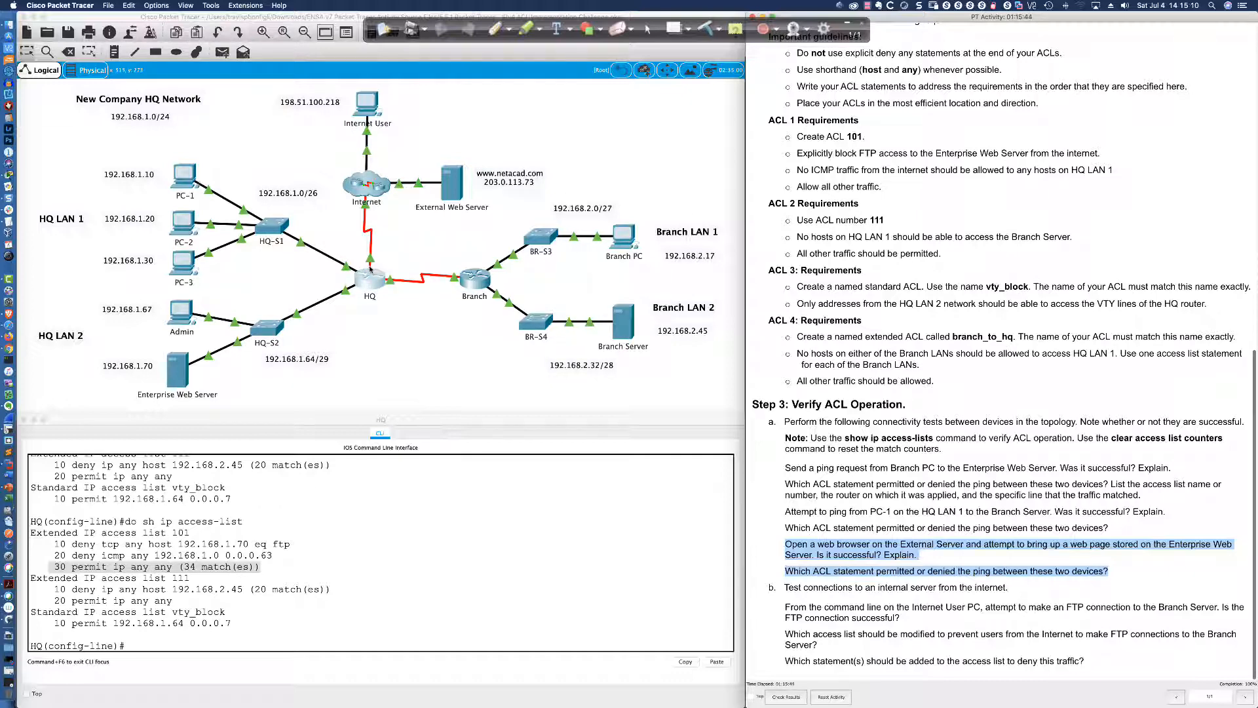
{"action": "left_click", "coordinate": [800, 571]}
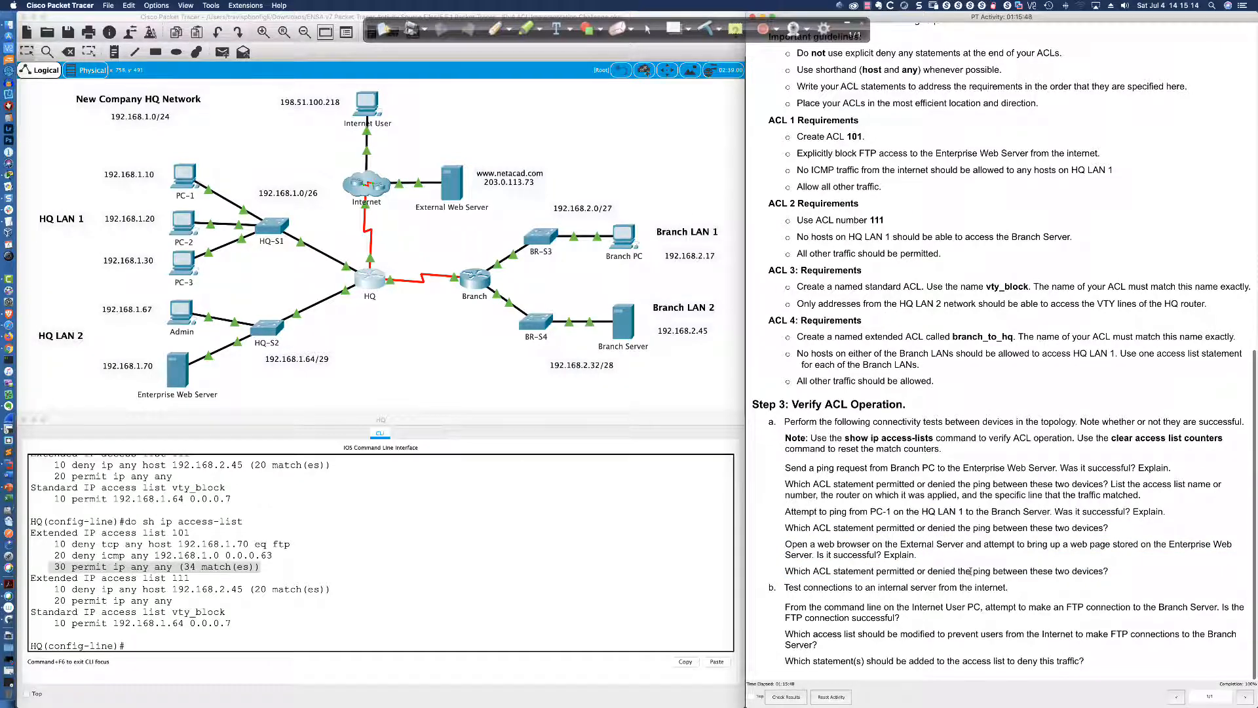
{"action": "left_click_drag", "start_coordinate": [970, 570], "coordinate": [1109, 574]}
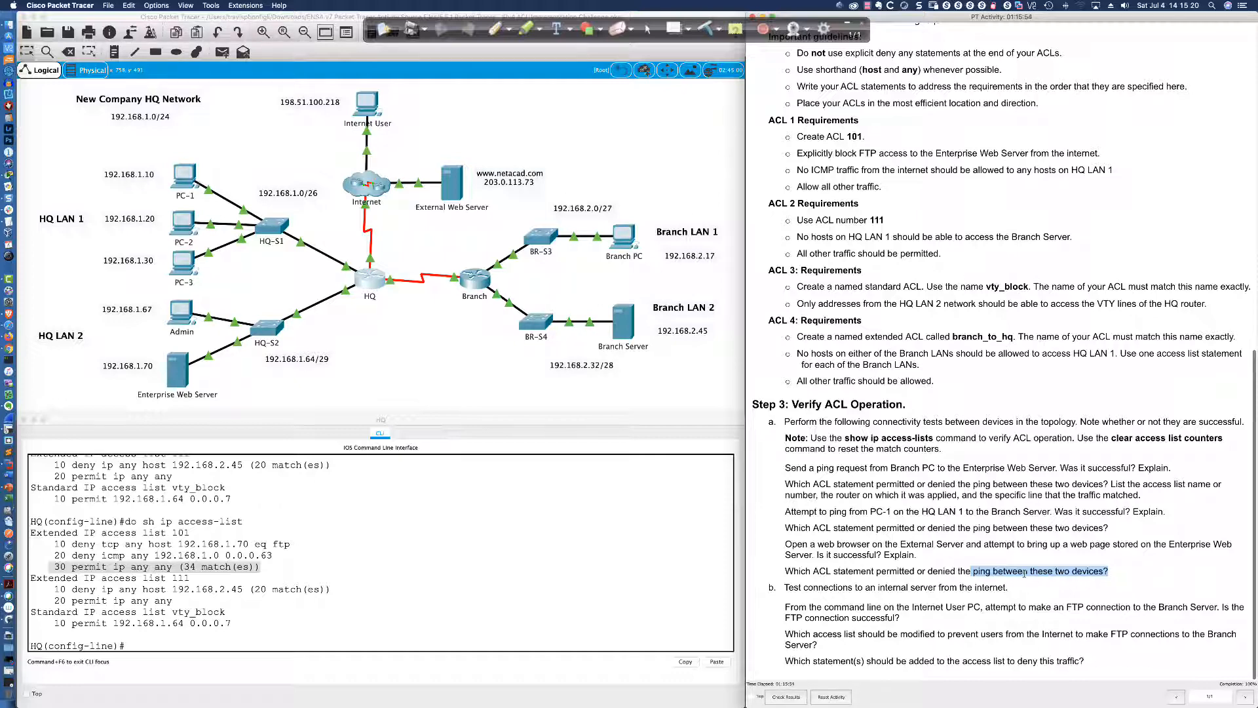
{"action": "left_click", "coordinate": [453, 190]}
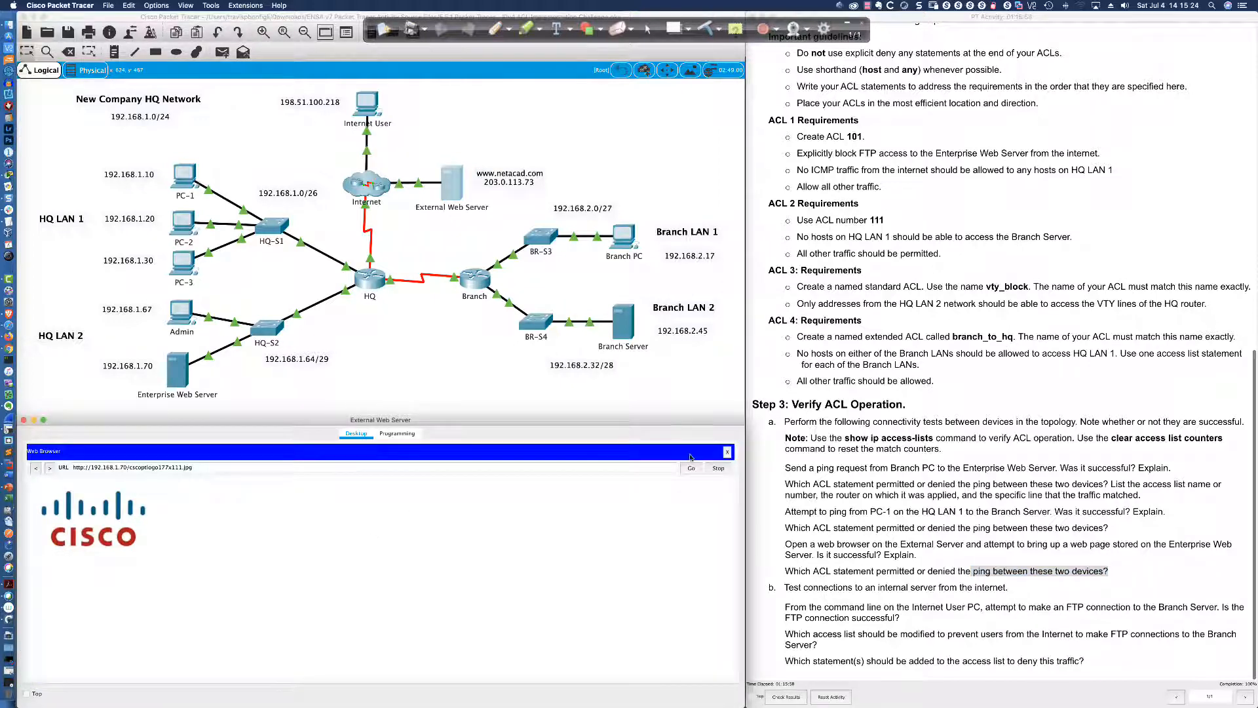
Ping 192.168.1.70 from the External Web Server's command prompt, getting 4/4 replies
{"action": "left_click", "coordinate": [726, 452]}
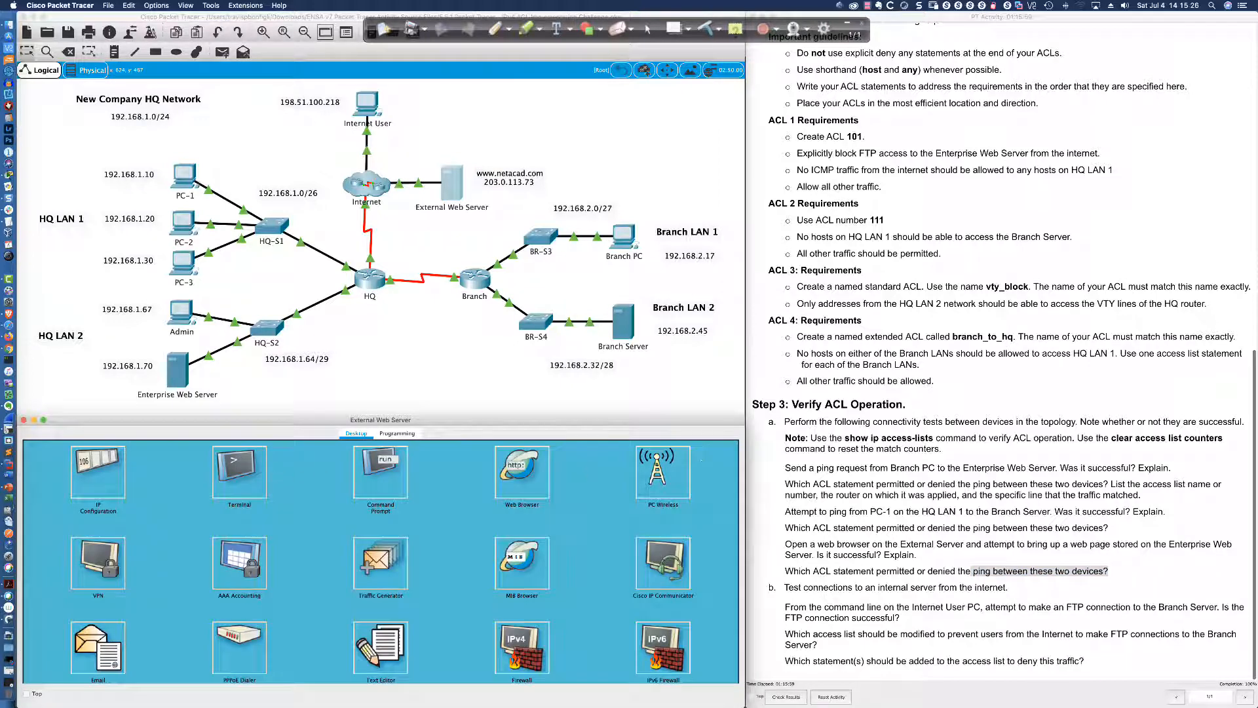
{"action": "left_click", "coordinate": [393, 477]}
{"action": "type", "text": "ping"}
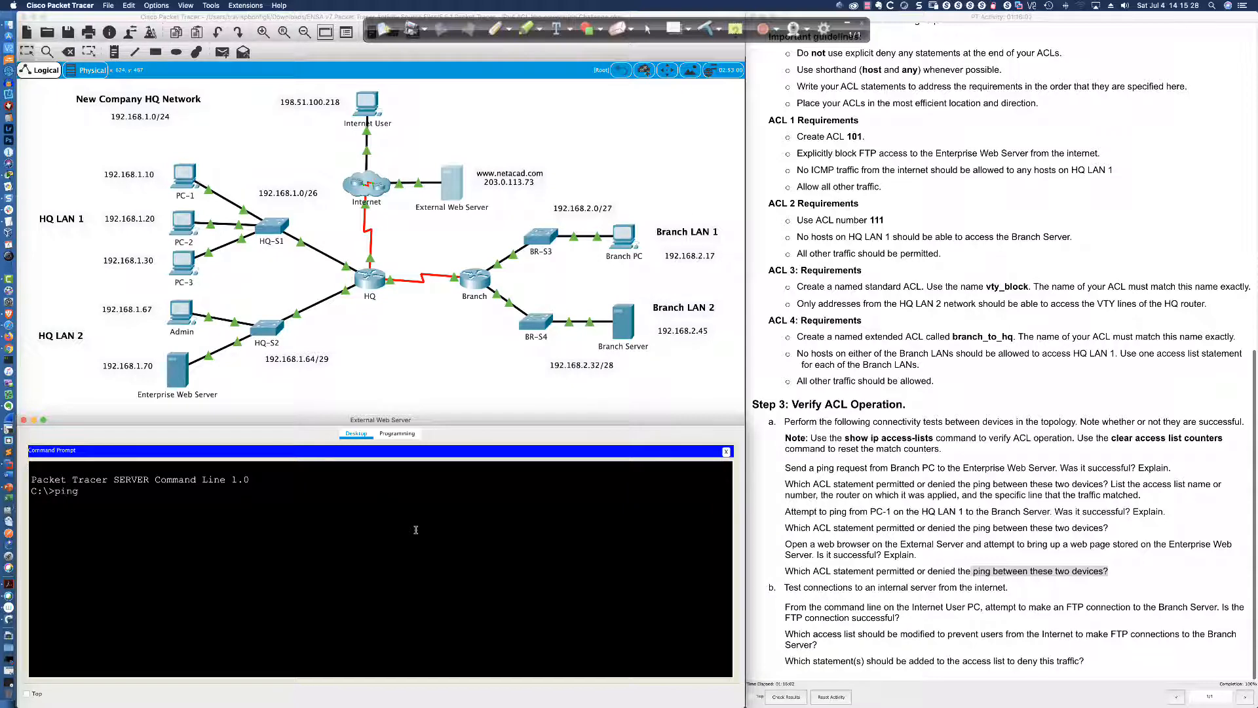
{"action": "type", "text": " 192.168.1.70"}
{"action": "key", "text": "Return"}
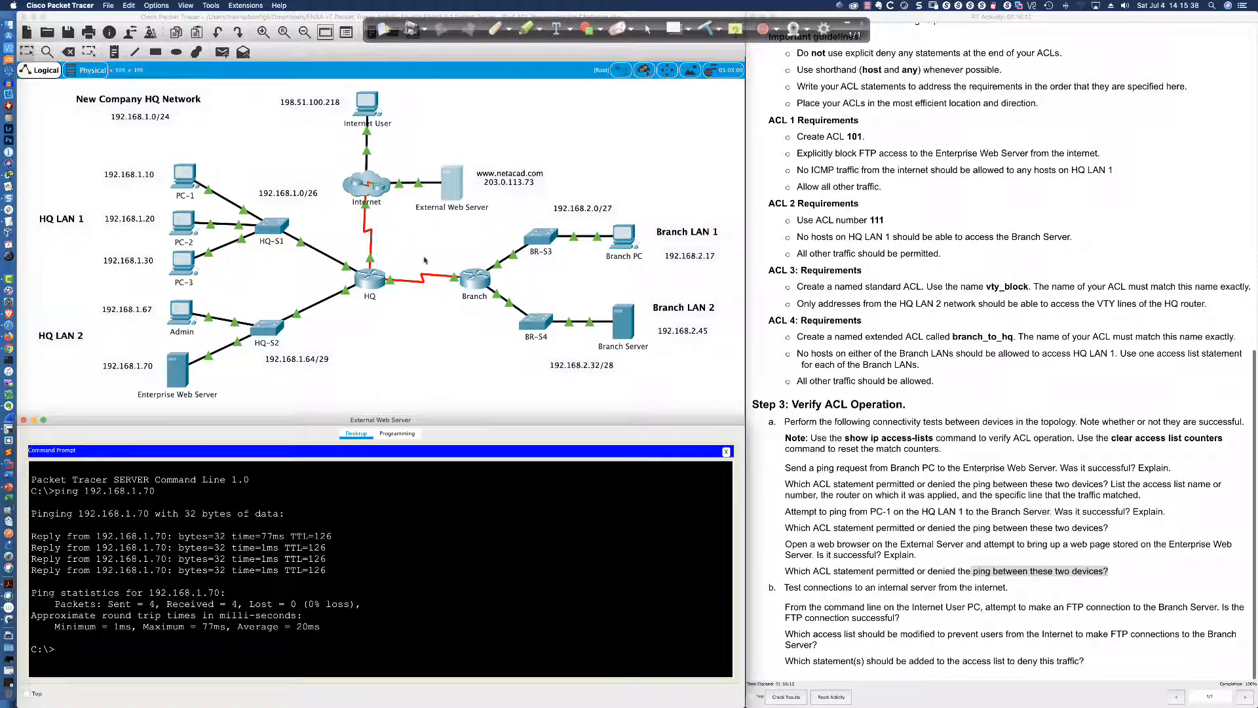
{"action": "left_click", "coordinate": [370, 279]}
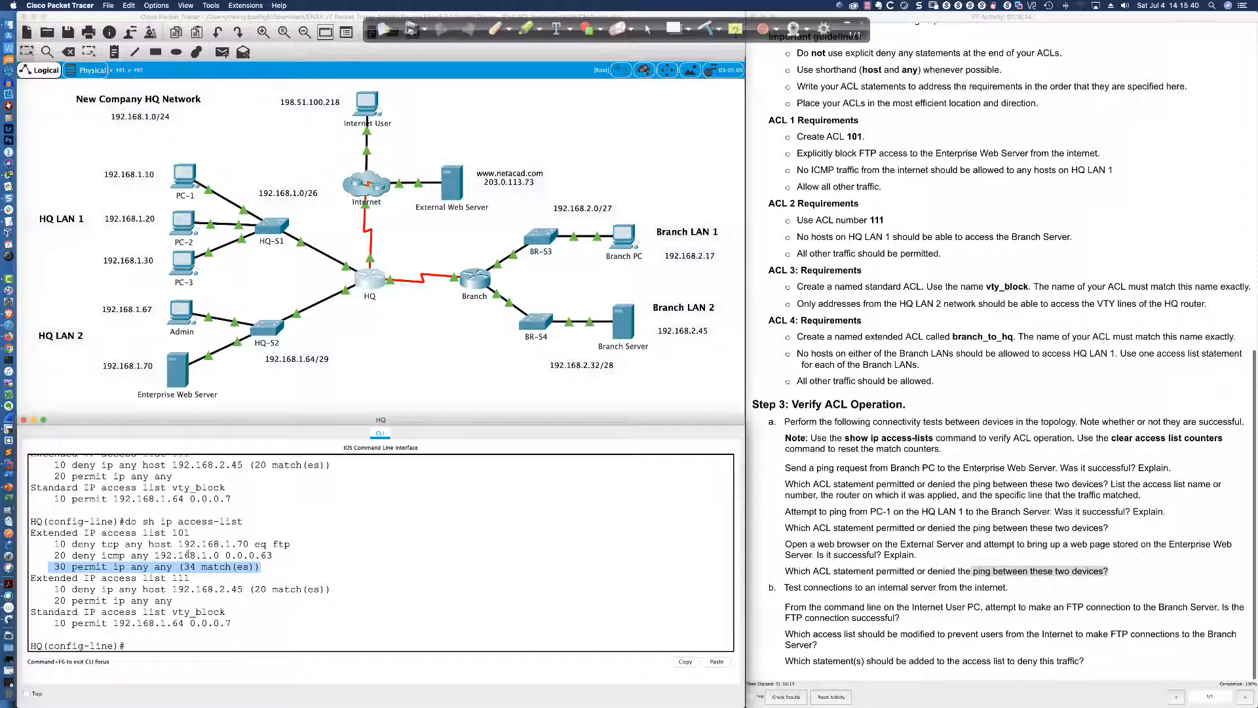
Highlight ACL 101's deny icmp and permit ip any any entries, then open the Internet User
{"action": "left_click_drag", "start_coordinate": [72, 555], "coordinate": [274, 554]}
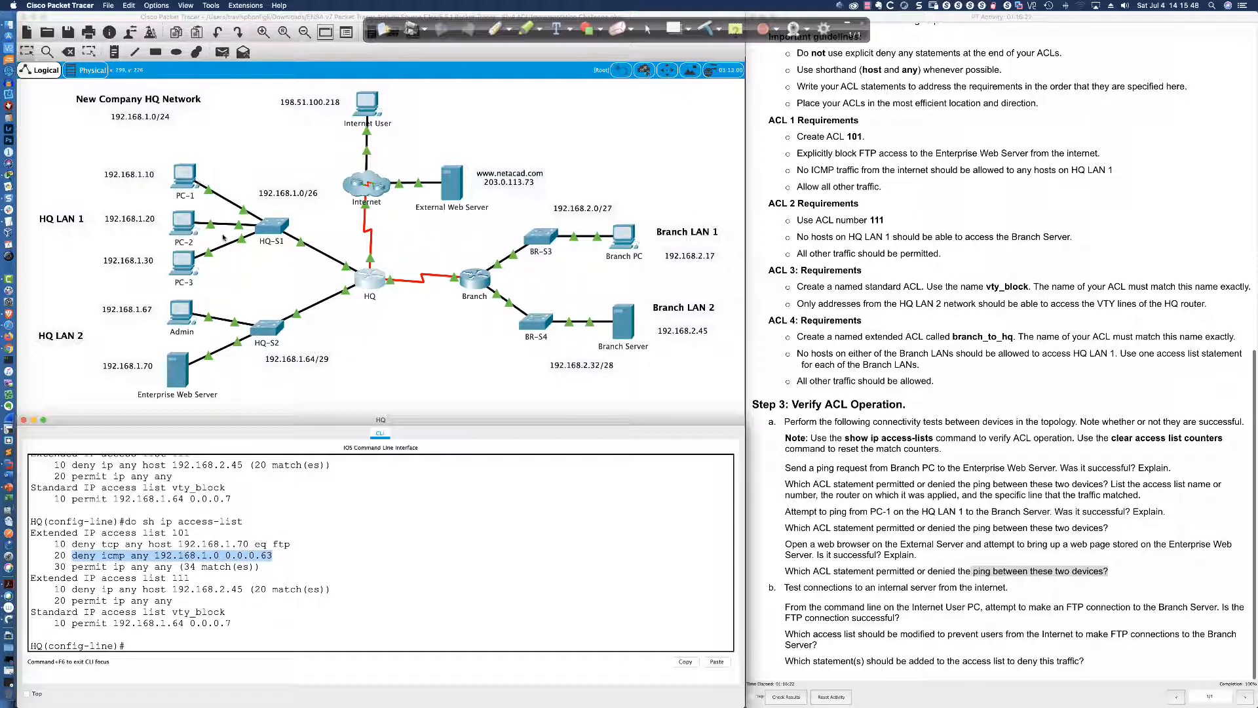
{"action": "scroll", "coordinate": [225, 238], "scroll_direction": "right", "scroll_amount": 2}
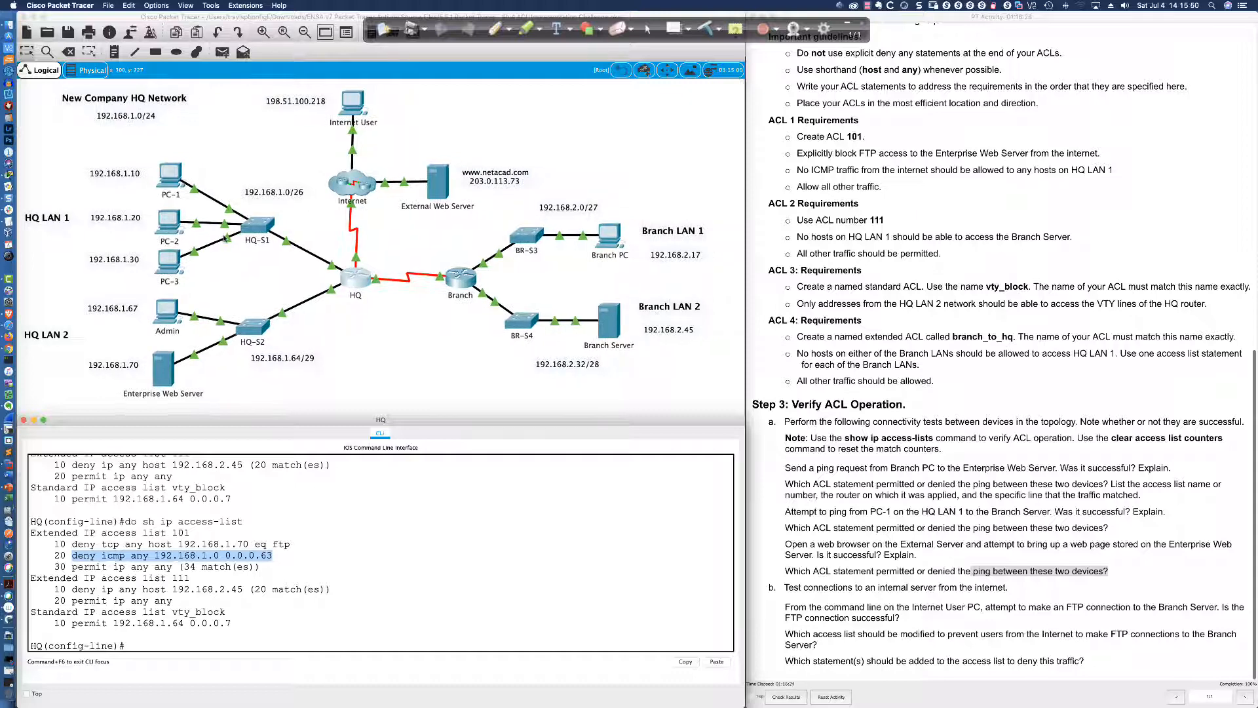
{"action": "scroll", "coordinate": [225, 238], "scroll_direction": "right", "scroll_amount": 2}
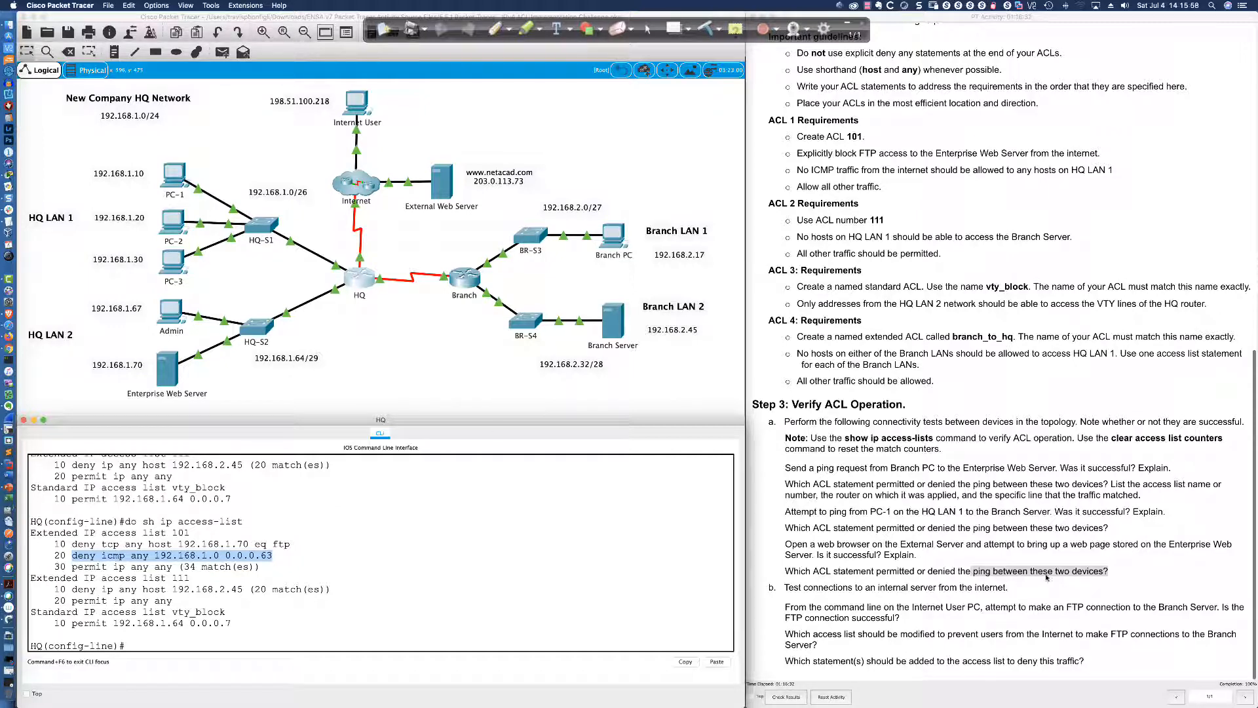
{"action": "left_click", "coordinate": [1114, 574]}
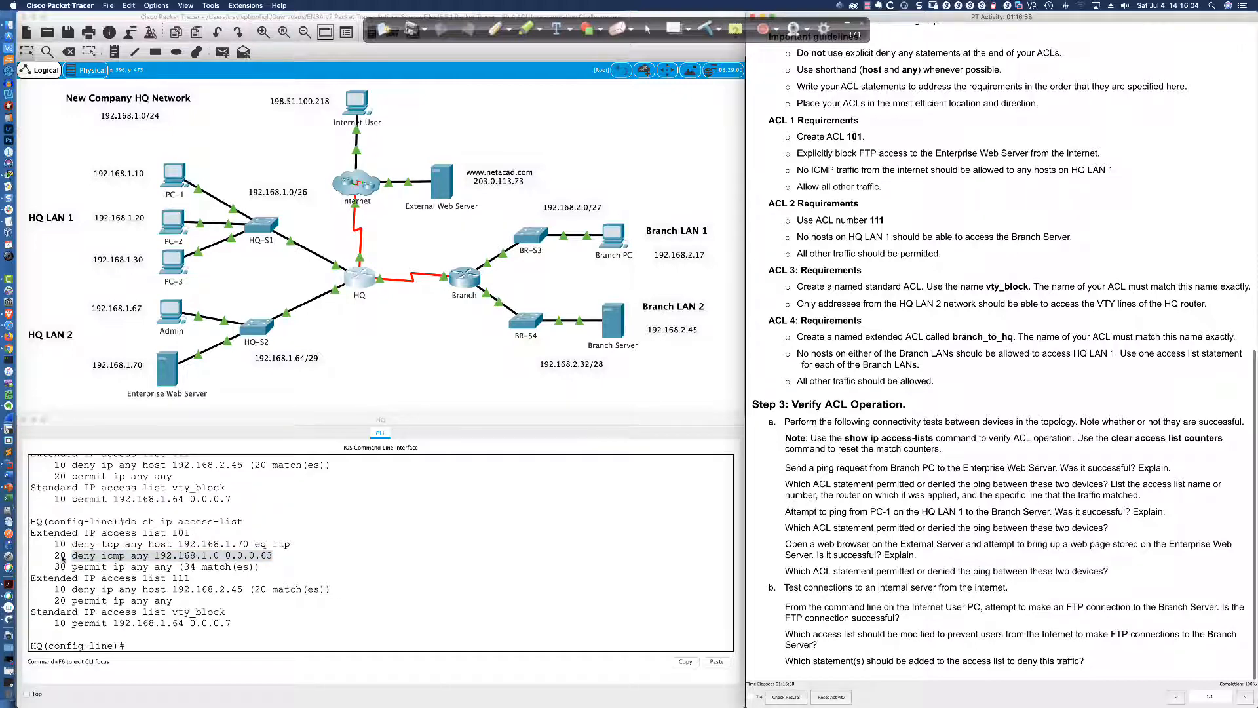
{"action": "left_click_drag", "start_coordinate": [55, 567], "coordinate": [261, 566]}
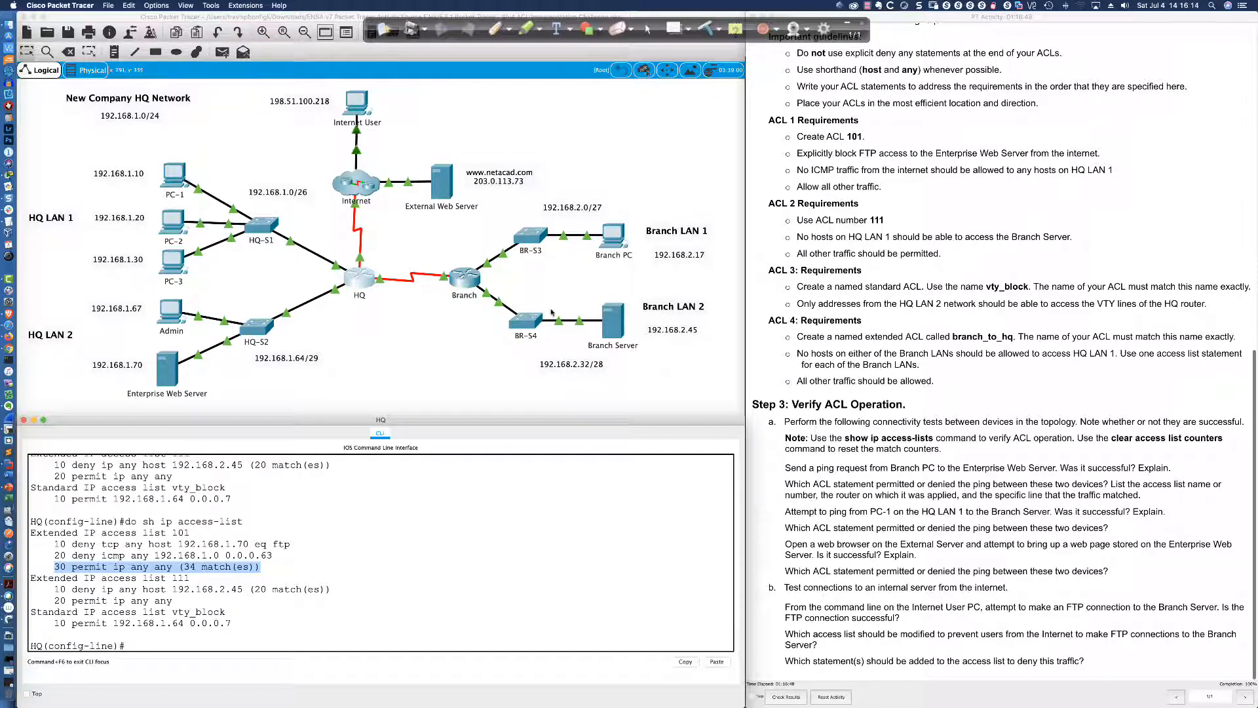
{"action": "left_click", "coordinate": [354, 105]}
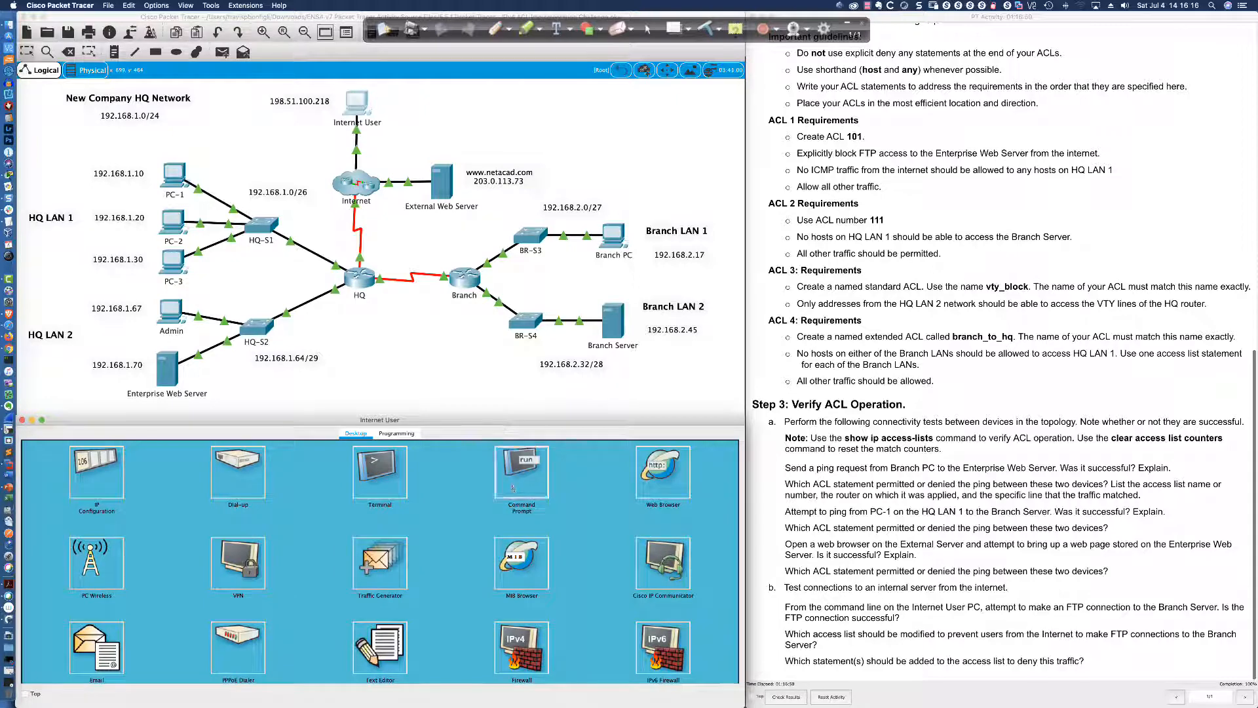
Start an FTP connection to 192.168.2.45 from the Internet User, retrying after a mistyped username
{"action": "left_click", "coordinate": [521, 471]}
{"action": "type", "text": "ftp"}
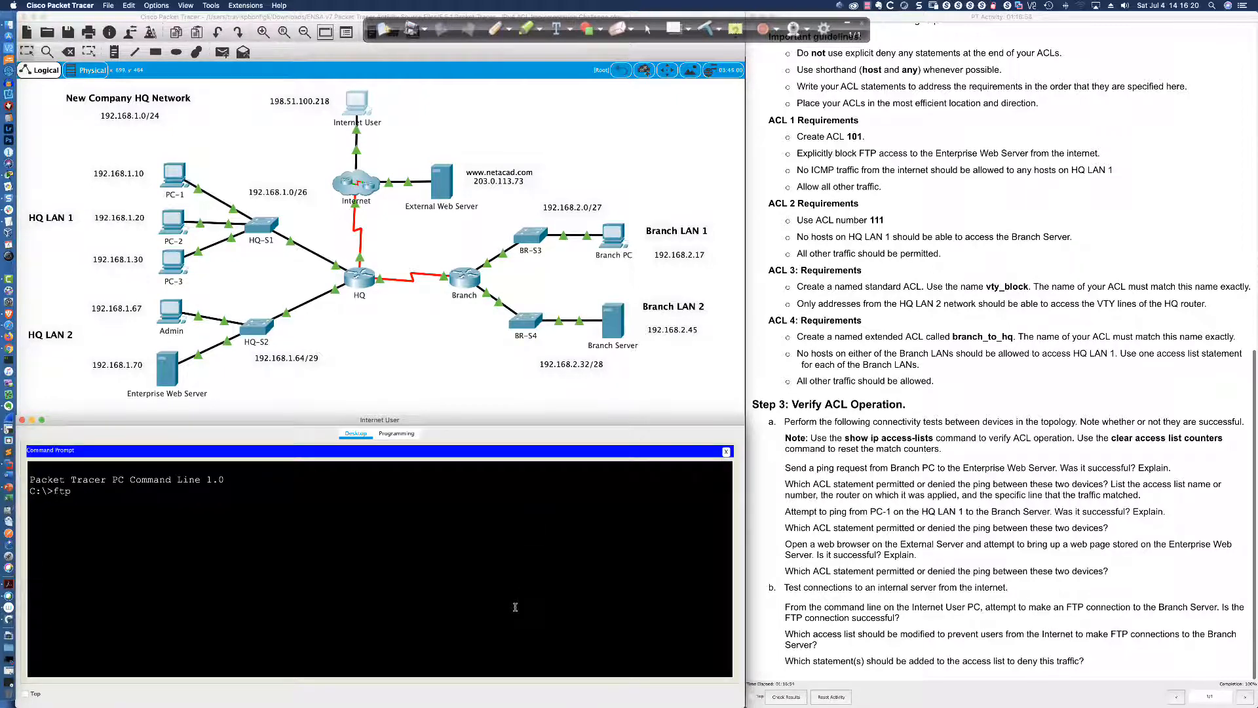
{"action": "type", "text": " 192.168.2.45"}
{"action": "key", "text": "Return"}
{"action": "type", "text": "cico"}
{"action": "key", "text": "Return"}
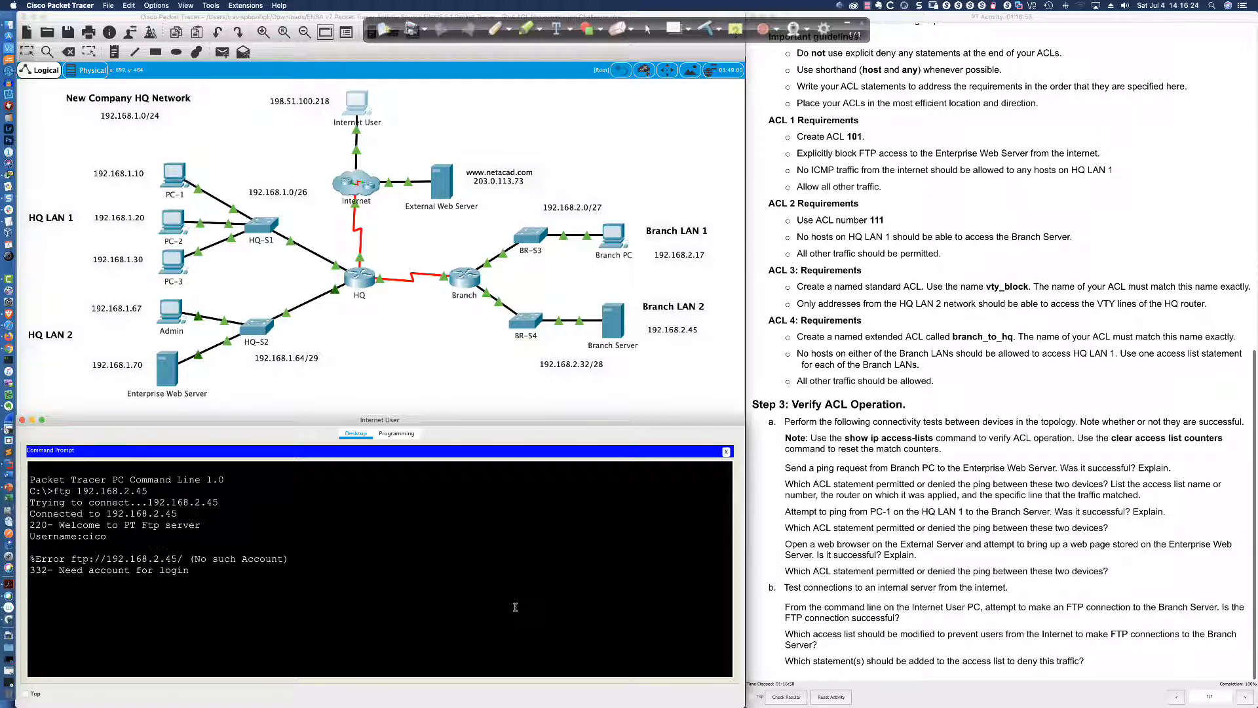
{"action": "type", "text": "c"}
{"action": "key", "text": "Return"}
{"action": "key", "text": "Return"}
{"action": "key", "text": "Return"}
{"action": "key", "text": "Up"}
{"action": "key", "text": "Return"}
Log in with the FTP username and password, quit, and highlight the Internet FTP blocking question
{"action": "type", "text": "cisco"}
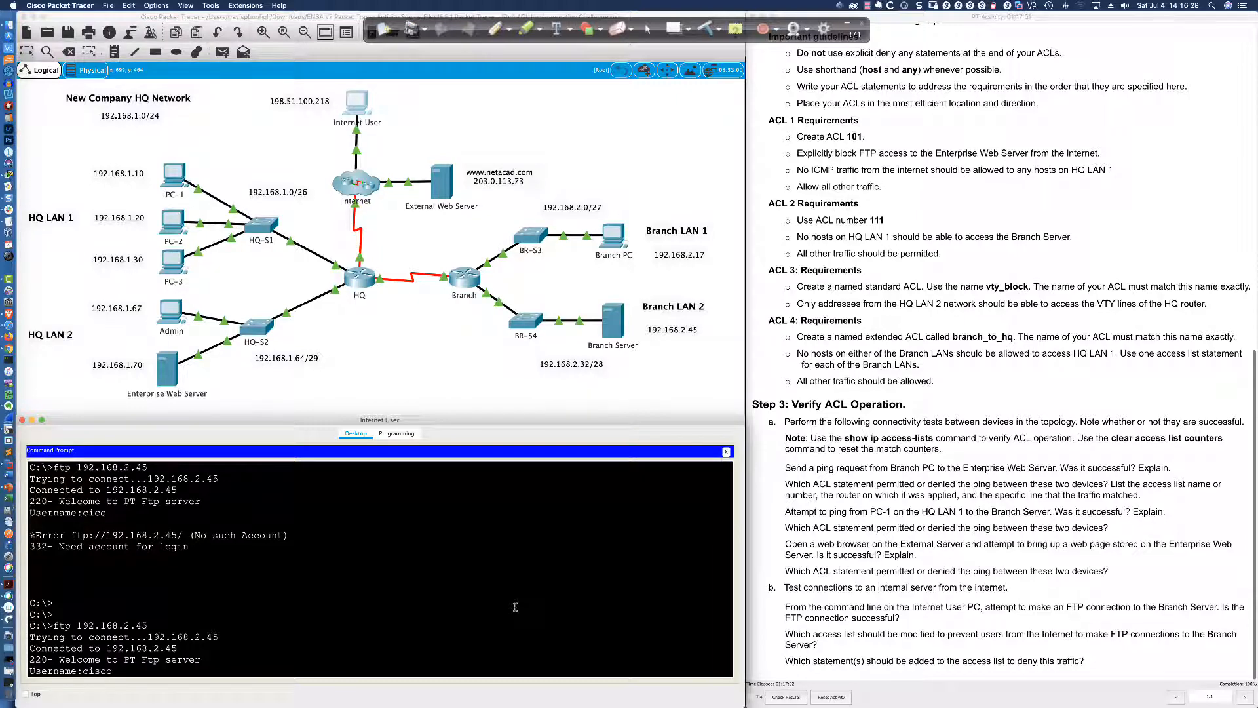
{"action": "key", "text": "Return"}
{"action": "type", "text": "cisco"}
{"action": "key", "text": "Return"}
{"action": "key", "text": "Return"}
{"action": "key", "text": "Return"}
{"action": "key", "text": "Return"}
{"action": "key", "text": "Return"}
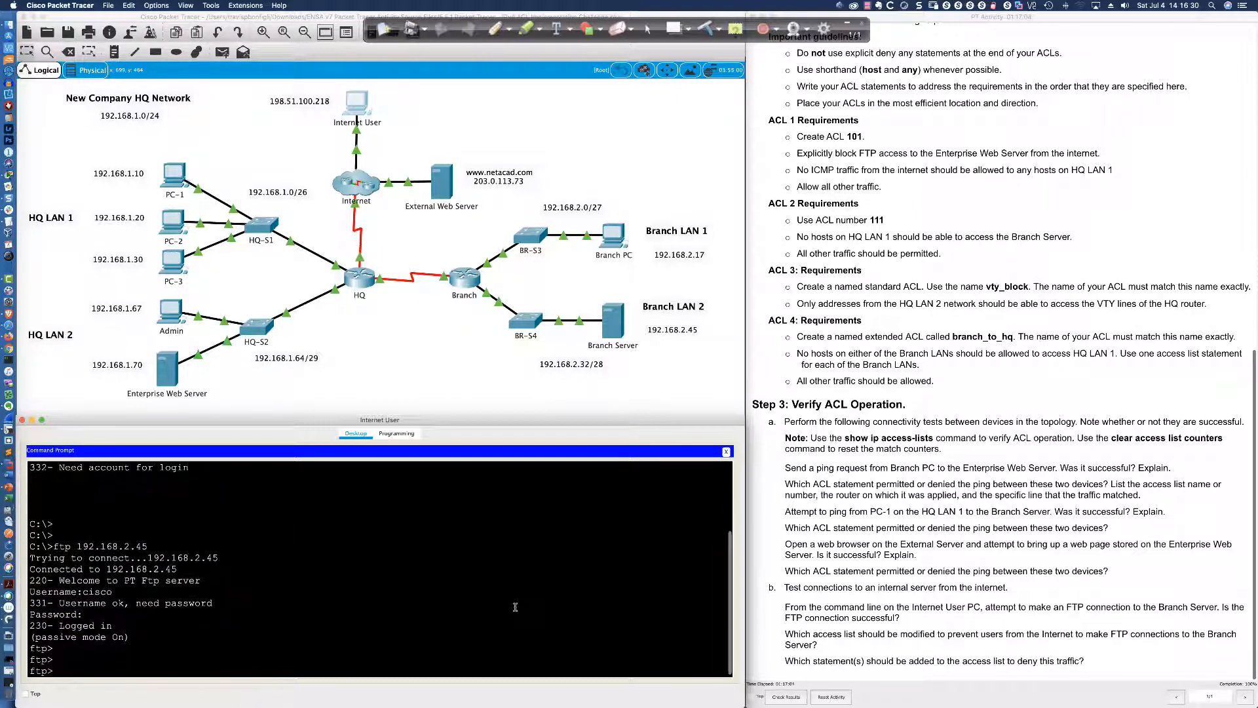
{"action": "type", "text": "quit"}
{"action": "key", "text": "Return"}
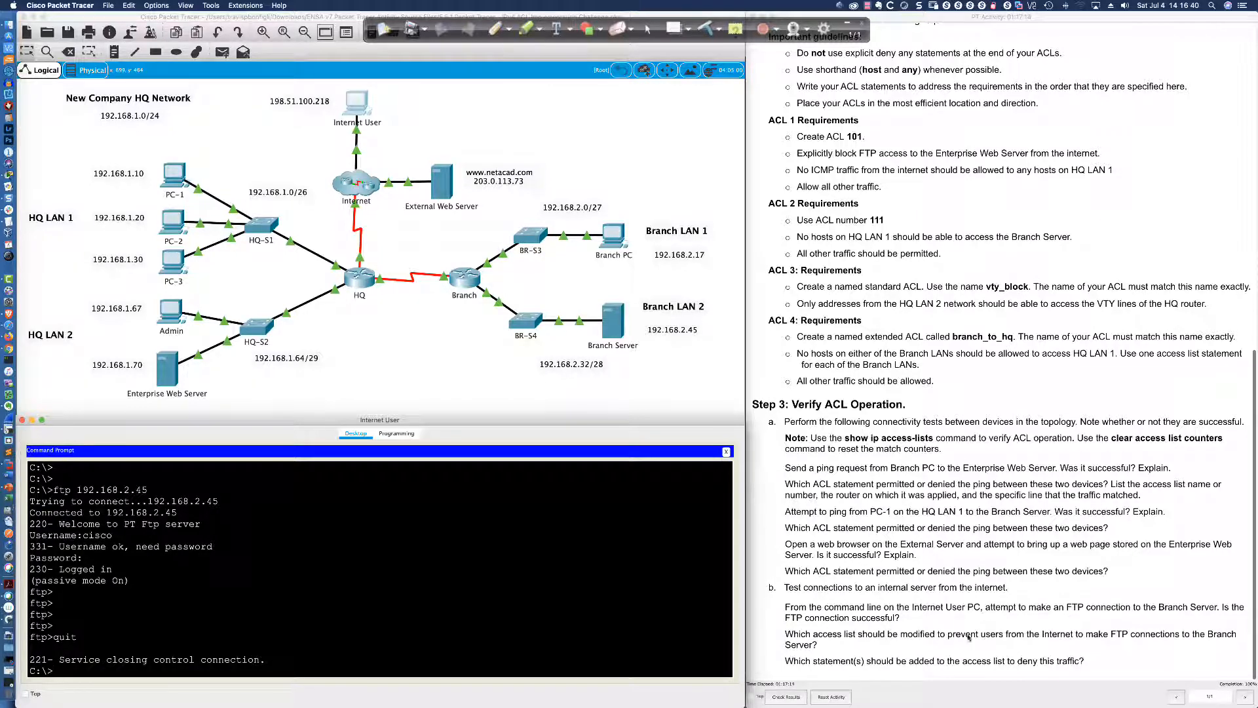
{"action": "left_click_drag", "start_coordinate": [948, 636], "coordinate": [1185, 634]}
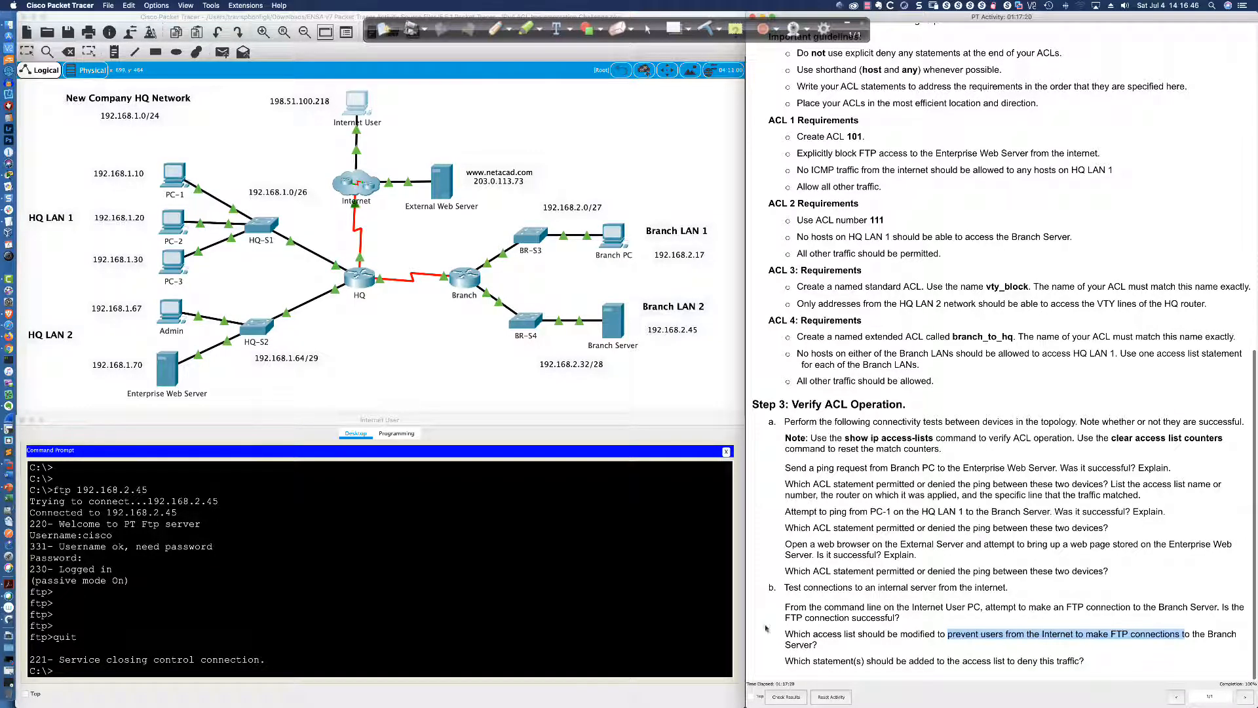
Rerun do sh ip access-list on the HQ router and mark ACL 101's permit ip any any entry at 55 matches
{"action": "left_click", "coordinate": [359, 273]}
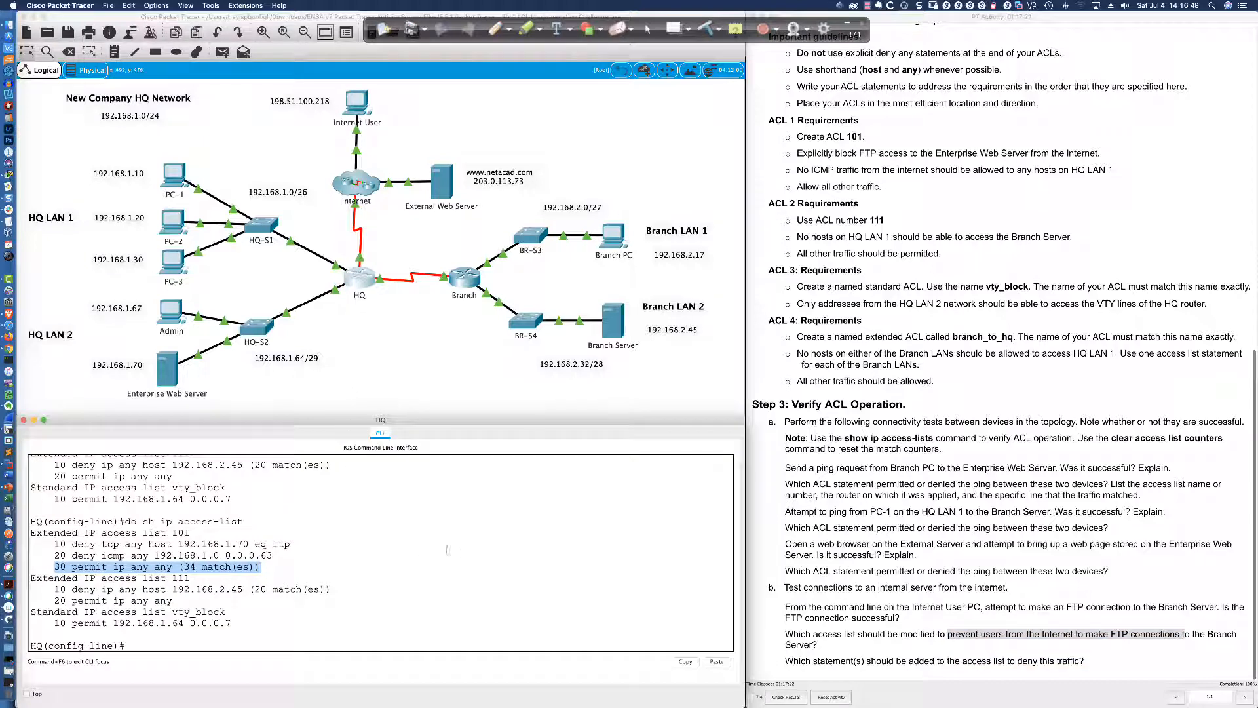
{"action": "left_click", "coordinate": [447, 550]}
{"action": "key", "text": "Up"}
{"action": "key", "text": "Return"}
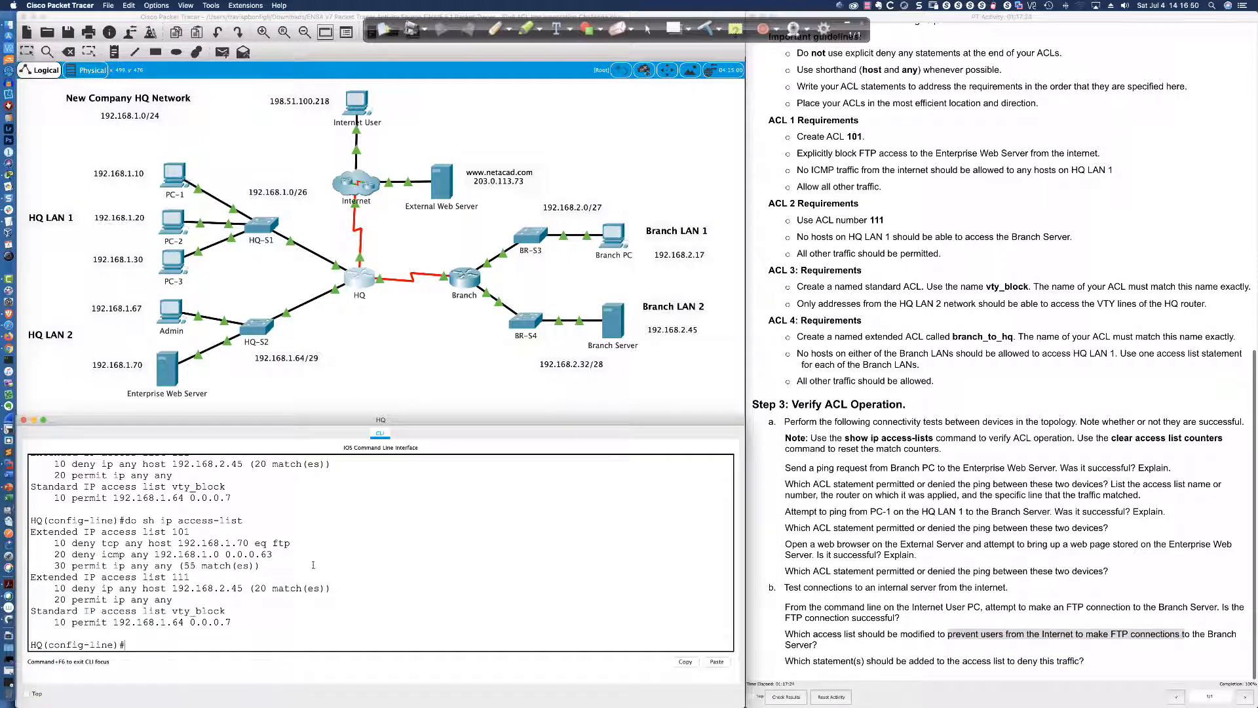
{"action": "left_click_drag", "start_coordinate": [262, 565], "coordinate": [55, 564]}
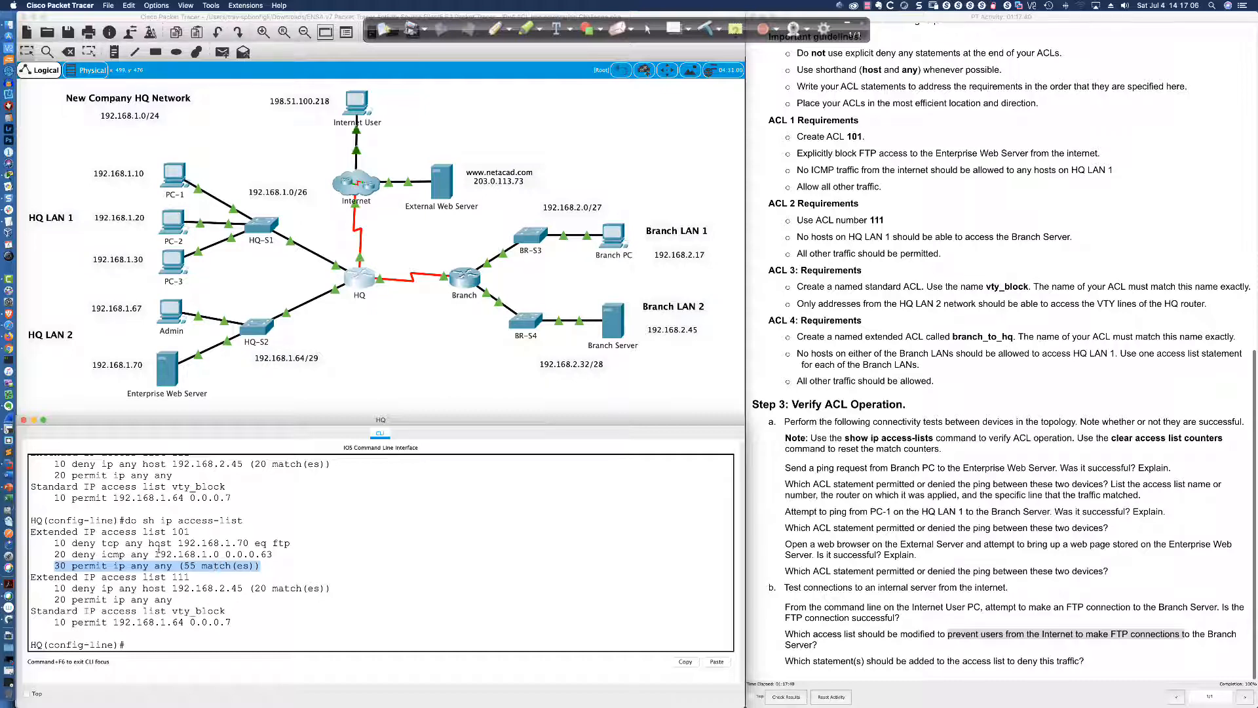
Review ACL 101's deny entries, including deny icmp and the deny tcp blocking FTP to 192.168.1.70
{"action": "left_click", "coordinate": [82, 543]}
{"action": "left_click_drag", "start_coordinate": [56, 542], "coordinate": [274, 552]}
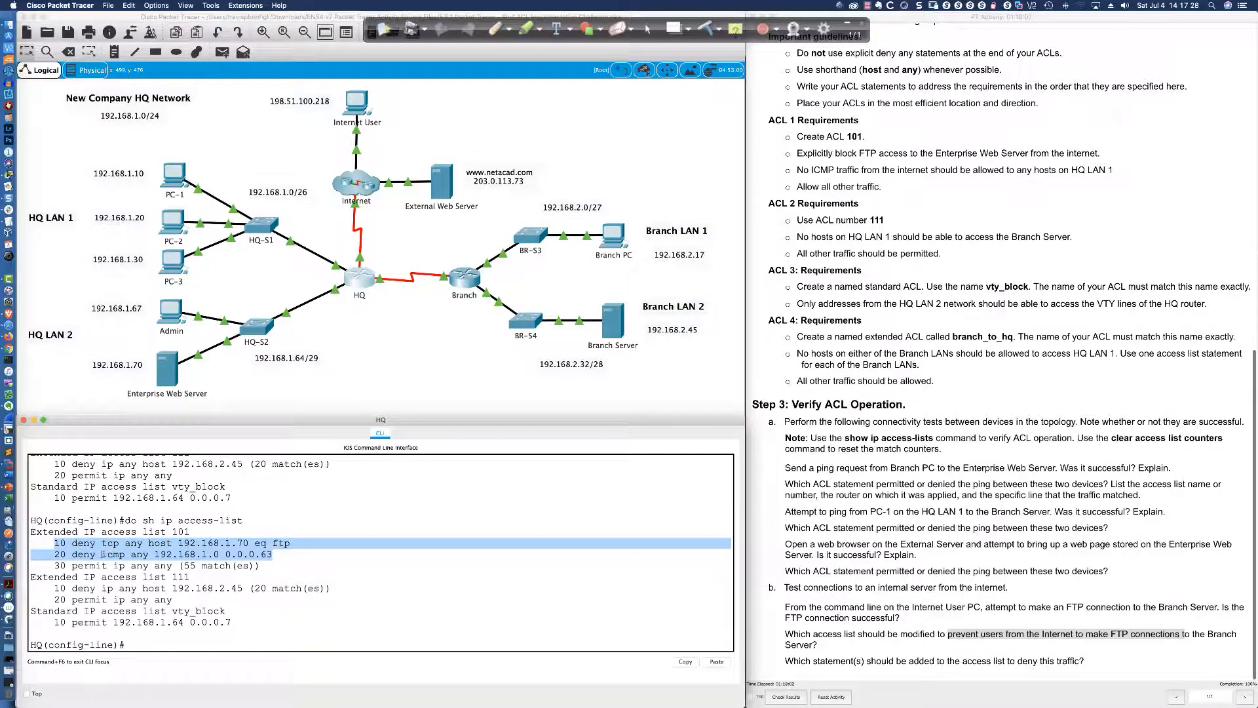
{"action": "left_click", "coordinate": [99, 554]}
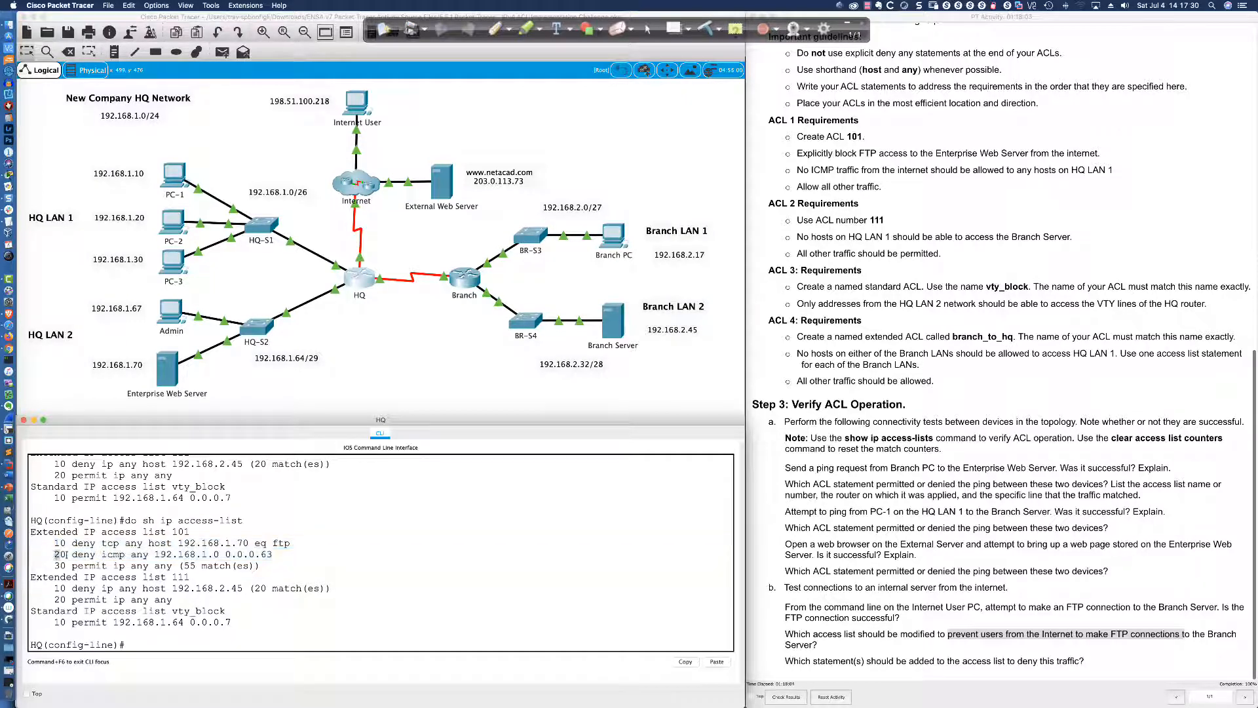
{"action": "left_click_drag", "start_coordinate": [54, 554], "coordinate": [283, 556]}
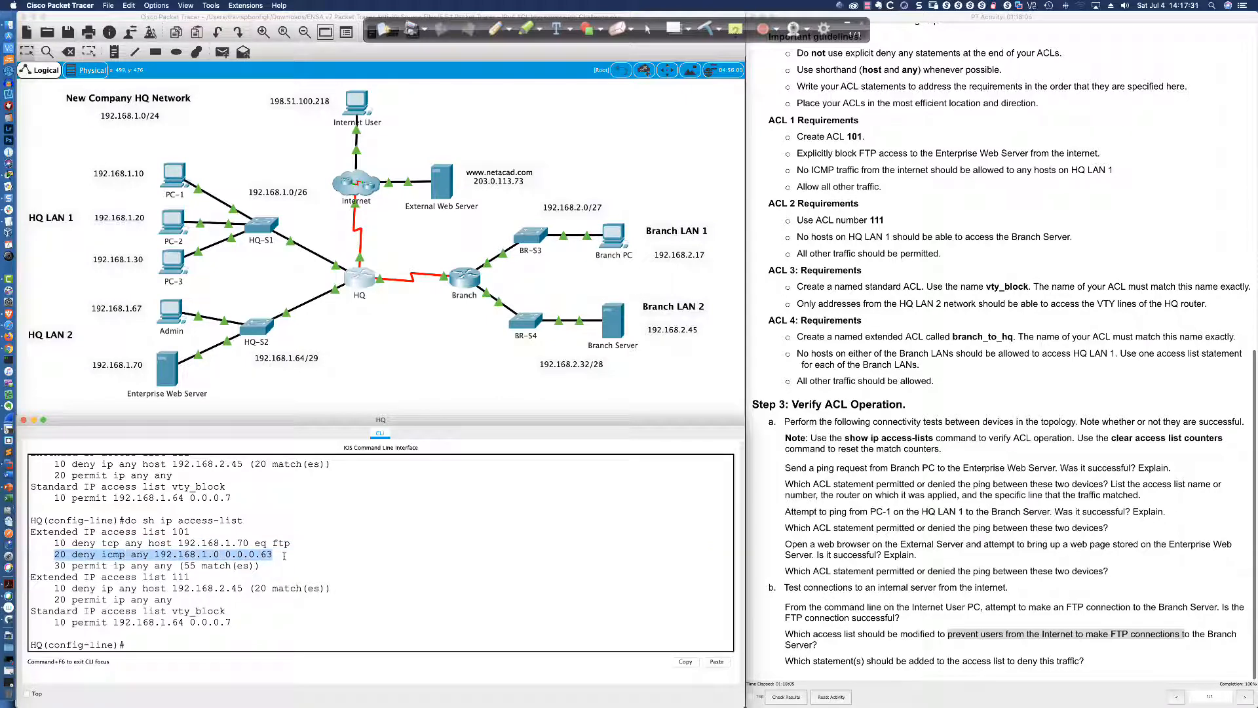
{"action": "left_click", "coordinate": [178, 542]}
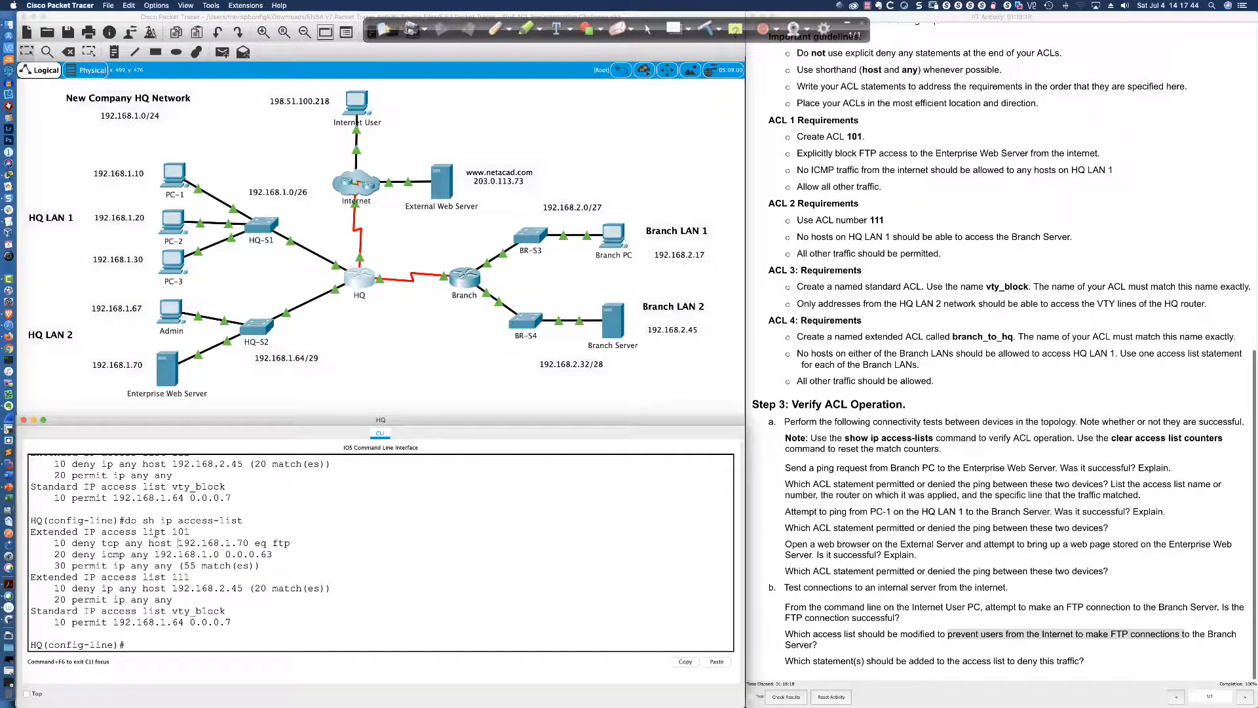
{"action": "left_click_drag", "start_coordinate": [155, 532], "coordinate": [196, 532]}
{"action": "left_click", "coordinate": [154, 551]}
{"action": "left_click_drag", "start_coordinate": [53, 543], "coordinate": [286, 545]}
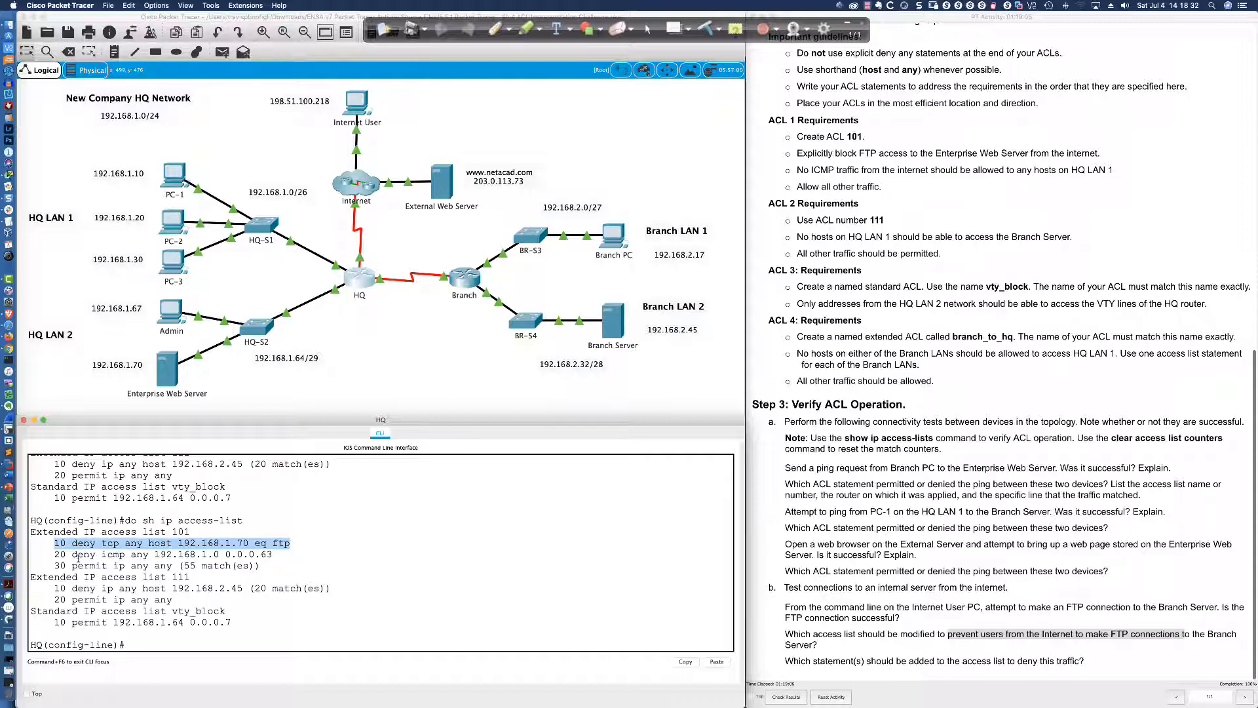
Match ACL 101's deny tcp FTP line to the worksheet question, then show the CCNAv7 challenge slide
{"action": "left_click", "coordinate": [64, 546]}
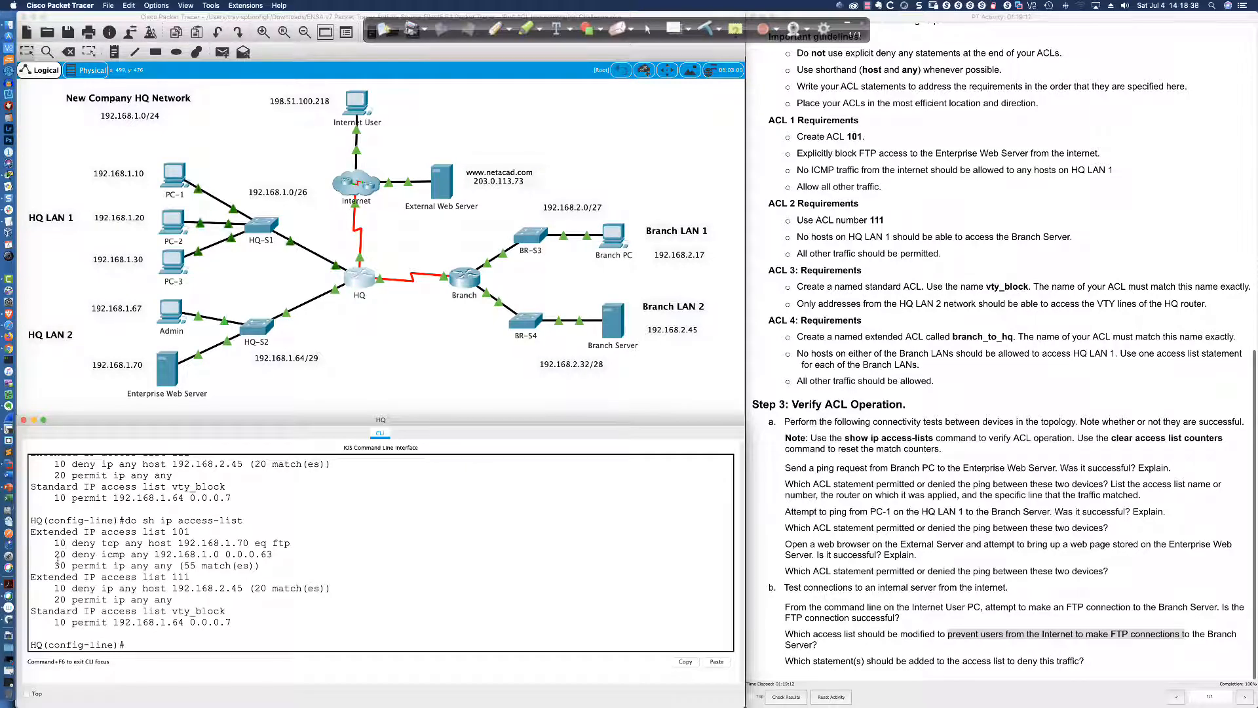
{"action": "left_click_drag", "start_coordinate": [55, 565], "coordinate": [67, 565]}
{"action": "left_click_drag", "start_coordinate": [784, 660], "coordinate": [1117, 666]}
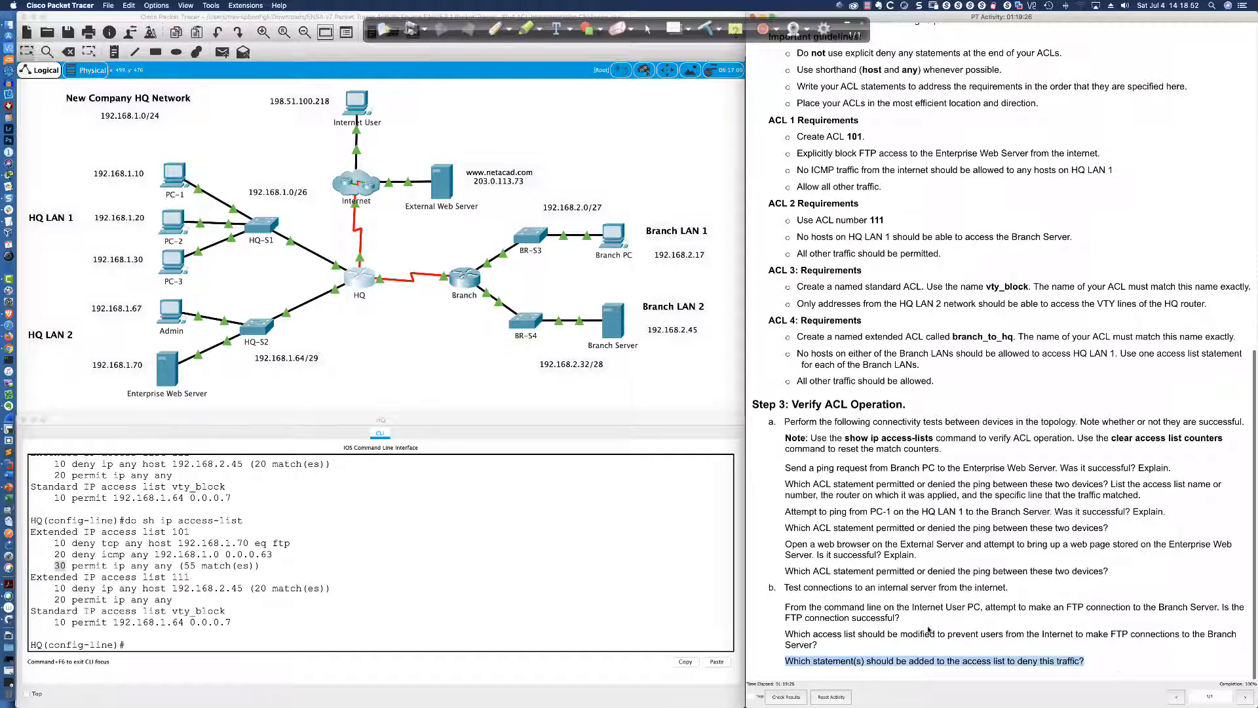
{"action": "left_click_drag", "start_coordinate": [55, 542], "coordinate": [283, 547]}
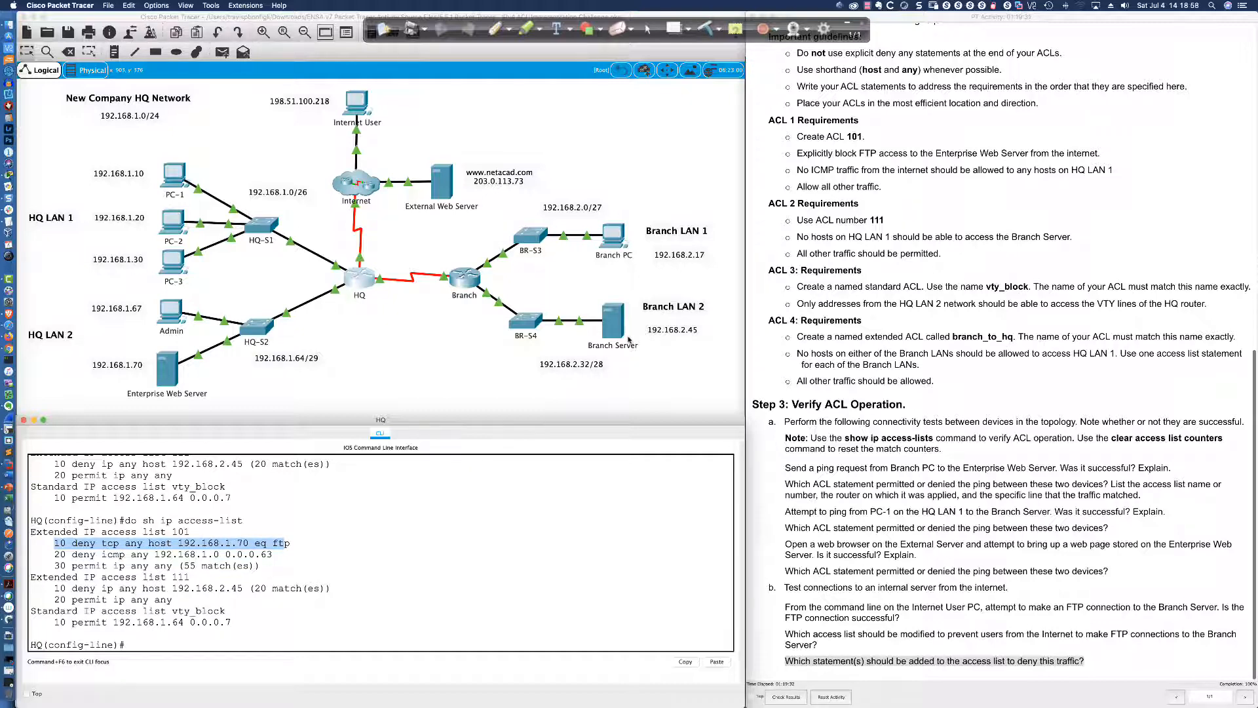
{"action": "key", "text": "super+Tab"}
{"action": "key", "text": "super+Tab"}
{"action": "key", "text": "super+Tab"}
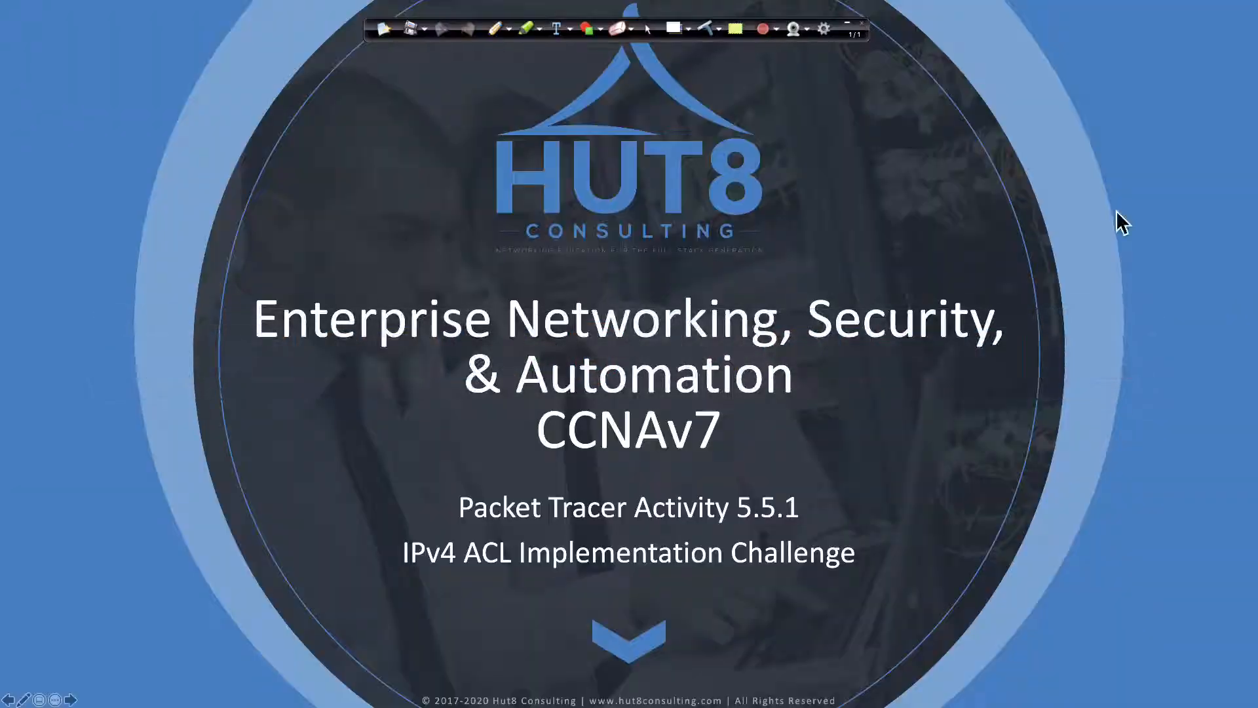
{"action": "left_click", "coordinate": [847, 26]}
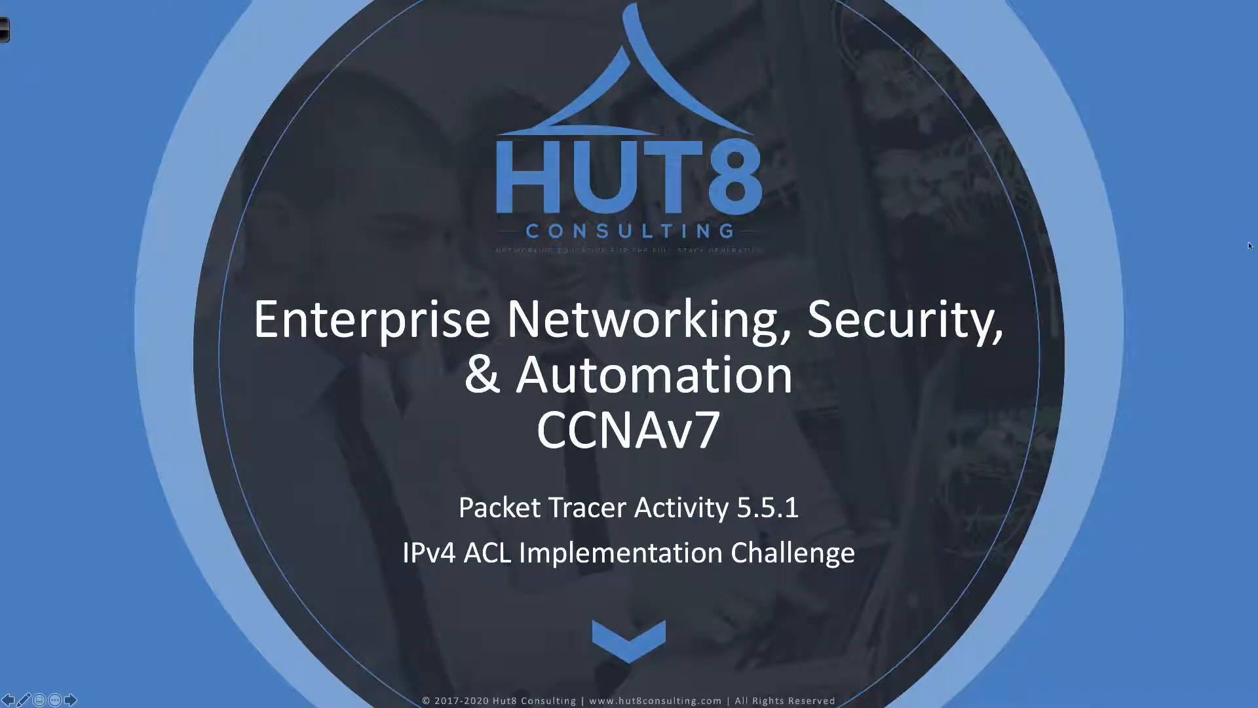